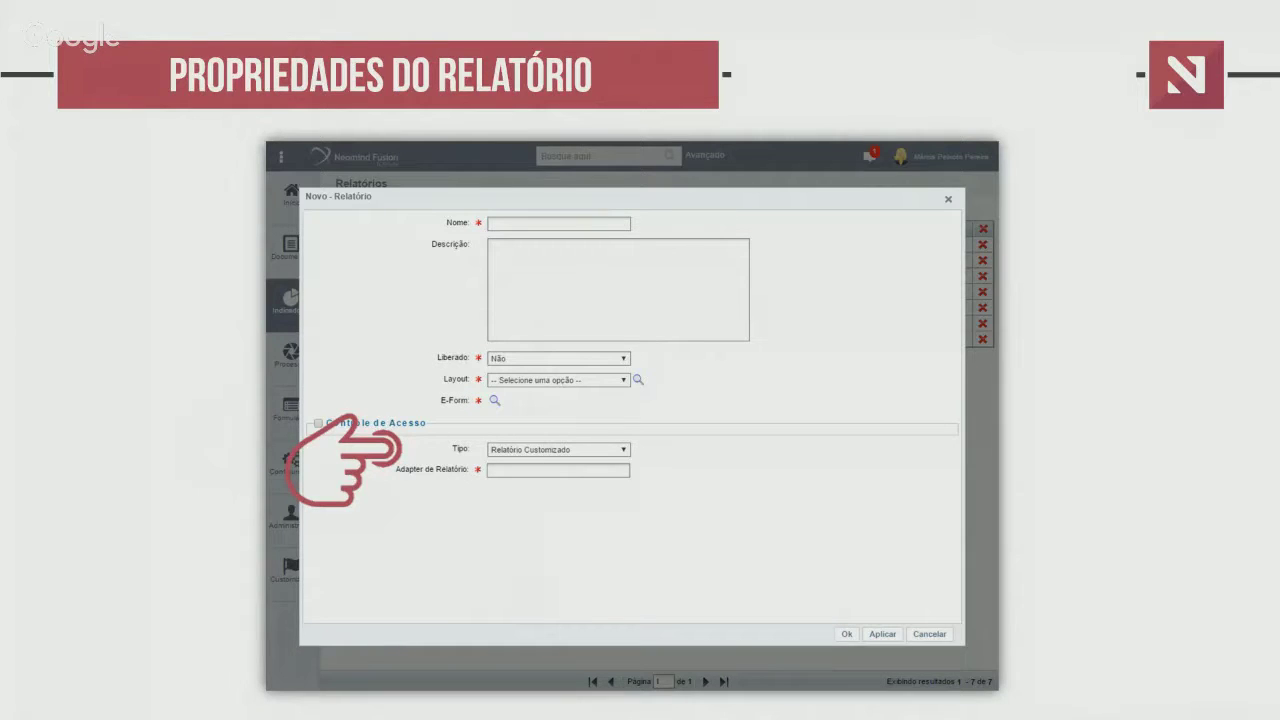
Advance the slide to reveal the report type options
{"action": "key", "text": "Right"}
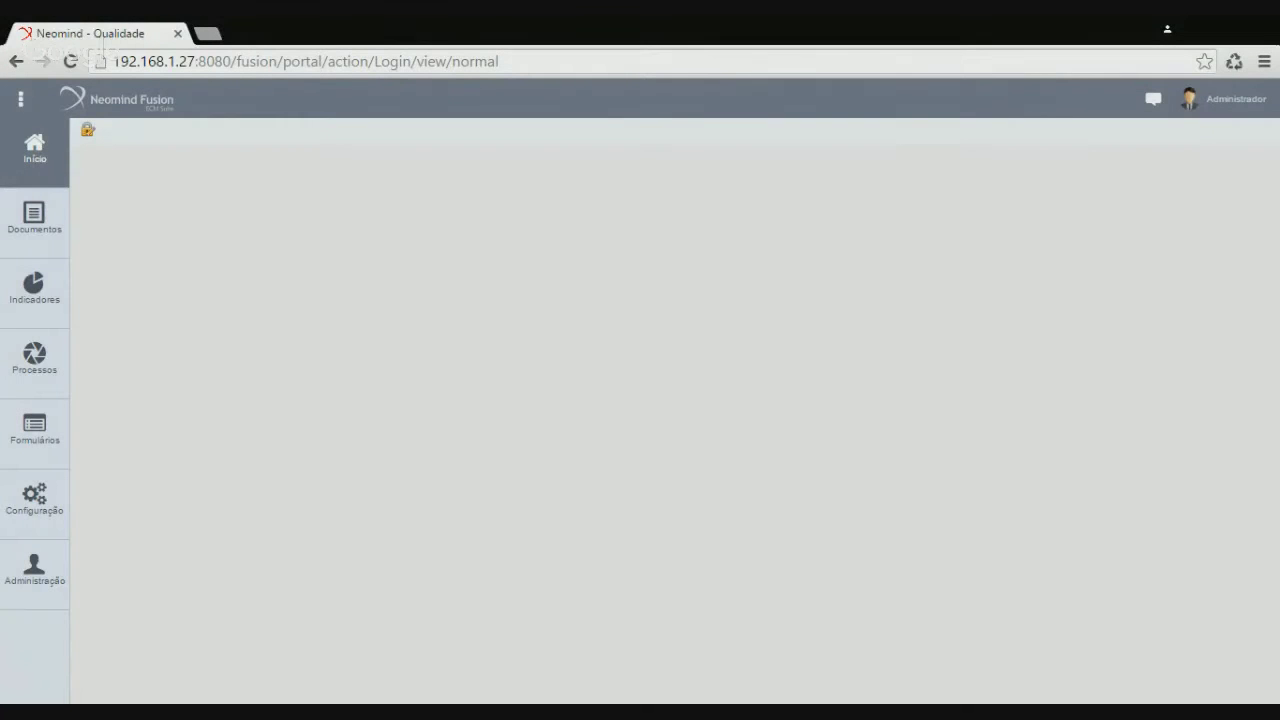
Reload the portal and open the '[RNC] - Registro de Não Conformidade' model from the Qualidade category
{"action": "left_click", "coordinate": [642, 84]}
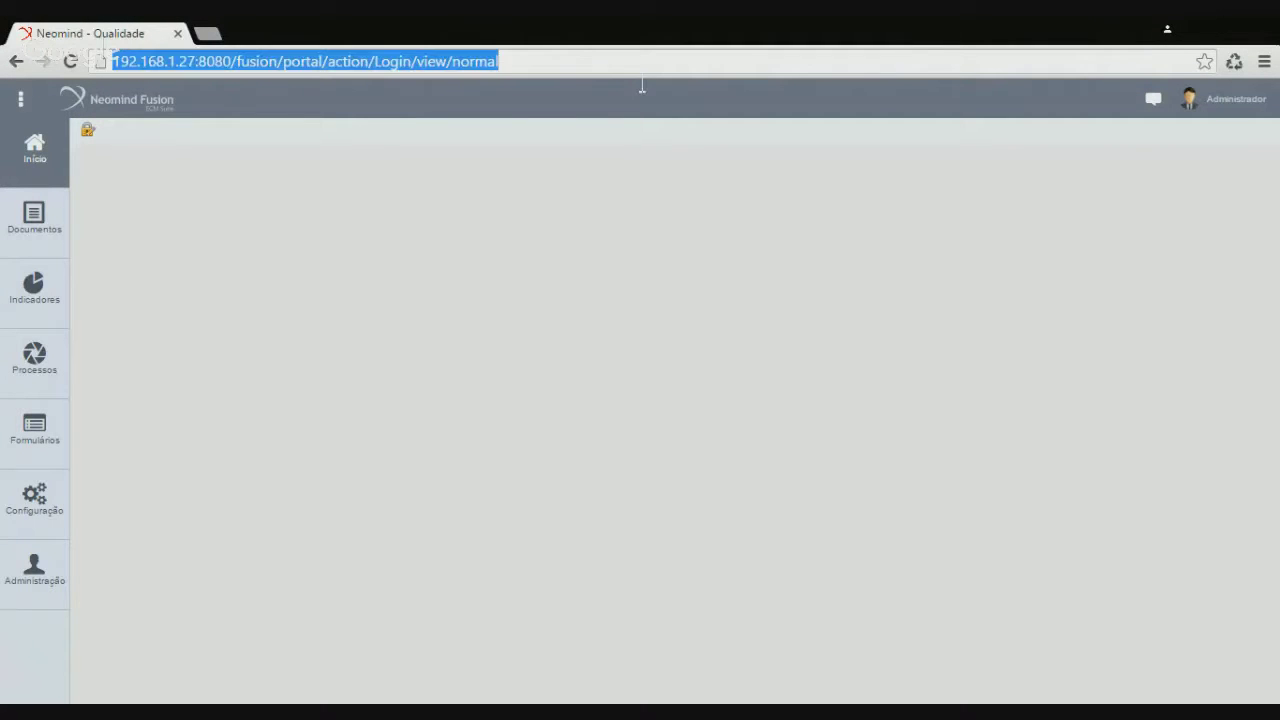
{"action": "key", "text": "Return"}
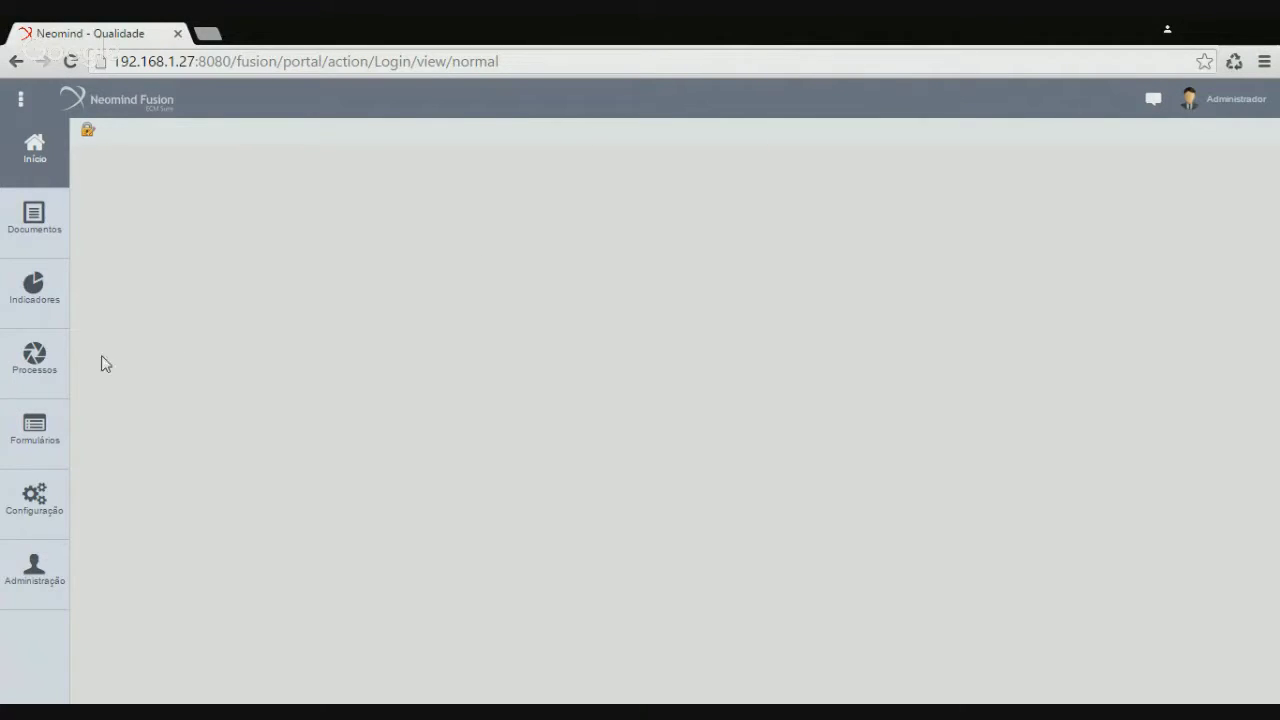
{"action": "left_click", "coordinate": [60, 378]}
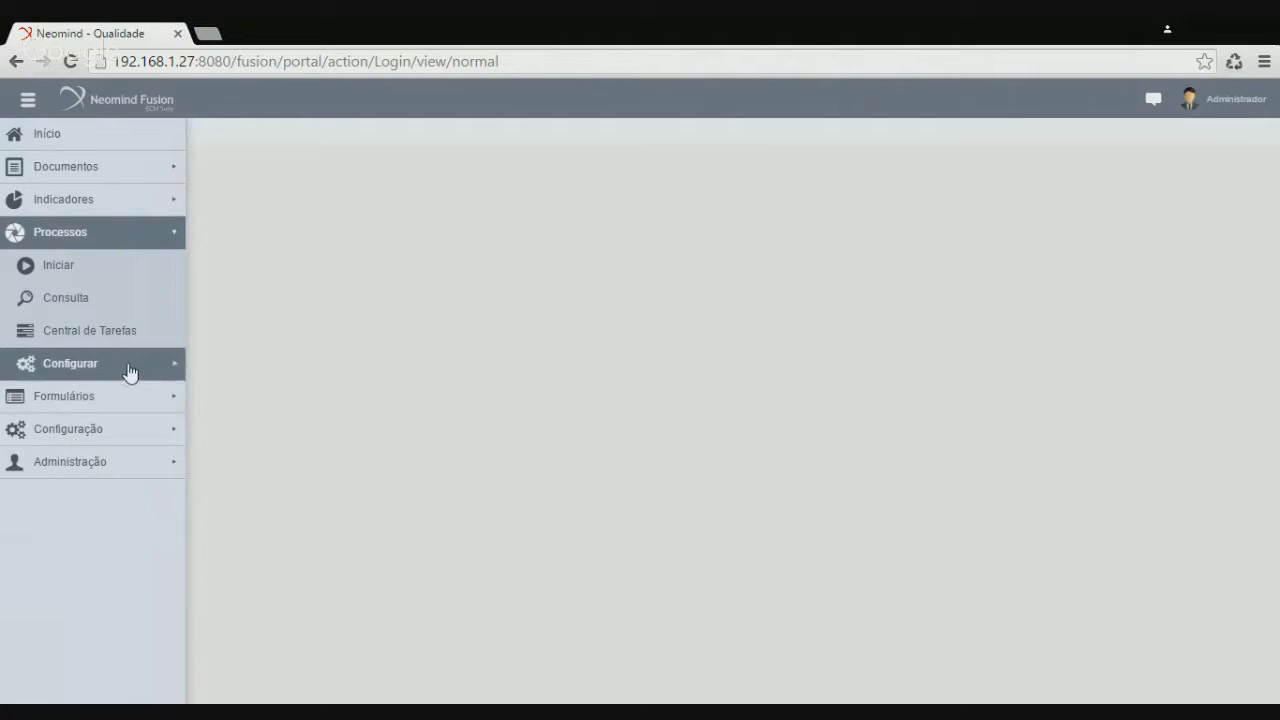
{"action": "left_click", "coordinate": [128, 370]}
{"action": "left_click", "coordinate": [145, 401]}
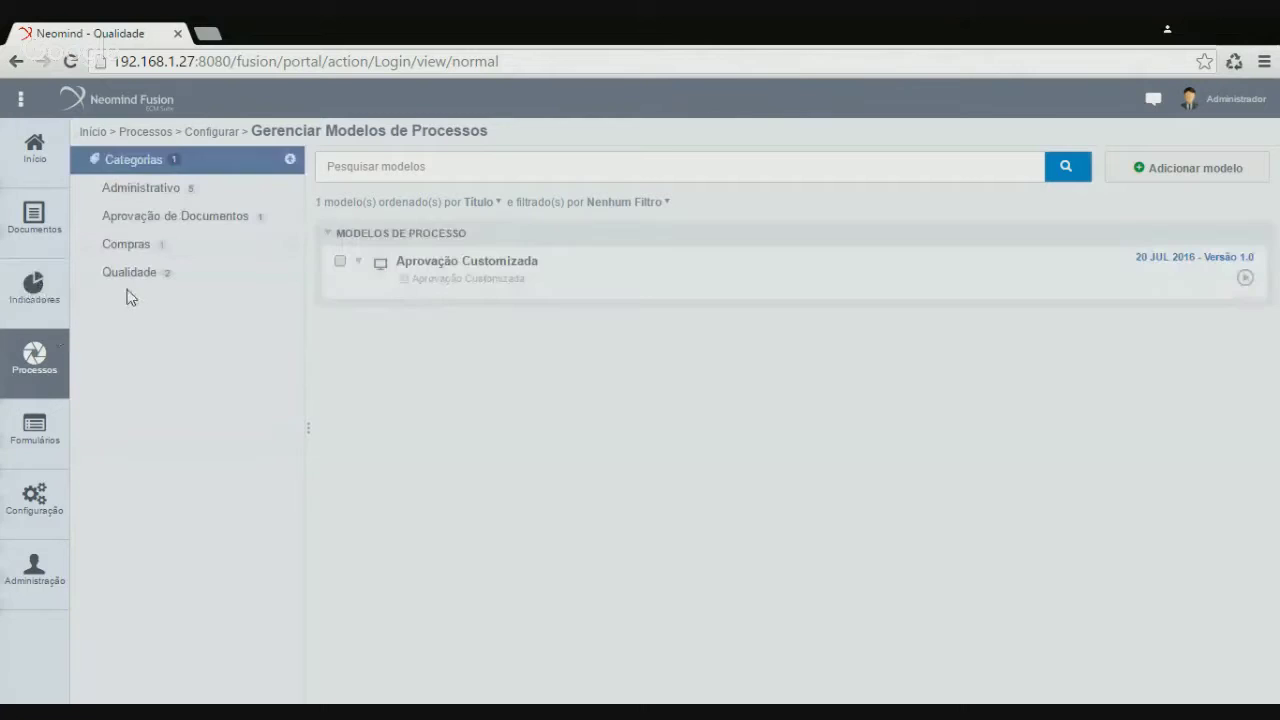
{"action": "left_click", "coordinate": [163, 274]}
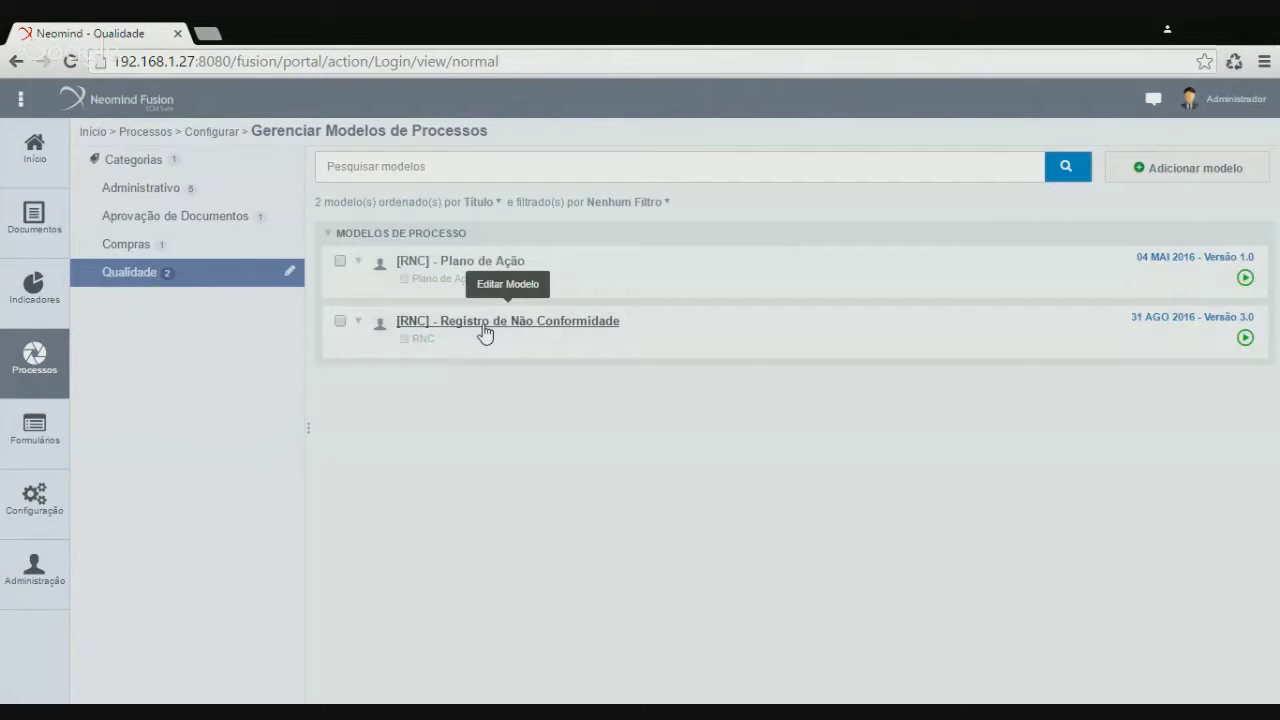
{"action": "left_click", "coordinate": [485, 322]}
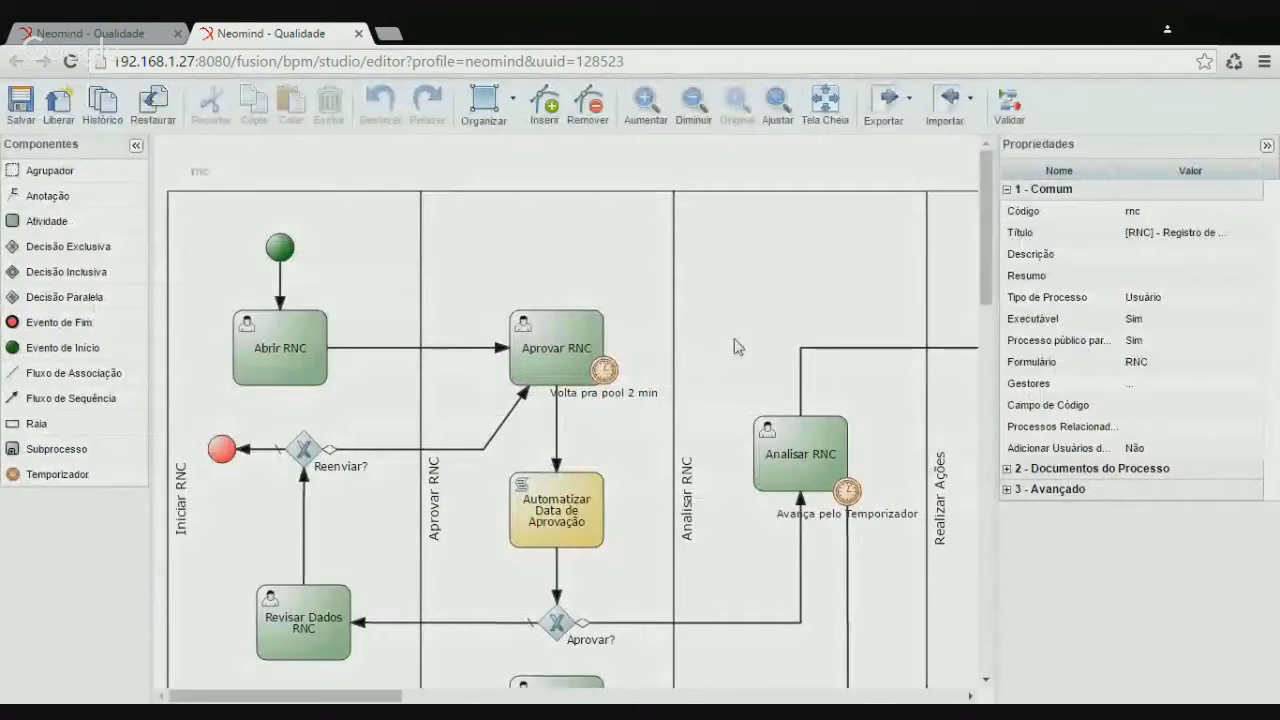
{"action": "scroll", "coordinate": [740, 348], "scroll_direction": "down", "scroll_amount": 1}
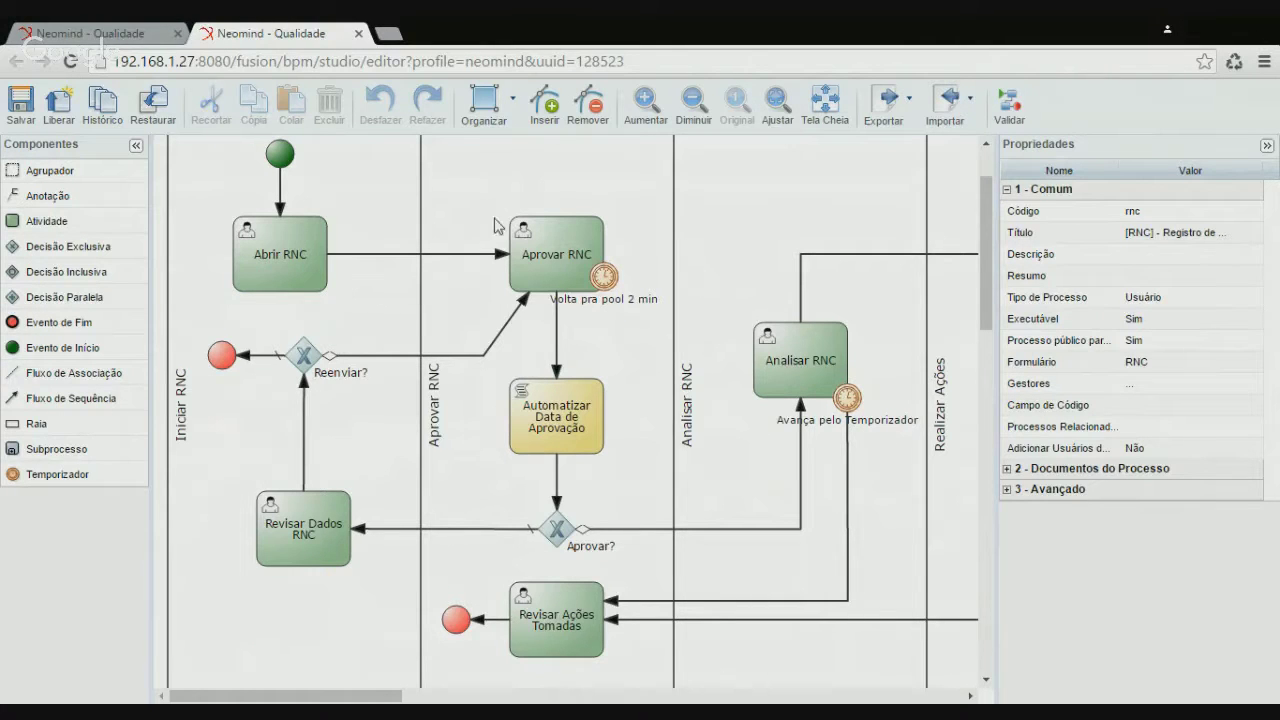
{"action": "scroll", "coordinate": [634, 444], "scroll_direction": "up", "scroll_amount": 3}
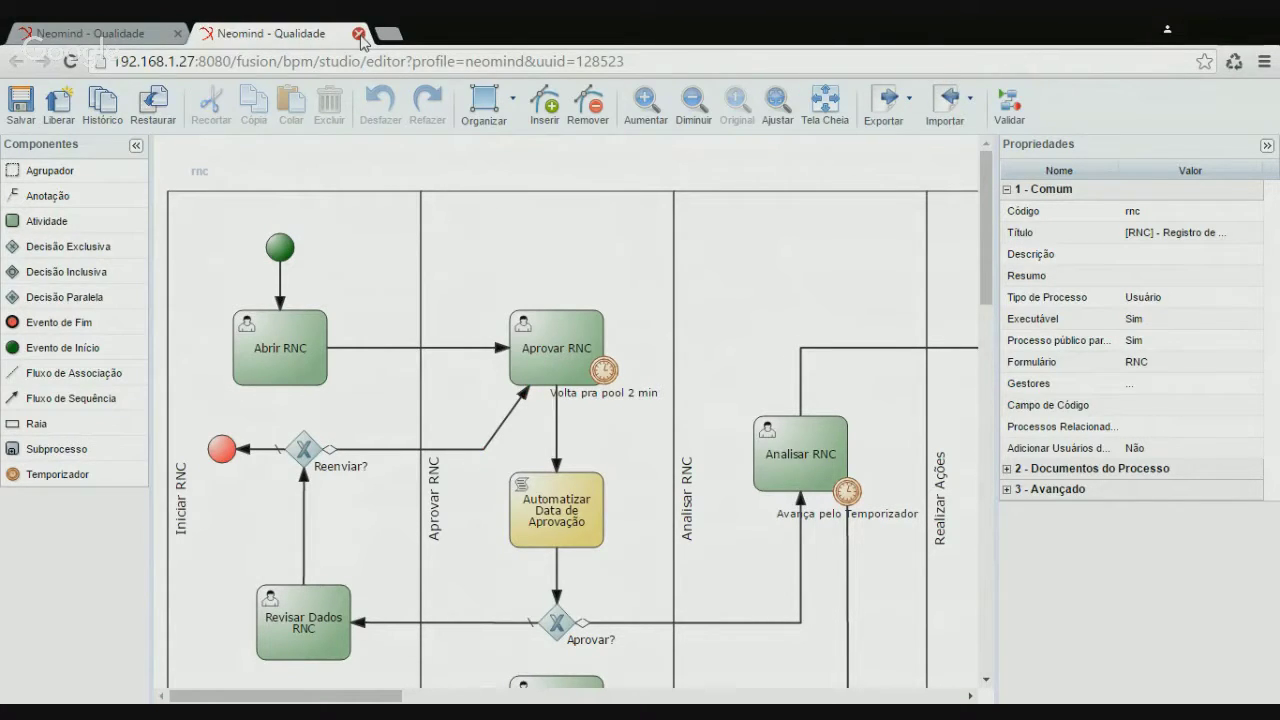
{"action": "left_click", "coordinate": [359, 34]}
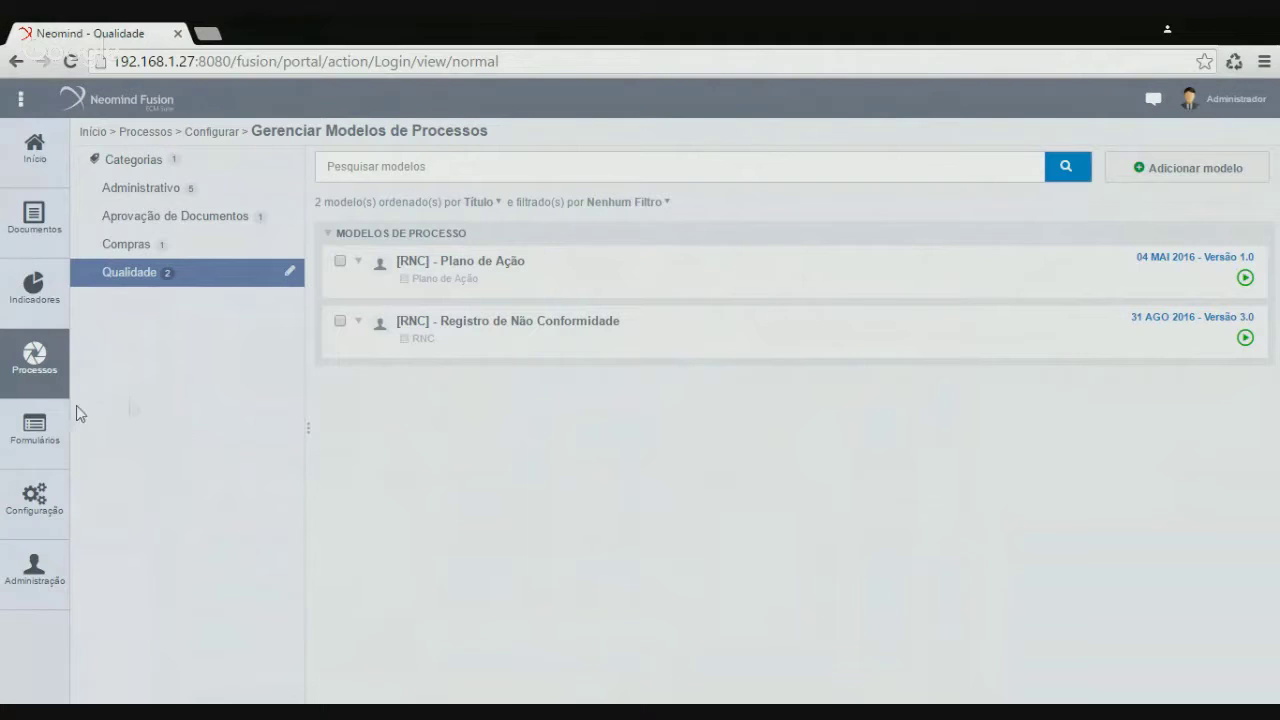
Show the Dinâmicos E-Forms list under Formulários > Configurar
{"action": "left_click", "coordinate": [45, 440]}
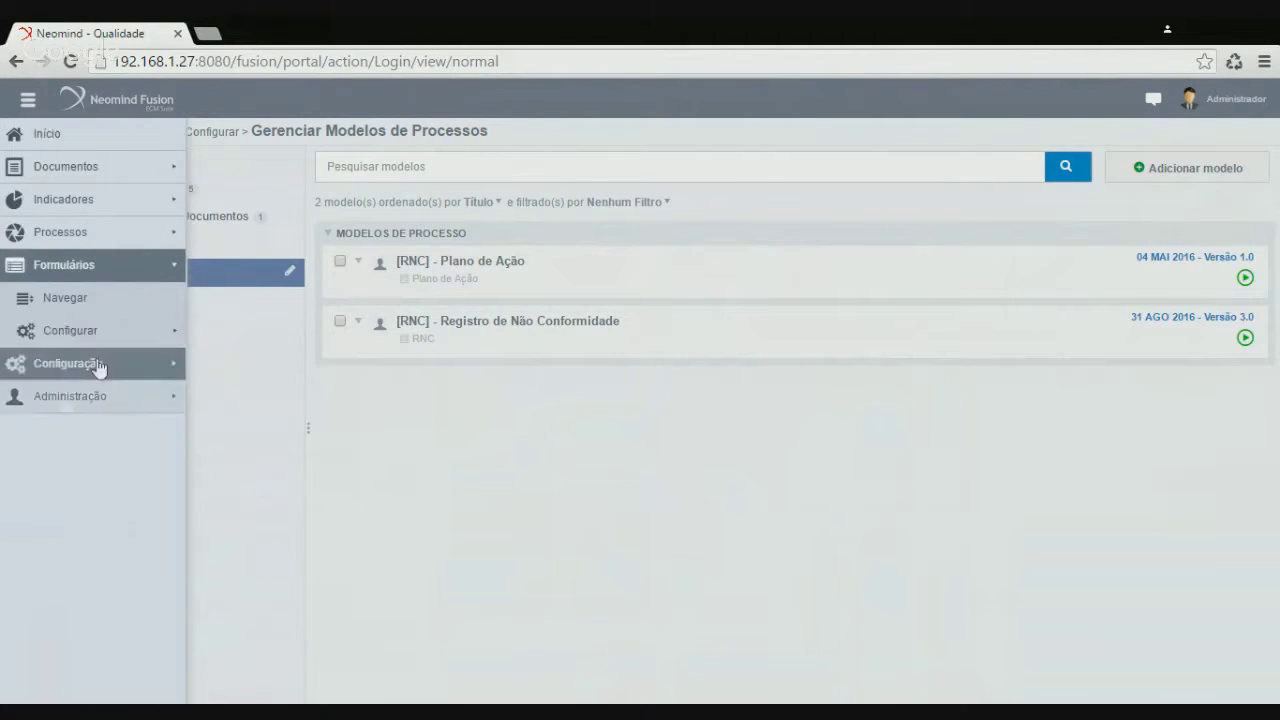
{"action": "left_click", "coordinate": [100, 337]}
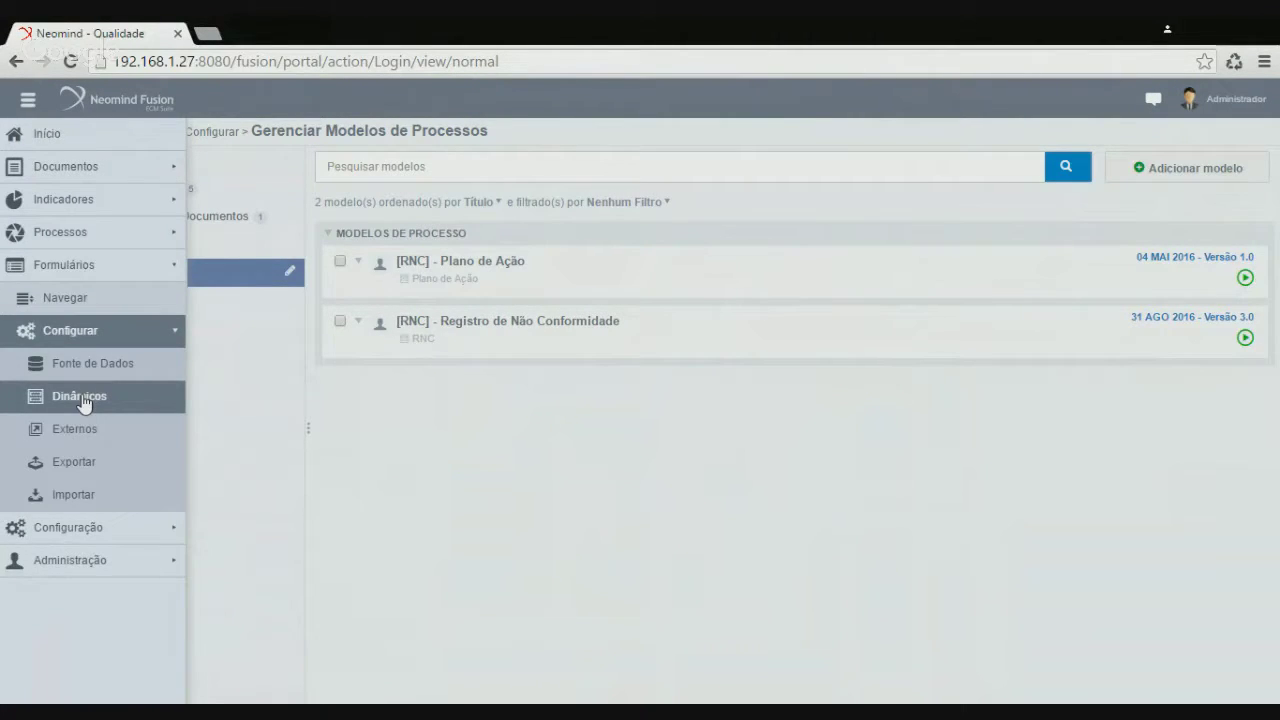
{"action": "left_click", "coordinate": [84, 400]}
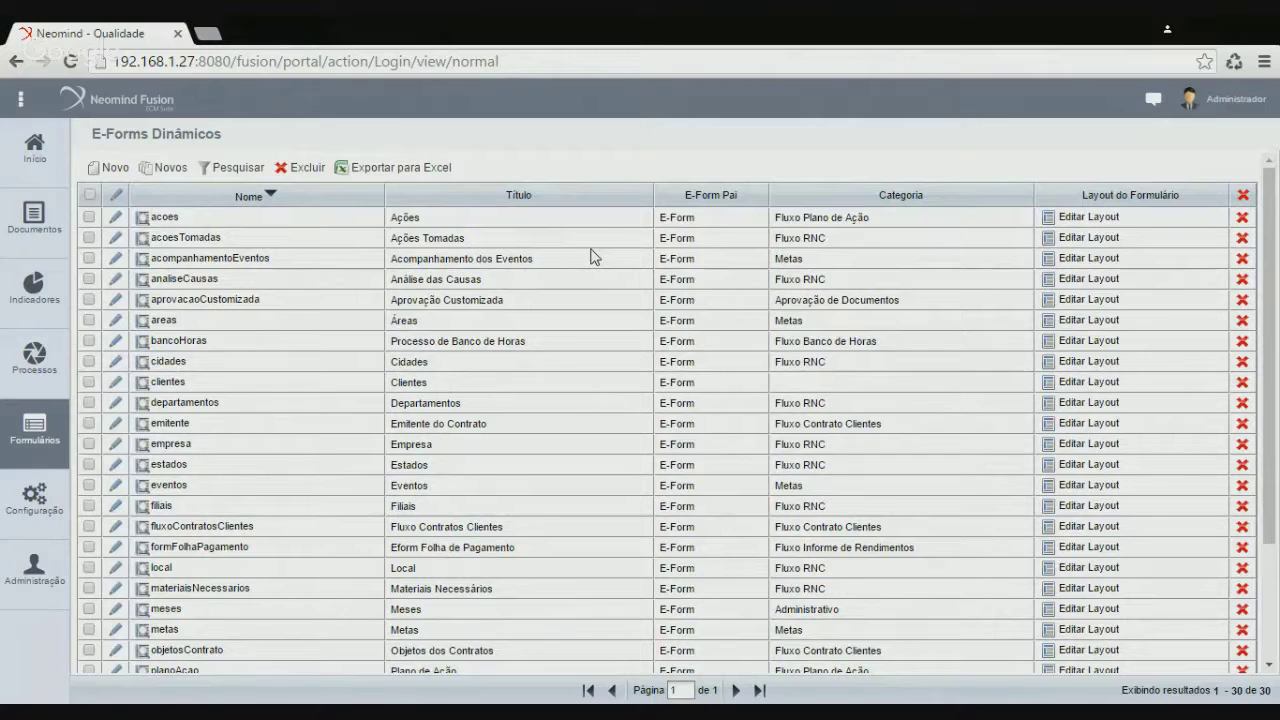
{"action": "left_click", "coordinate": [30, 420]}
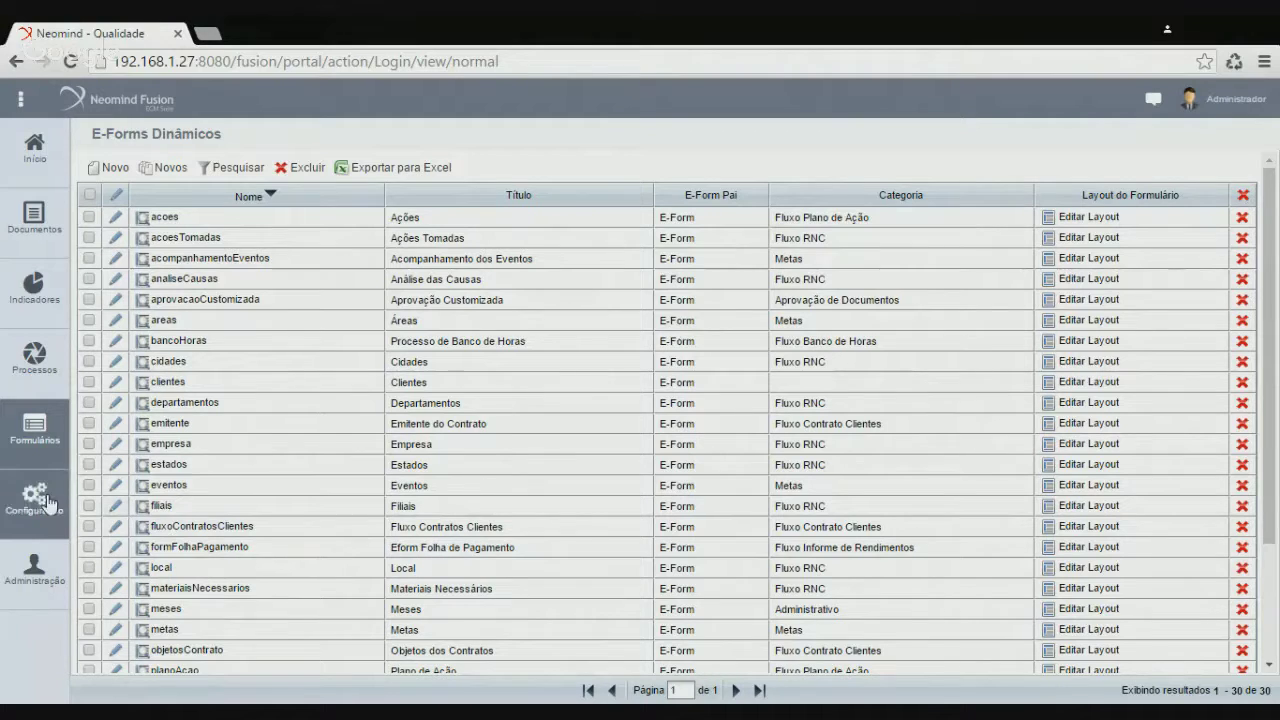
{"action": "left_click", "coordinate": [41, 293]}
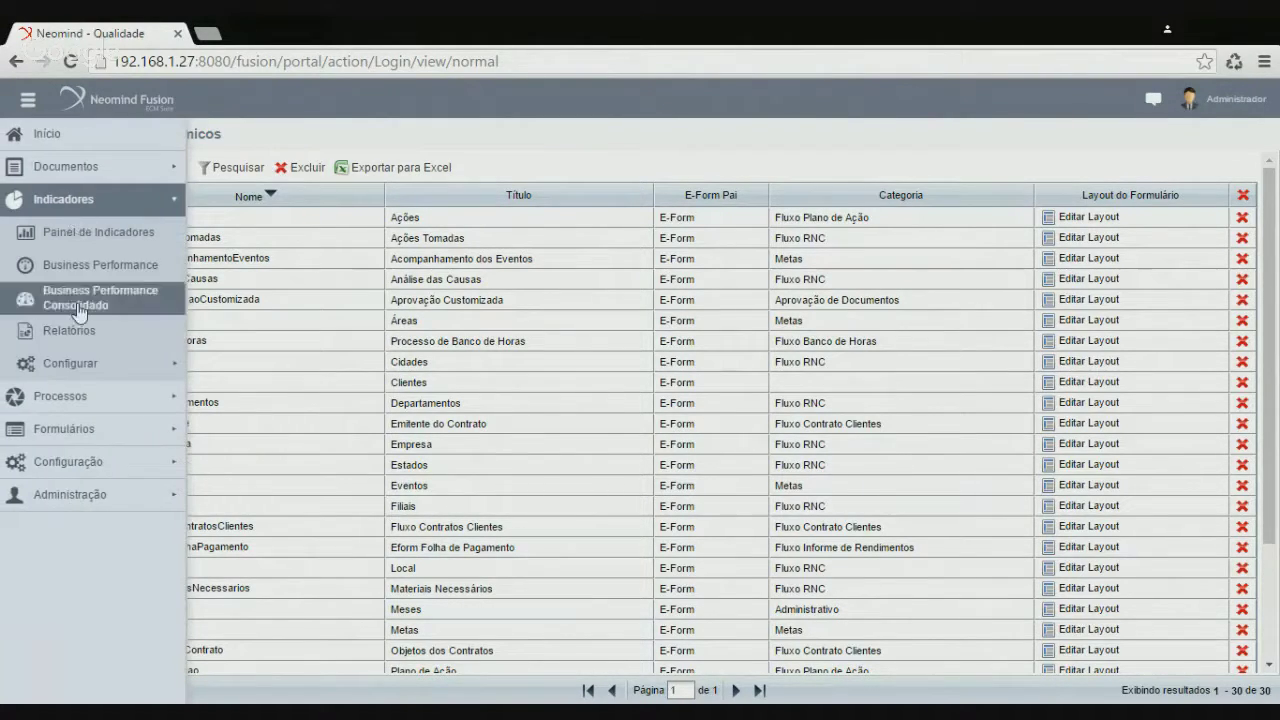
Go to Indicadores > Configurar > Relatórios > Gerenciar and start a new report
{"action": "left_click", "coordinate": [105, 368]}
{"action": "left_click", "coordinate": [104, 461]}
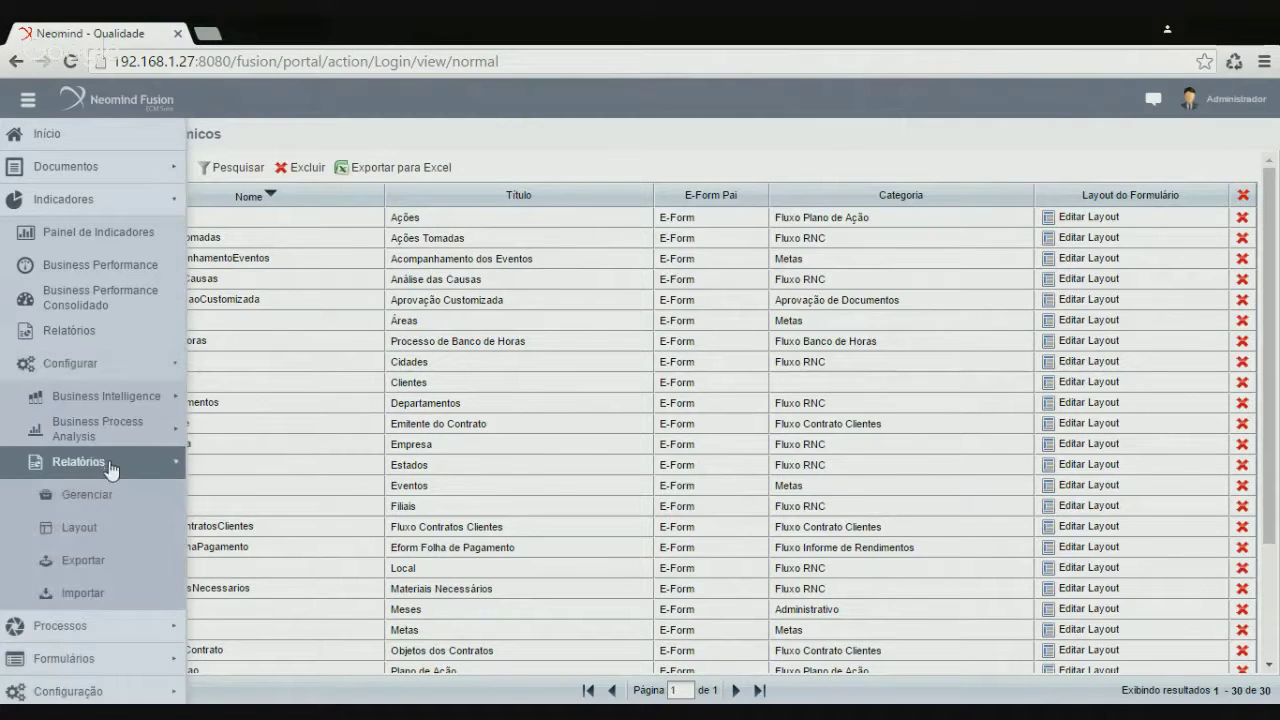
{"action": "left_click", "coordinate": [103, 500]}
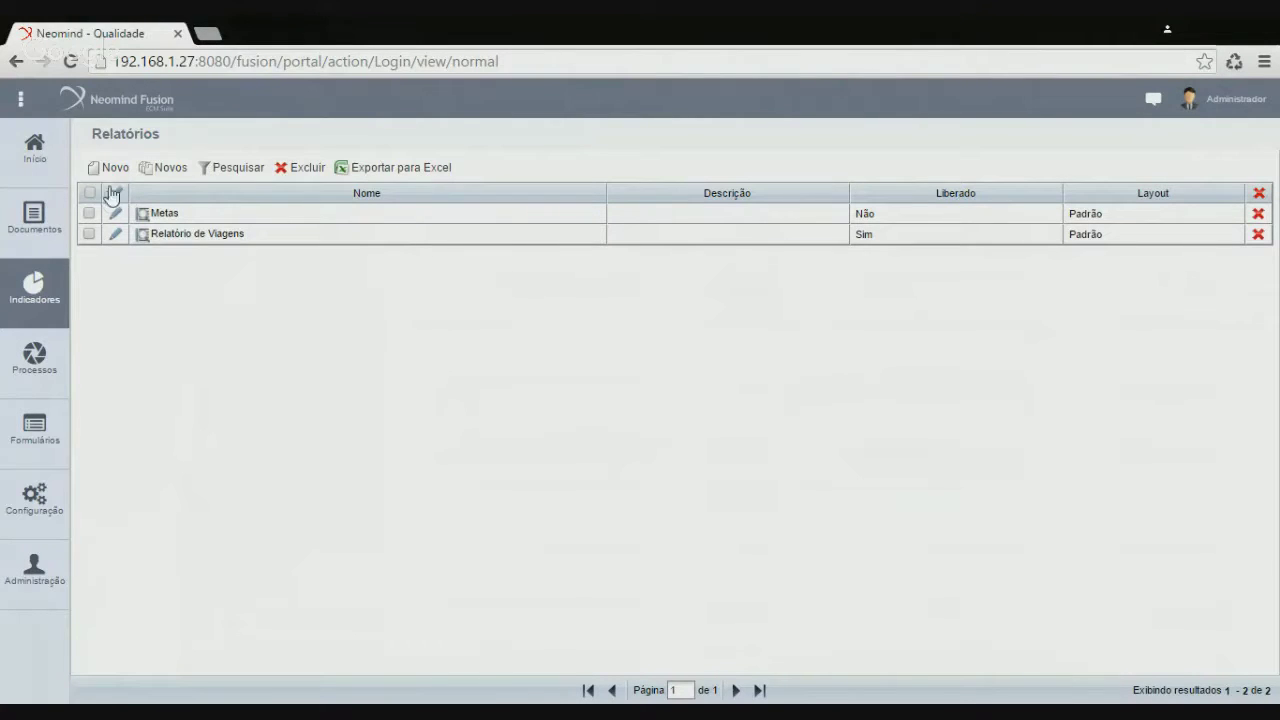
{"action": "left_click", "coordinate": [116, 168]}
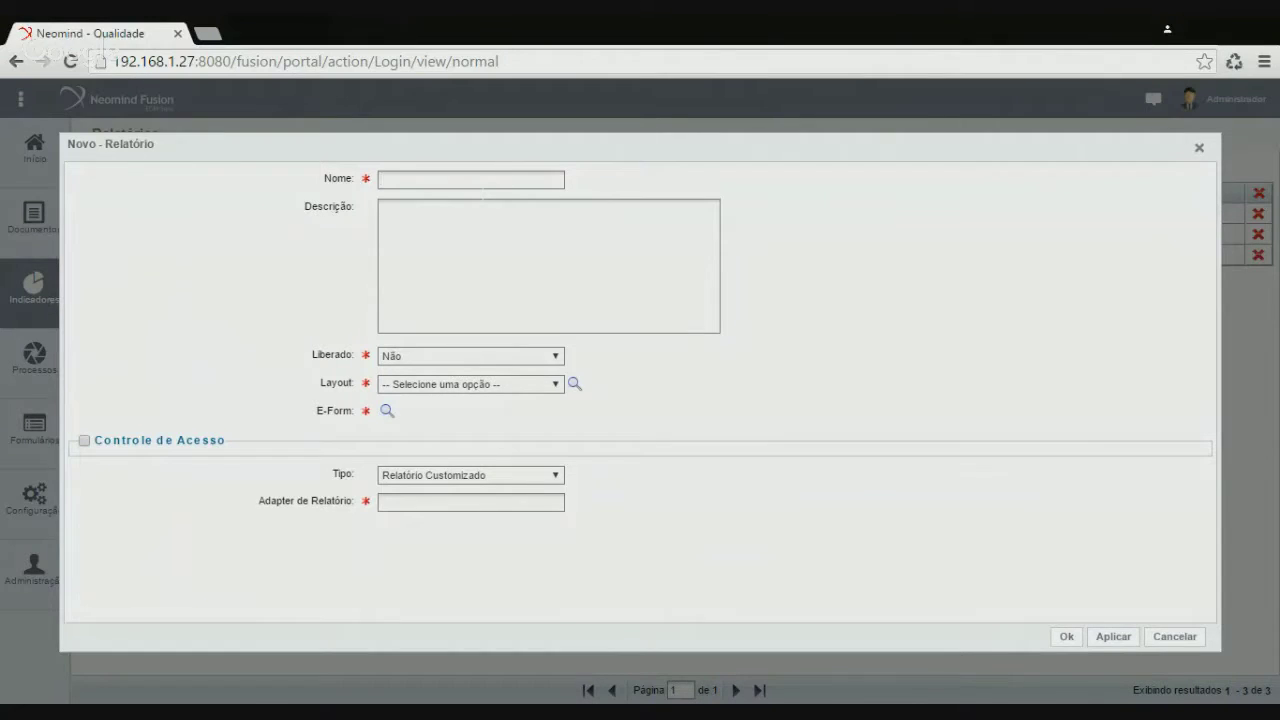
Name the report 'Relatório de Não Conformidades' and set Liberado to Sim
{"action": "type", "text": "Relatório de Não Conformi"}
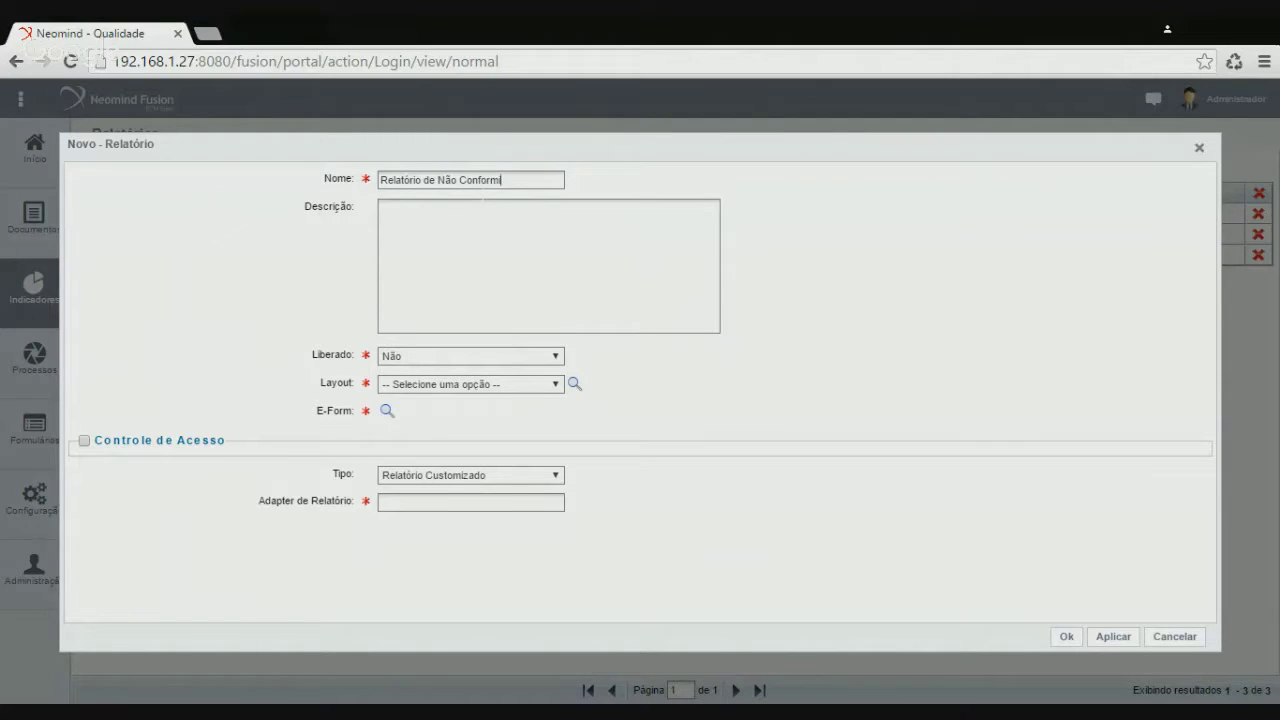
{"action": "type", "text": "dades"}
{"action": "left_click", "coordinate": [407, 358]}
{"action": "left_click", "coordinate": [403, 374]}
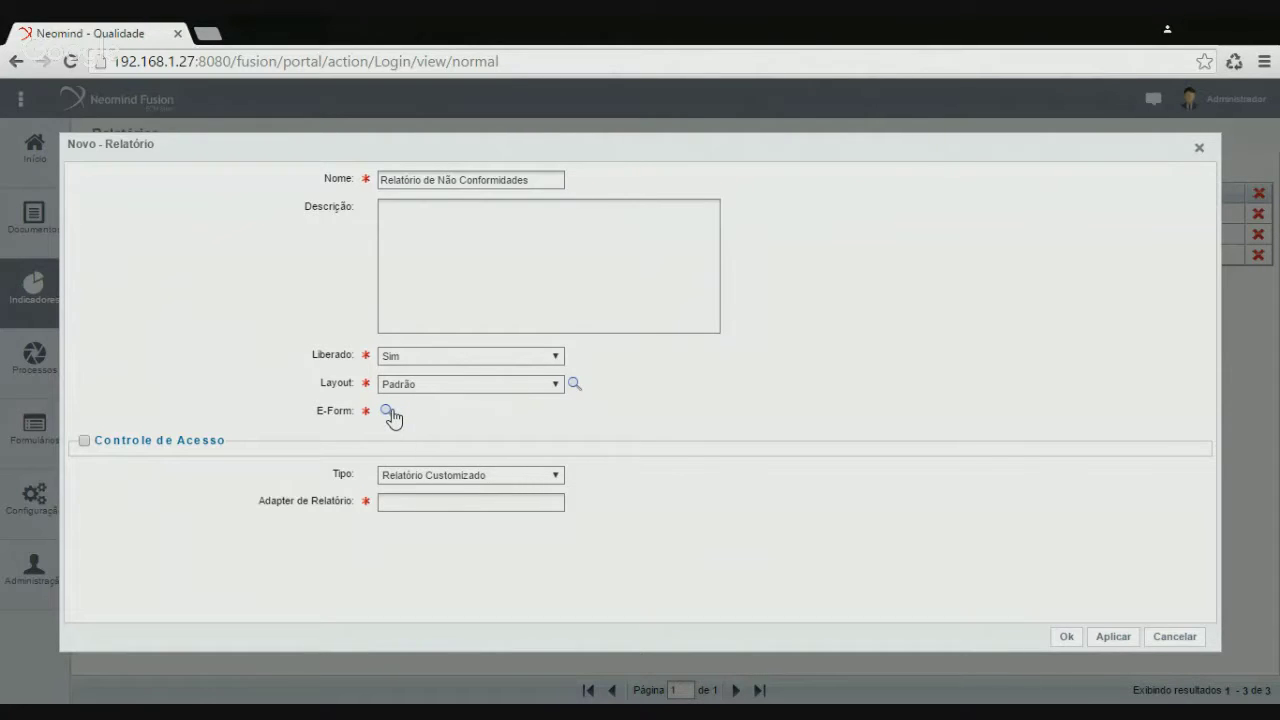
Select the RNC E-Form for the report and enable access control
{"action": "left_click", "coordinate": [389, 414]}
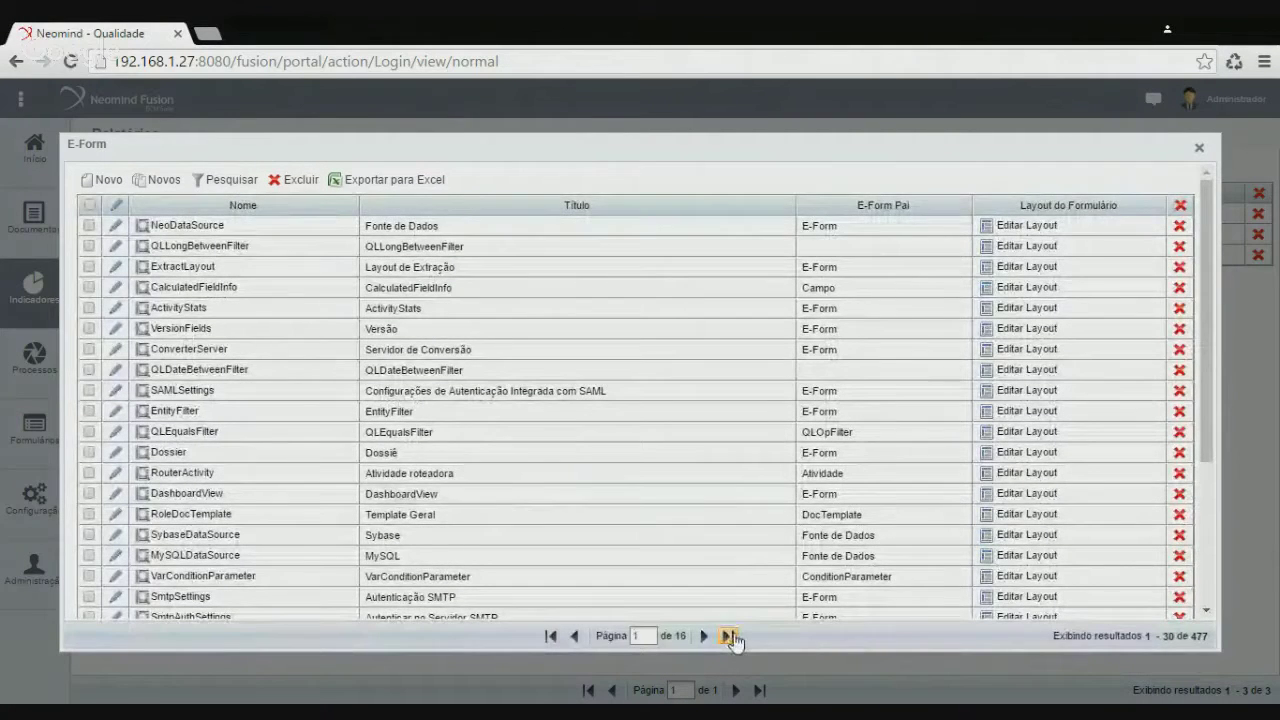
{"action": "left_click", "coordinate": [729, 637]}
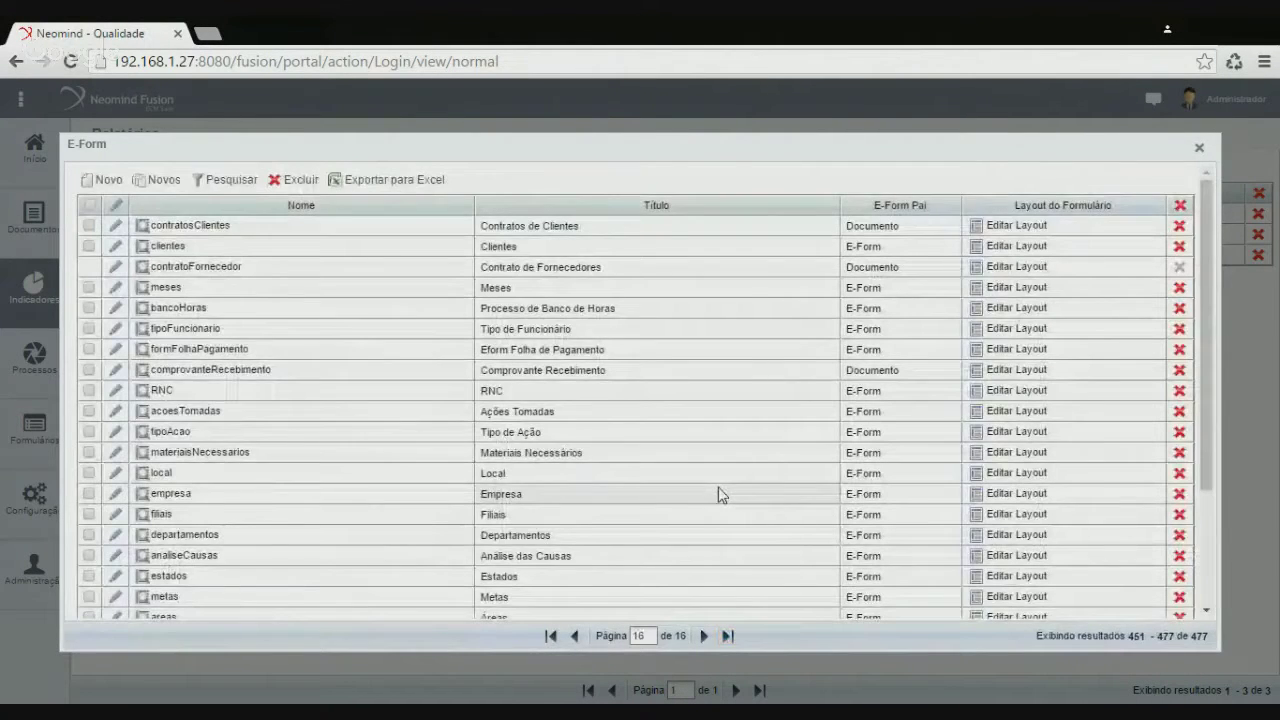
{"action": "scroll", "coordinate": [720, 493], "scroll_direction": "down", "scroll_amount": 3}
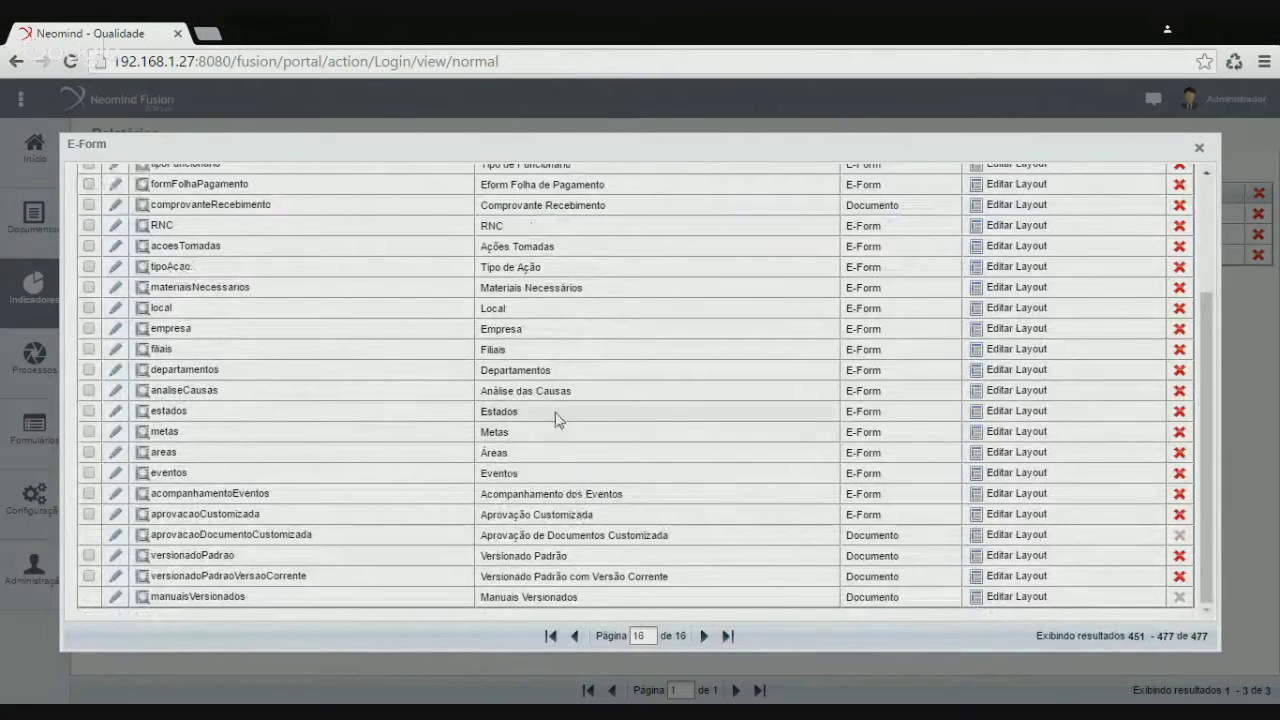
{"action": "double_click", "coordinate": [497, 232]}
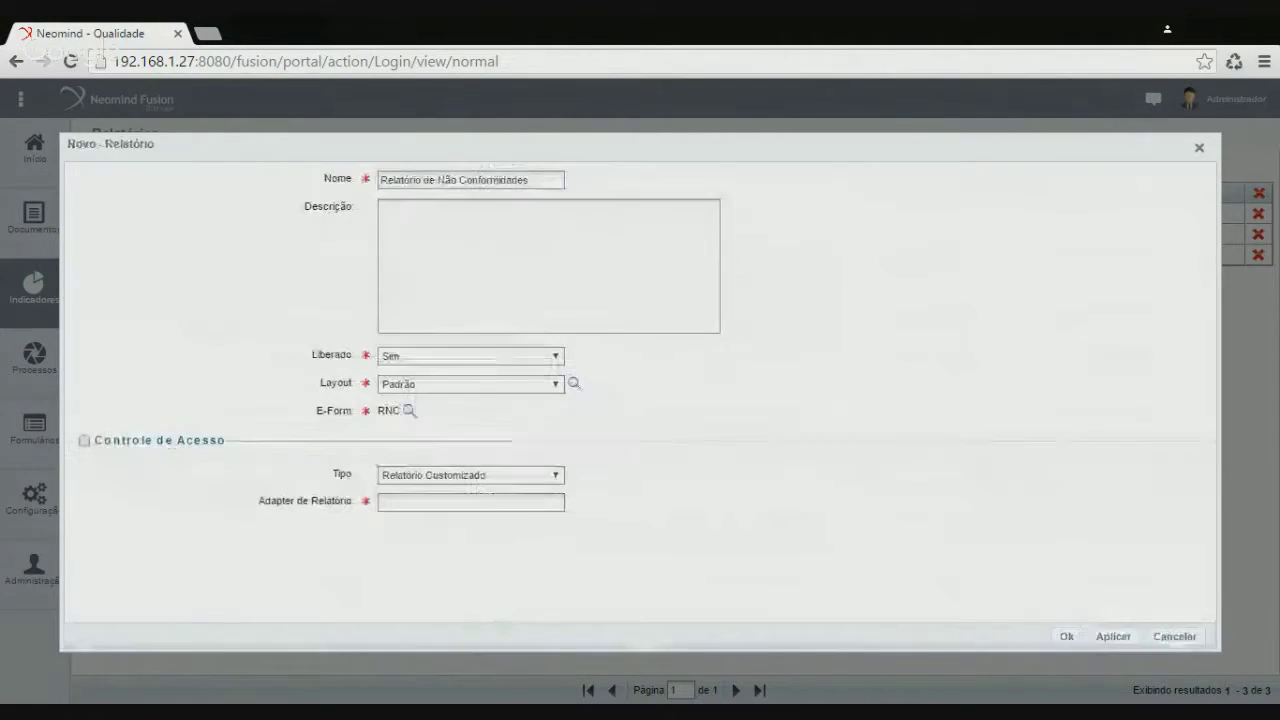
{"action": "left_click", "coordinate": [84, 442]}
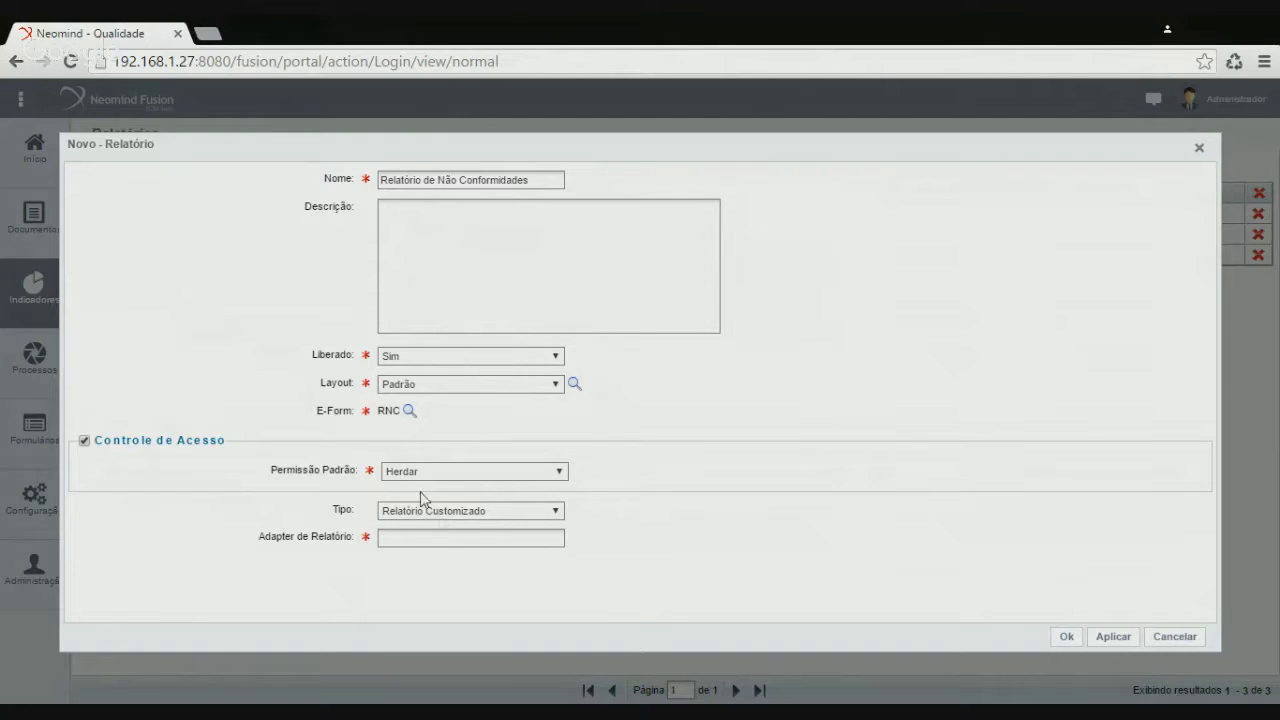
Turn access control back off, set type Relatório Padrão, and start a new column field
{"action": "left_click", "coordinate": [85, 441]}
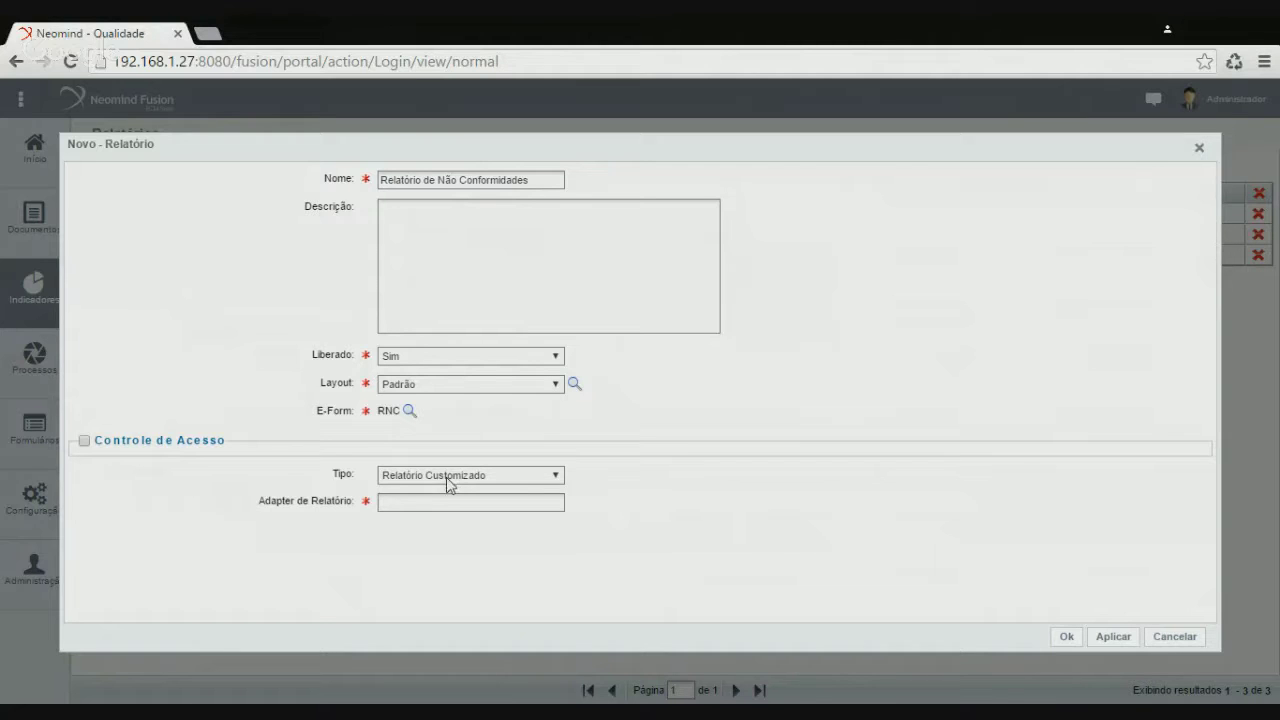
{"action": "left_click", "coordinate": [440, 513]}
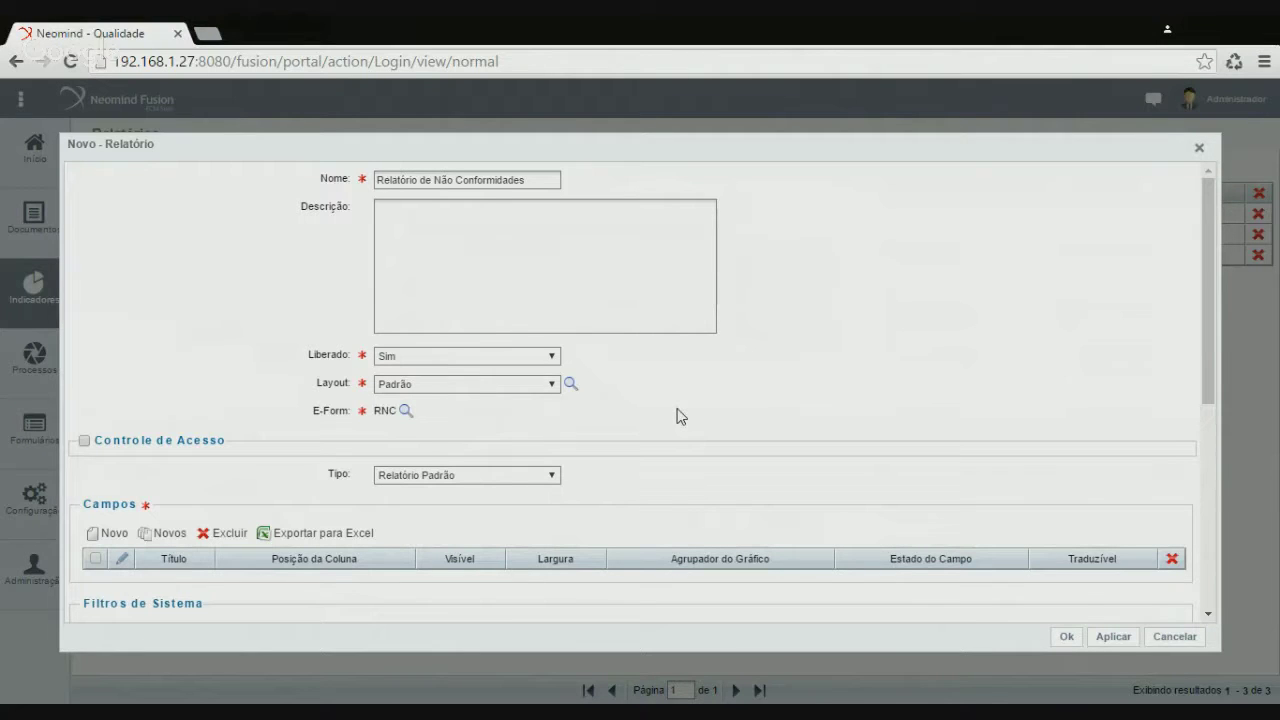
{"action": "scroll", "coordinate": [780, 445], "scroll_direction": "down", "scroll_amount": 2}
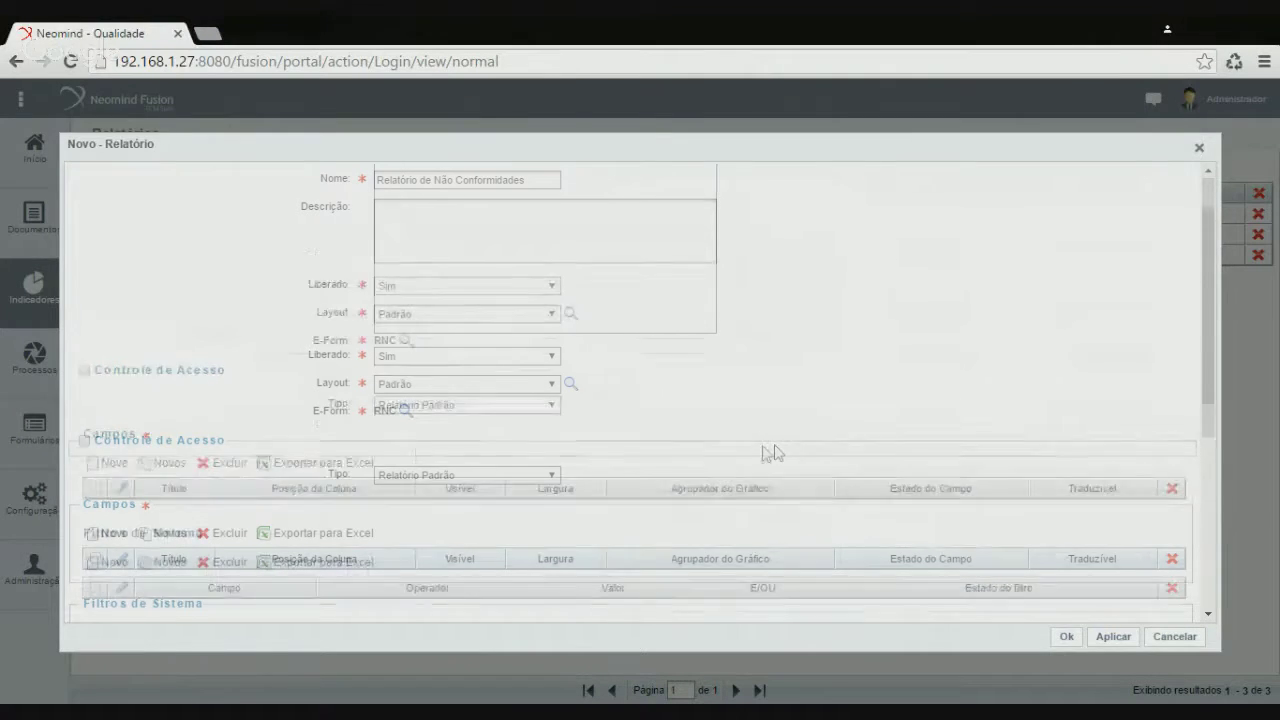
{"action": "scroll", "coordinate": [357, 537], "scroll_direction": "down", "scroll_amount": 2}
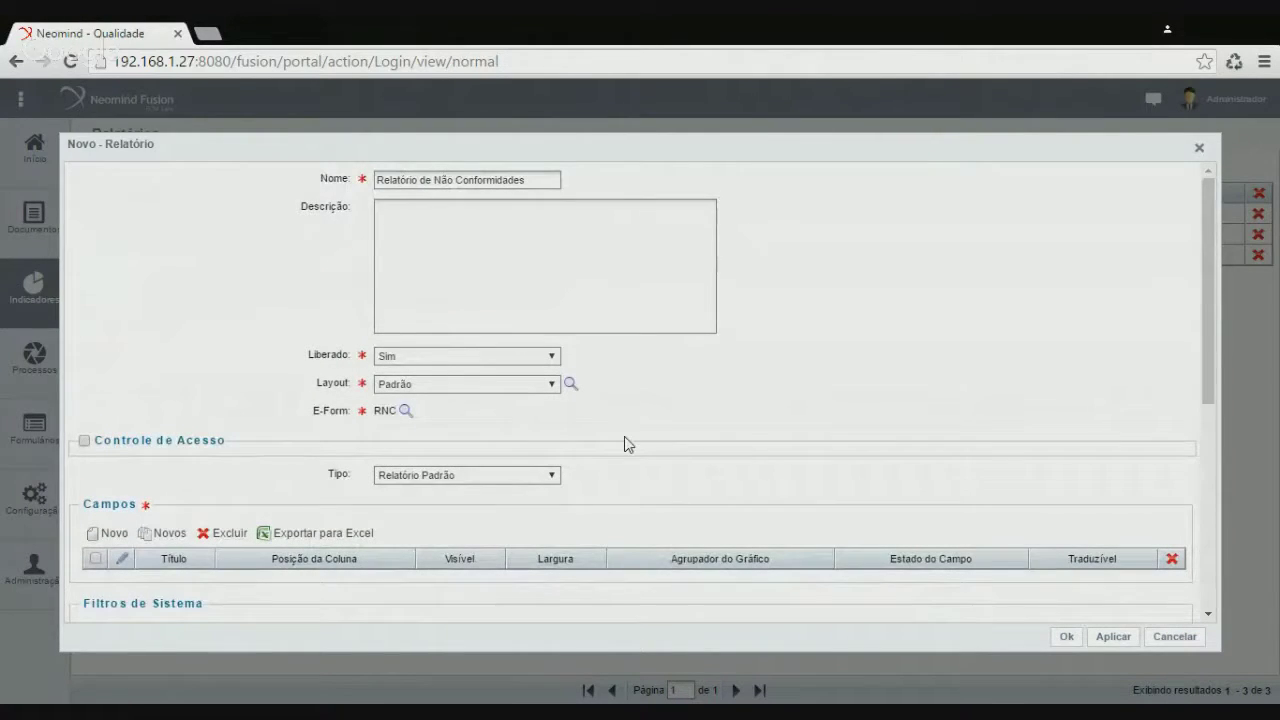
{"action": "scroll", "coordinate": [624, 440], "scroll_direction": "down", "scroll_amount": 1}
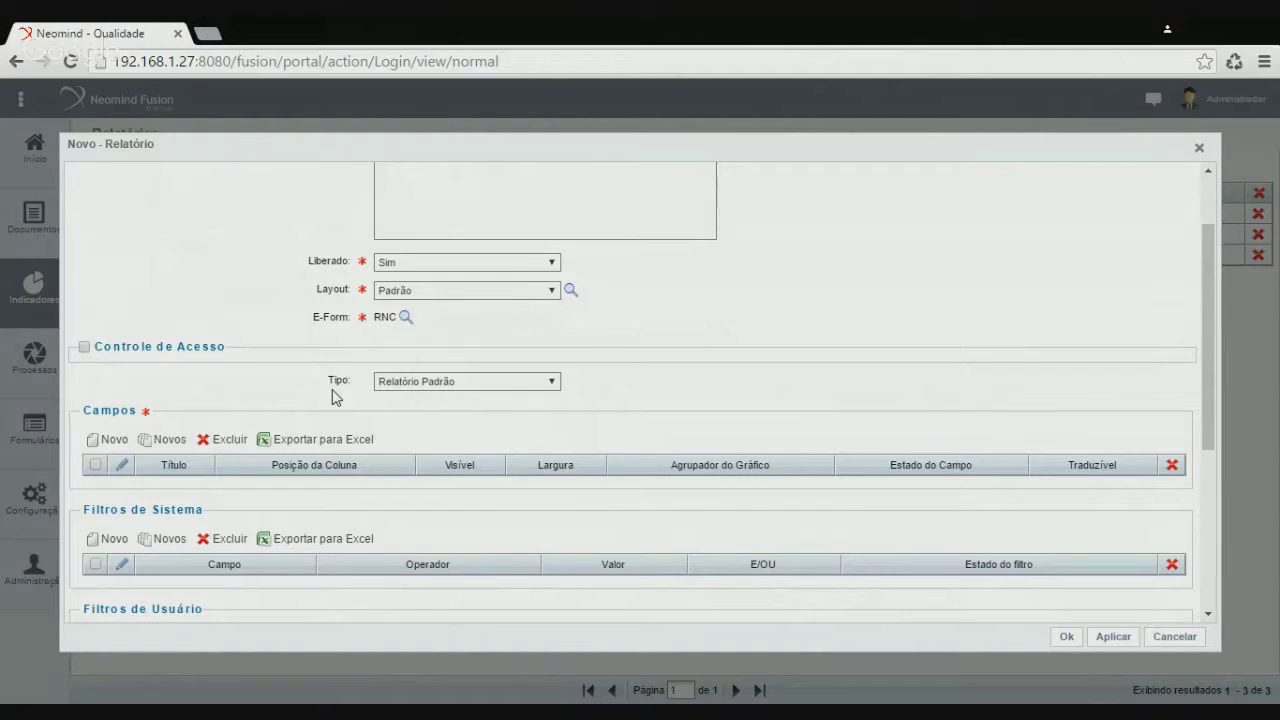
{"action": "left_click", "coordinate": [112, 441]}
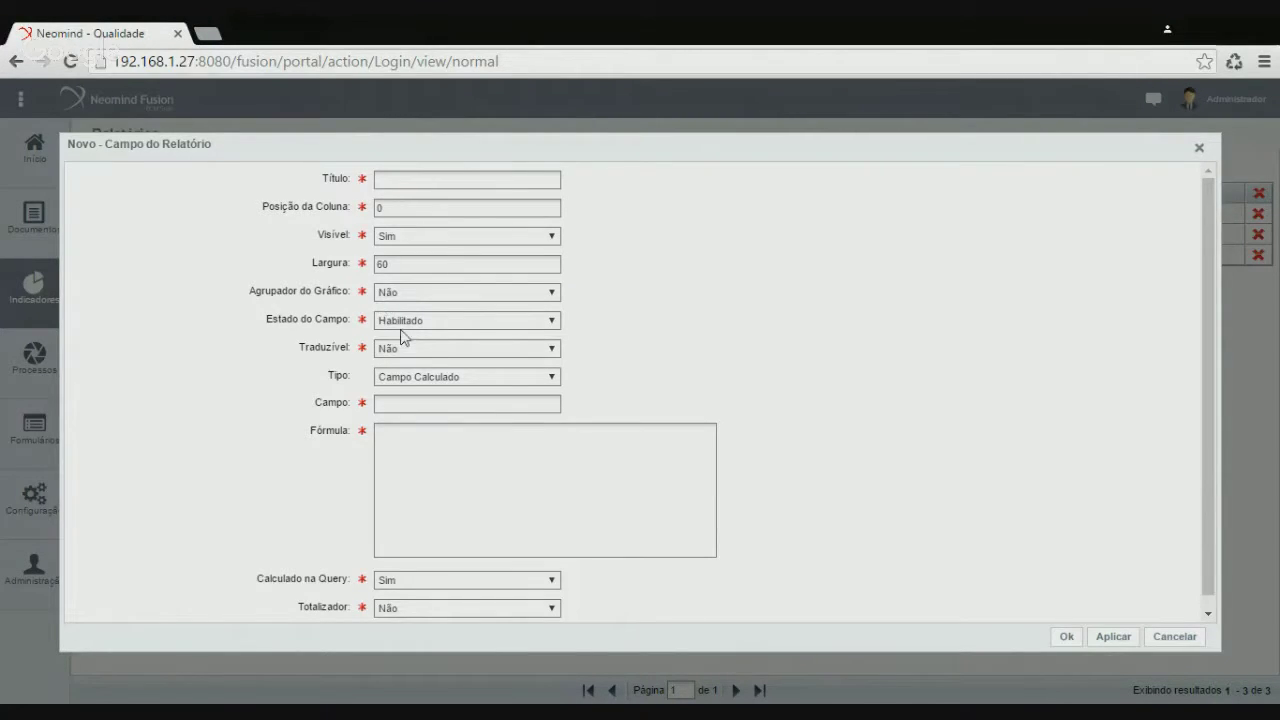
Enter title 'Data da Ocorrência', position 10, width 60, and type Campo de Referência
{"action": "left_click", "coordinate": [380, 180]}
{"action": "type", "text": "Data da Ocorrência"}
{"action": "double_click", "coordinate": [413, 220]}
{"action": "type", "text": "10"}
{"action": "key", "text": "ctrl+a"}
{"action": "type", "text": "60"}
{"action": "left_click", "coordinate": [412, 409]}
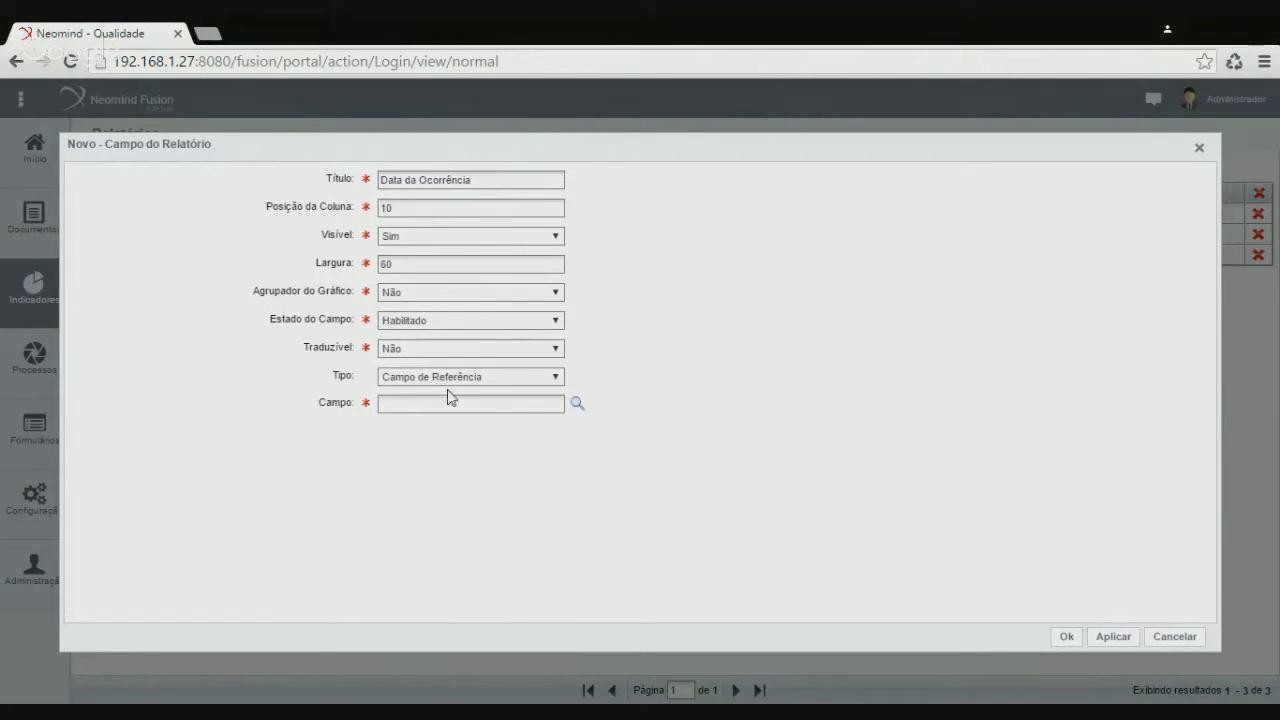
Reference RNC's Data da Ocorrência field, save the column, and begin a second field
{"action": "left_click", "coordinate": [577, 405]}
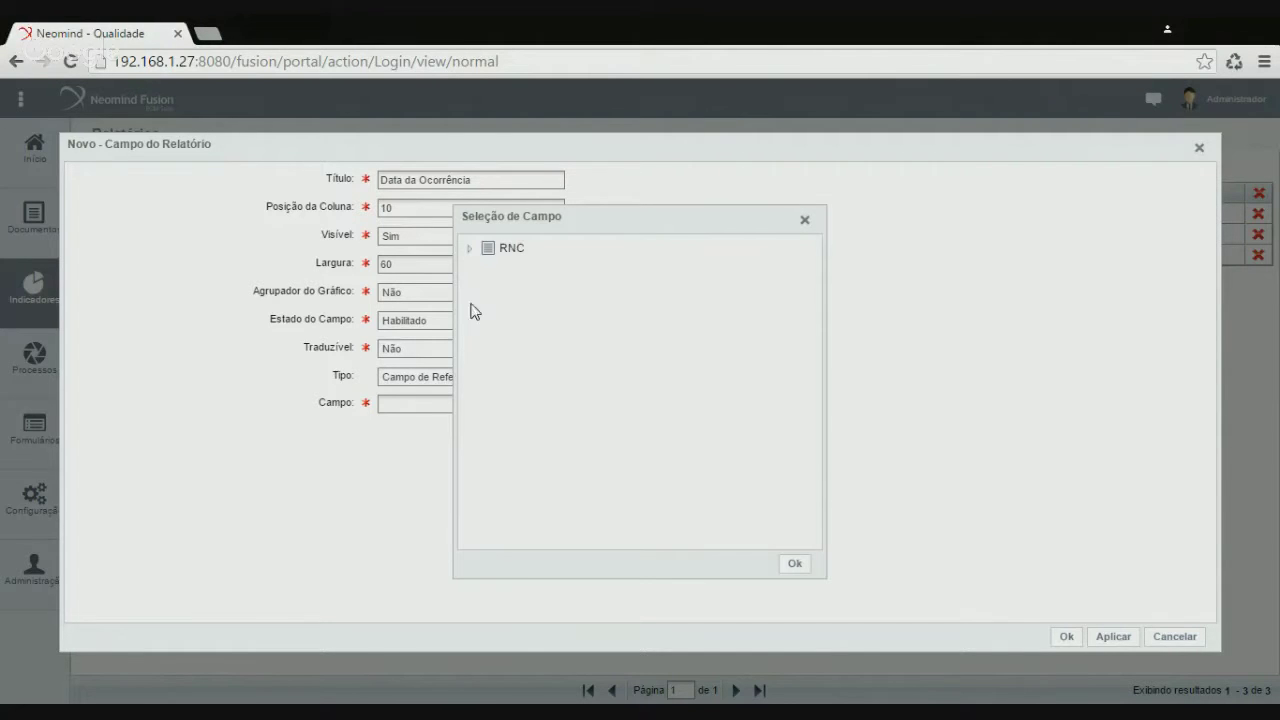
{"action": "left_click", "coordinate": [470, 248]}
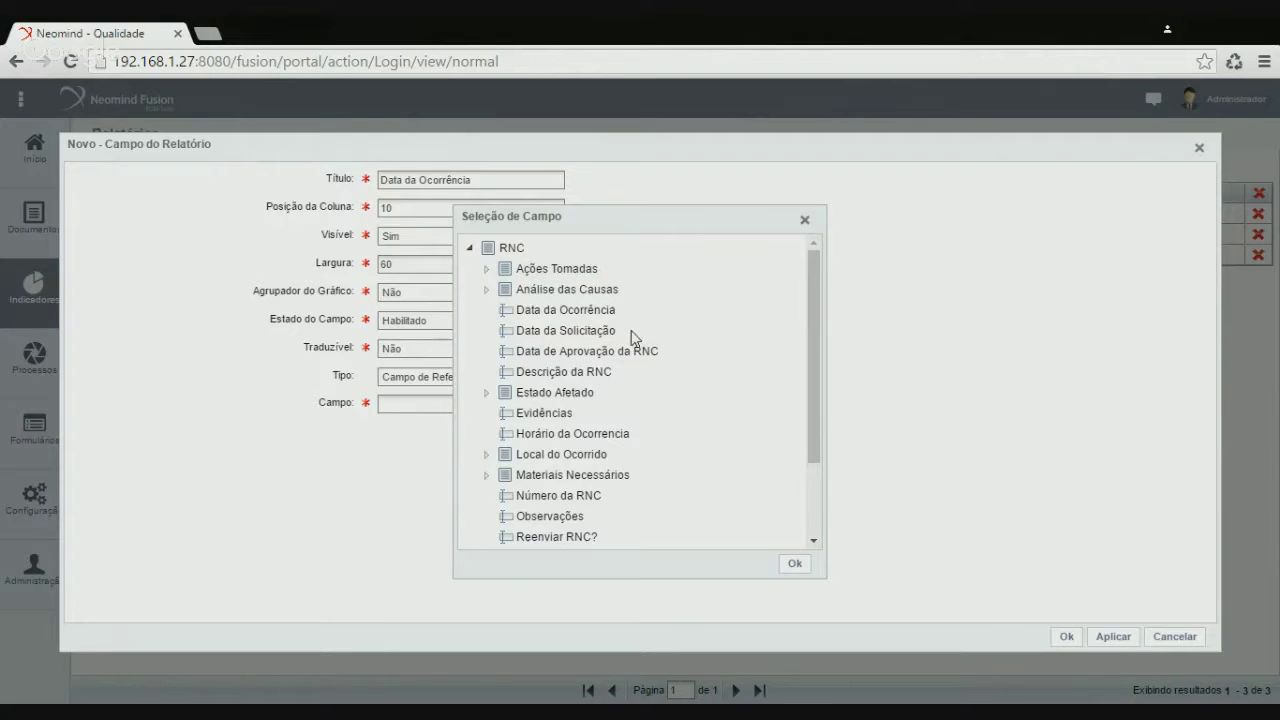
{"action": "left_click", "coordinate": [566, 314]}
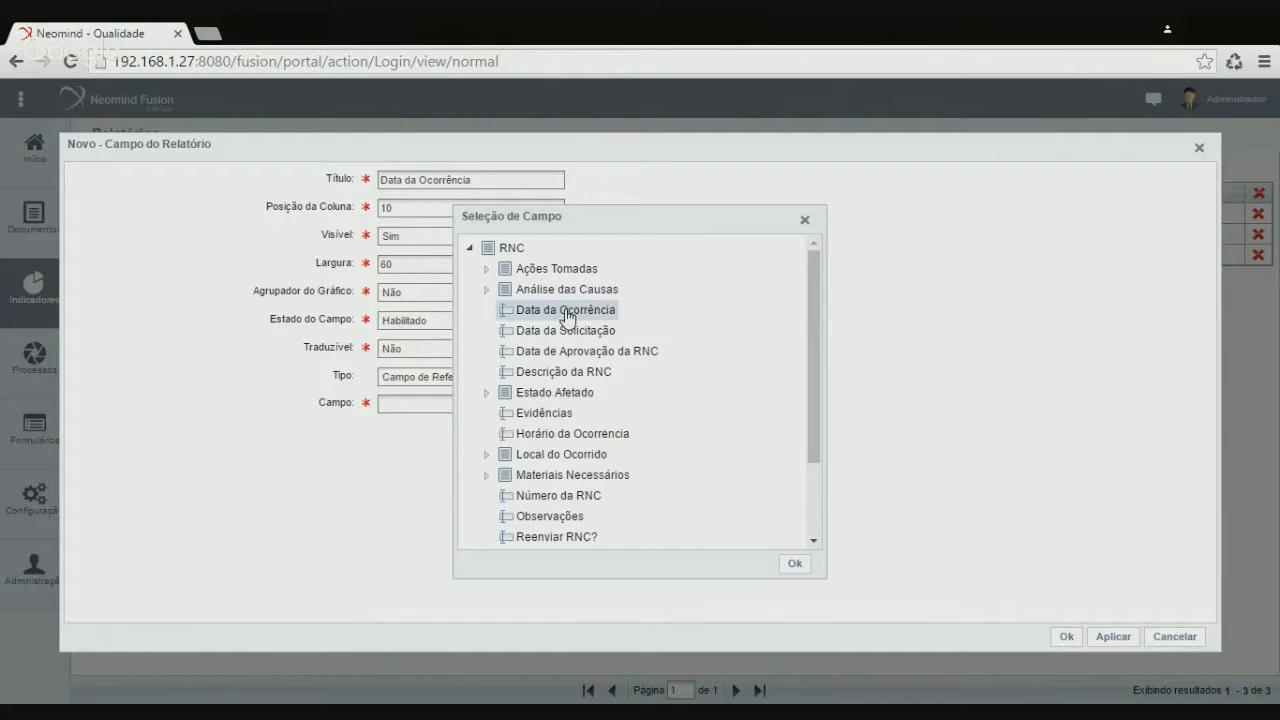
{"action": "left_click", "coordinate": [797, 565]}
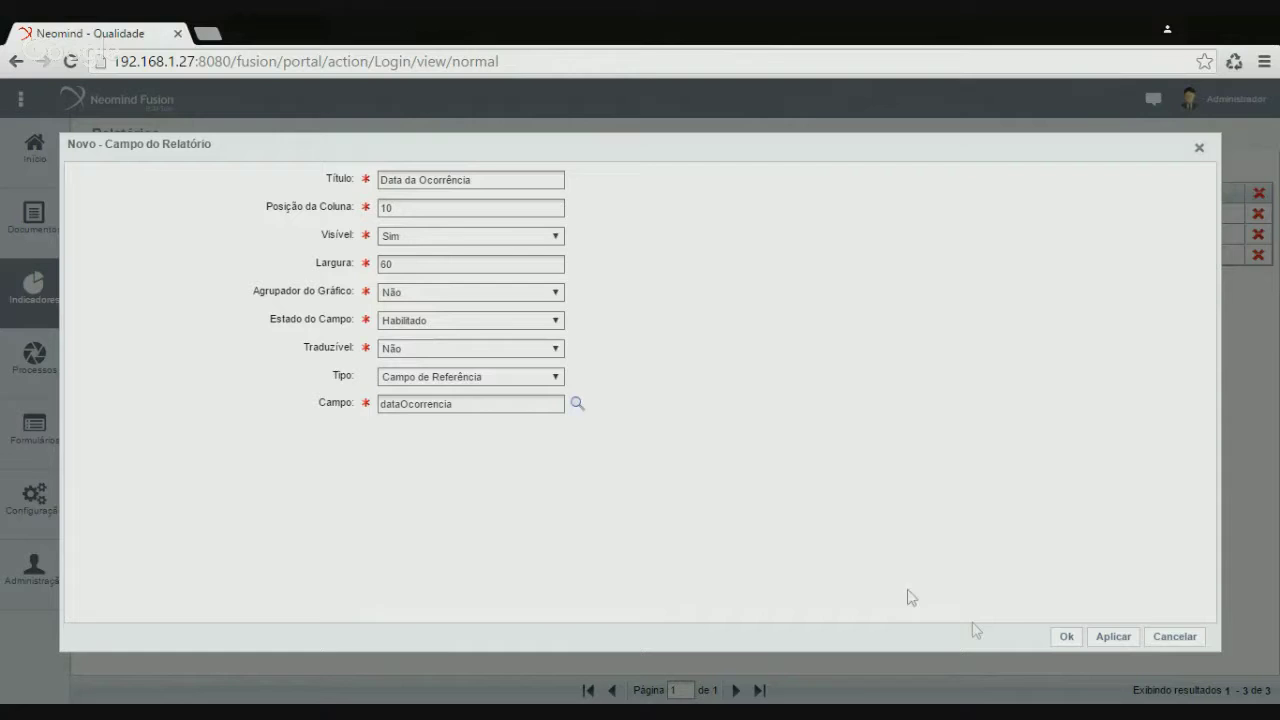
{"action": "left_click", "coordinate": [1068, 638]}
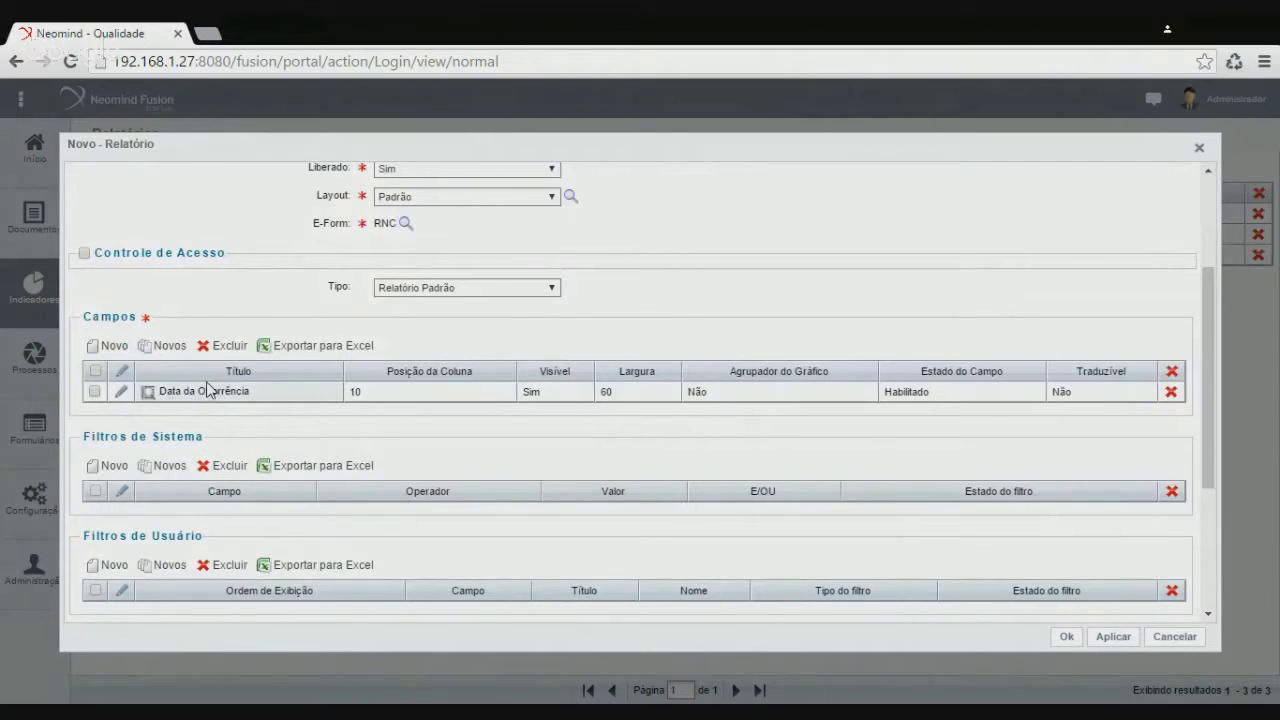
{"action": "left_click", "coordinate": [112, 346]}
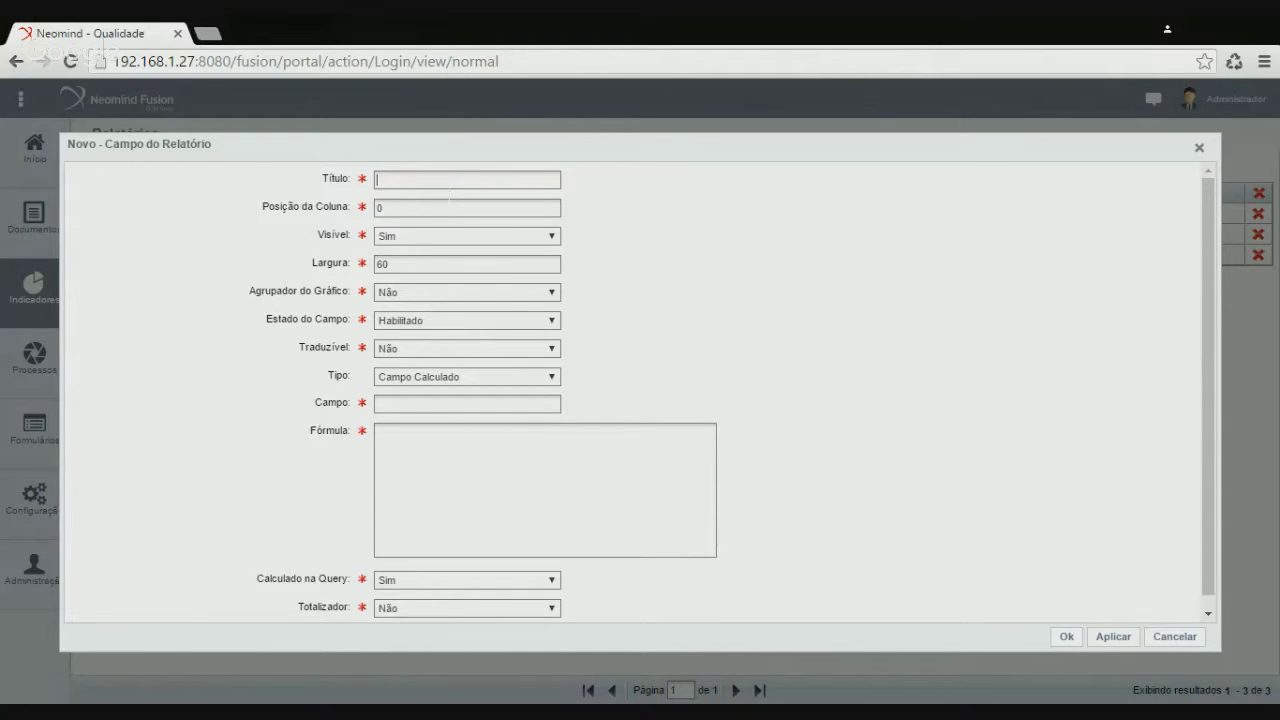
Title the field 'RNC' at column position 20 with type Campo de Referência
{"action": "type", "text": "RNC"}
{"action": "key", "text": "Tab"}
{"action": "type", "text": "20"}
{"action": "left_click", "coordinate": [426, 379]}
{"action": "left_click", "coordinate": [425, 403]}
Link the RNC column to the form's Número da RNC field and save it
{"action": "left_click", "coordinate": [576, 404]}
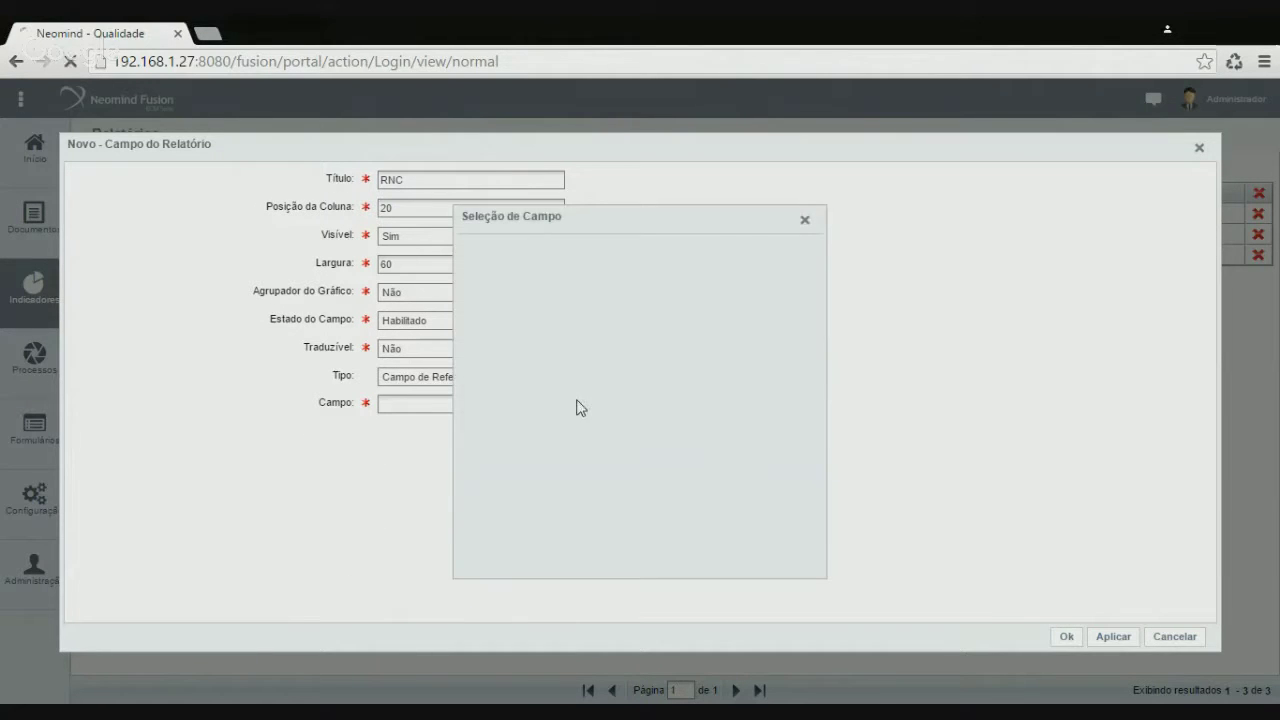
{"action": "left_click", "coordinate": [470, 249]}
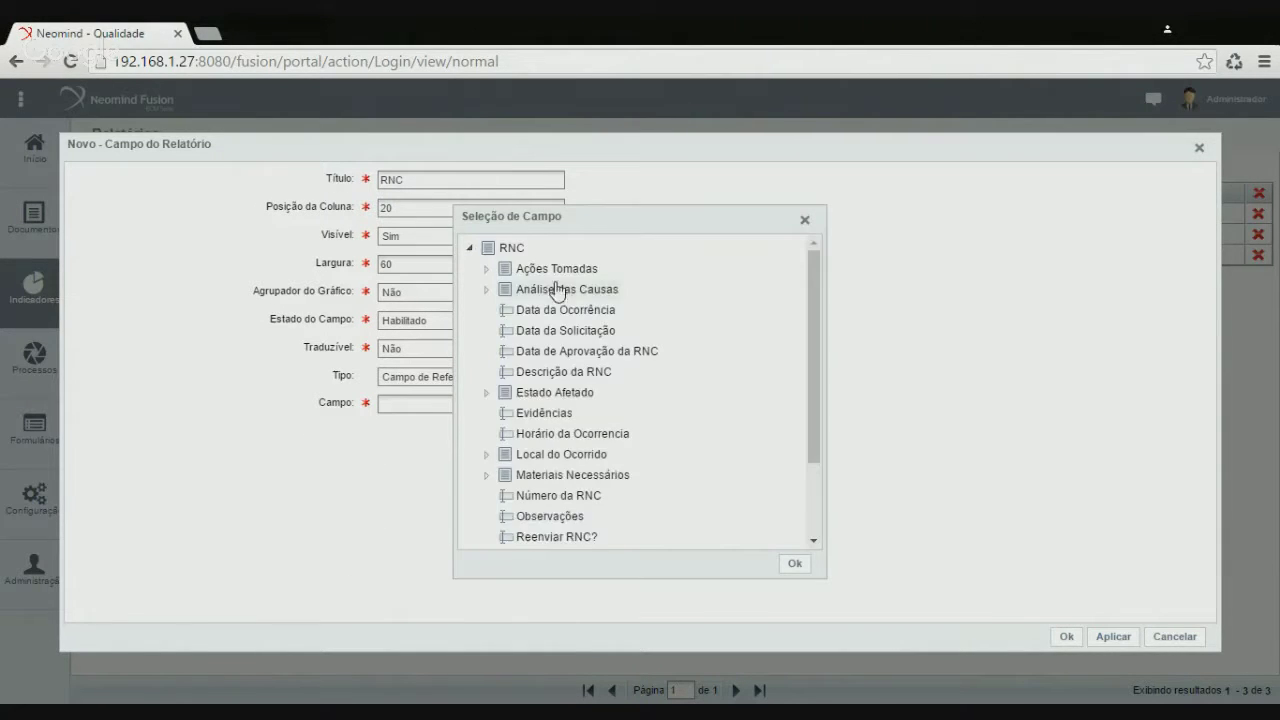
{"action": "scroll", "coordinate": [618, 404], "scroll_direction": "down", "scroll_amount": 1}
{"action": "left_click", "coordinate": [578, 404]}
{"action": "left_click", "coordinate": [794, 563]}
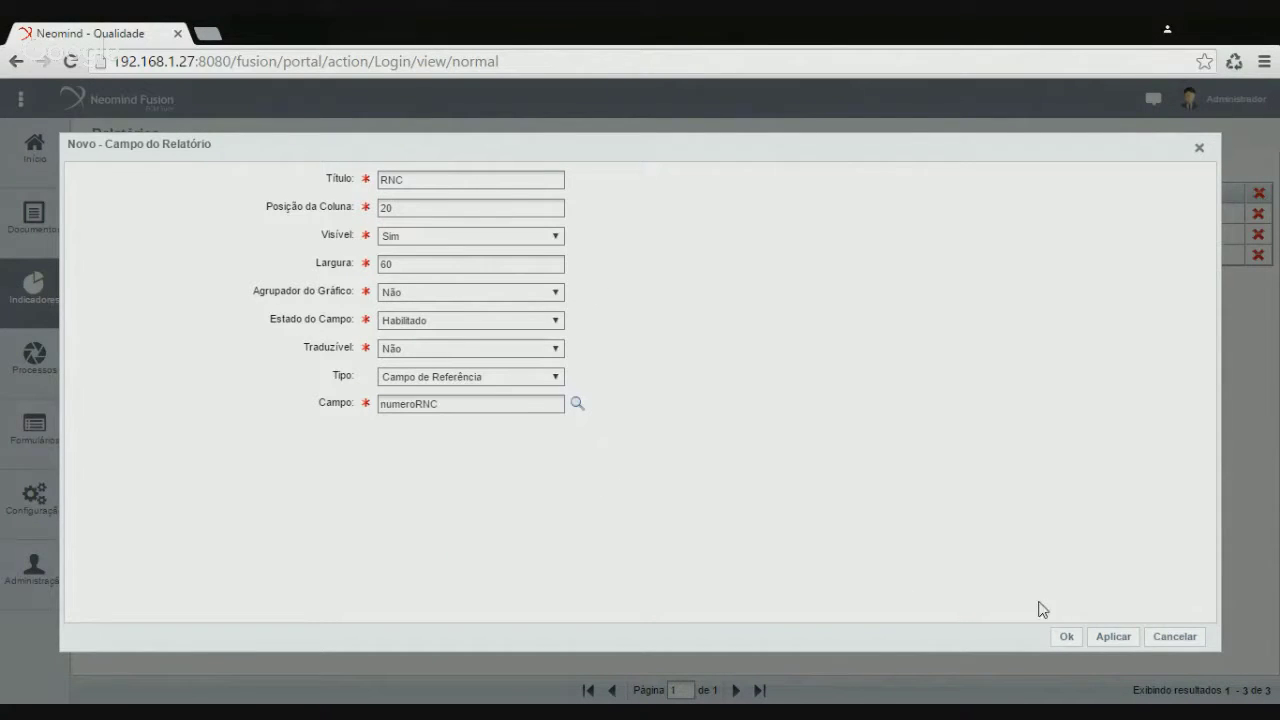
{"action": "left_click", "coordinate": [1067, 636]}
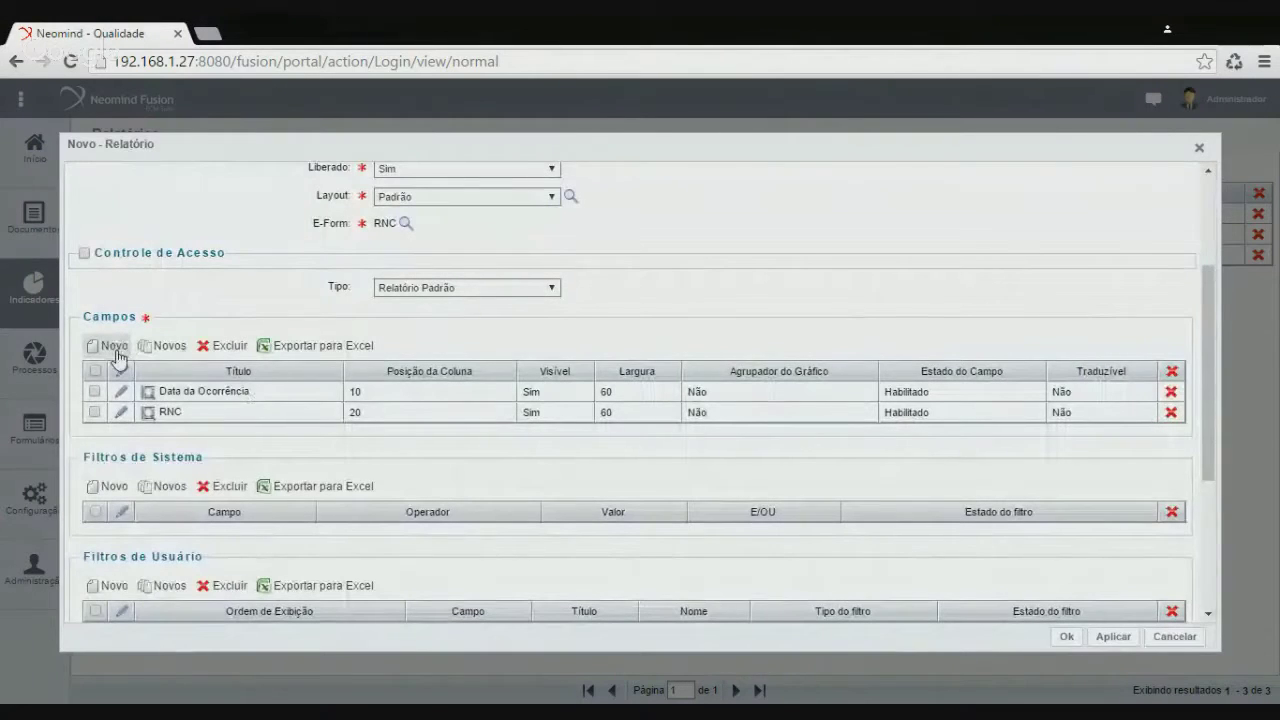
Create a 'Solicitante' field at column position 30 with type Campo de Referência
{"action": "left_click", "coordinate": [113, 347]}
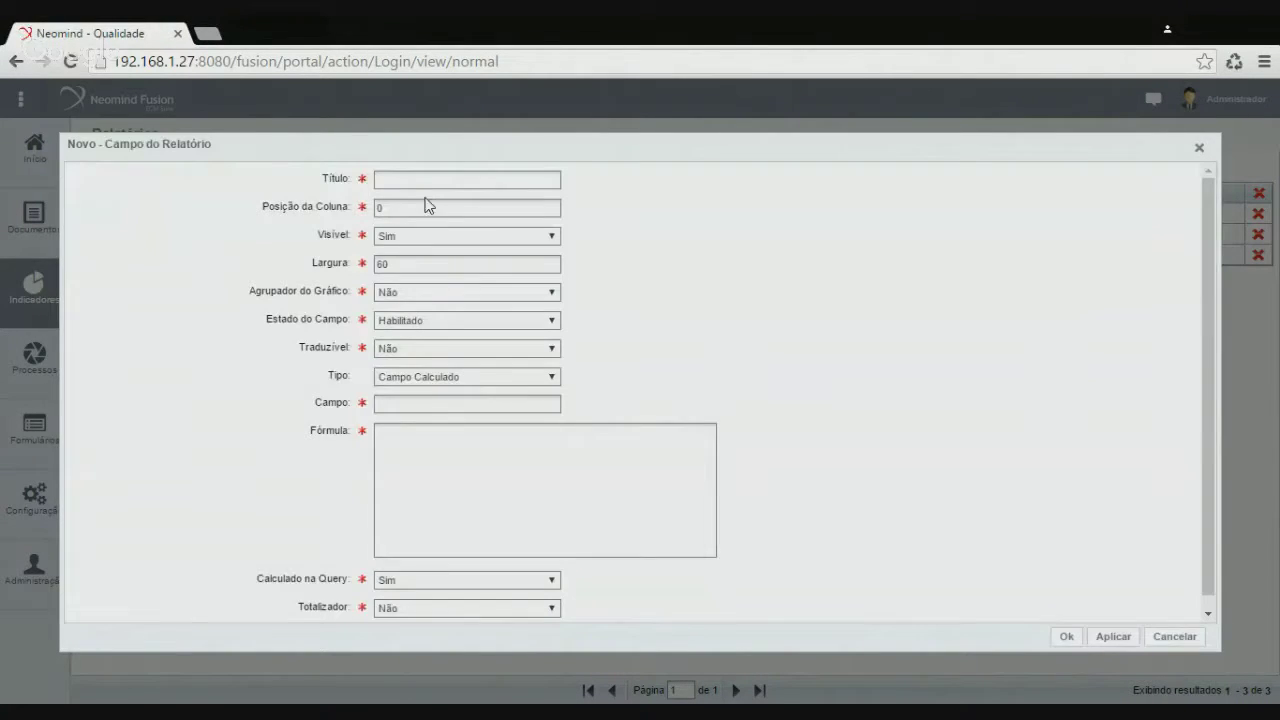
{"action": "type", "text": "Solicitante"}
{"action": "left_click", "coordinate": [454, 208]}
{"action": "double_click", "coordinate": [454, 208]}
{"action": "type", "text": "30"}
{"action": "left_click", "coordinate": [403, 379]}
{"action": "left_click", "coordinate": [411, 404]}
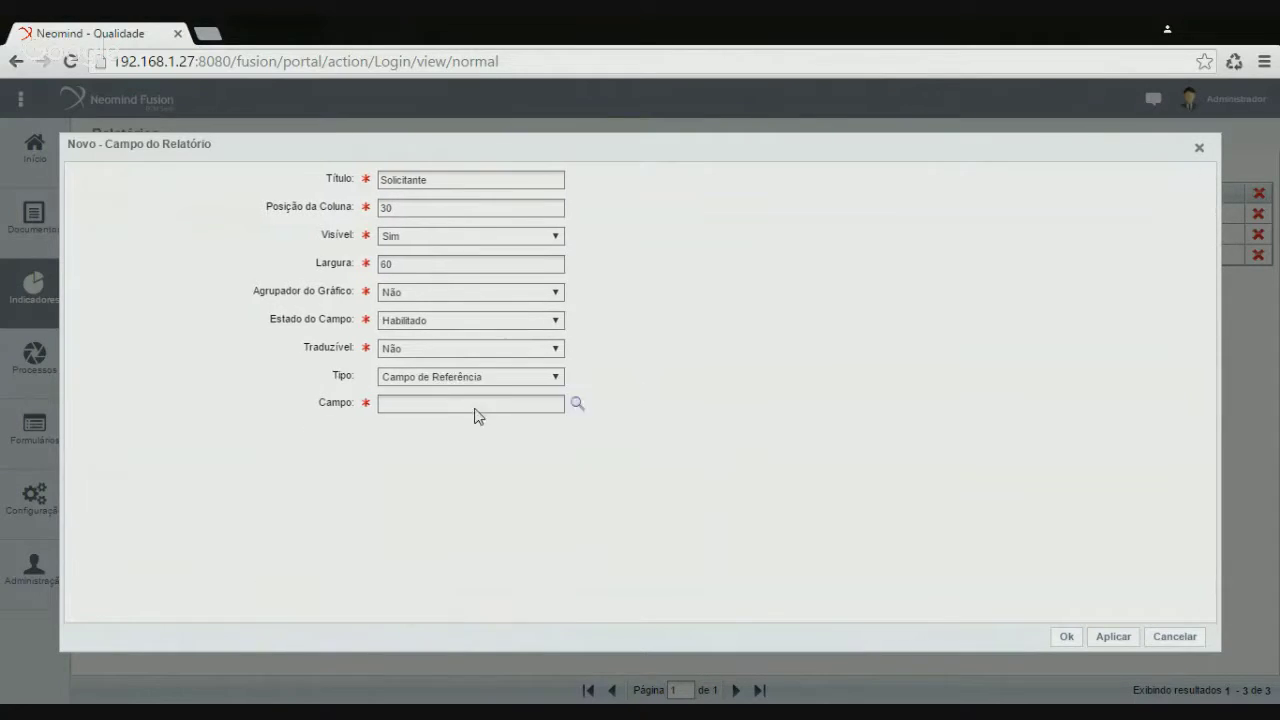
Link Solicitante to the requester's Nome Completo and save the column
{"action": "left_click", "coordinate": [580, 403]}
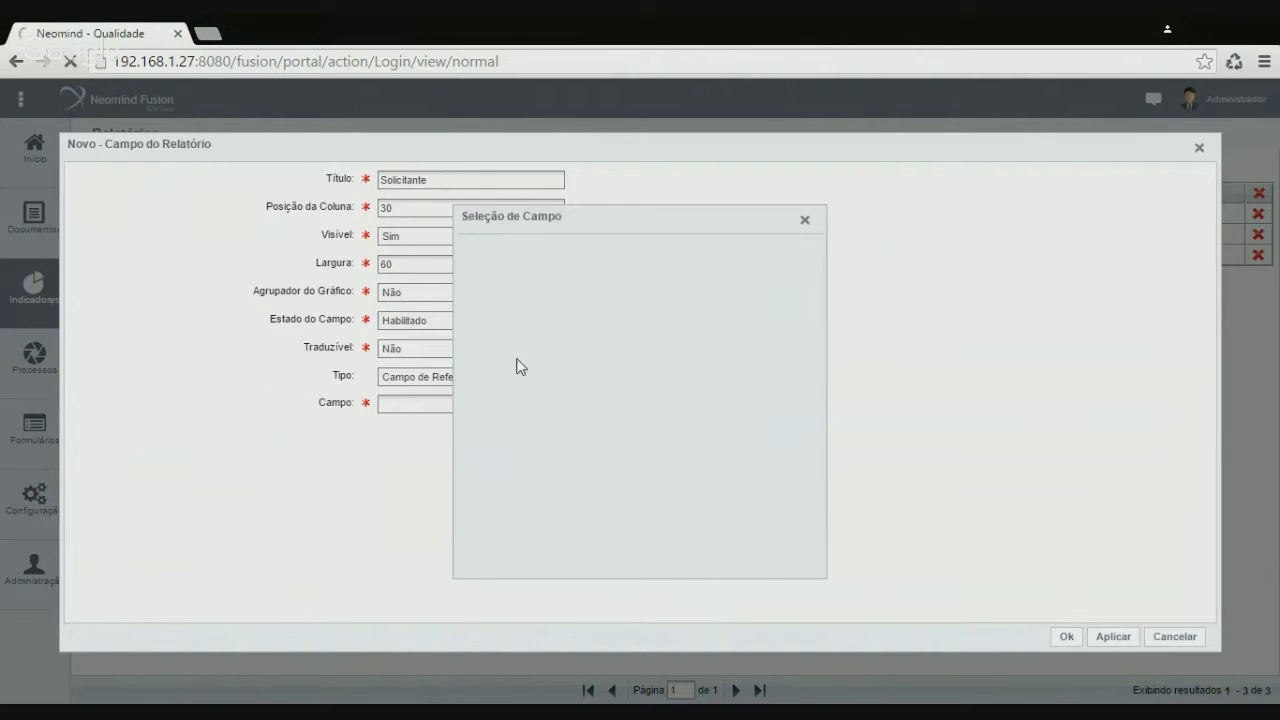
{"action": "left_click", "coordinate": [470, 249]}
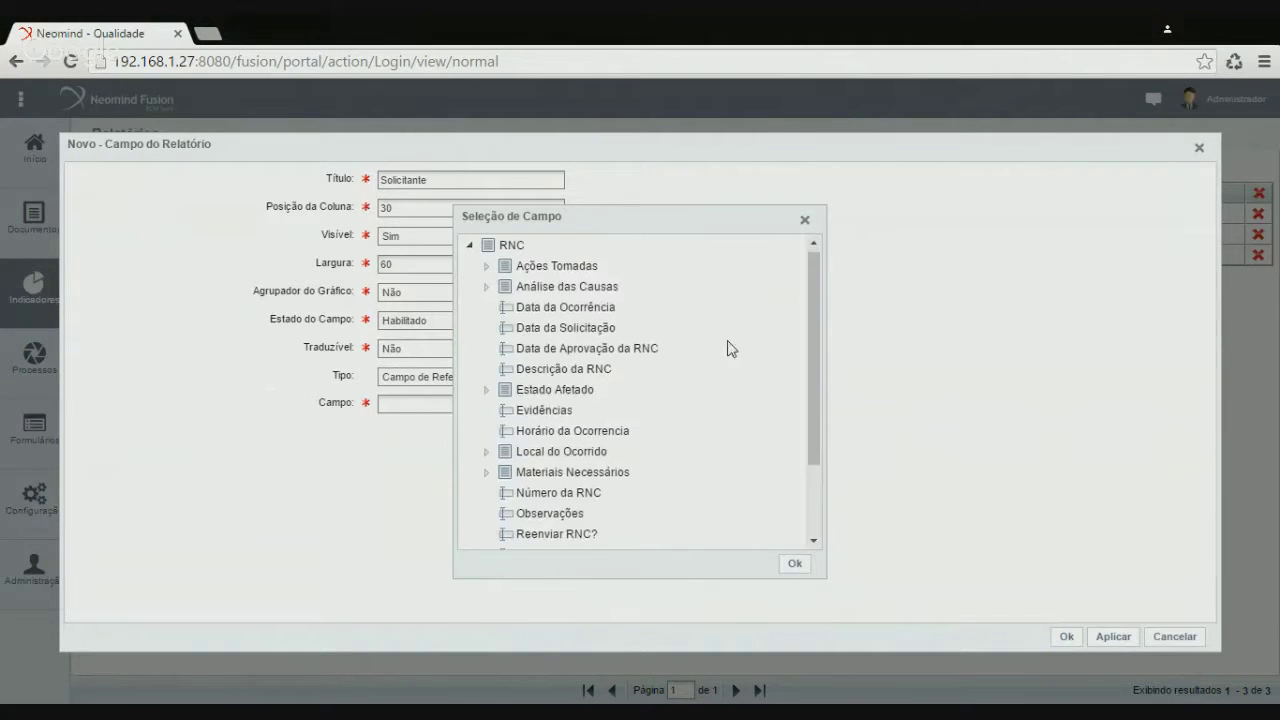
{"action": "scroll", "coordinate": [731, 348], "scroll_direction": "down", "scroll_amount": 2}
{"action": "left_click", "coordinate": [488, 494]}
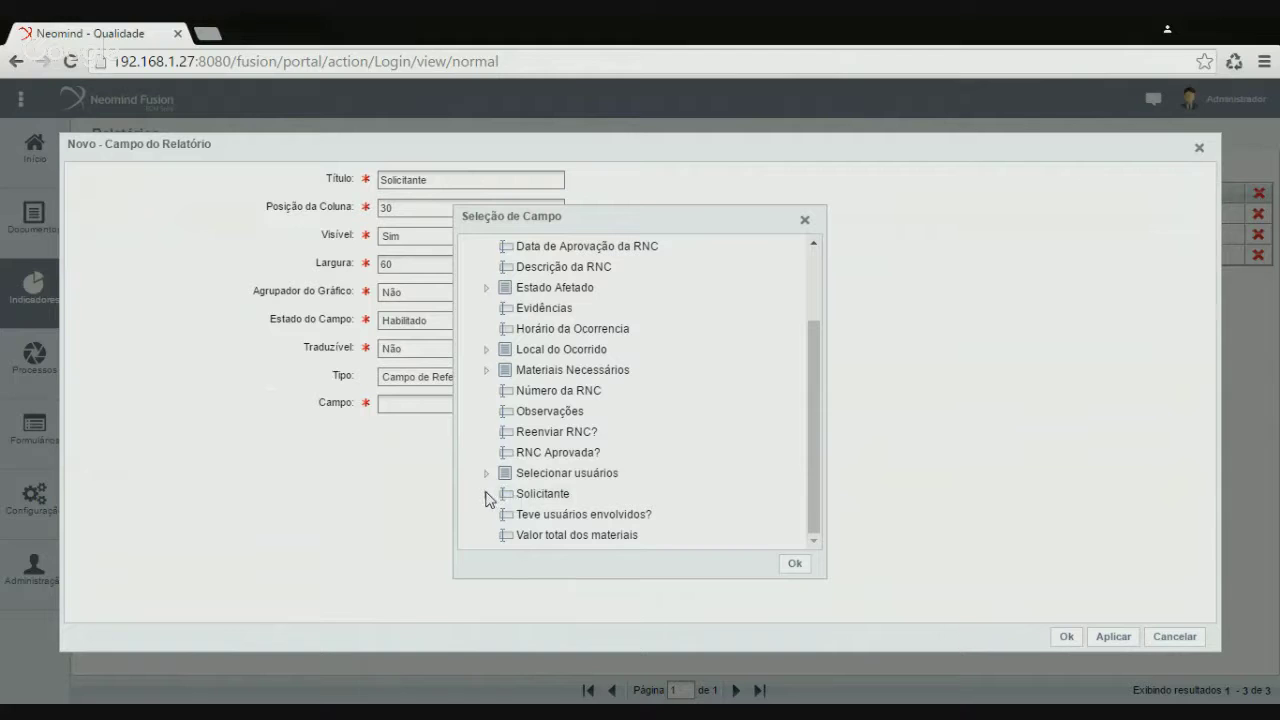
{"action": "scroll", "coordinate": [626, 457], "scroll_direction": "down", "scroll_amount": 6}
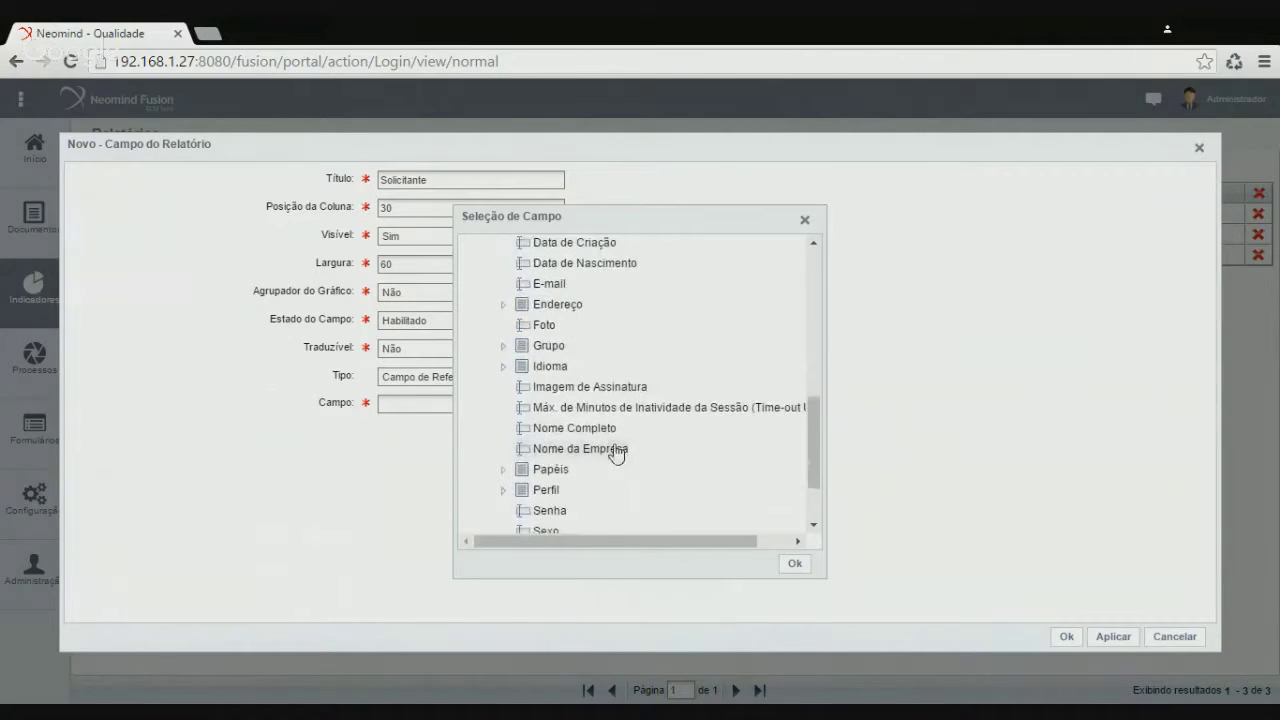
{"action": "left_click", "coordinate": [601, 434]}
{"action": "left_click", "coordinate": [795, 564]}
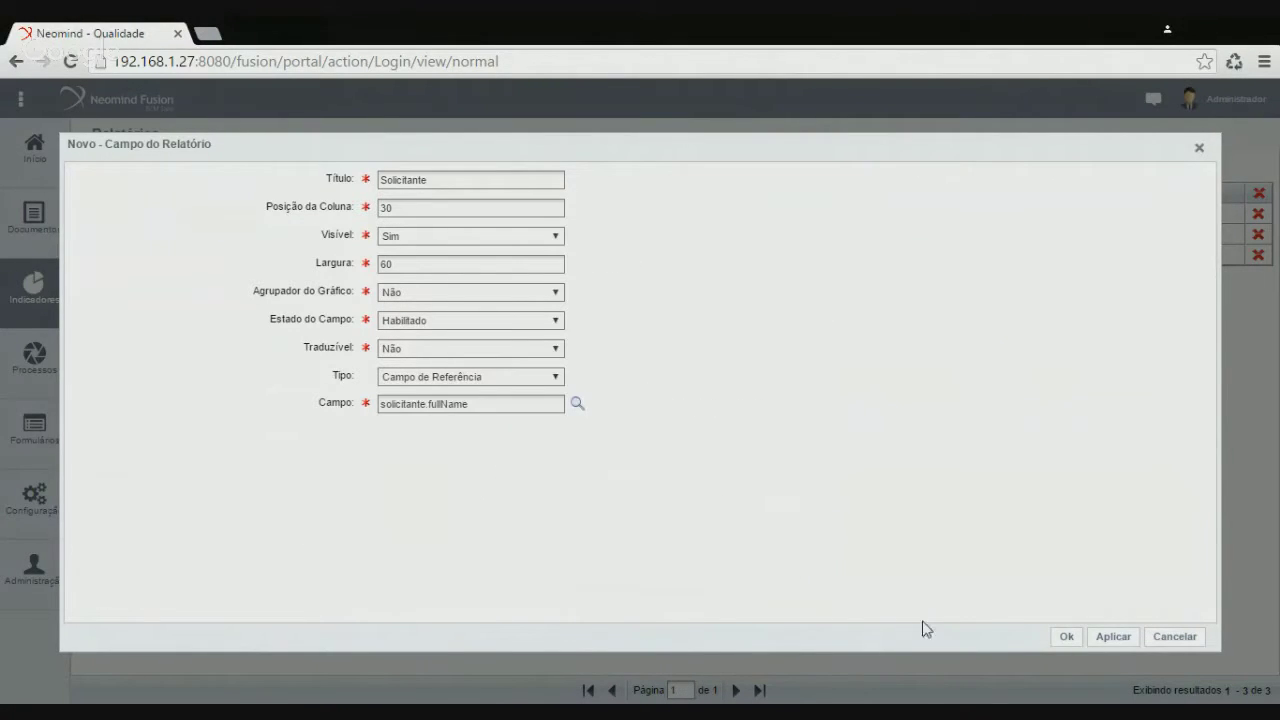
{"action": "left_click", "coordinate": [1067, 636]}
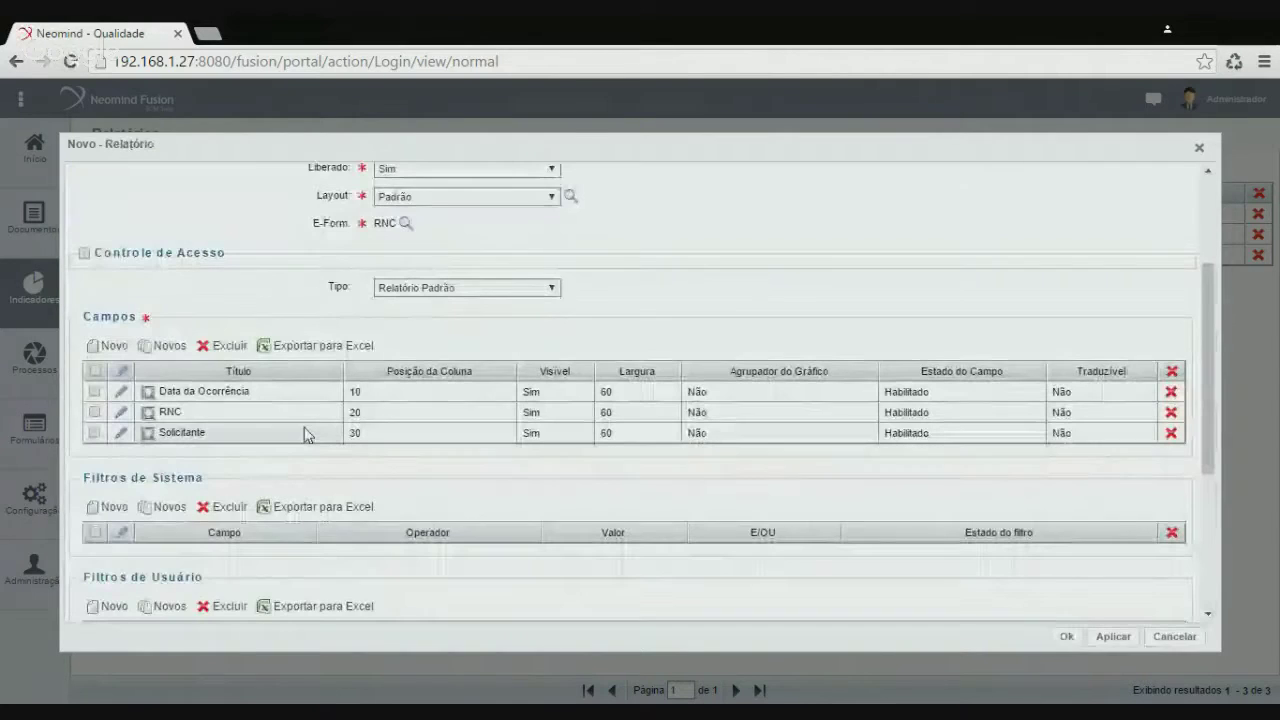
Add an Estado column at position 40 as a reference field to Estado Afetado > Estado
{"action": "left_click", "coordinate": [109, 347]}
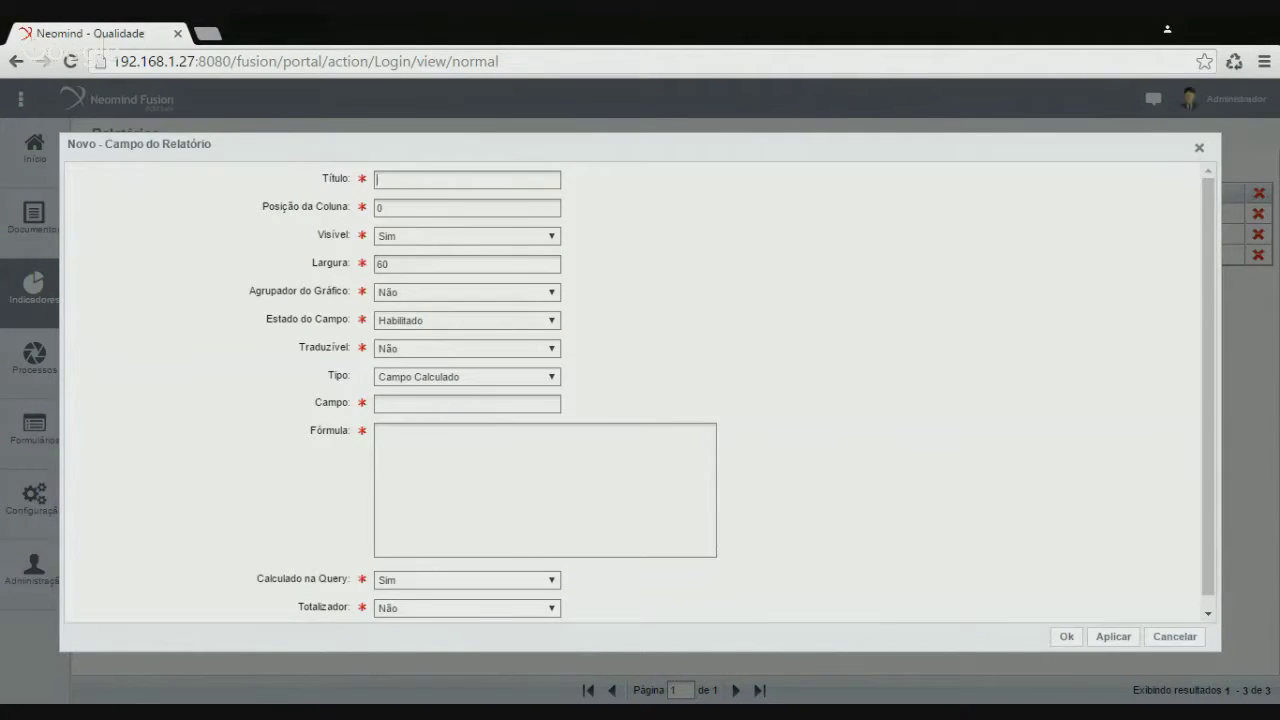
{"action": "type", "text": "Estado"}
{"action": "key", "text": "Tab"}
{"action": "type", "text": "40"}
{"action": "left_click", "coordinate": [403, 386]}
{"action": "left_click", "coordinate": [408, 414]}
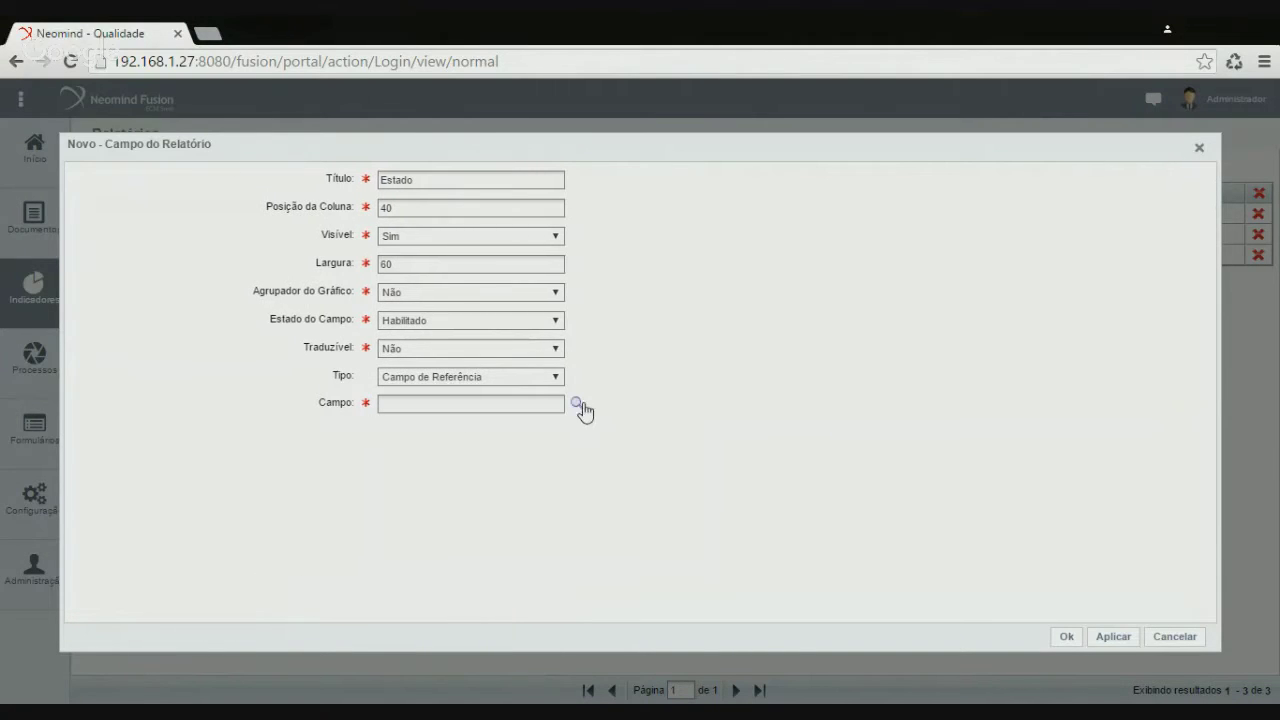
{"action": "left_click", "coordinate": [577, 405]}
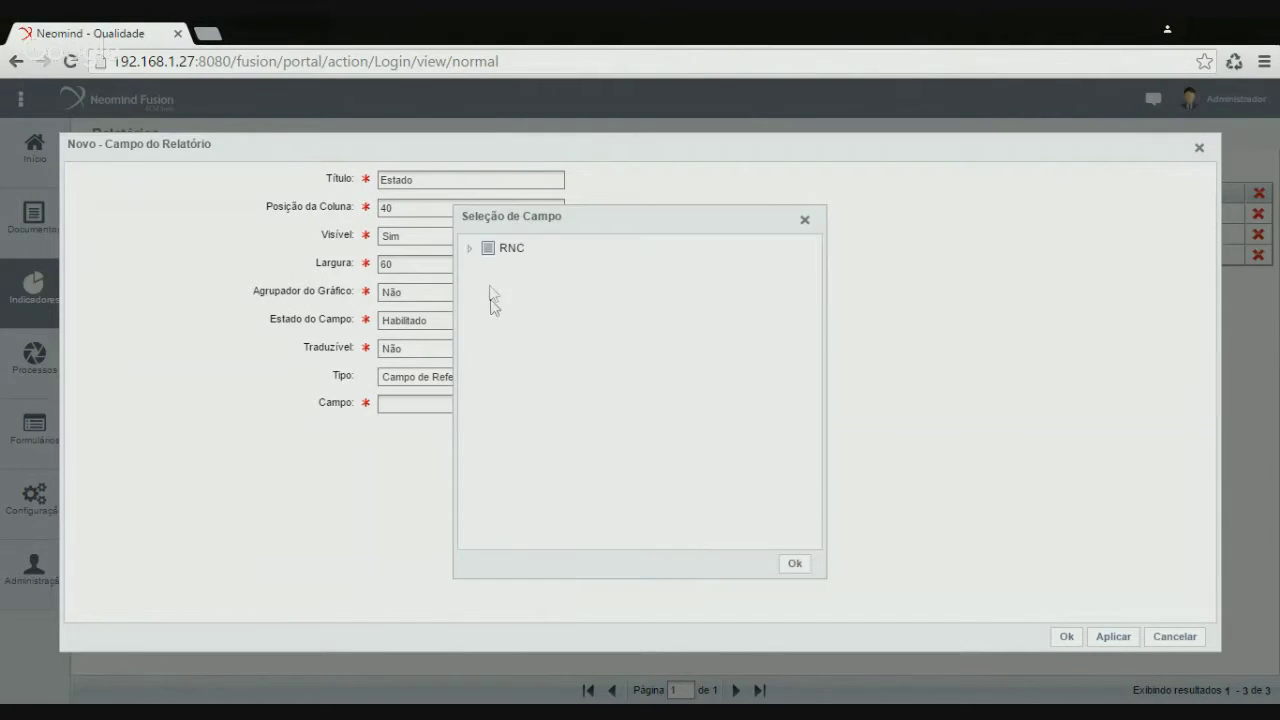
{"action": "left_click", "coordinate": [487, 393]}
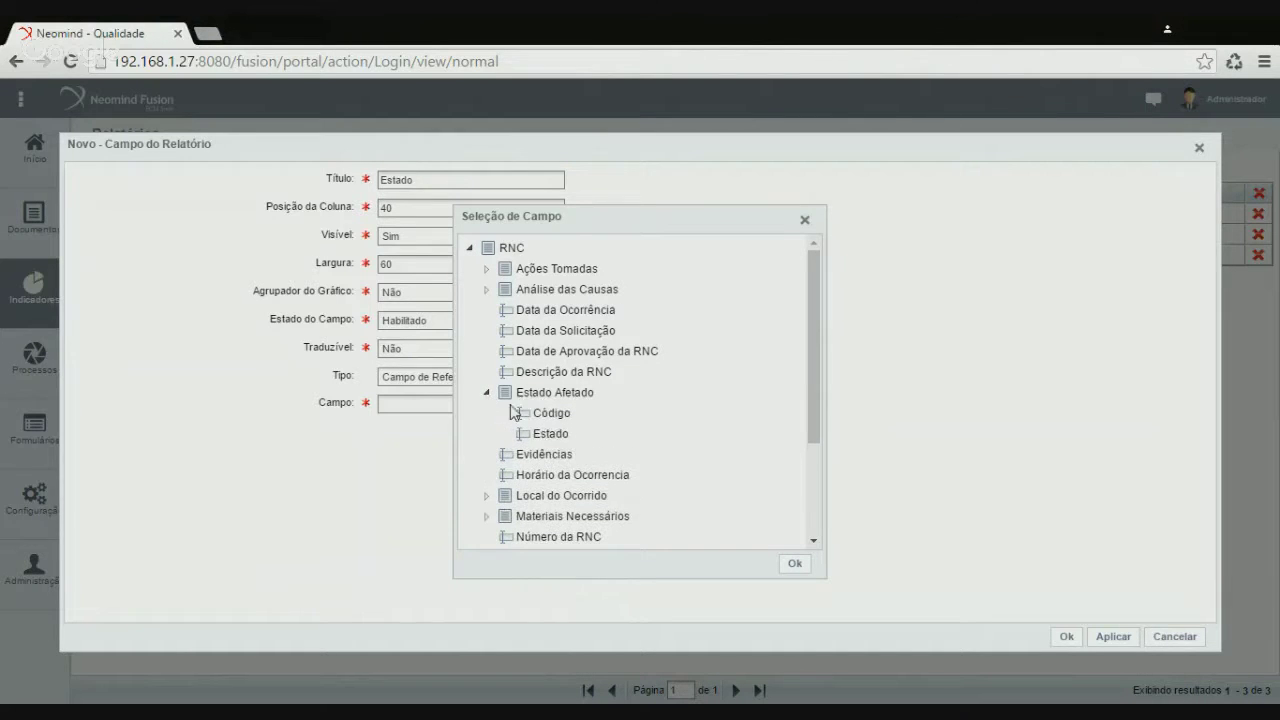
{"action": "left_click", "coordinate": [545, 433]}
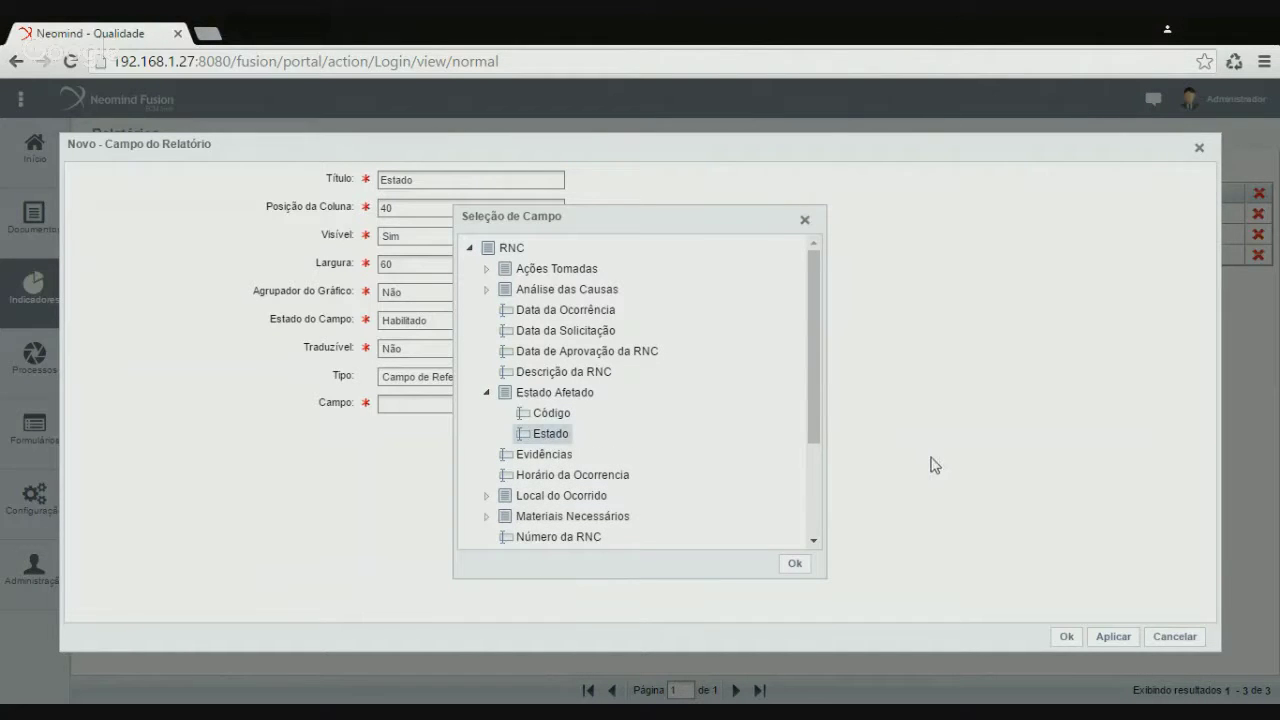
{"action": "left_click", "coordinate": [801, 565]}
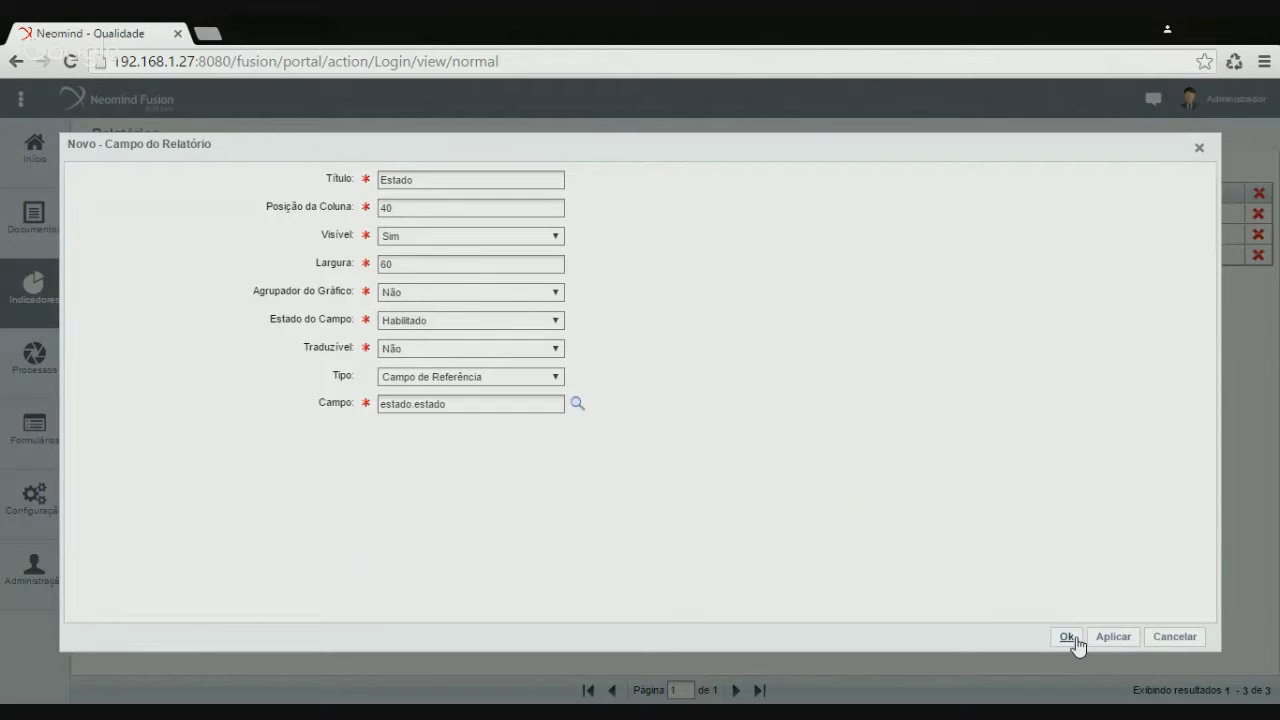
{"action": "left_click", "coordinate": [1068, 637]}
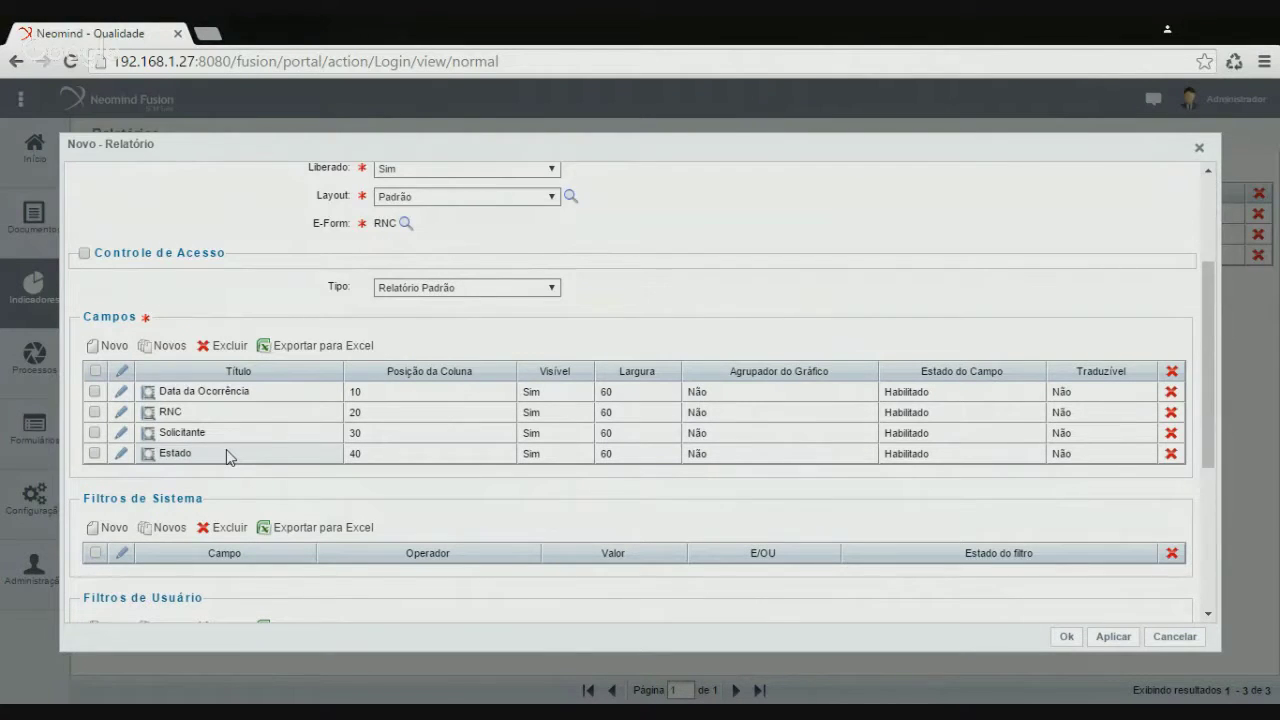
{"action": "left_click", "coordinate": [115, 345]}
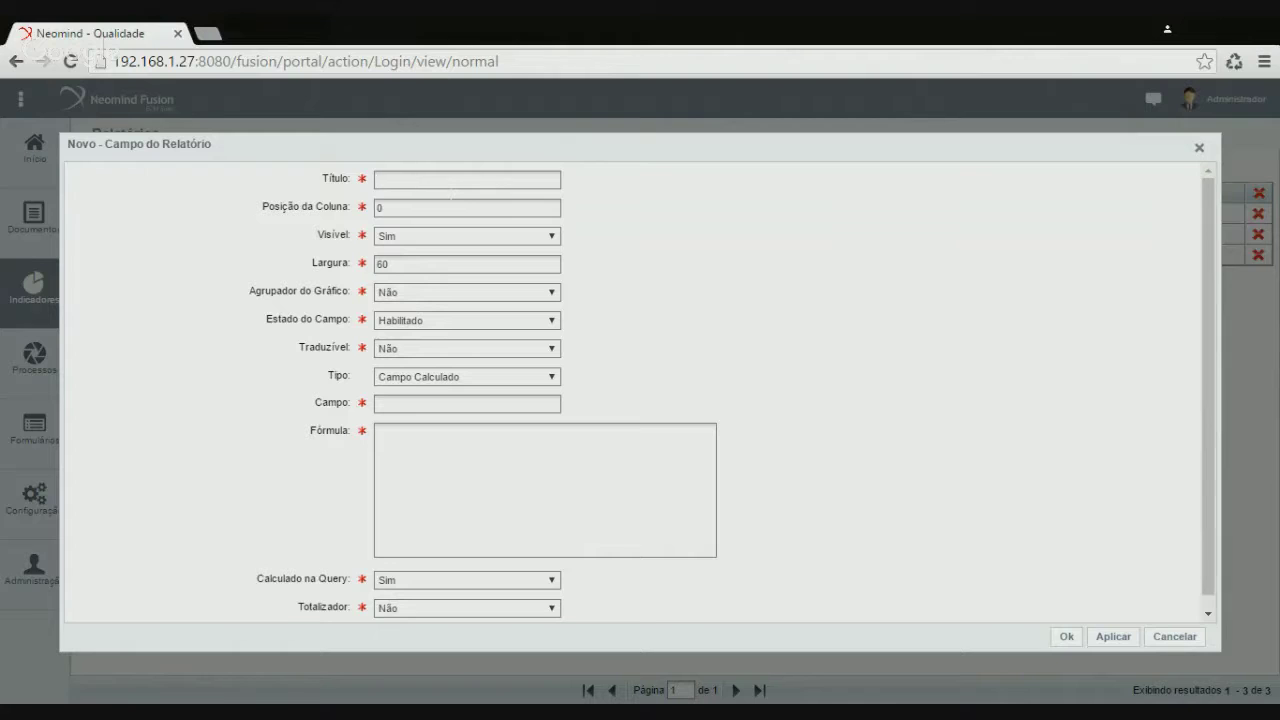
Title the new column 'Empresa' and set its position to 50
{"action": "type", "text": "50"}
{"action": "key", "text": "ctrl+a"}
{"action": "type", "text": "Empresa"}
{"action": "key", "text": "Tab"}
{"action": "type", "text": "50"}
Make it a reference field to Local do Ocorrido > Empresa > Nome da Empresa and save it
{"action": "left_click", "coordinate": [420, 396]}
{"action": "left_click", "coordinate": [580, 405]}
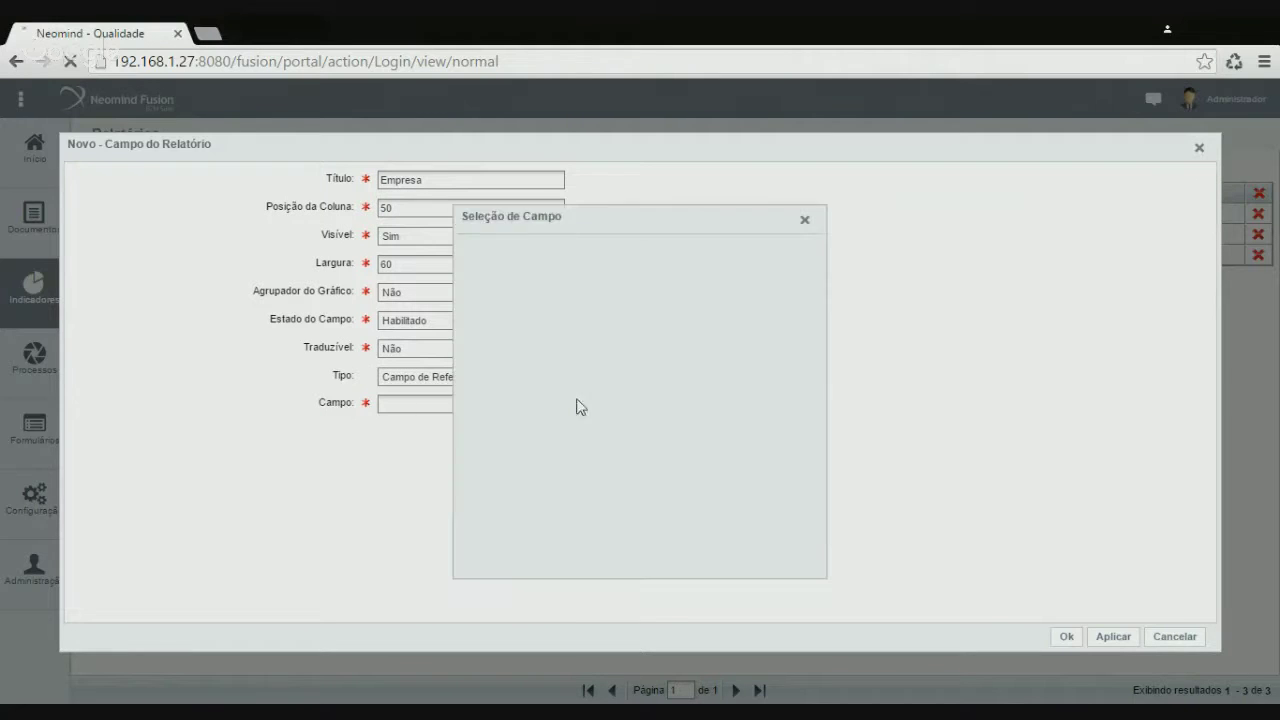
{"action": "left_click", "coordinate": [469, 248]}
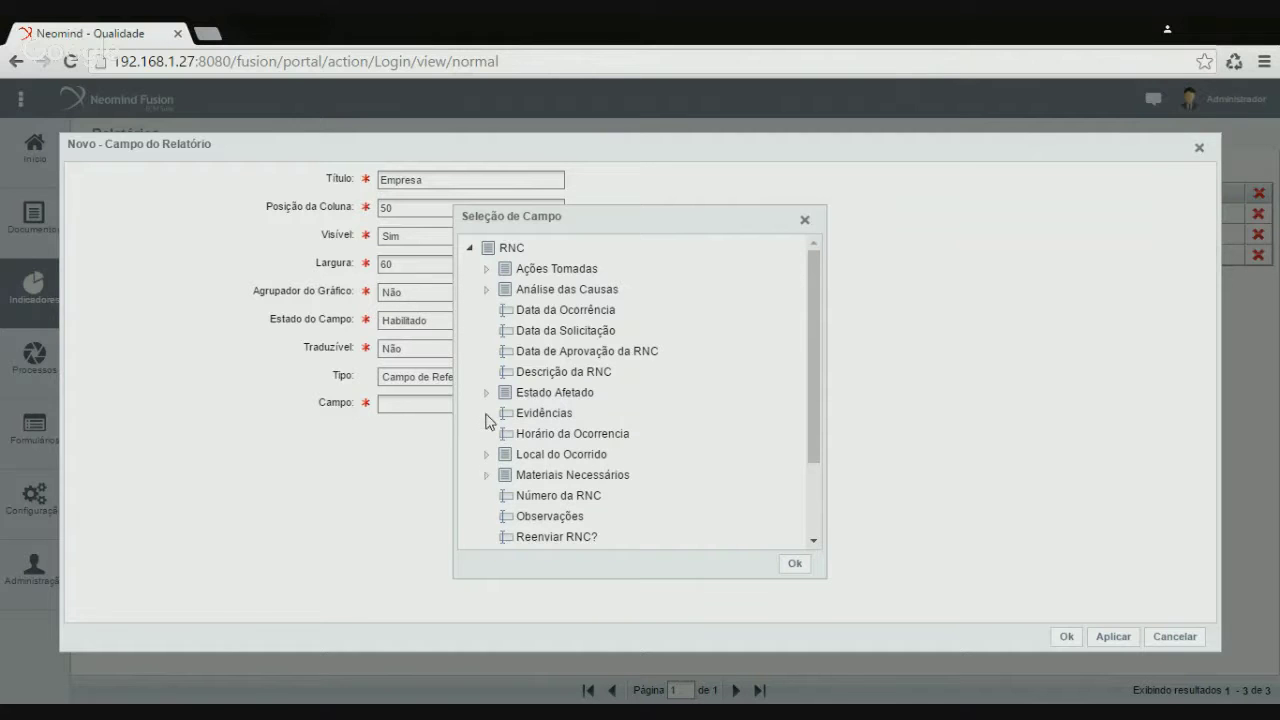
{"action": "left_click", "coordinate": [487, 455]}
{"action": "scroll", "coordinate": [677, 441], "scroll_direction": "down", "scroll_amount": 2}
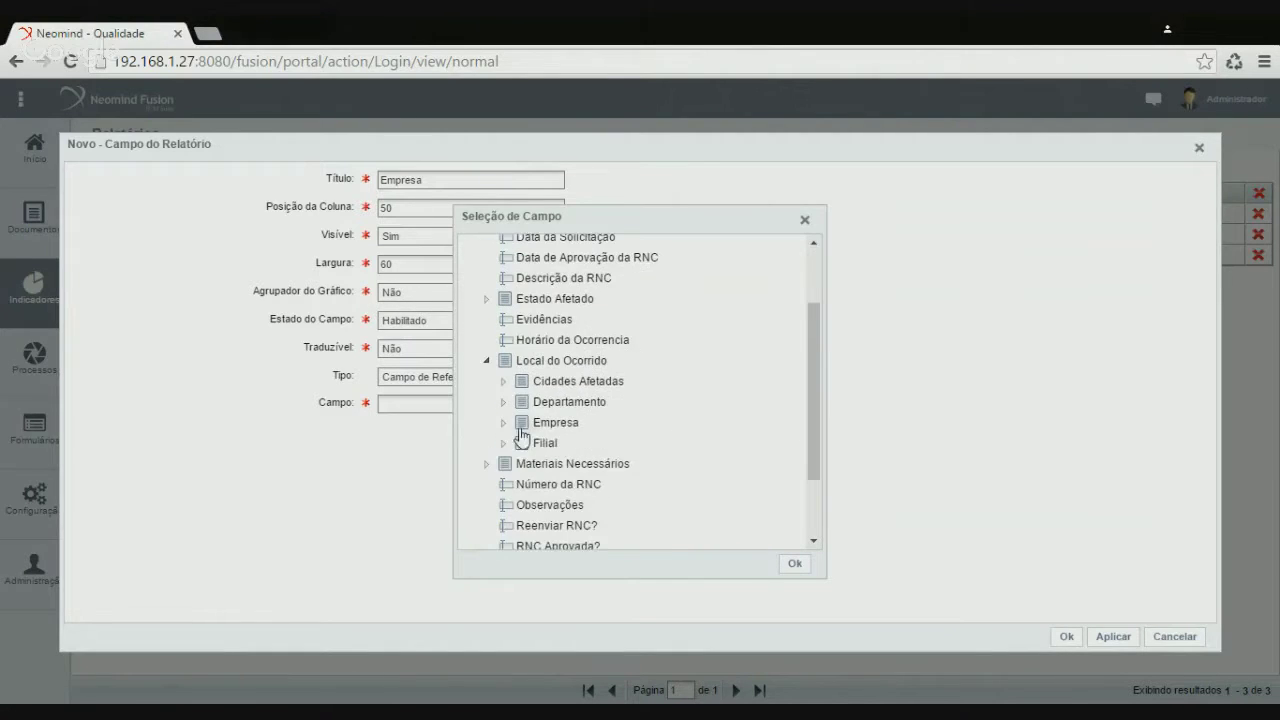
{"action": "left_click", "coordinate": [504, 422]}
{"action": "left_click", "coordinate": [590, 463]}
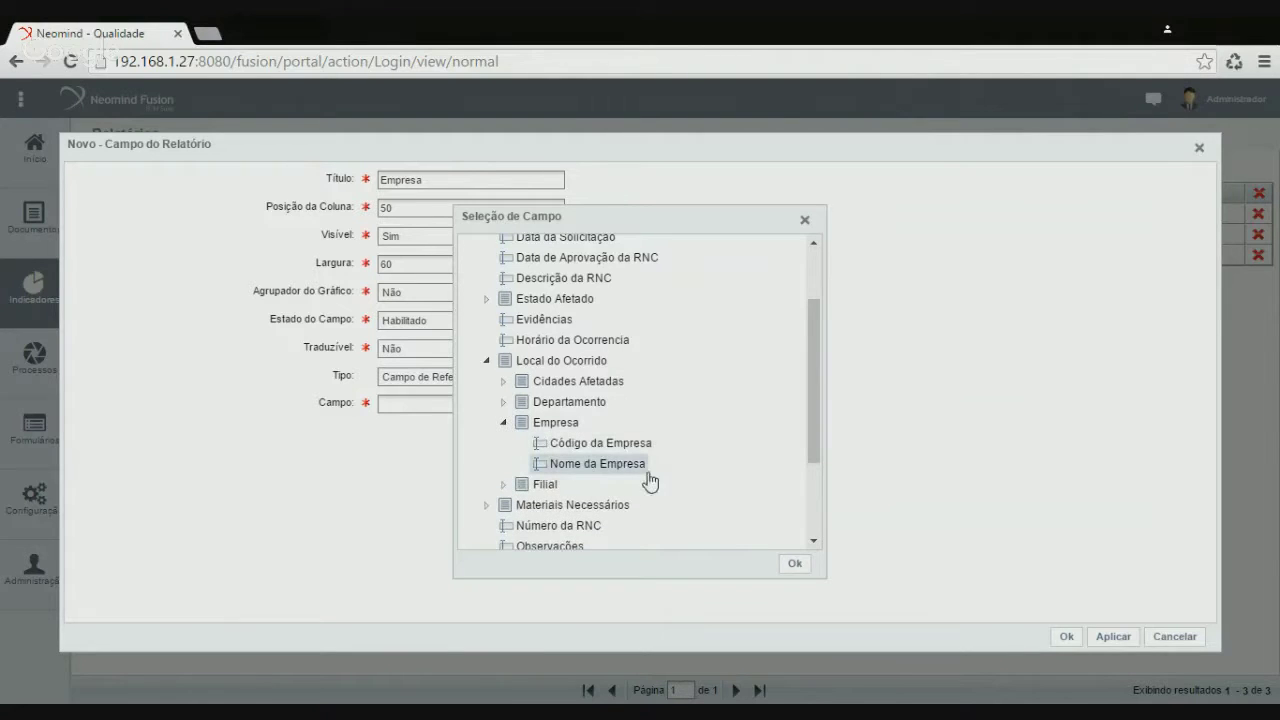
{"action": "left_click", "coordinate": [795, 563]}
{"action": "left_click", "coordinate": [1061, 633]}
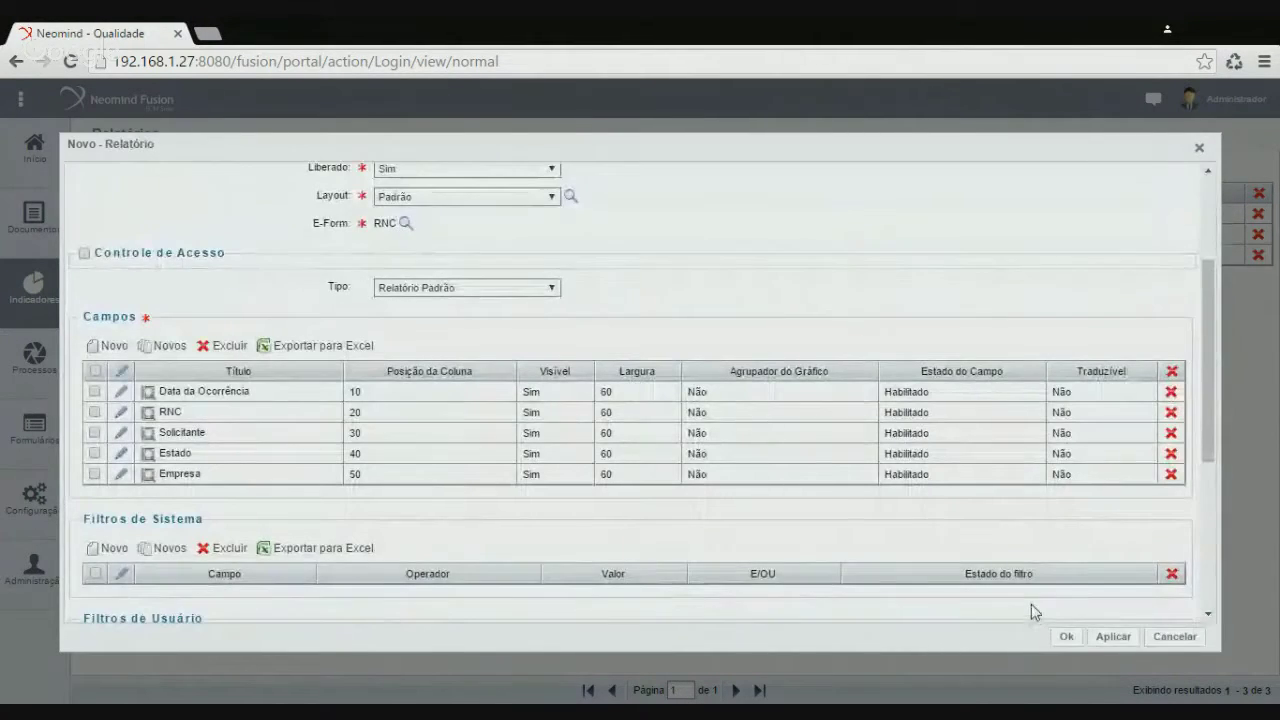
Add a Filial column at position 60 as a reference field to Local do Ocorrido > Filial > Filial
{"action": "left_click", "coordinate": [116, 350]}
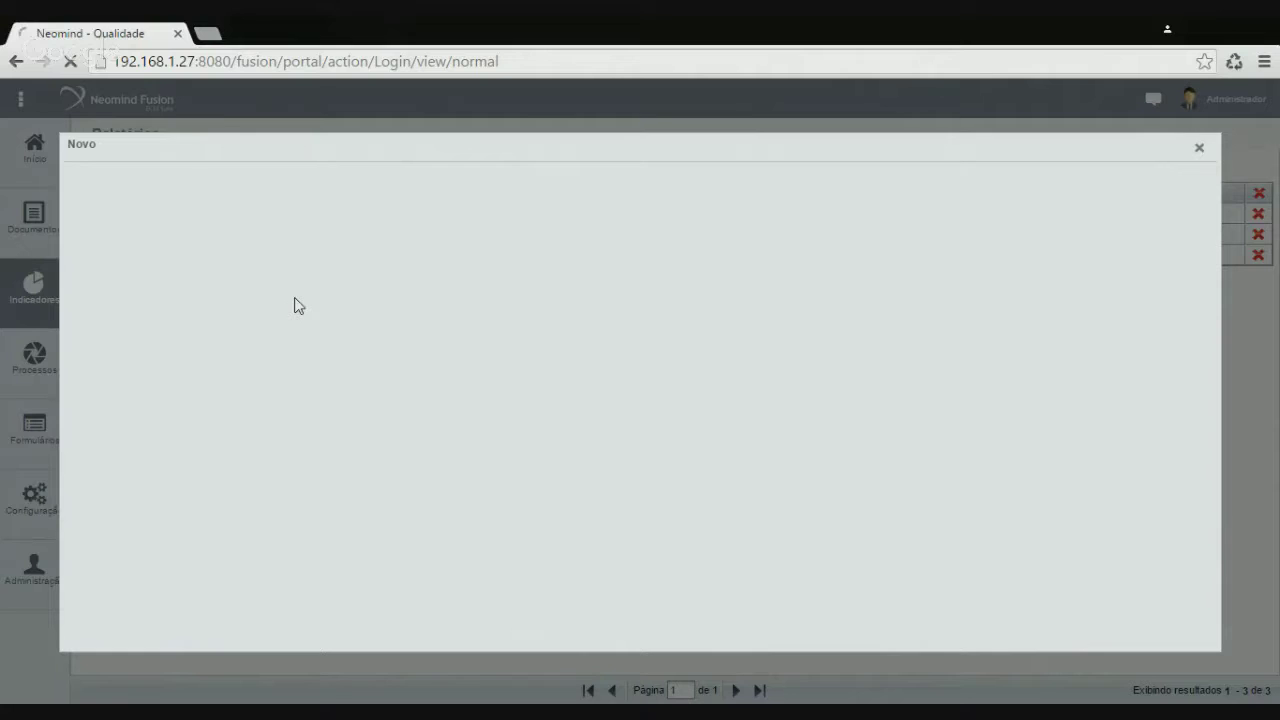
{"action": "type", "text": "Filial"}
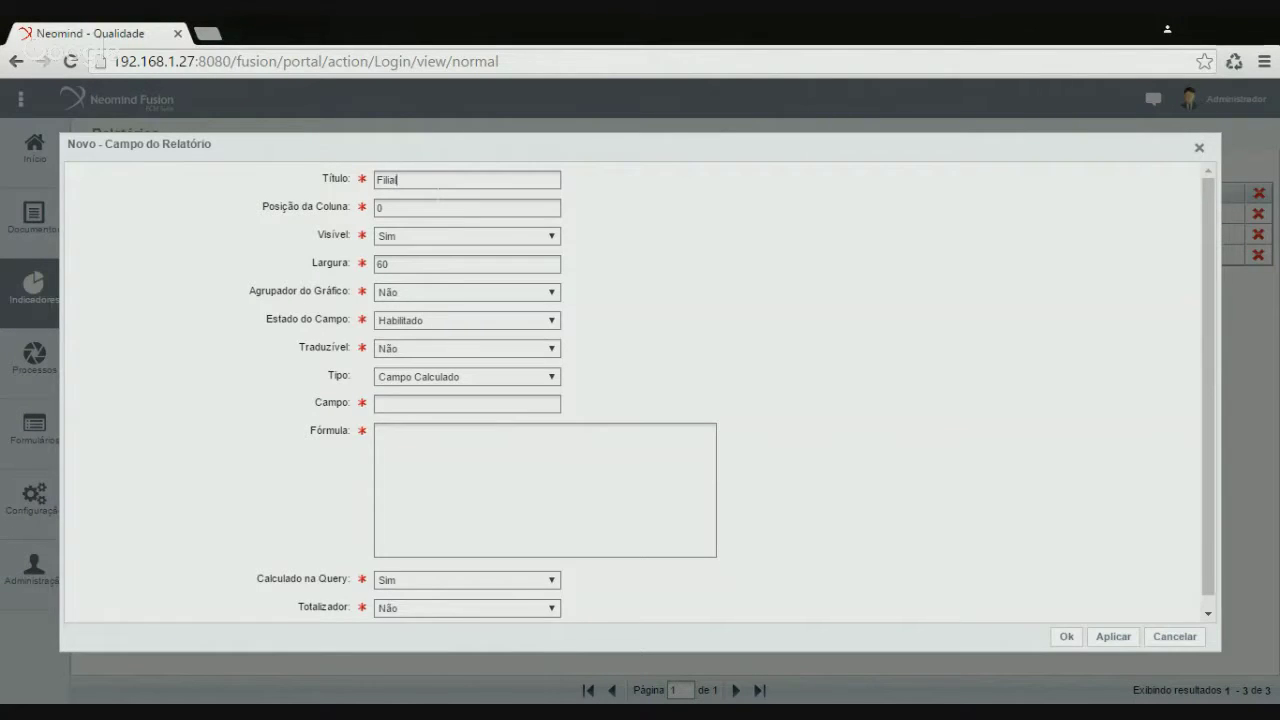
{"action": "left_click", "coordinate": [298, 205]}
{"action": "left_click", "coordinate": [443, 408]}
{"action": "left_click", "coordinate": [576, 408]}
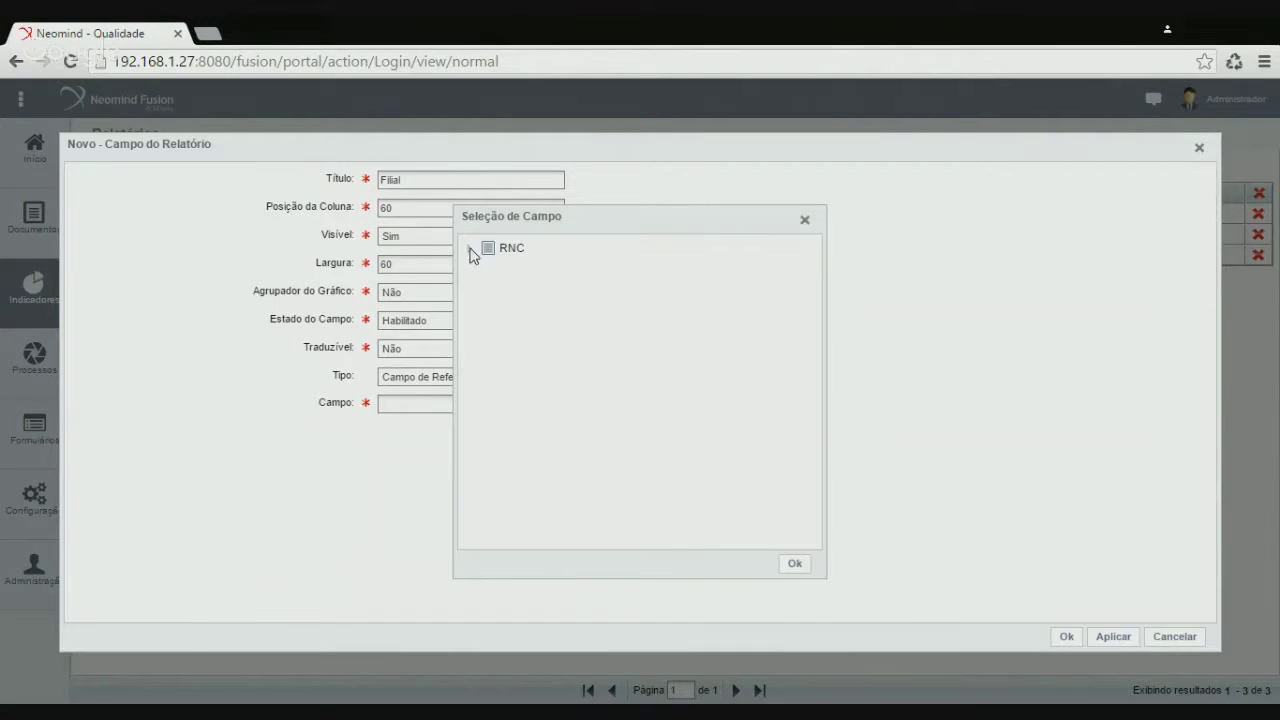
{"action": "left_click", "coordinate": [469, 248]}
{"action": "scroll", "coordinate": [582, 404], "scroll_direction": "down", "scroll_amount": 3}
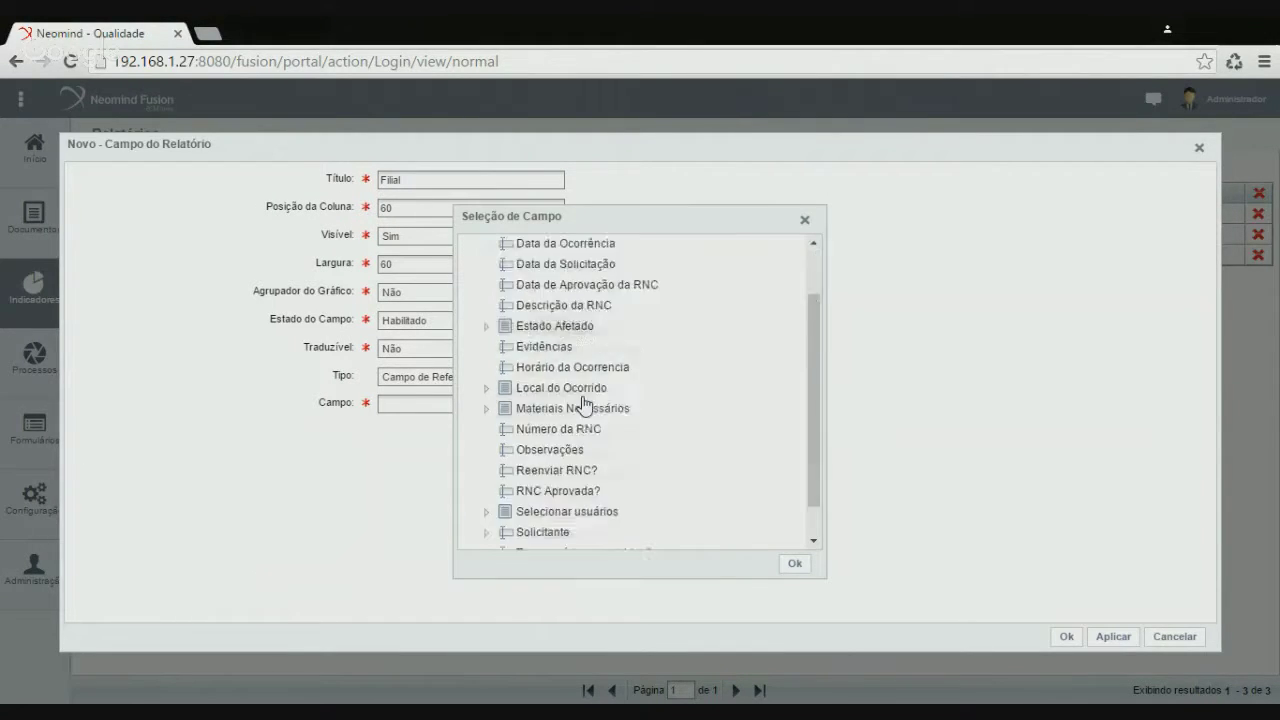
{"action": "left_click", "coordinate": [487, 361]}
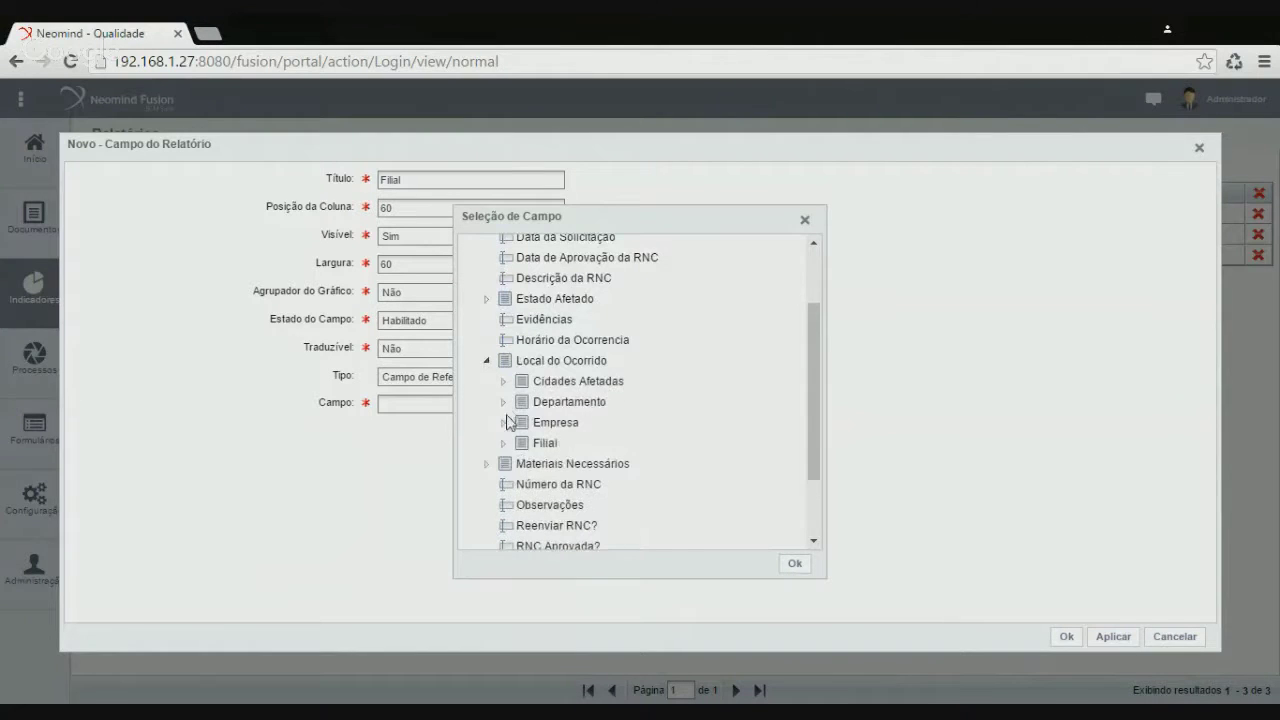
{"action": "left_click", "coordinate": [503, 443]}
{"action": "left_click", "coordinate": [578, 484]}
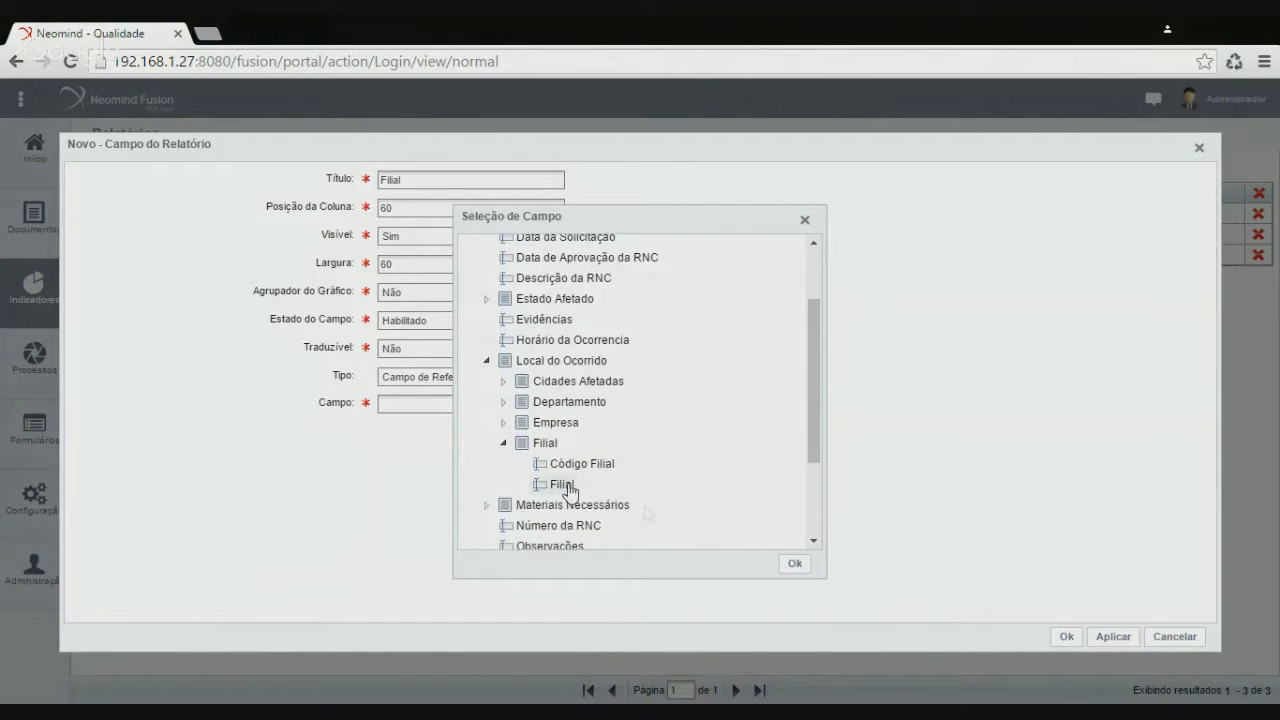
{"action": "left_click", "coordinate": [797, 565]}
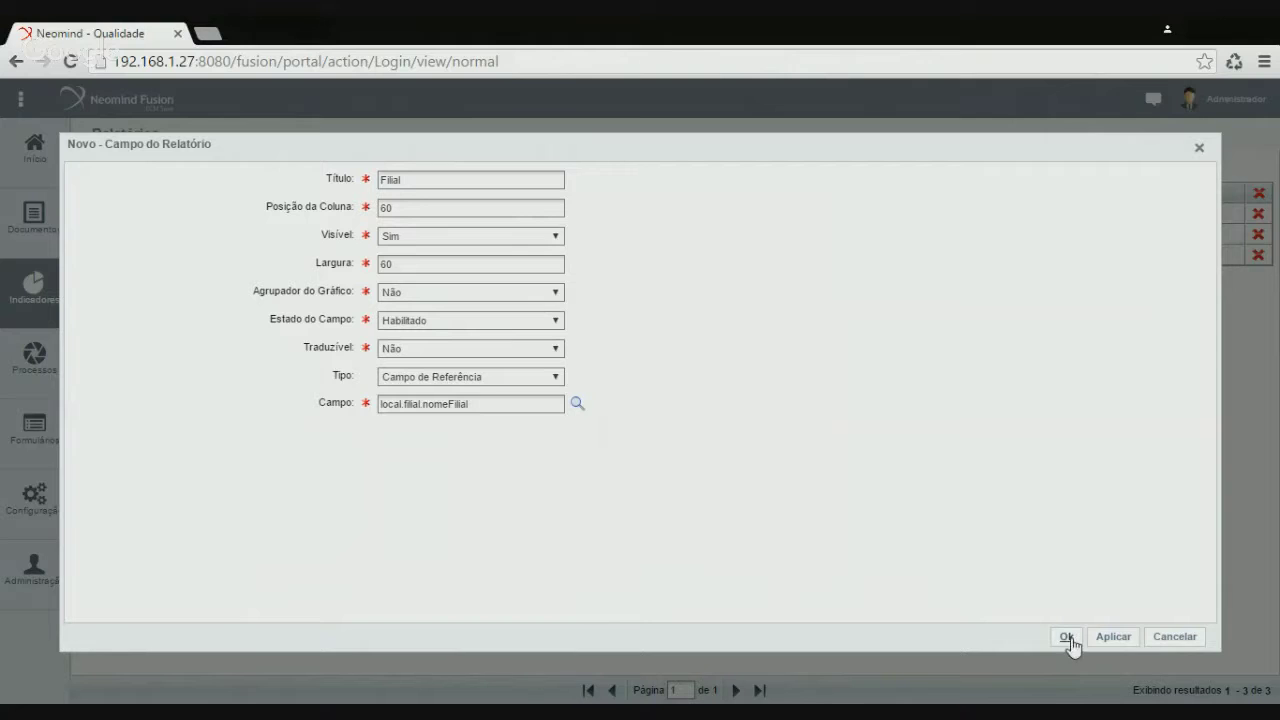
{"action": "left_click", "coordinate": [1068, 640]}
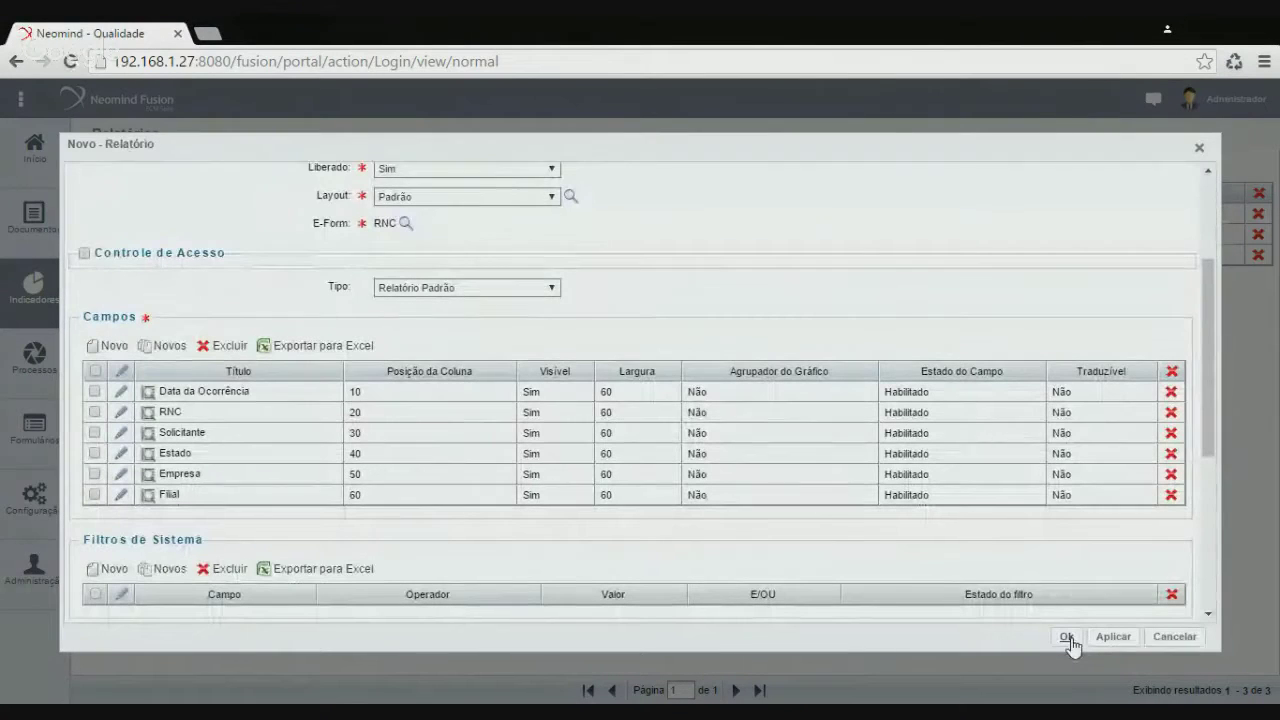
Start a new column titled 'Descrição da RNC' at position 70
{"action": "left_click", "coordinate": [112, 346]}
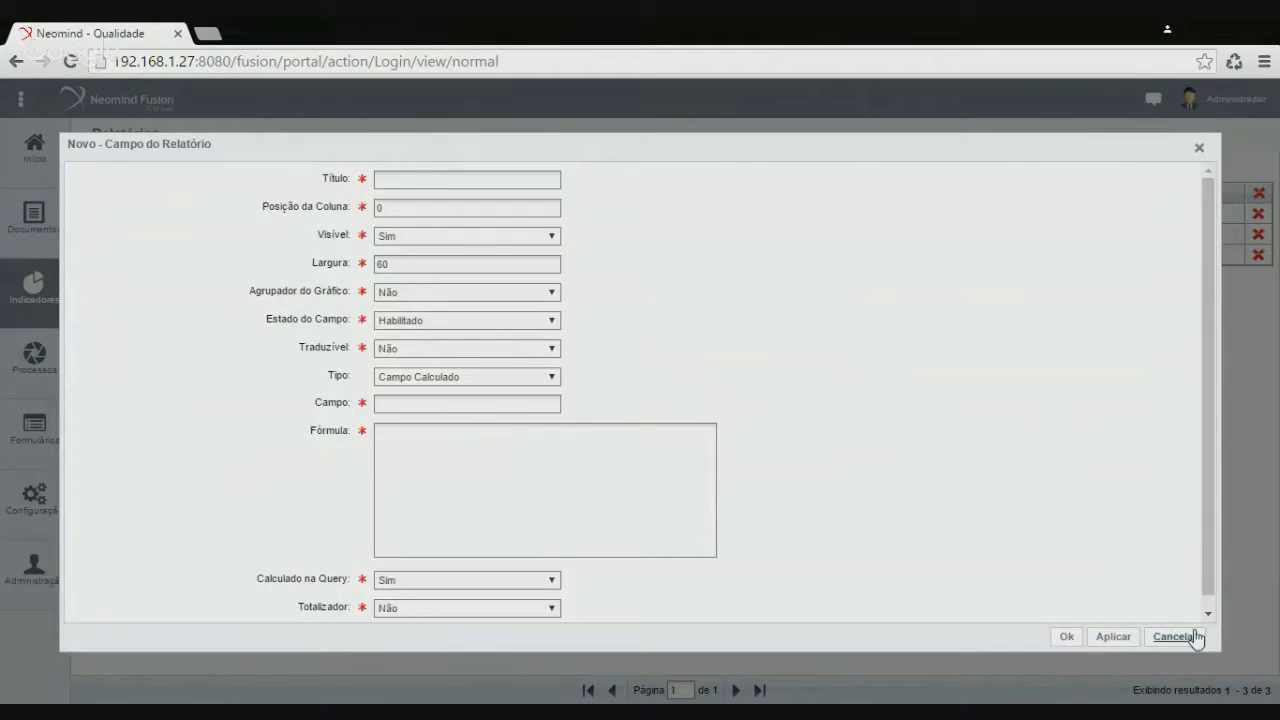
{"action": "left_click", "coordinate": [1195, 638]}
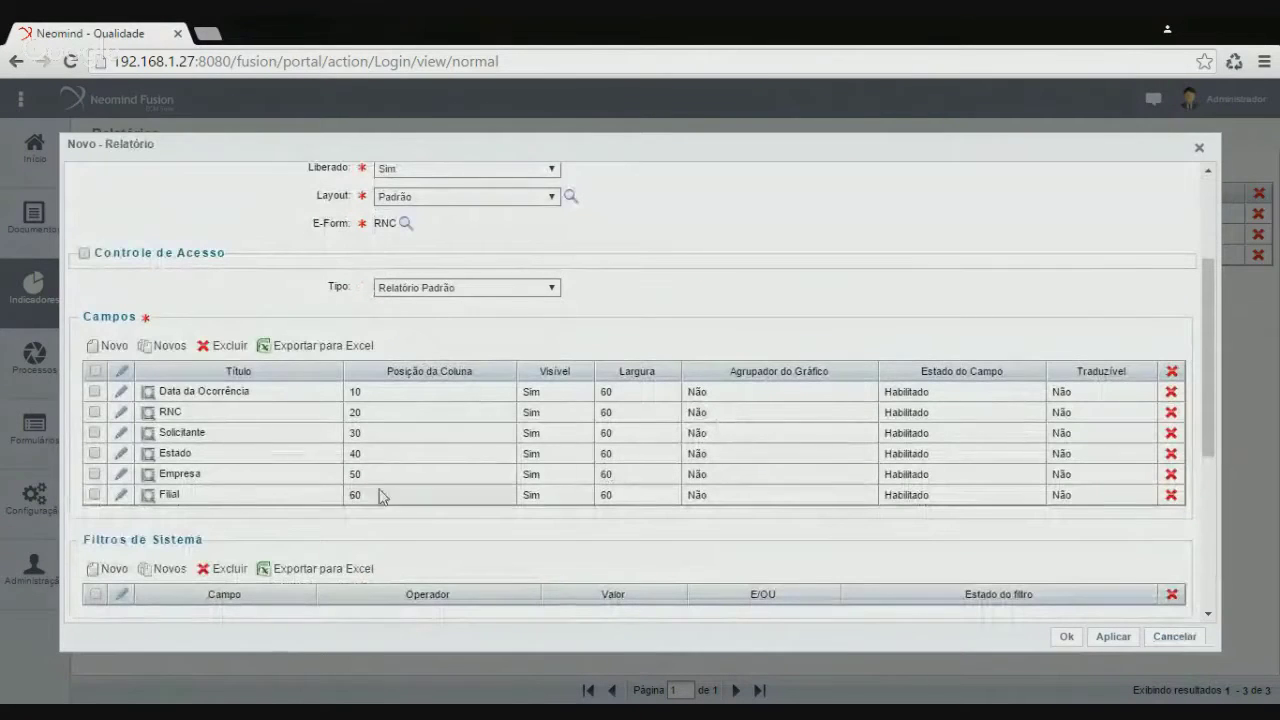
{"action": "left_click", "coordinate": [110, 346]}
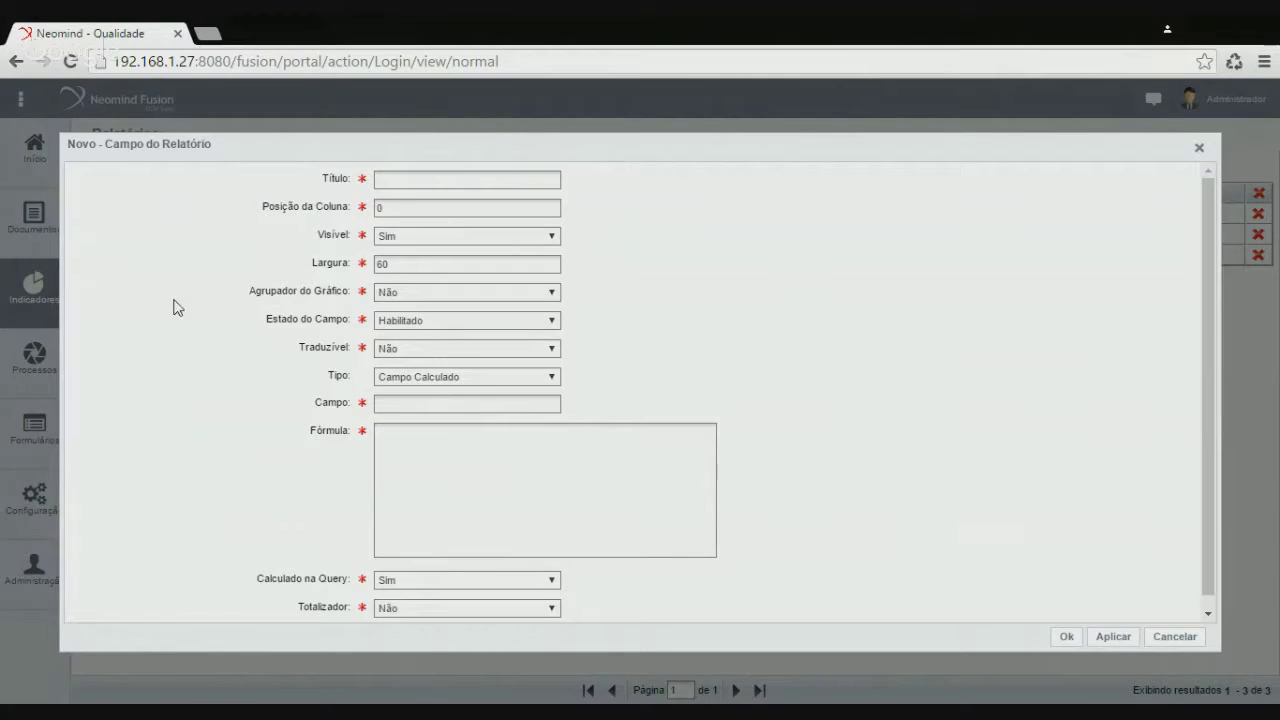
{"action": "type", "text": "Descrição da RNC"}
{"action": "key", "text": "Tab"}
Make the column a reference to Descrição da RNC, save it, then save the report
{"action": "left_click", "coordinate": [452, 405]}
{"action": "left_click", "coordinate": [577, 405]}
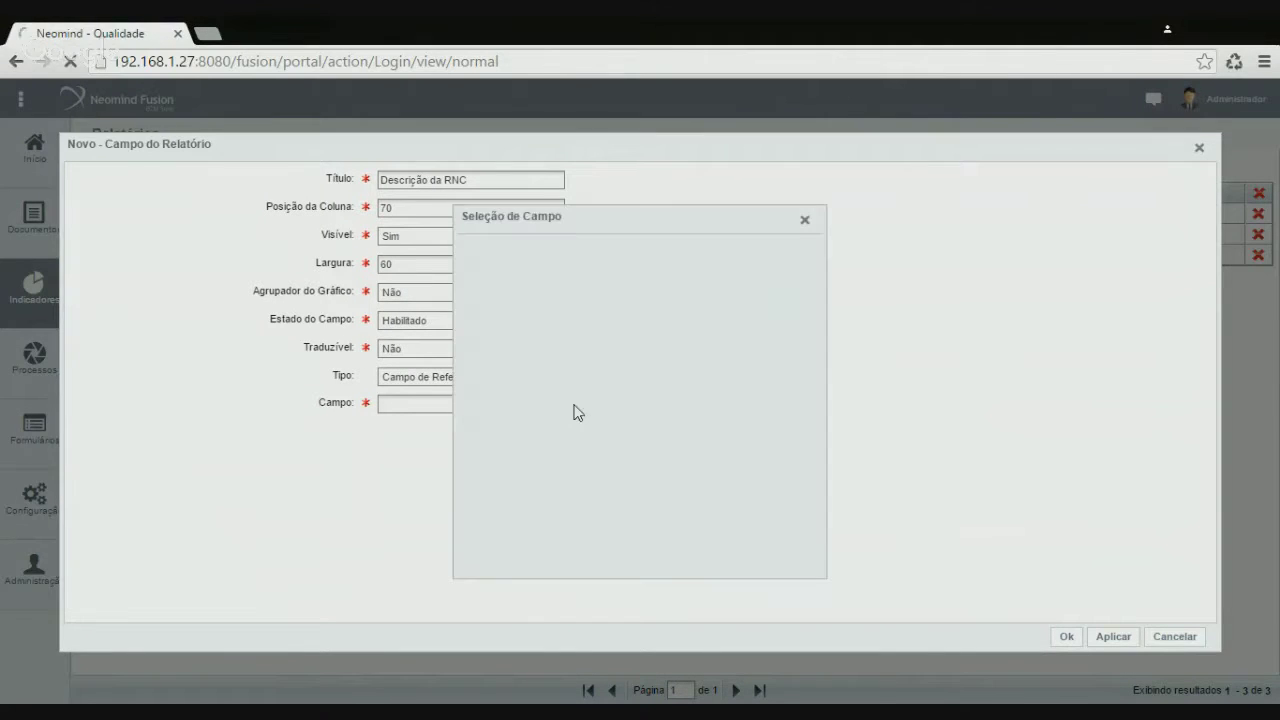
{"action": "left_click", "coordinate": [469, 248]}
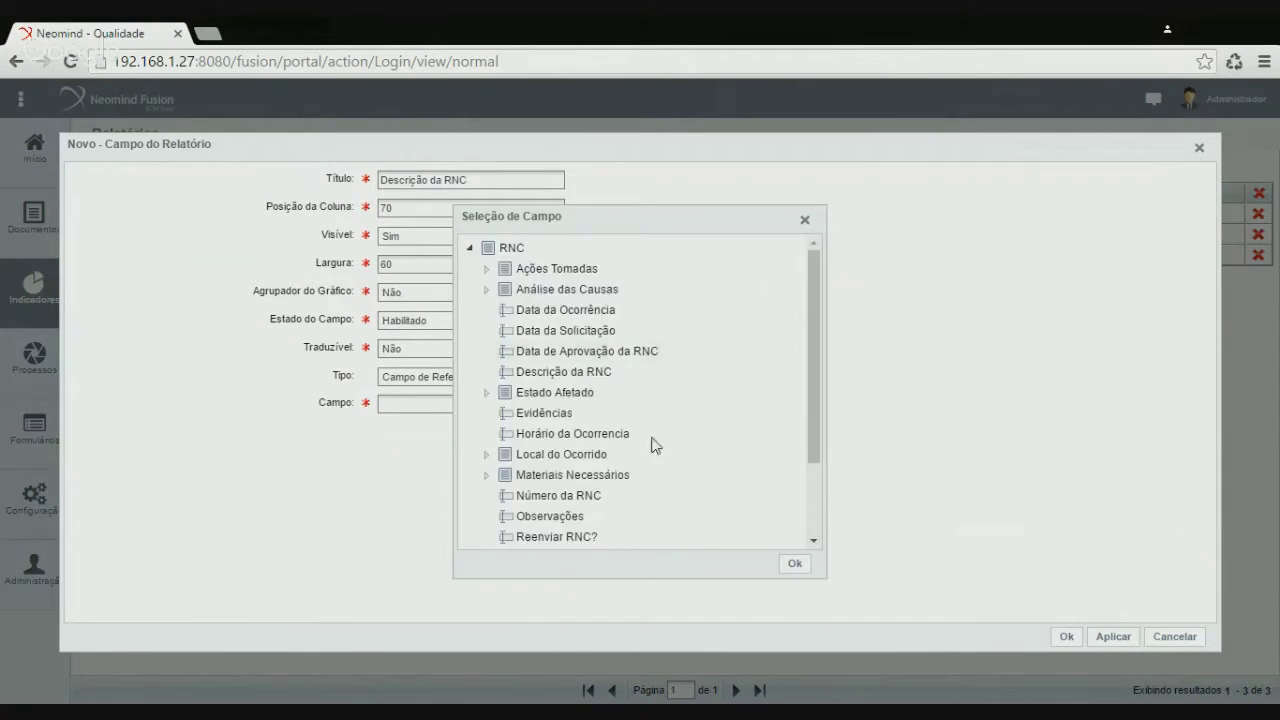
{"action": "scroll", "coordinate": [660, 450], "scroll_direction": "down", "scroll_amount": 2}
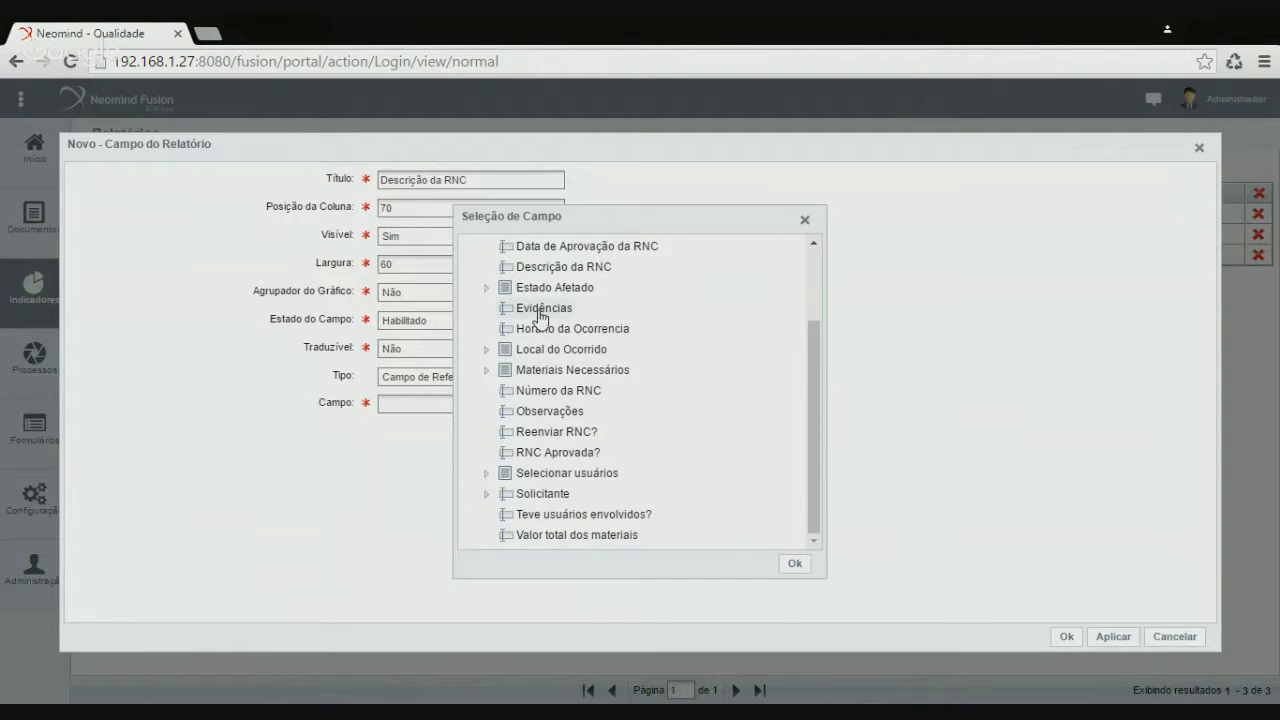
{"action": "scroll", "coordinate": [540, 316], "scroll_direction": "up", "scroll_amount": 3}
{"action": "left_click", "coordinate": [588, 372]}
{"action": "left_click", "coordinate": [794, 563]}
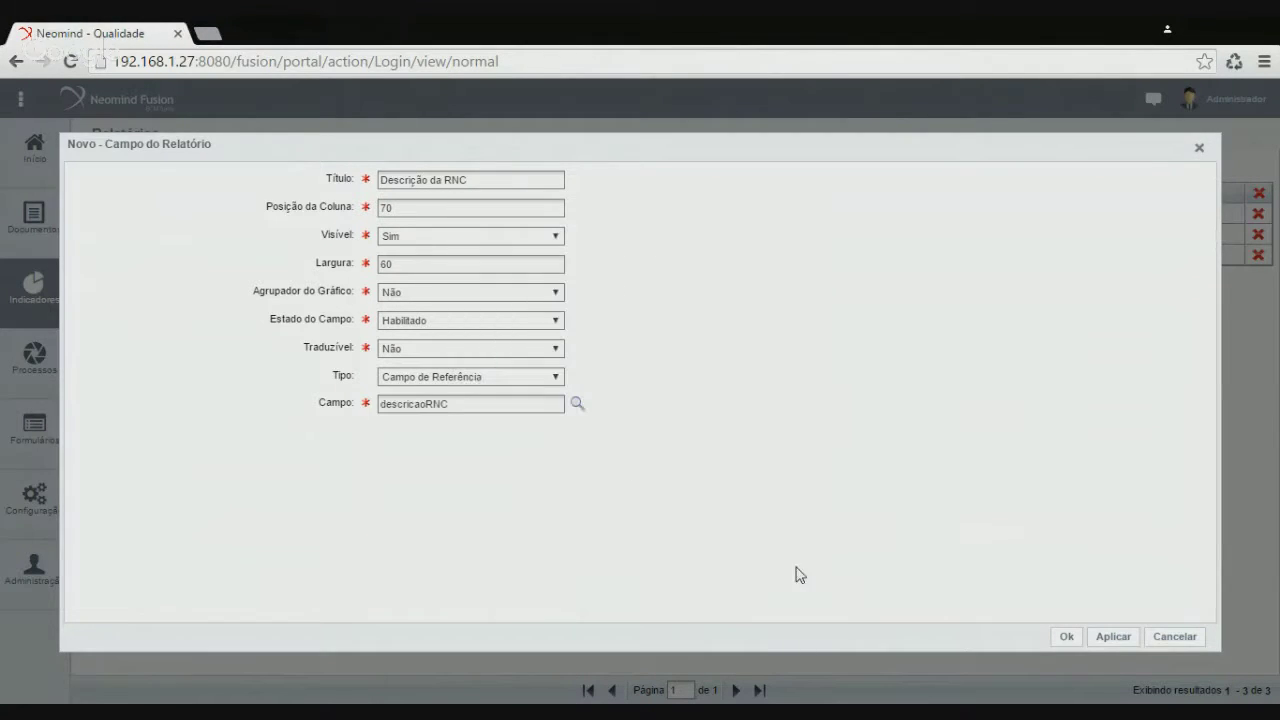
{"action": "left_click", "coordinate": [1068, 637]}
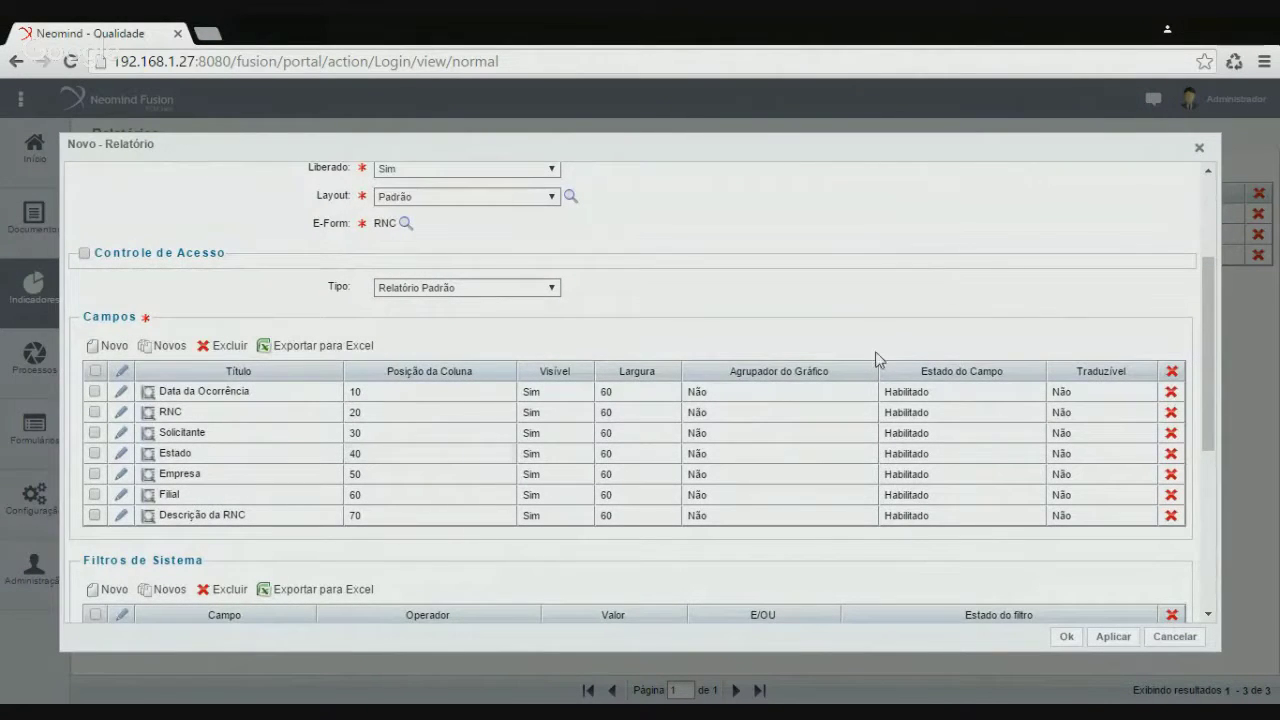
{"action": "scroll", "coordinate": [970, 450], "scroll_direction": "down", "scroll_amount": 3}
{"action": "left_click", "coordinate": [1066, 638]}
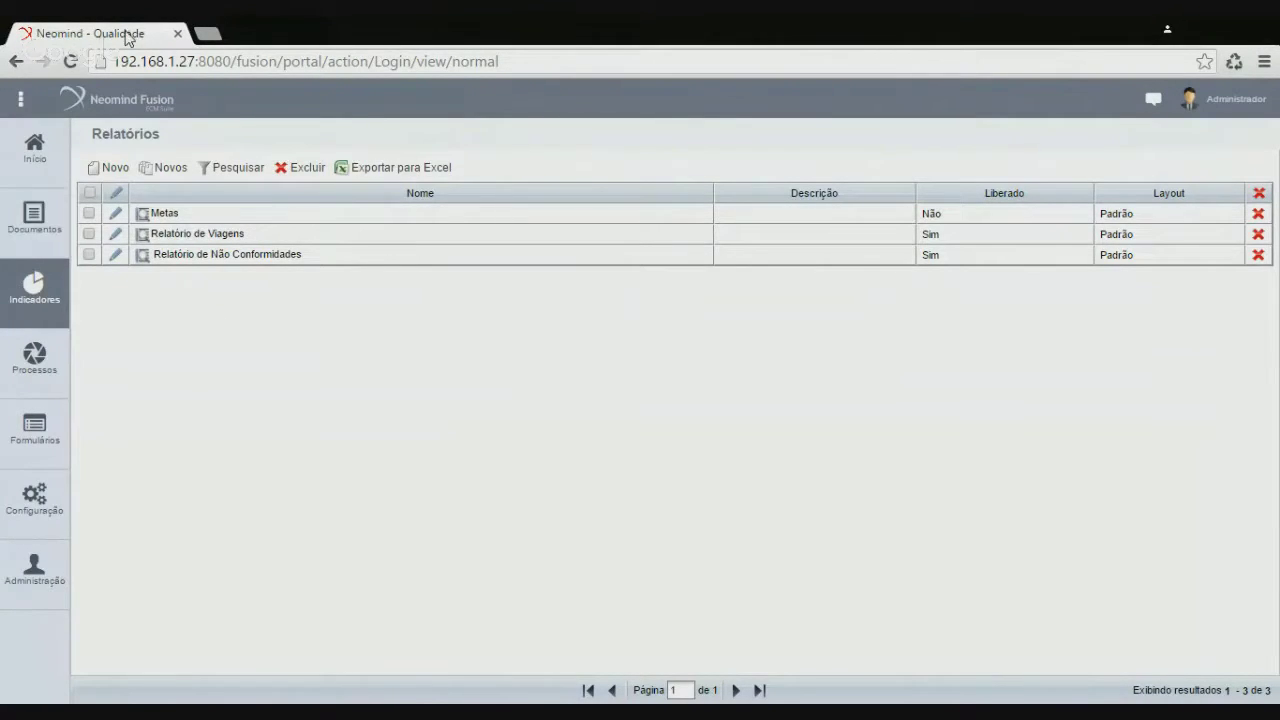
In a duplicated tab, run Relatório de Não Conformidades as a PDF and open the download
{"action": "left_click", "coordinate": [204, 100]}
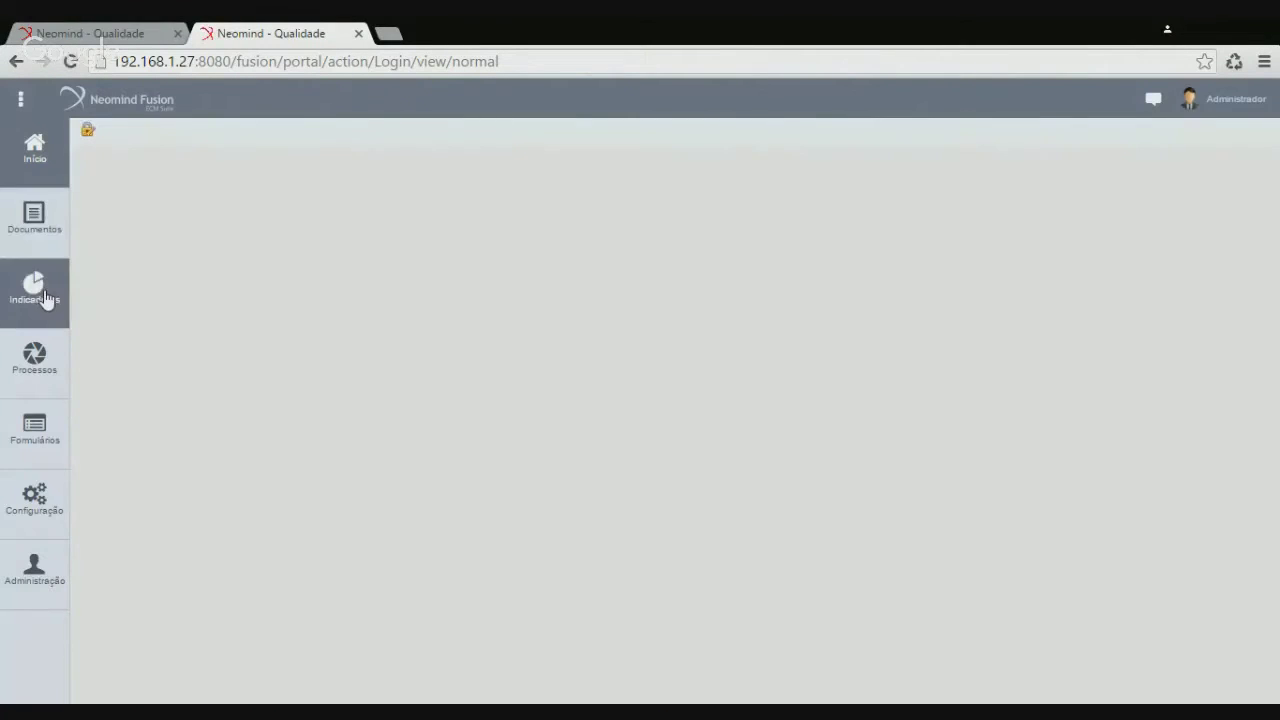
{"action": "left_click", "coordinate": [43, 305]}
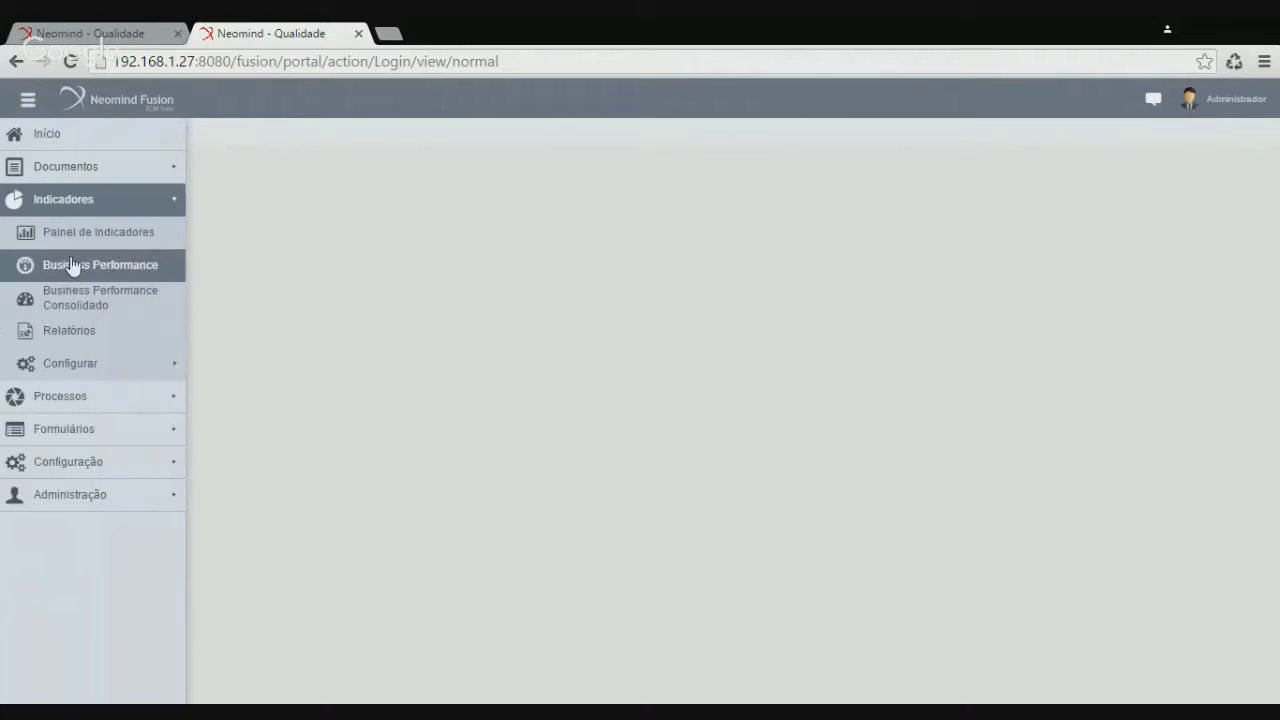
{"action": "left_click", "coordinate": [66, 341]}
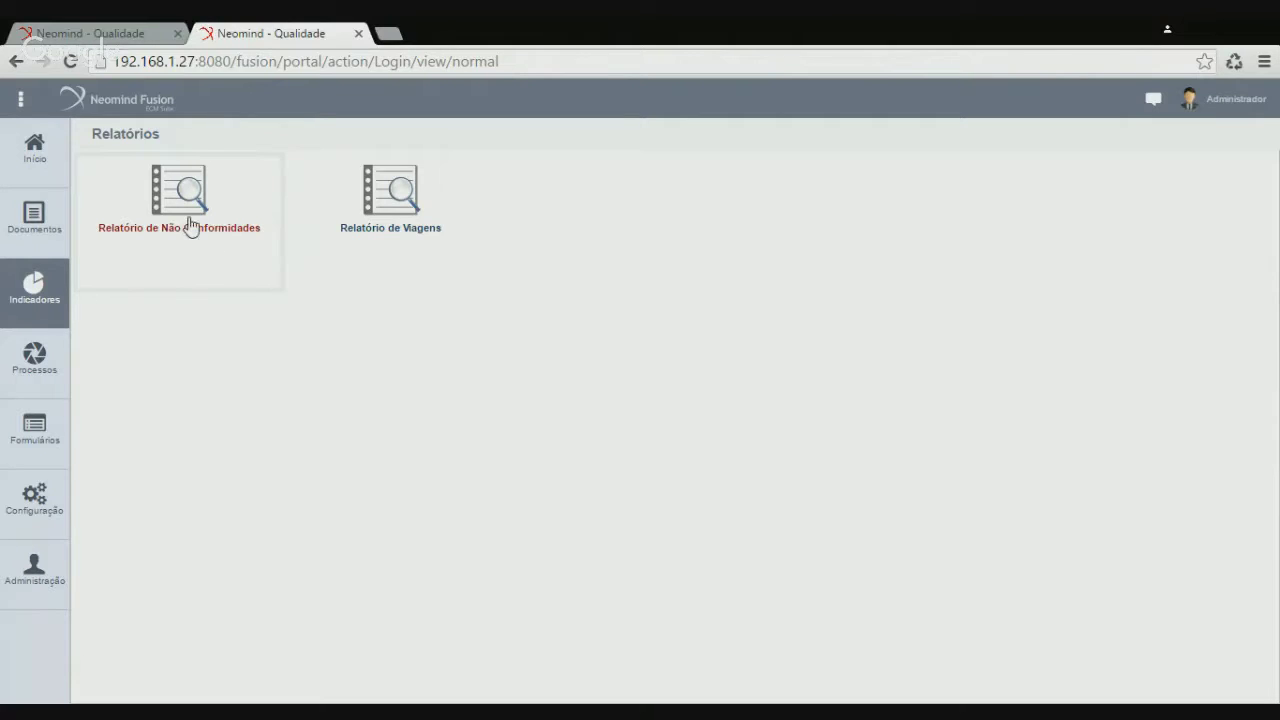
{"action": "left_click", "coordinate": [183, 207]}
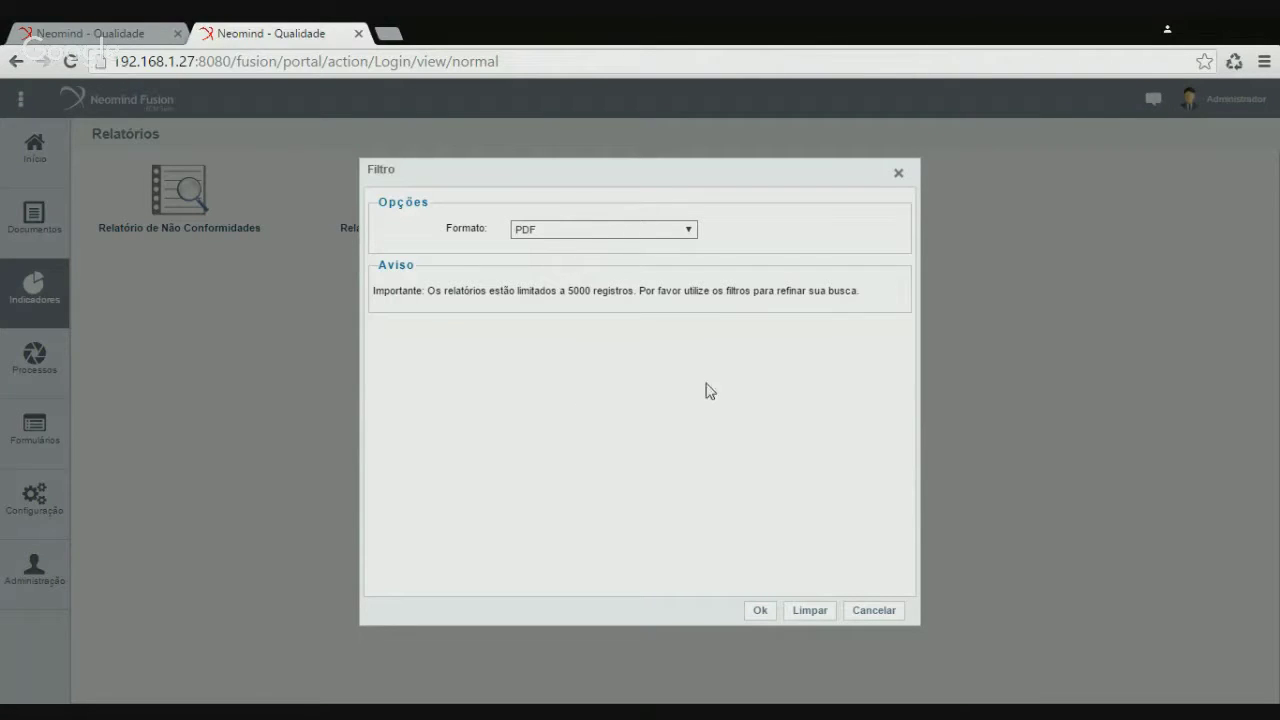
{"action": "left_click", "coordinate": [756, 610]}
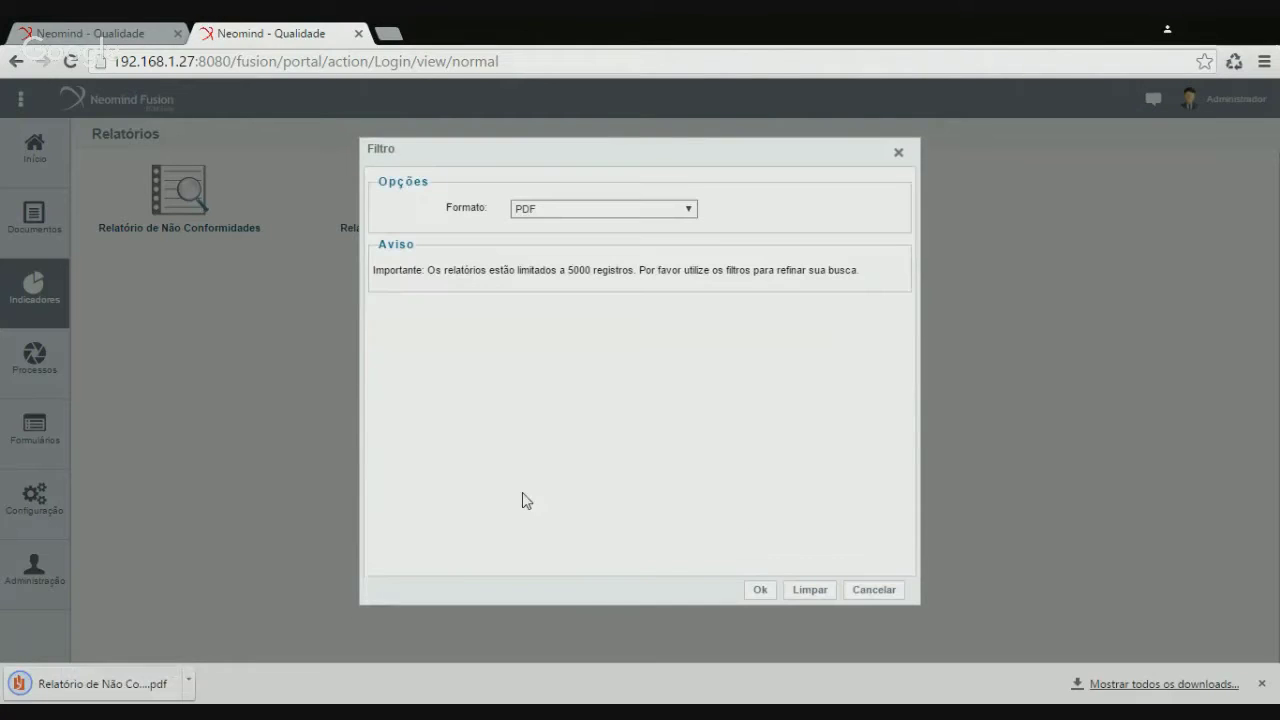
{"action": "left_click", "coordinate": [118, 686]}
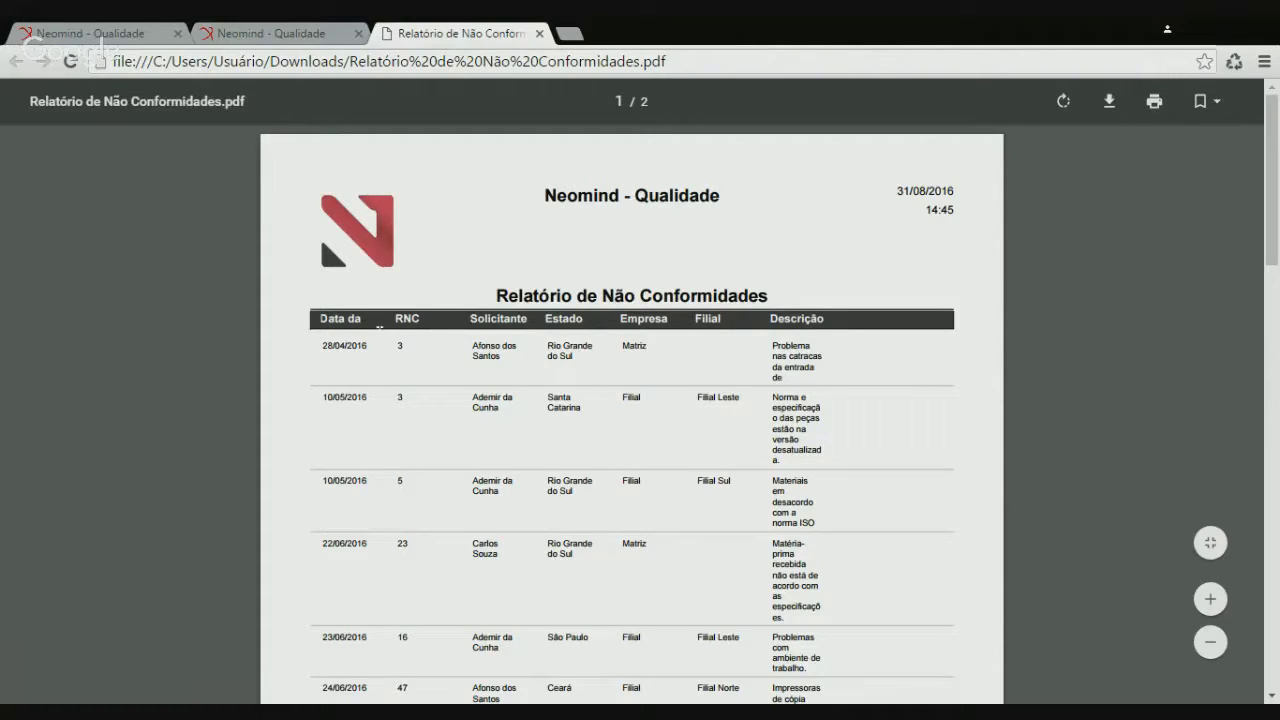
Inspect the PDF's date header, requester, Estado and description text, then close it
{"action": "double_click", "coordinate": [342, 322]}
{"action": "left_click", "coordinate": [366, 321]}
{"action": "left_click_drag", "start_coordinate": [474, 345], "coordinate": [500, 357]}
{"action": "triple_click", "coordinate": [500, 357]}
{"action": "left_click", "coordinate": [498, 357]}
{"action": "triple_click", "coordinate": [570, 351]}
{"action": "left_click", "coordinate": [570, 351]}
{"action": "left_click", "coordinate": [636, 347]}
{"action": "left_click_drag", "start_coordinate": [772, 345], "coordinate": [797, 367]}
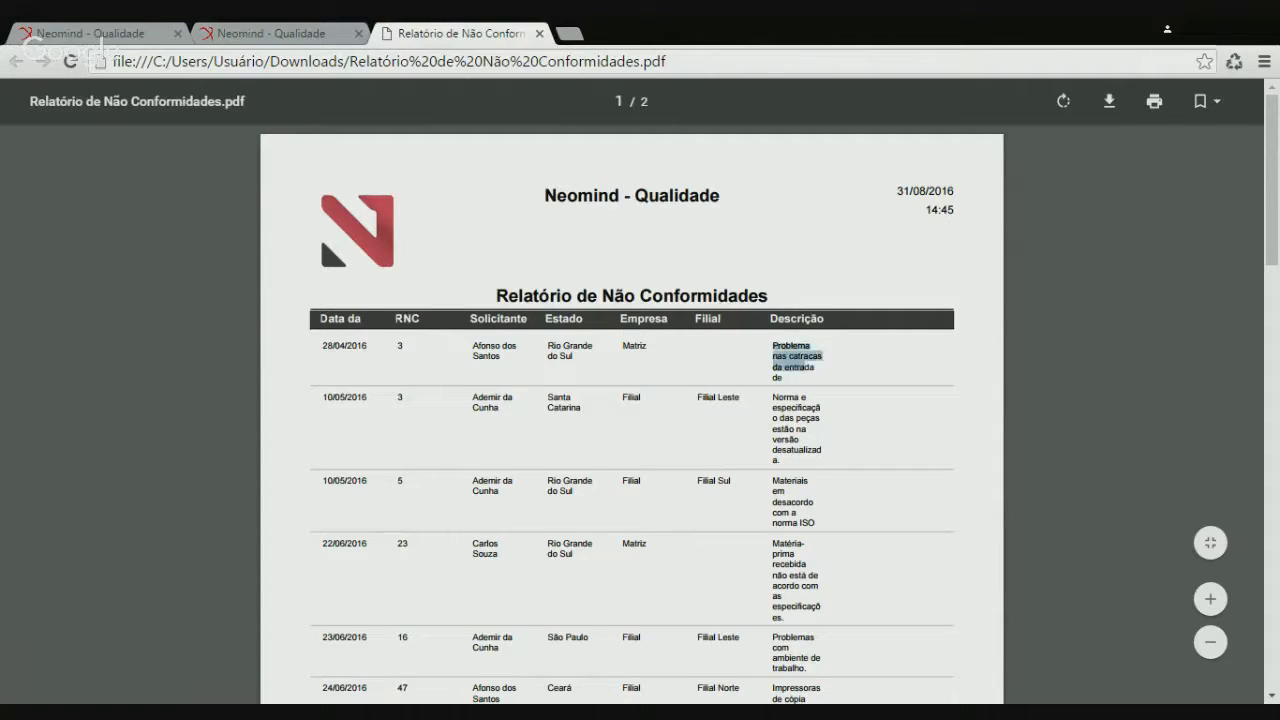
{"action": "left_click", "coordinate": [812, 360]}
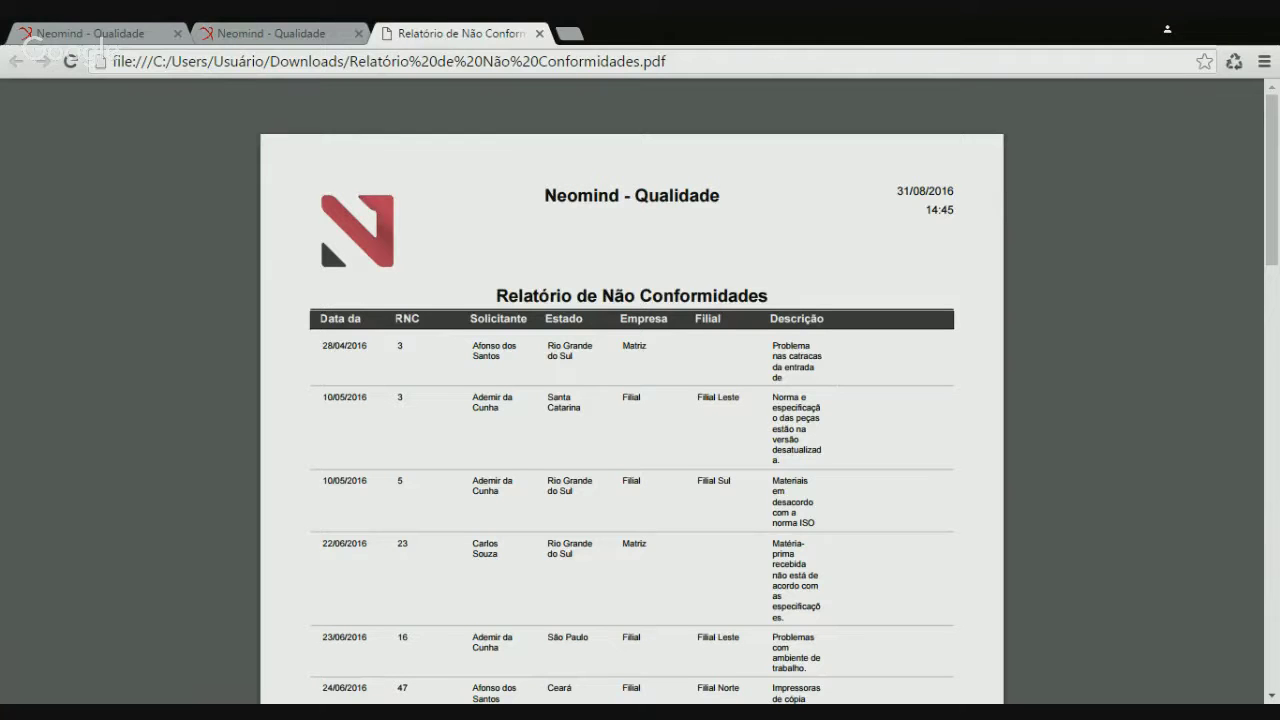
{"action": "left_click", "coordinate": [539, 33]}
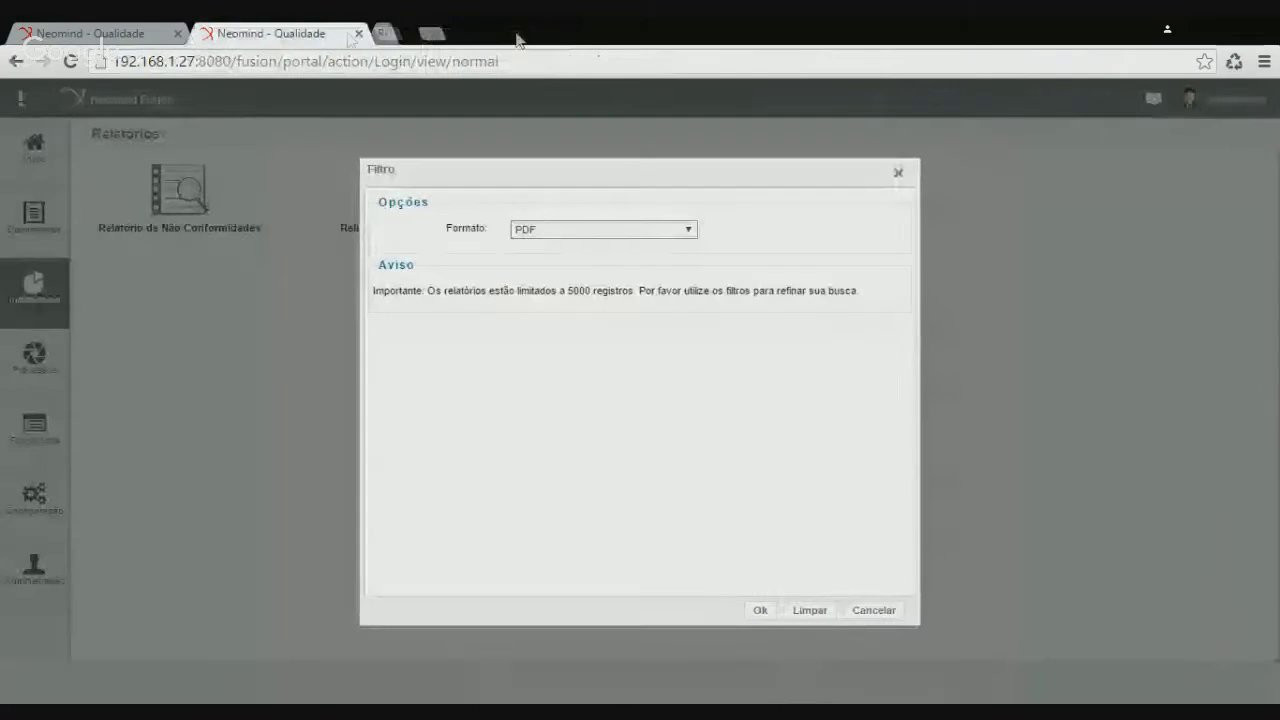
Cancel the filter and reopen Relatório de Não Conformidades for editing
{"action": "left_click", "coordinate": [872, 609]}
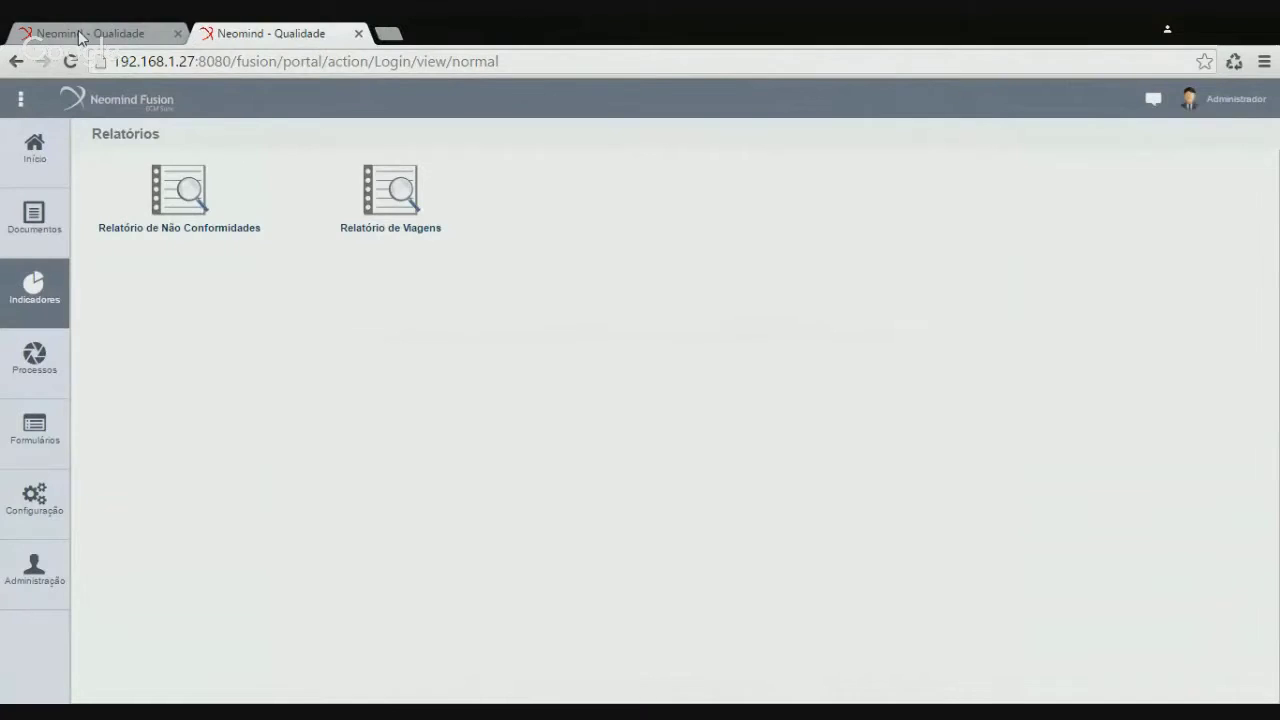
{"action": "left_click", "coordinate": [80, 38]}
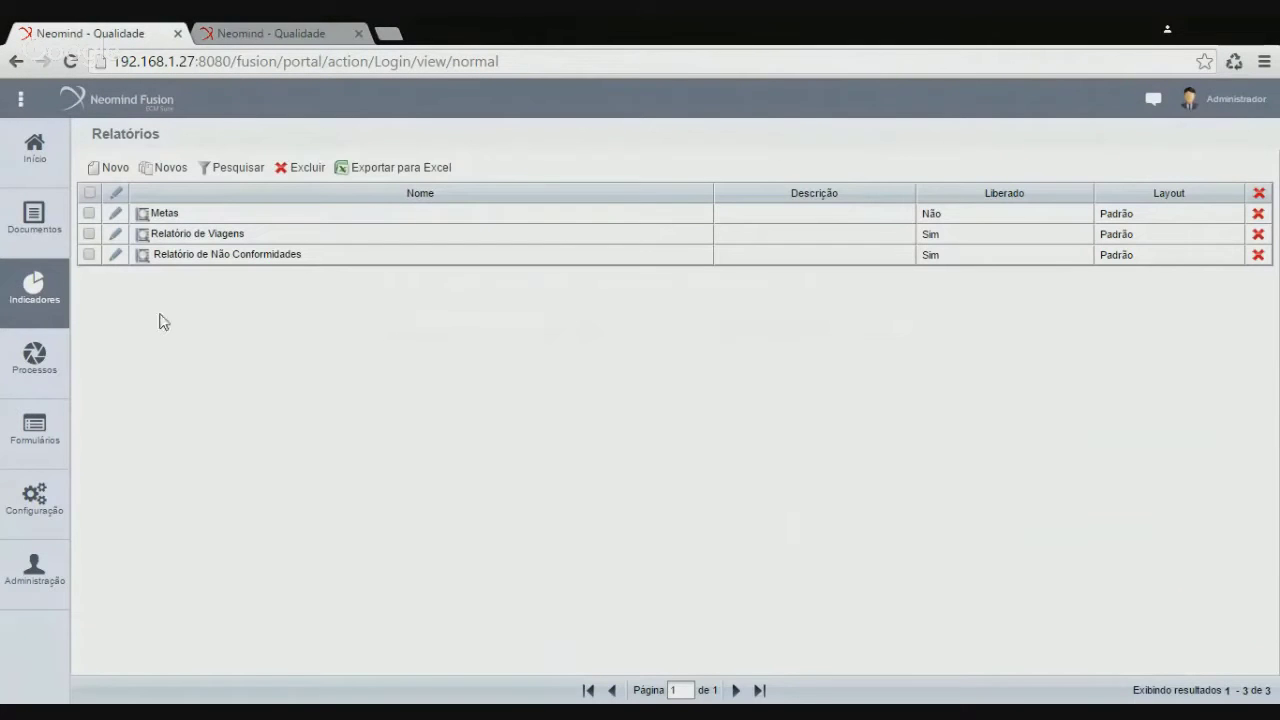
{"action": "left_click", "coordinate": [116, 256]}
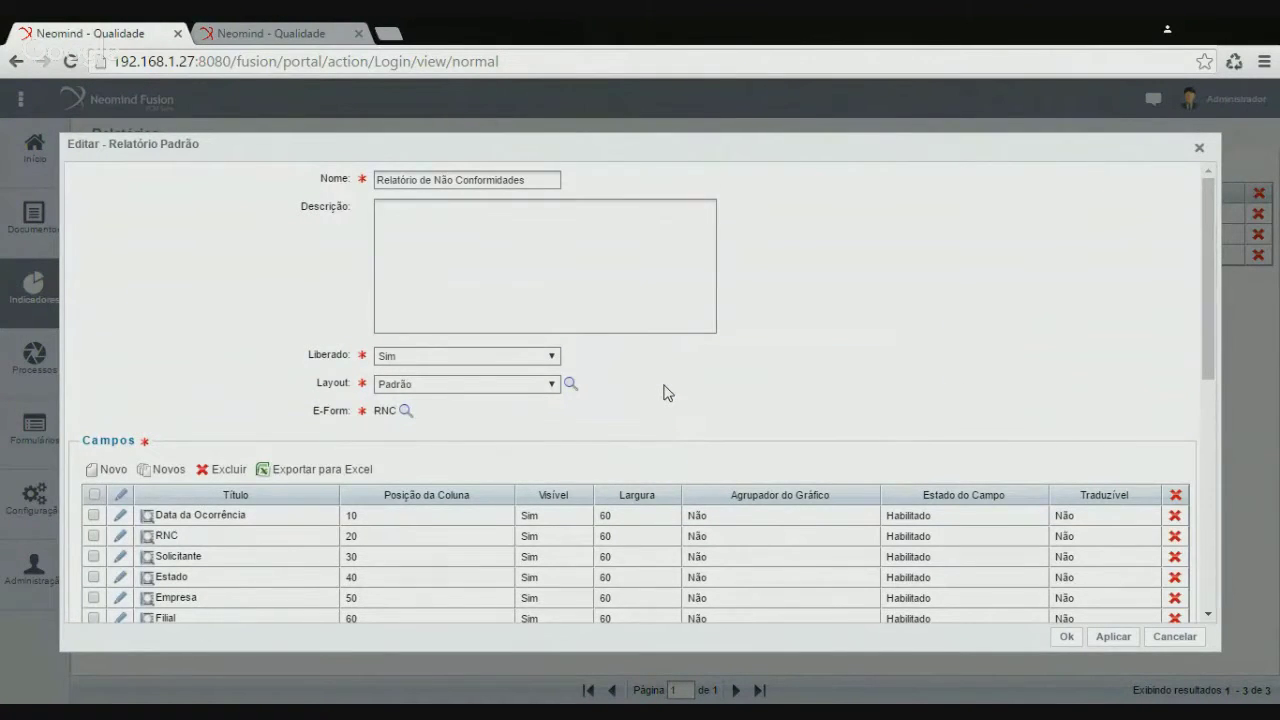
{"action": "scroll", "coordinate": [640, 385], "scroll_direction": "down", "scroll_amount": 3}
{"action": "scroll", "coordinate": [628, 378], "scroll_direction": "down", "scroll_amount": 5}
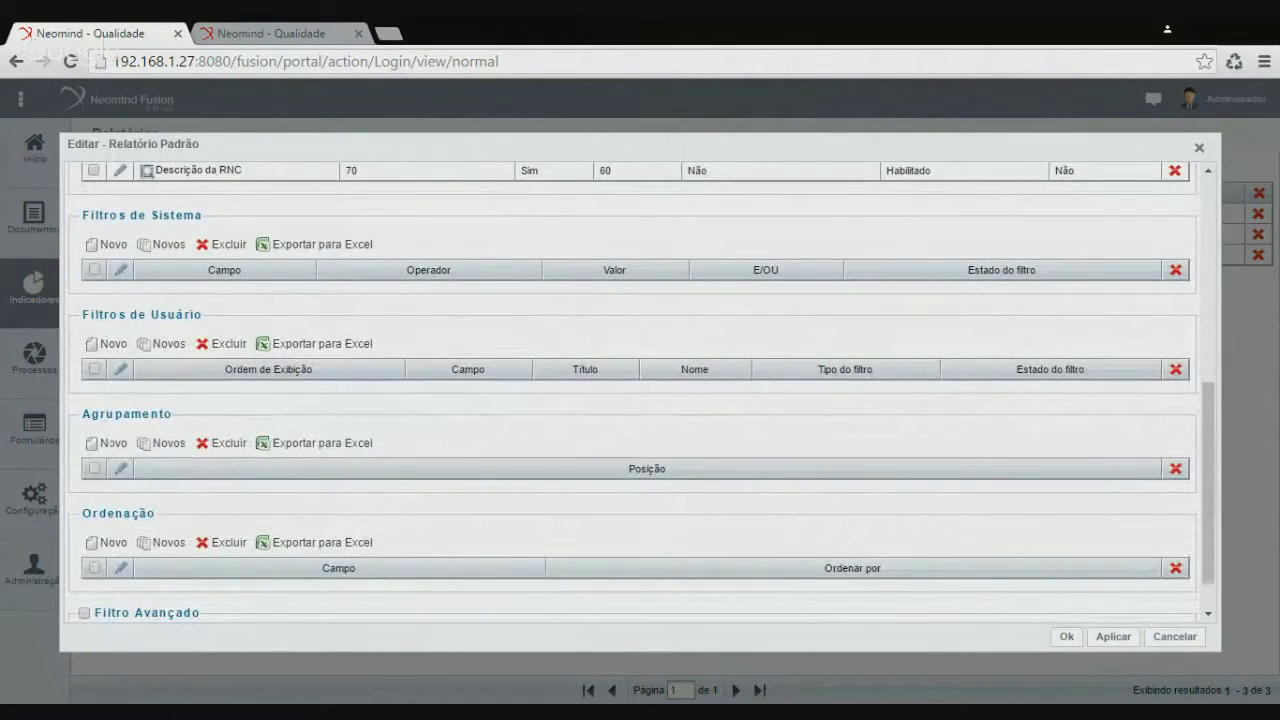
Add a grouping on Data da Ocorrência and save the report
{"action": "left_click", "coordinate": [115, 445]}
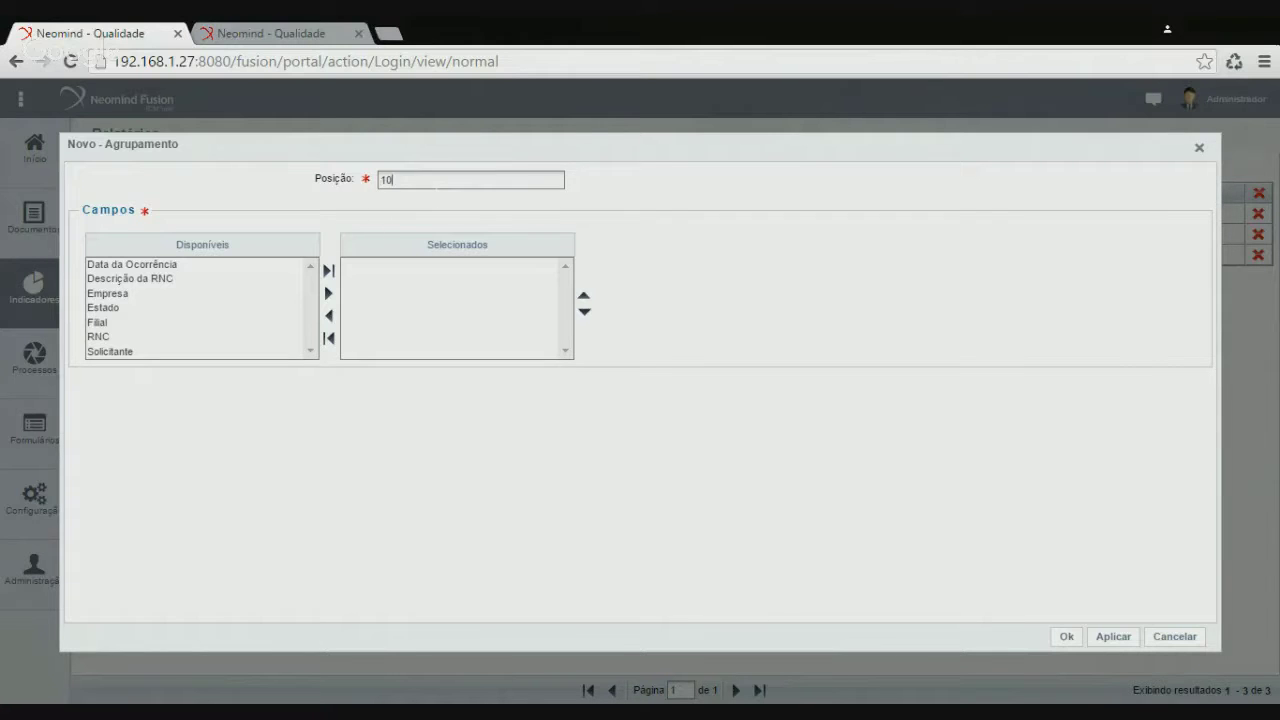
{"action": "left_click", "coordinate": [155, 266]}
{"action": "left_click", "coordinate": [329, 293]}
{"action": "left_click", "coordinate": [1095, 645]}
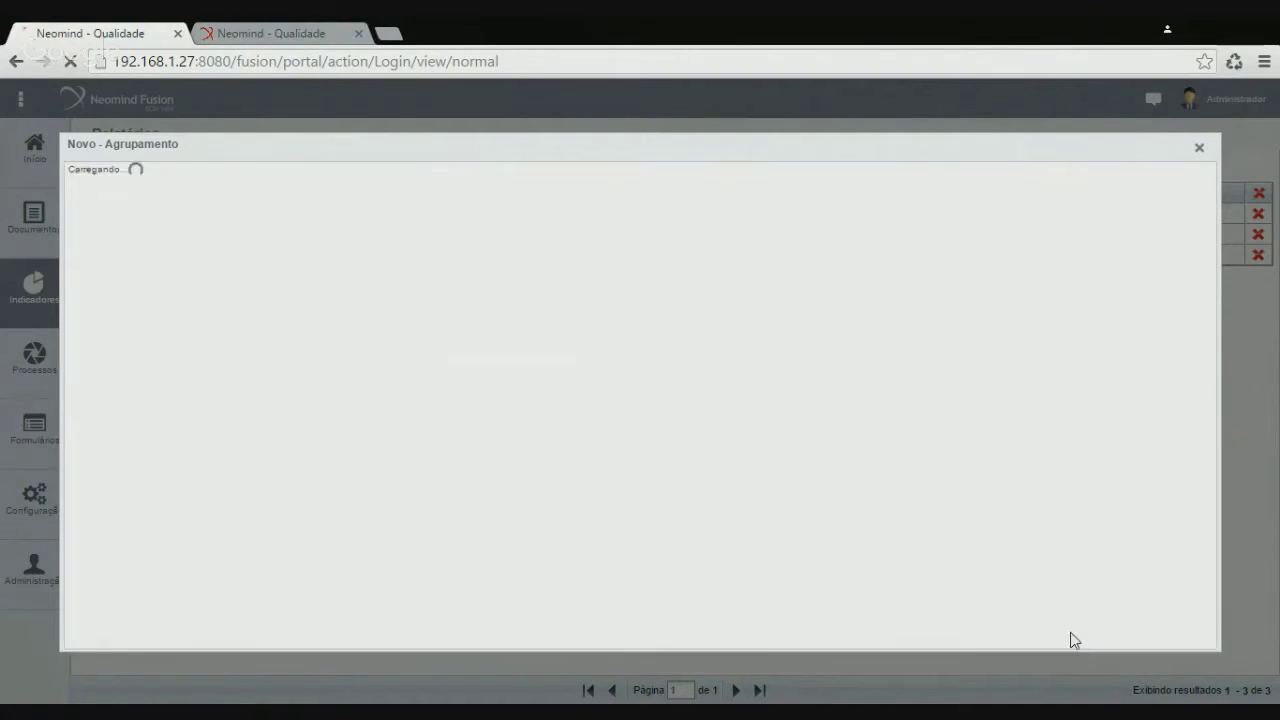
{"action": "left_click", "coordinate": [1067, 637]}
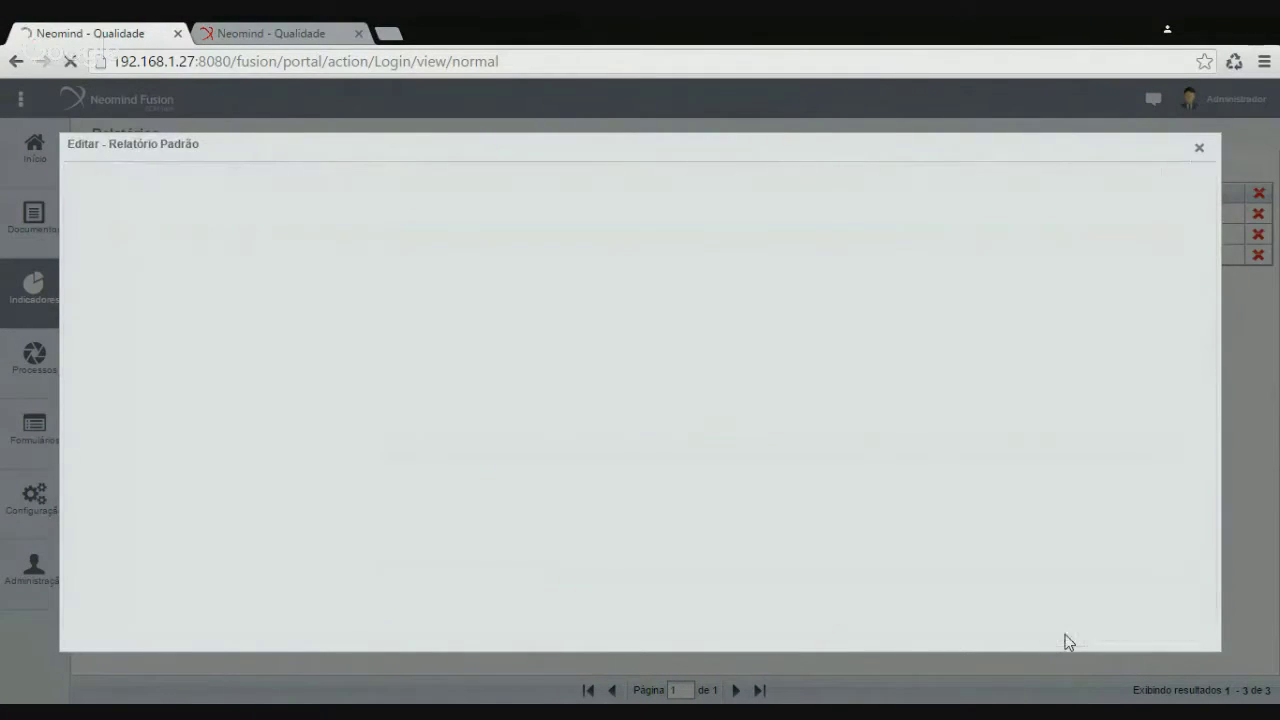
From the second tab, regenerate the report as a PDF and open the downloaded file
{"action": "left_click", "coordinate": [245, 38]}
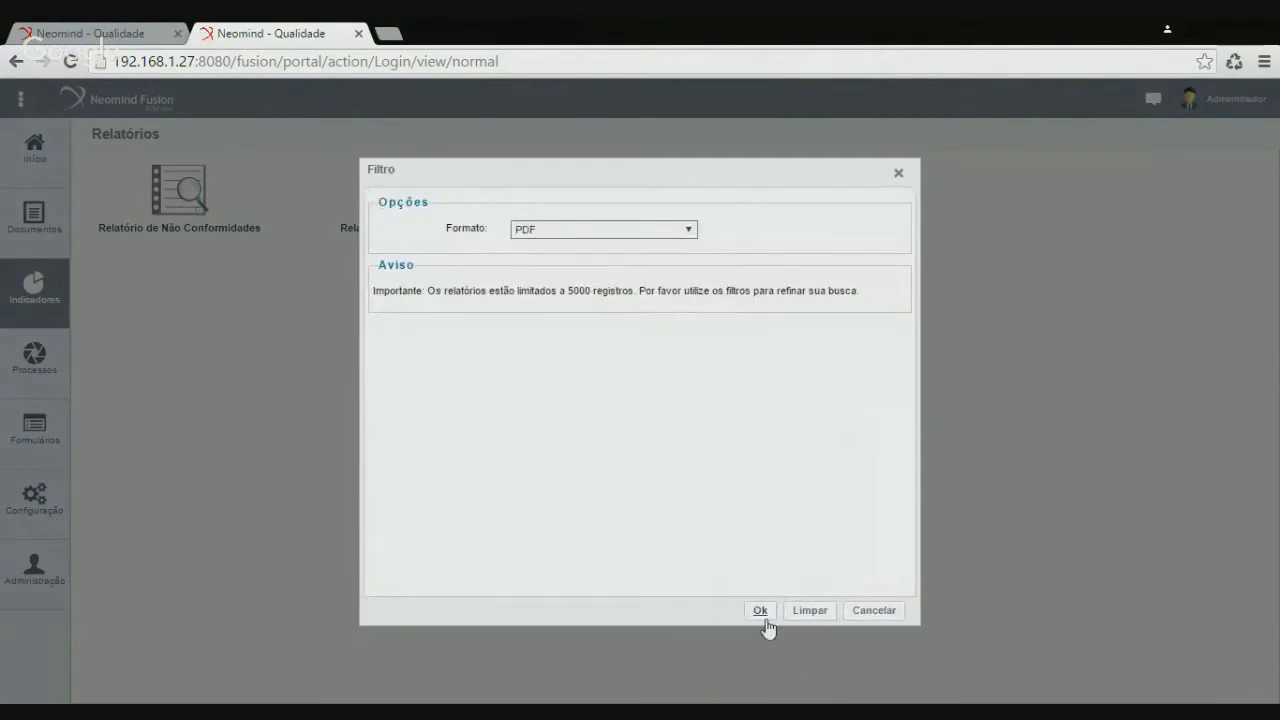
{"action": "left_click", "coordinate": [760, 612]}
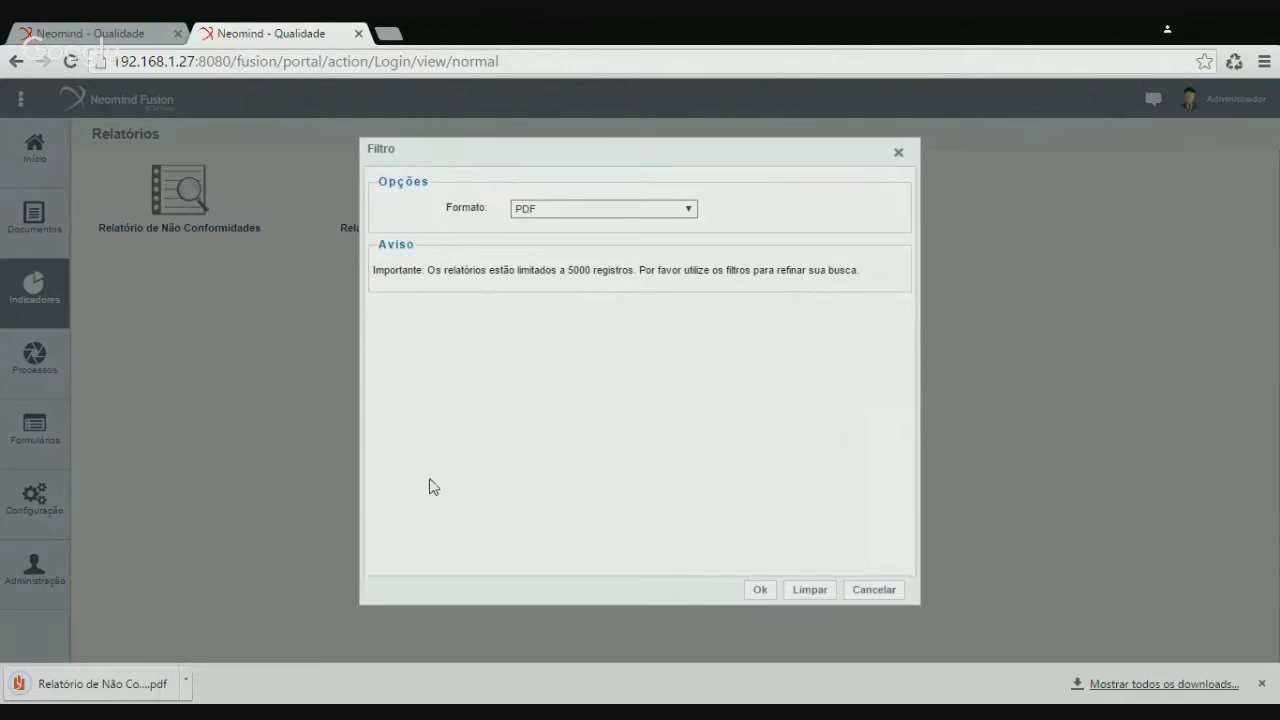
{"action": "left_click", "coordinate": [127, 688]}
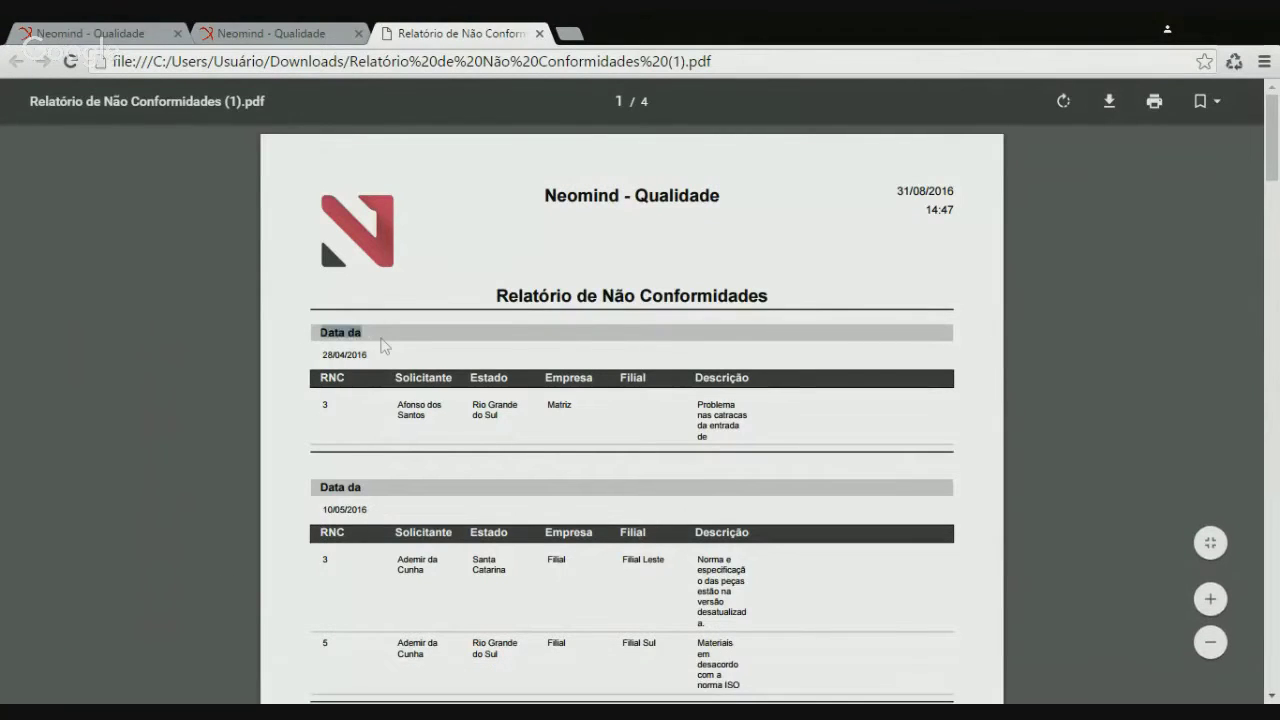
Scroll through the PDF and highlight rows to confirm they sit under date headings
{"action": "left_click_drag", "start_coordinate": [320, 378], "coordinate": [500, 380]}
{"action": "left_click", "coordinate": [537, 388]}
{"action": "scroll", "coordinate": [632, 400], "scroll_direction": "down", "scroll_amount": 1}
{"action": "scroll", "coordinate": [632, 400], "scroll_direction": "down", "scroll_amount": 2}
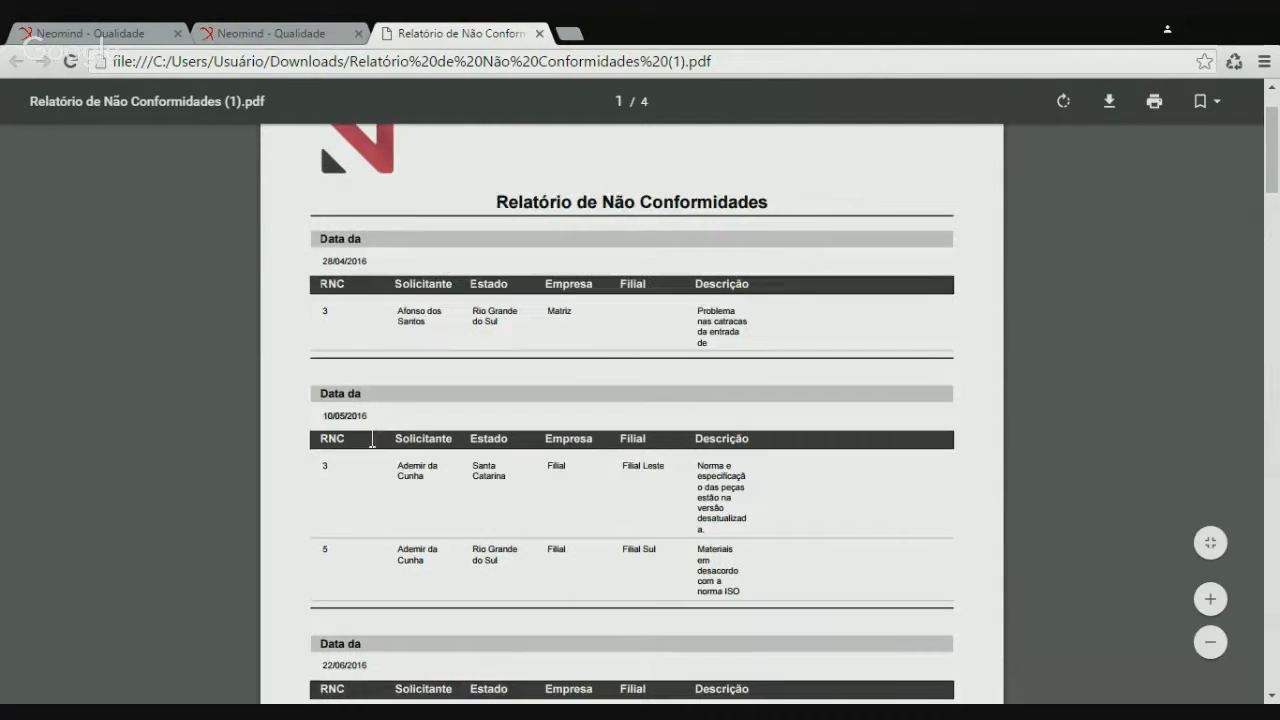
{"action": "left_click_drag", "start_coordinate": [328, 466], "coordinate": [424, 561]}
{"action": "left_click_drag", "start_coordinate": [503, 549], "coordinate": [499, 560]}
{"action": "scroll", "coordinate": [586, 484], "scroll_direction": "up", "scroll_amount": 1}
{"action": "left_click", "coordinate": [570, 386]}
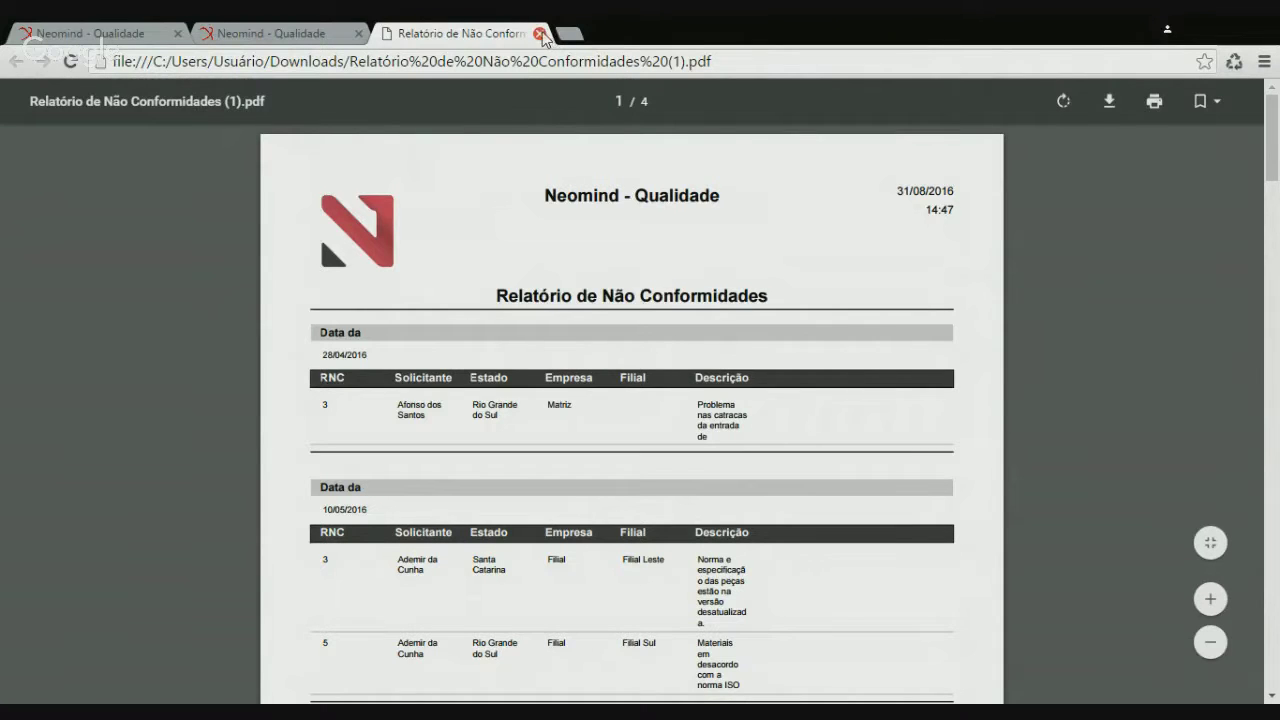
Close the PDF, reopen the report editor and set Data da Ocorrência width to 100
{"action": "left_click", "coordinate": [539, 36]}
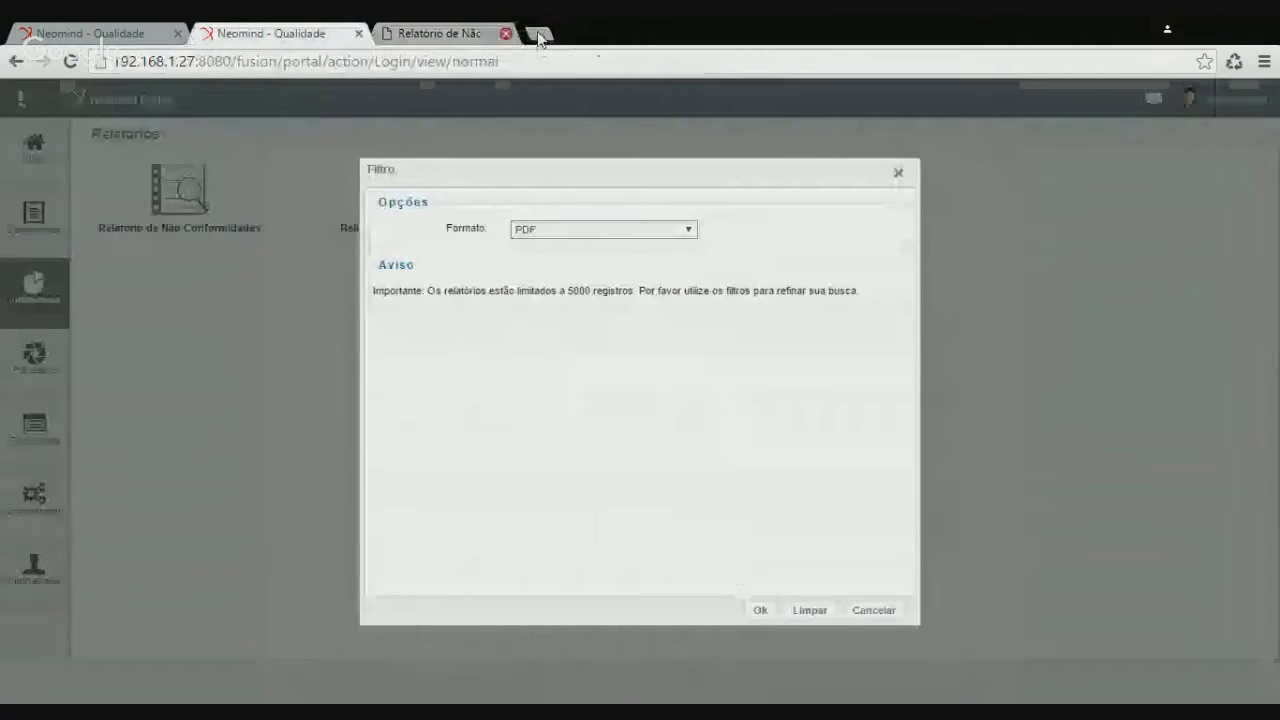
{"action": "left_click", "coordinate": [870, 611]}
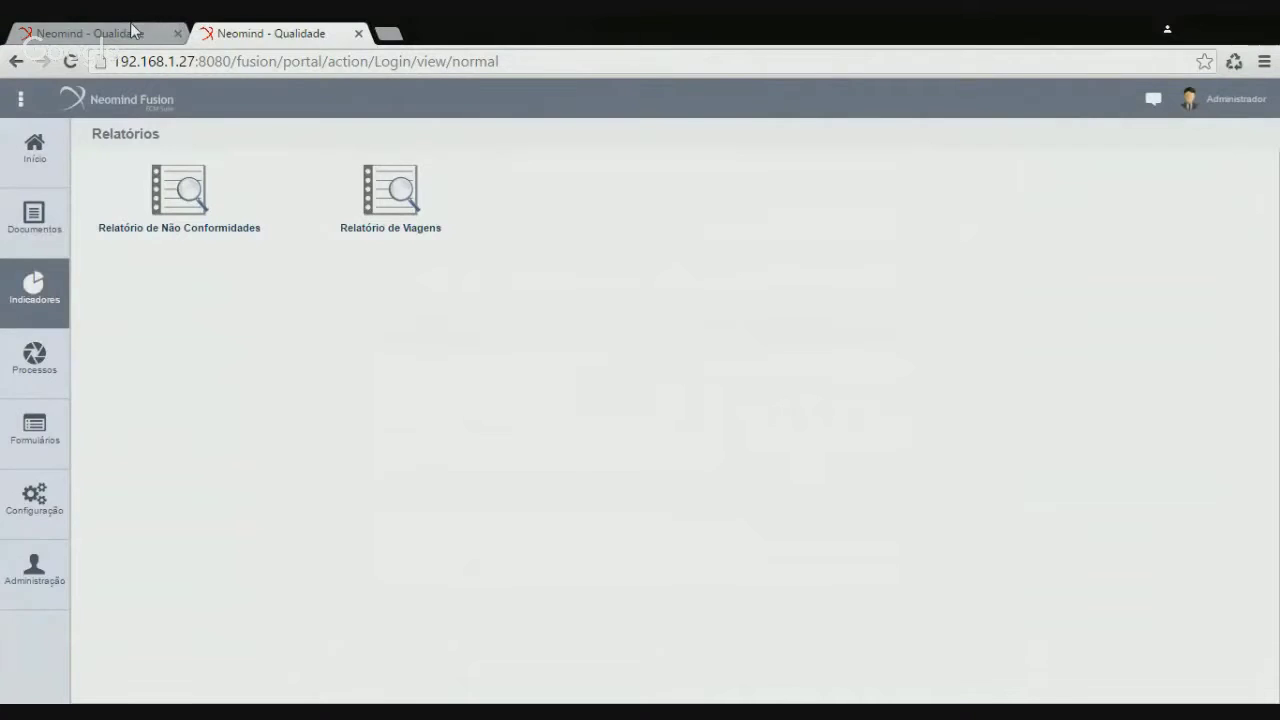
{"action": "left_click", "coordinate": [131, 28]}
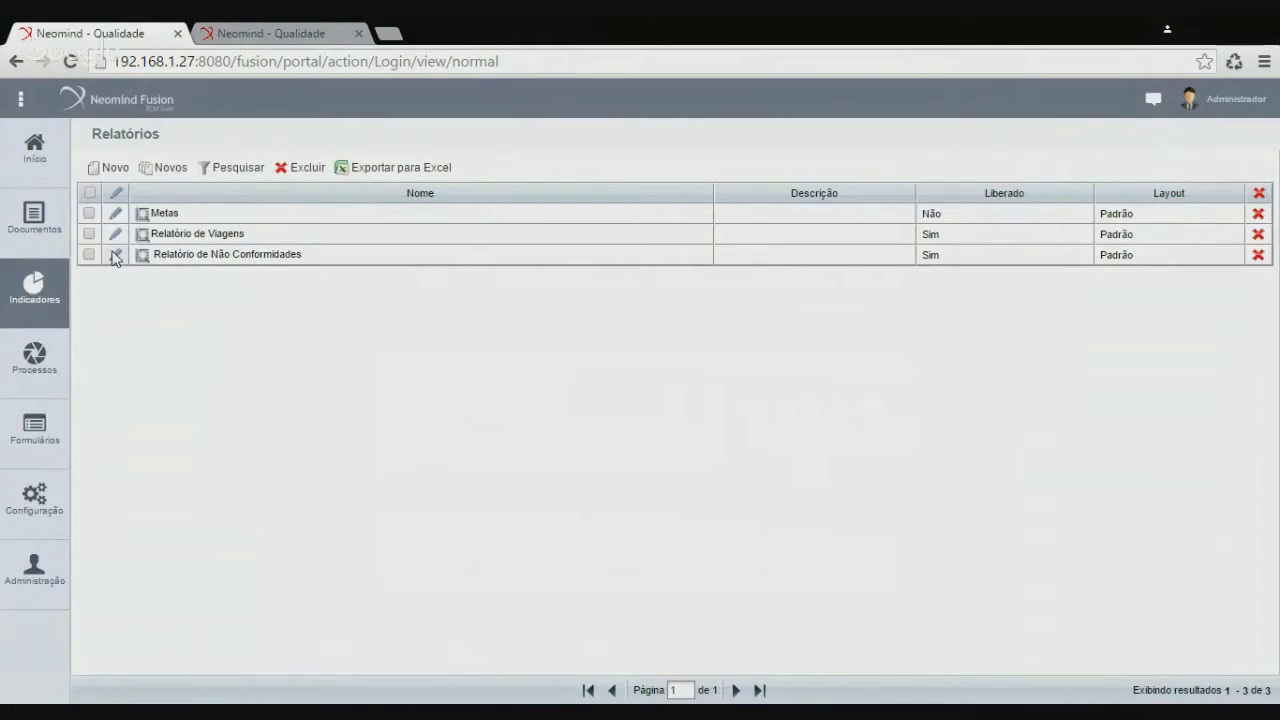
{"action": "left_click", "coordinate": [115, 256]}
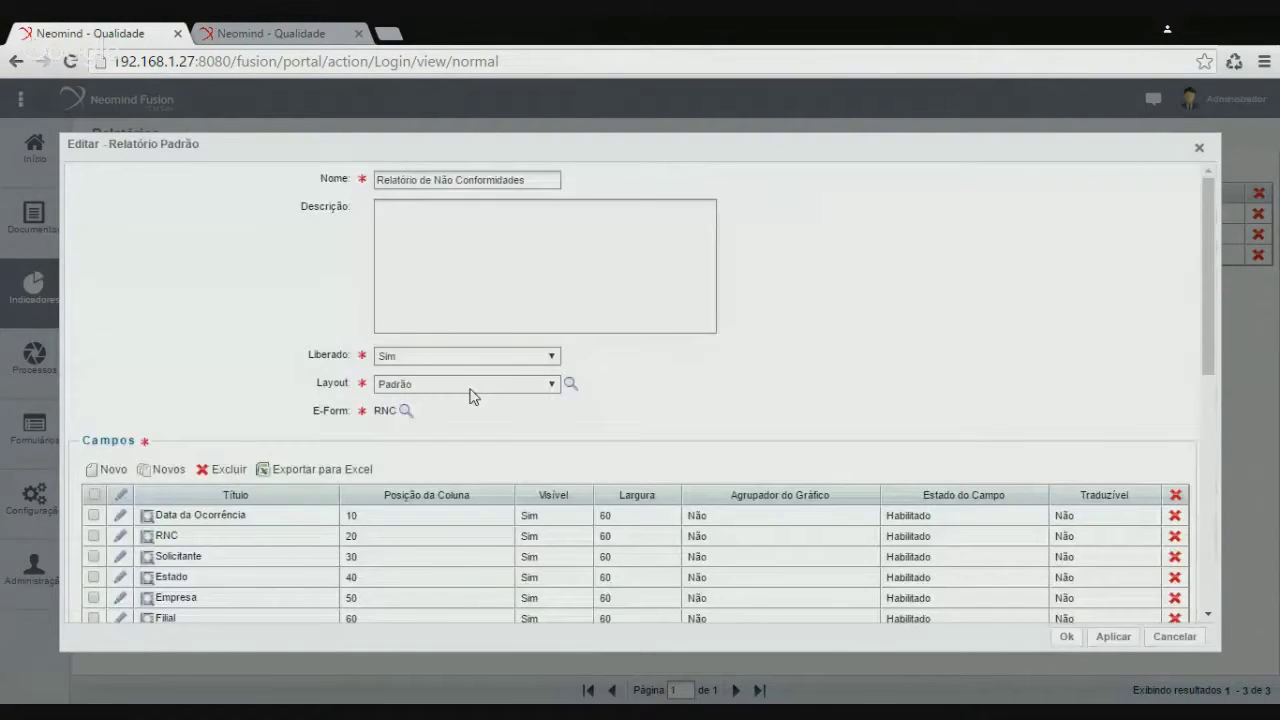
{"action": "scroll", "coordinate": [471, 394], "scroll_direction": "down", "scroll_amount": 2}
{"action": "left_click", "coordinate": [120, 423]}
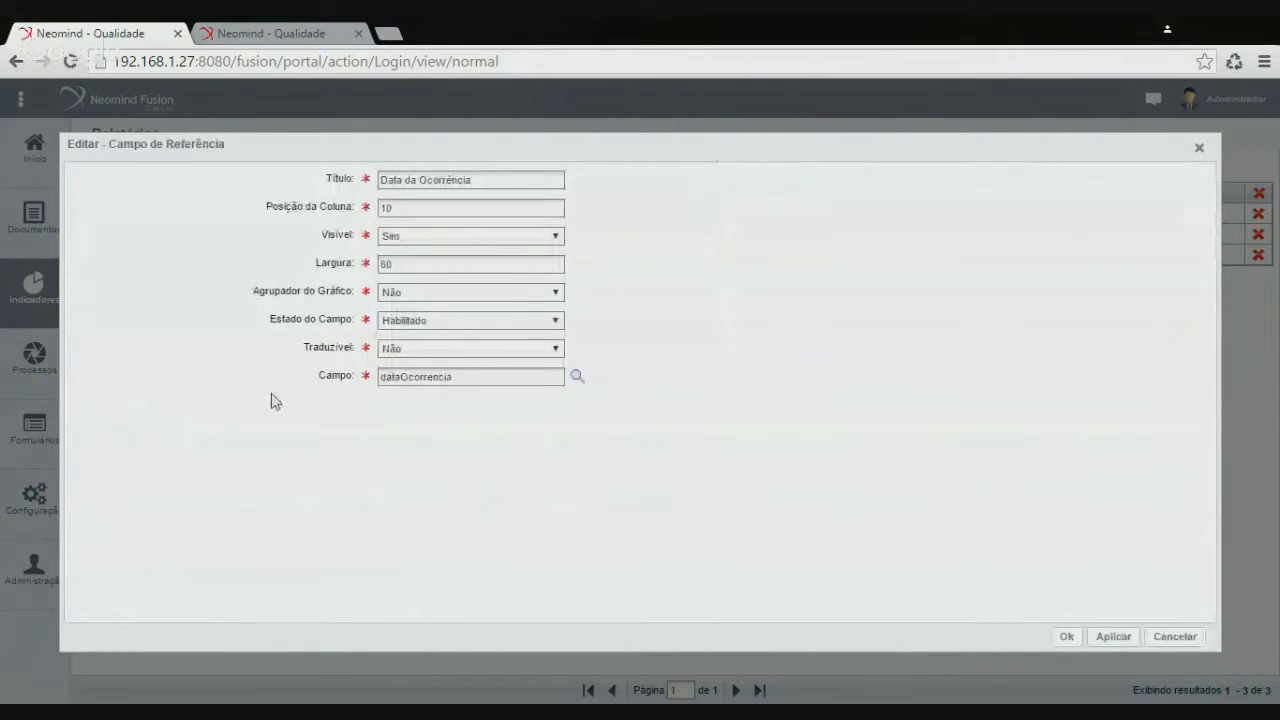
{"action": "left_click", "coordinate": [285, 262]}
{"action": "type", "text": "100"}
{"action": "left_click", "coordinate": [1067, 636]}
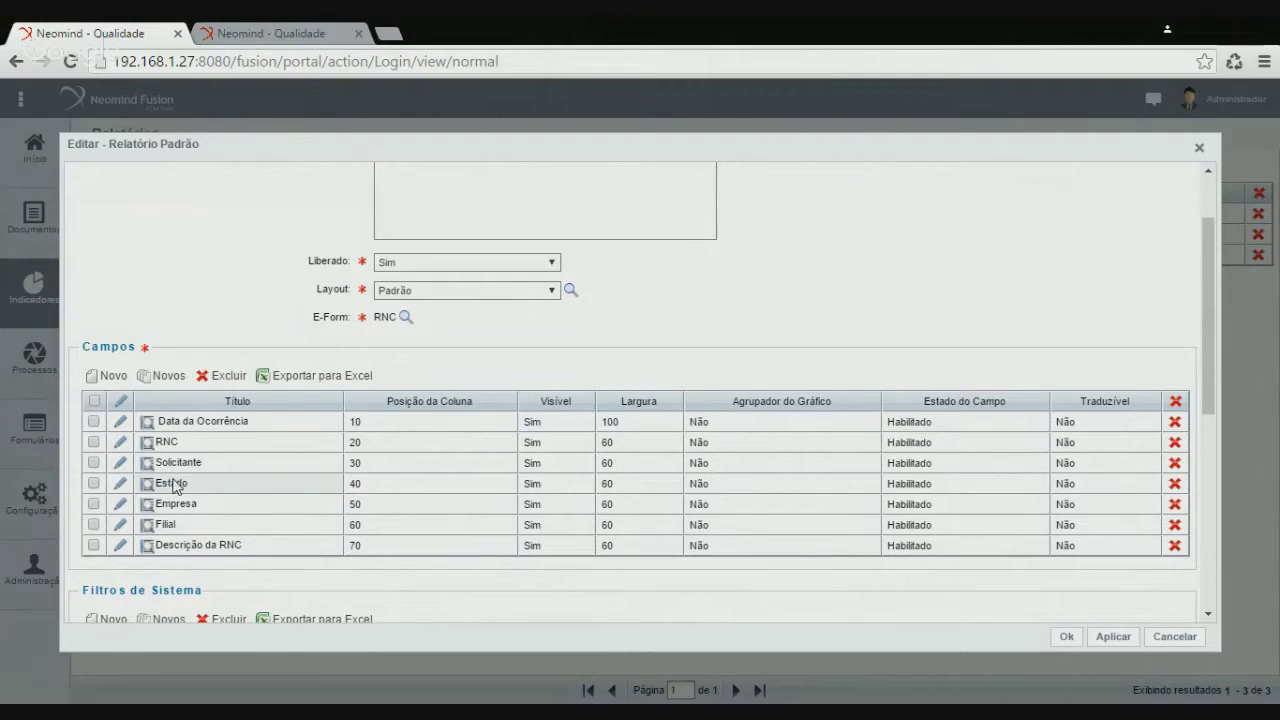
Set the Solicitante and Estado column widths to 80
{"action": "left_click", "coordinate": [120, 463]}
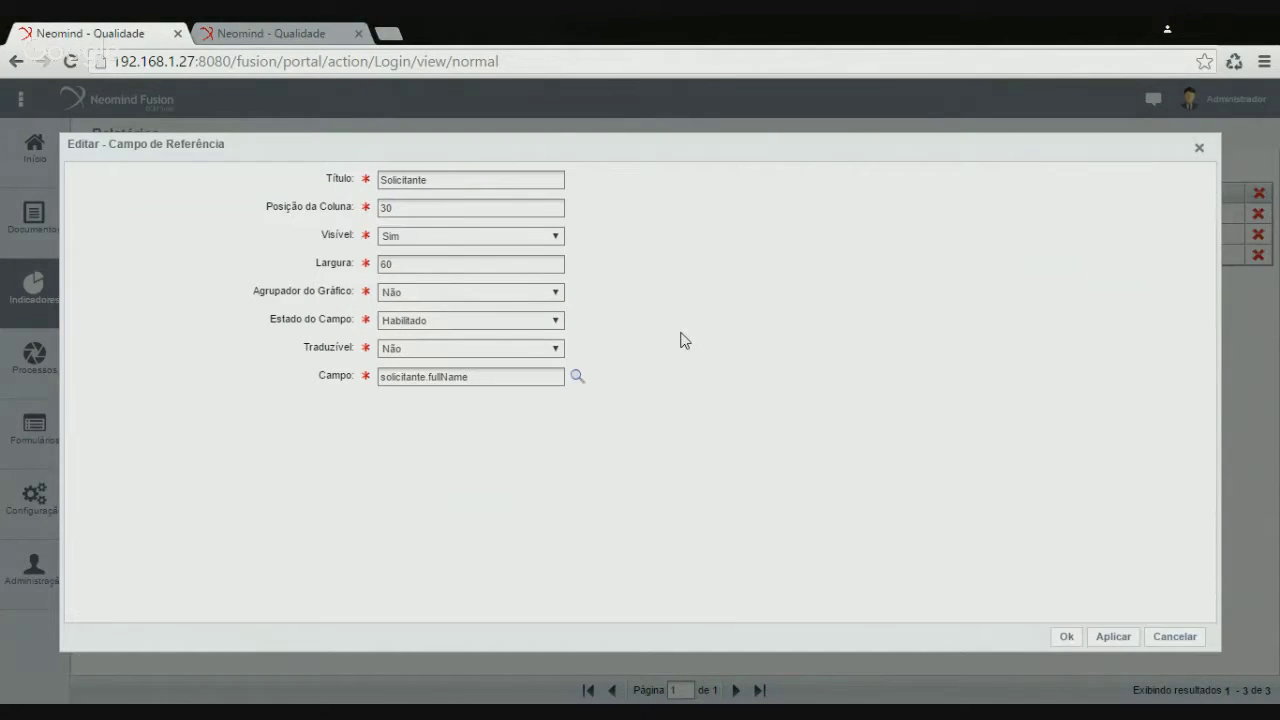
{"action": "double_click", "coordinate": [386, 264]}
{"action": "type", "text": "80"}
{"action": "left_click", "coordinate": [1067, 638]}
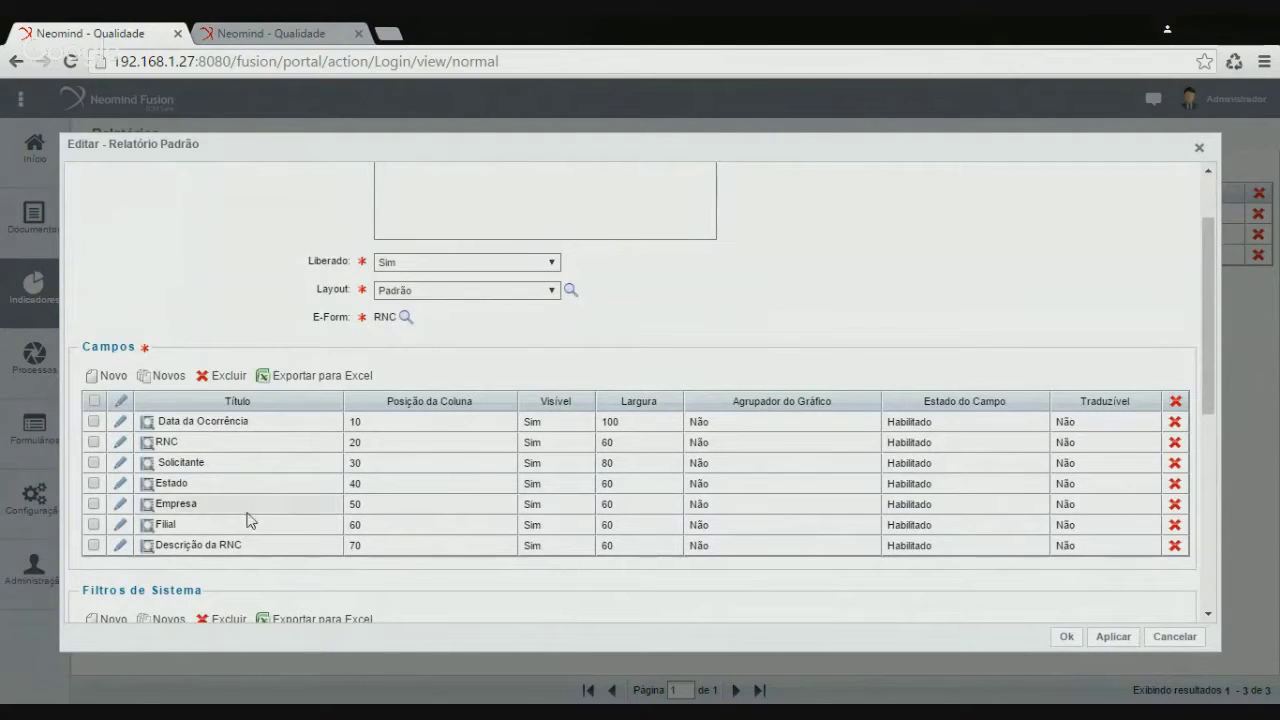
{"action": "left_click", "coordinate": [120, 484]}
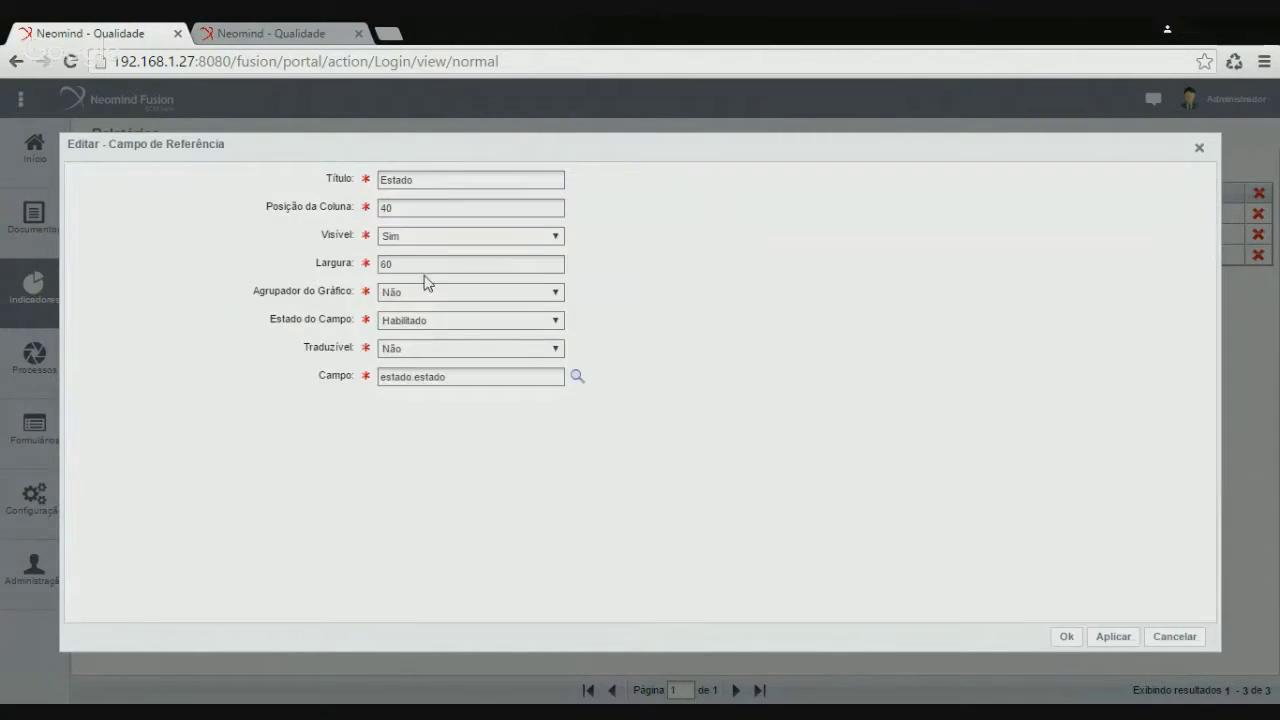
{"action": "double_click", "coordinate": [386, 264]}
{"action": "type", "text": "80"}
{"action": "left_click", "coordinate": [1067, 637]}
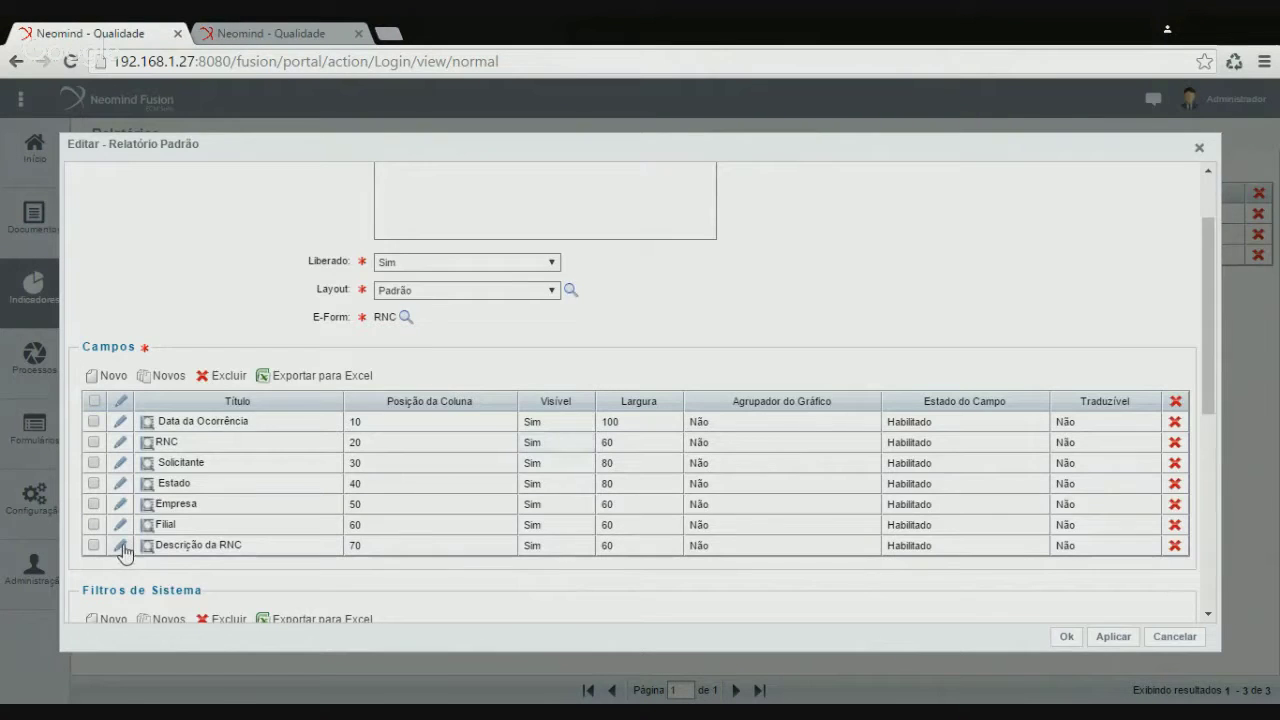
Set the Descrição da RNC column width to 150 and save the report
{"action": "left_click", "coordinate": [119, 547]}
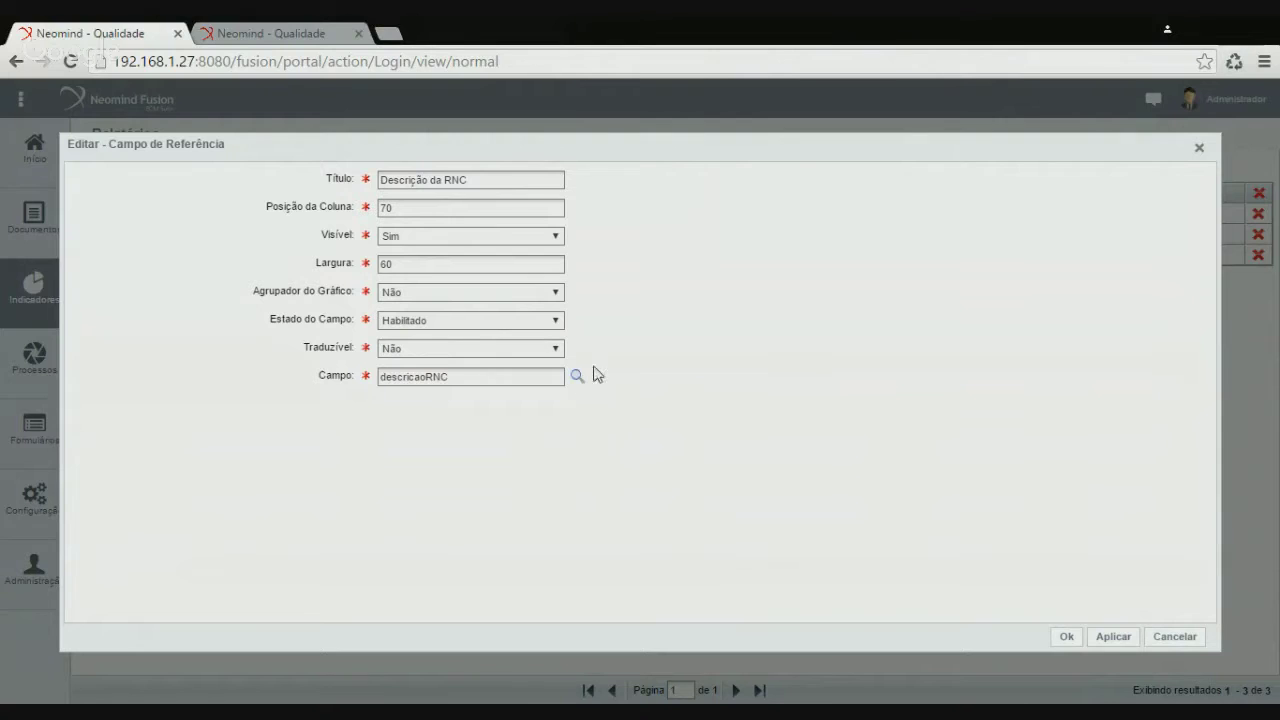
{"action": "left_click_drag", "start_coordinate": [393, 264], "coordinate": [253, 266]}
{"action": "type", "text": "15"}
{"action": "left_click", "coordinate": [1068, 636]}
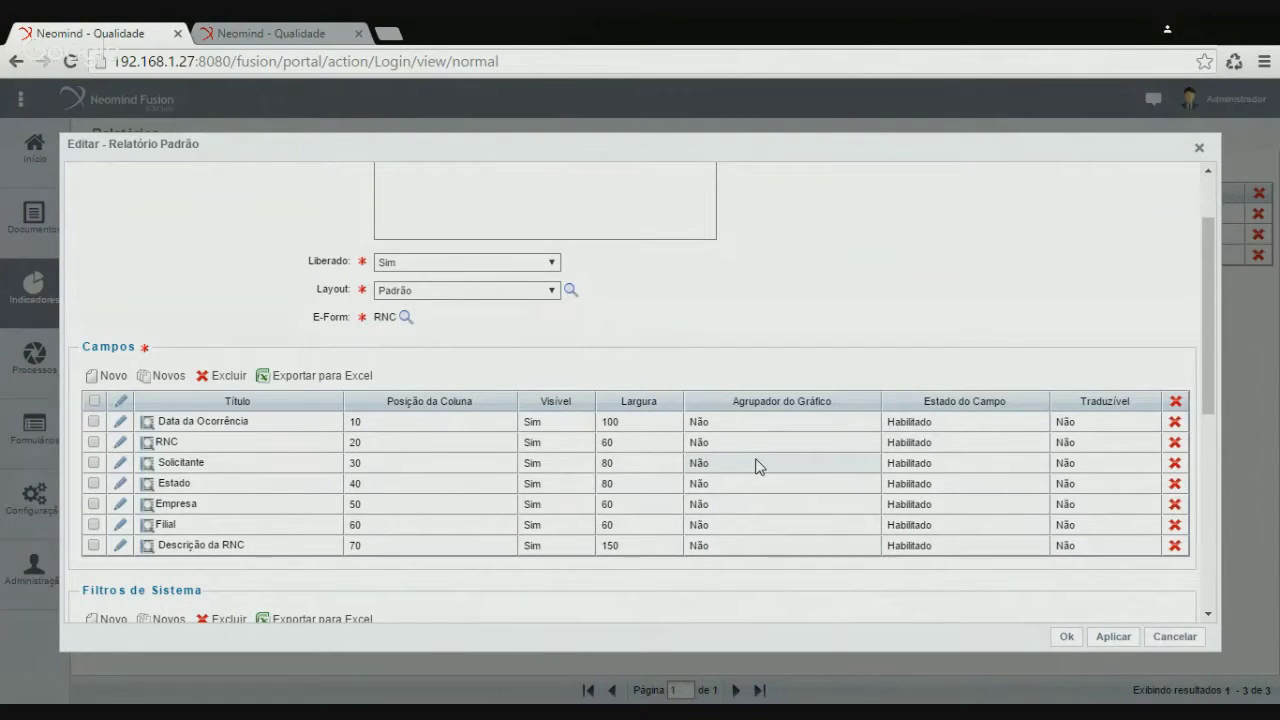
{"action": "left_click", "coordinate": [1069, 636]}
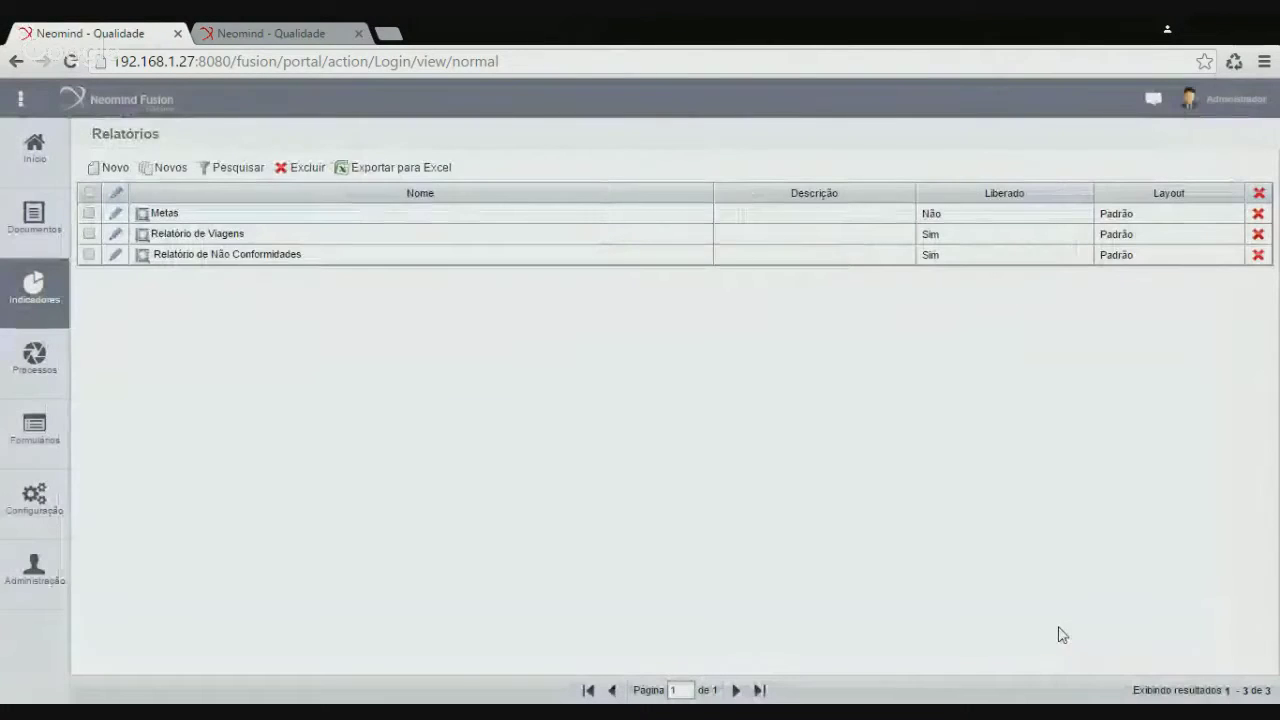
Run the Relatório de Não Conformidades to PDF and open the downloaded three-page report
{"action": "left_click", "coordinate": [255, 36]}
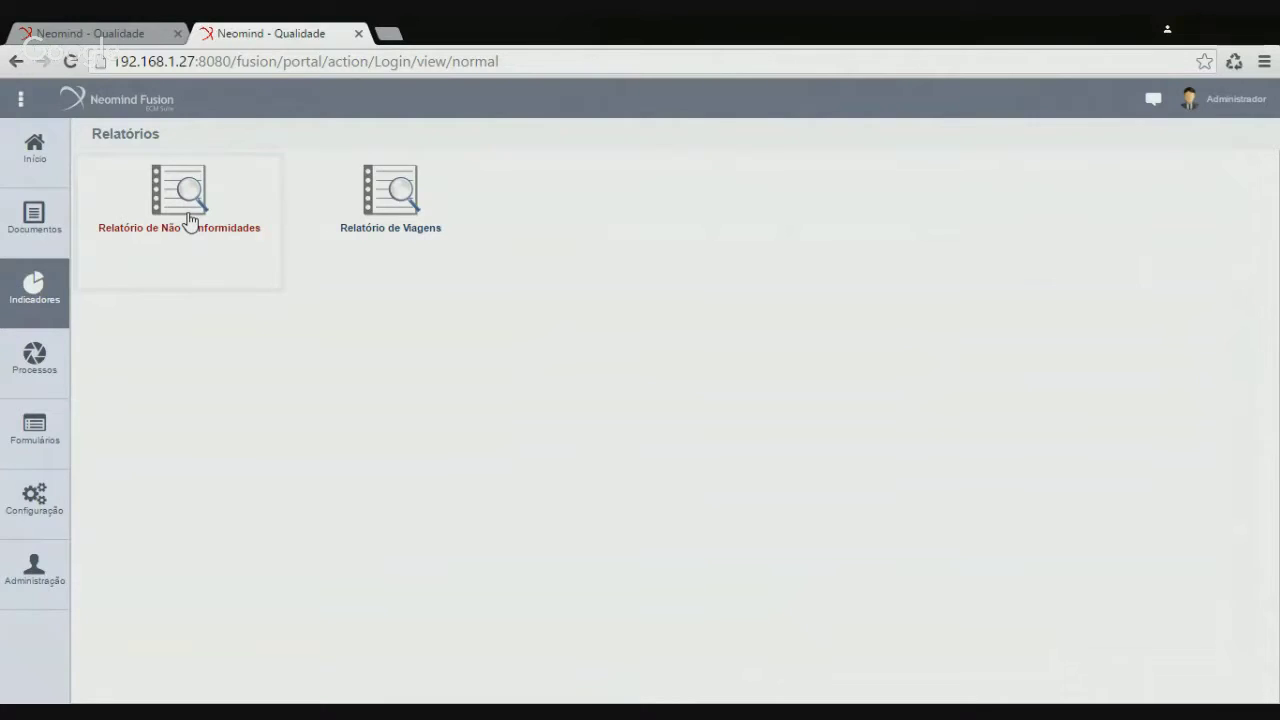
{"action": "left_click", "coordinate": [190, 220]}
{"action": "left_click", "coordinate": [764, 613]}
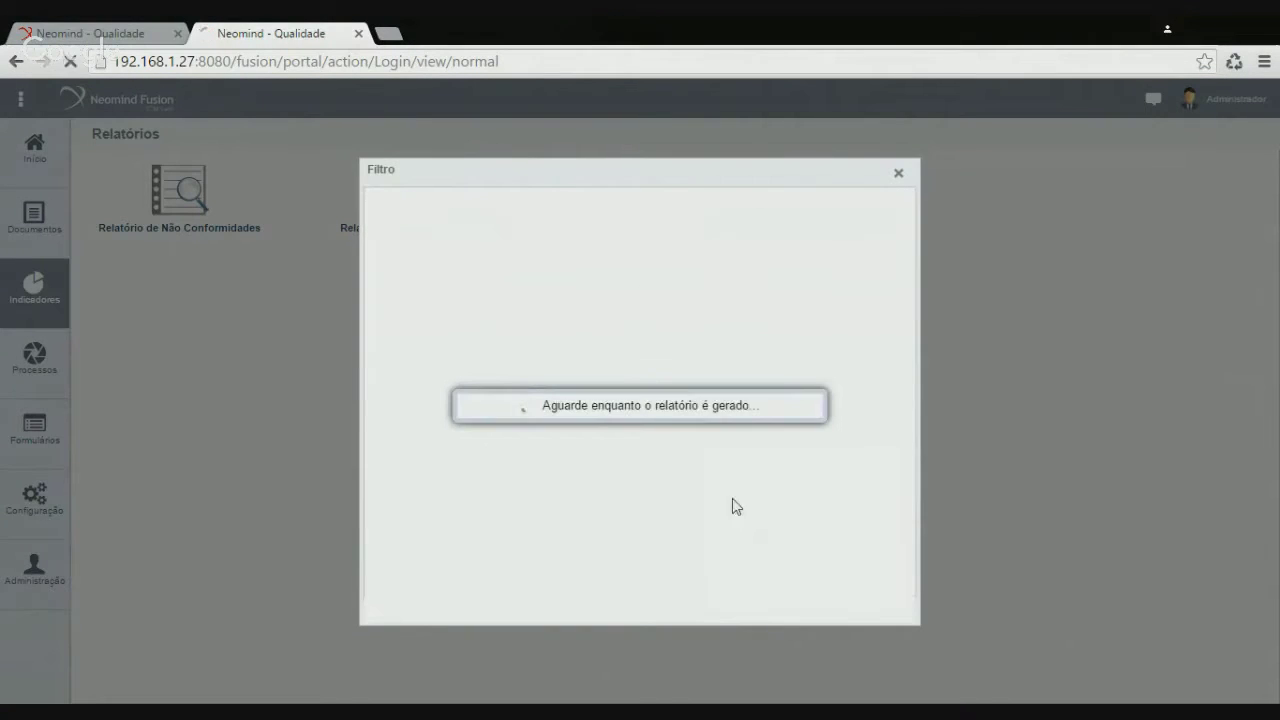
{"action": "left_click", "coordinate": [103, 695]}
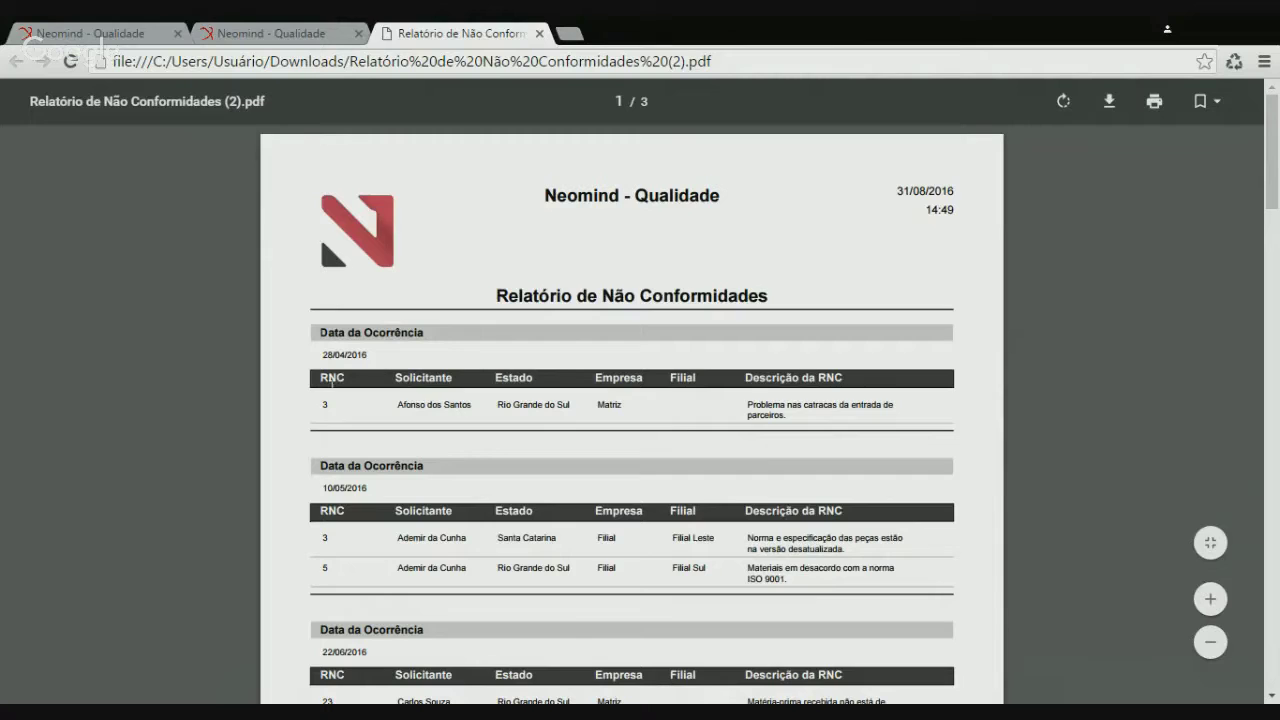
Inspect the first row's requester name and RNC description in the PDF
{"action": "left_click_drag", "start_coordinate": [404, 405], "coordinate": [567, 406]}
{"action": "left_click", "coordinate": [521, 390]}
{"action": "left_click", "coordinate": [653, 440]}
{"action": "left_click_drag", "start_coordinate": [746, 404], "coordinate": [790, 416]}
{"action": "left_click", "coordinate": [800, 430]}
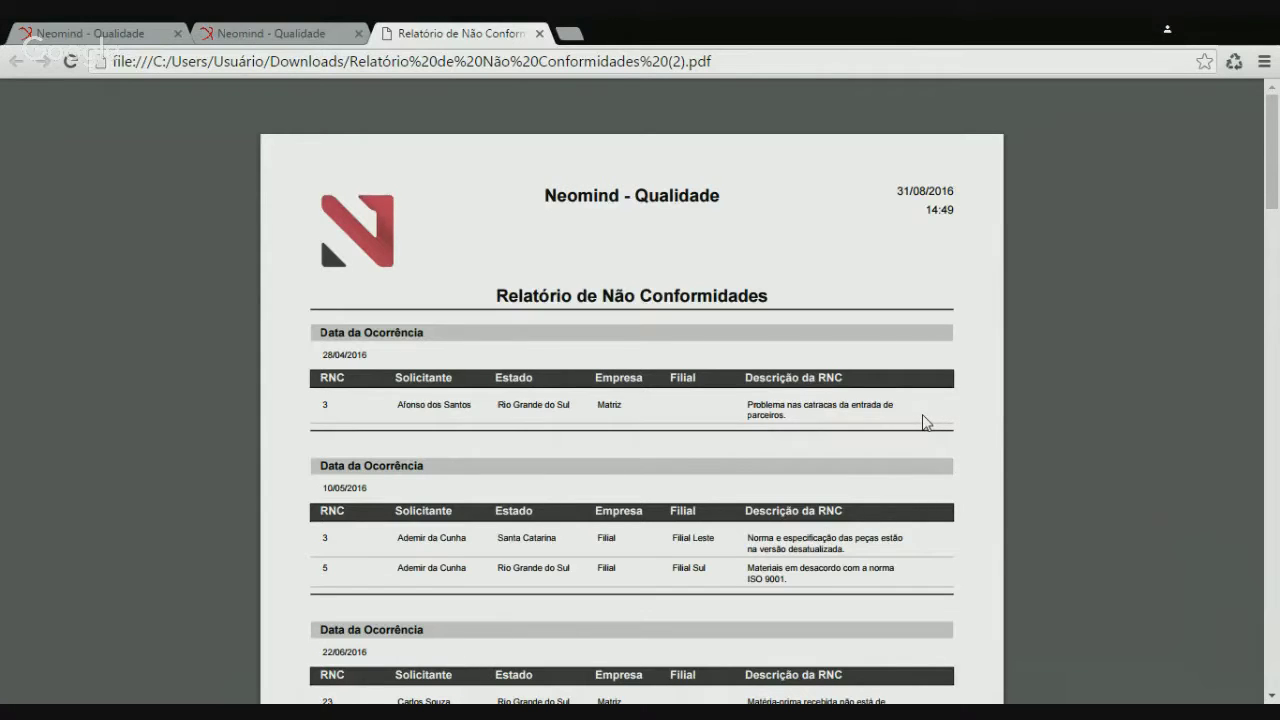
Scroll to the end of the report and check the total of 18 records
{"action": "scroll", "coordinate": [687, 457], "scroll_direction": "down", "scroll_amount": 2}
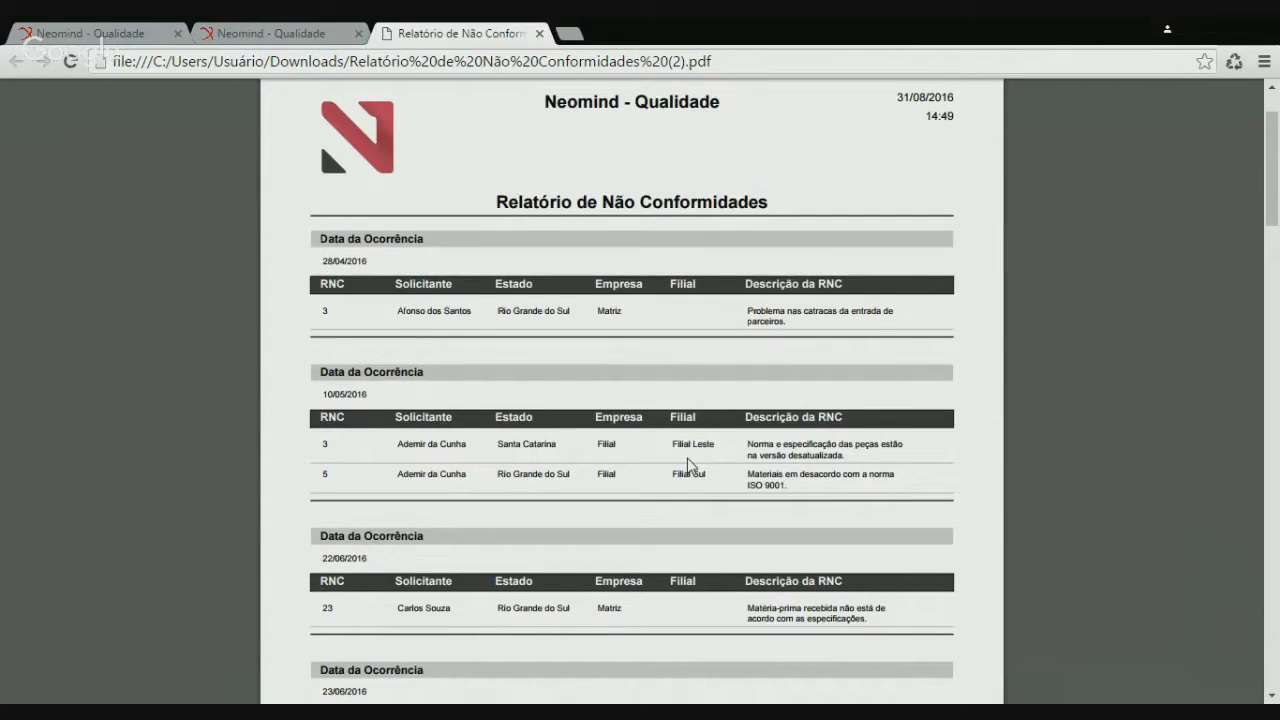
{"action": "scroll", "coordinate": [687, 463], "scroll_direction": "down", "scroll_amount": 10}
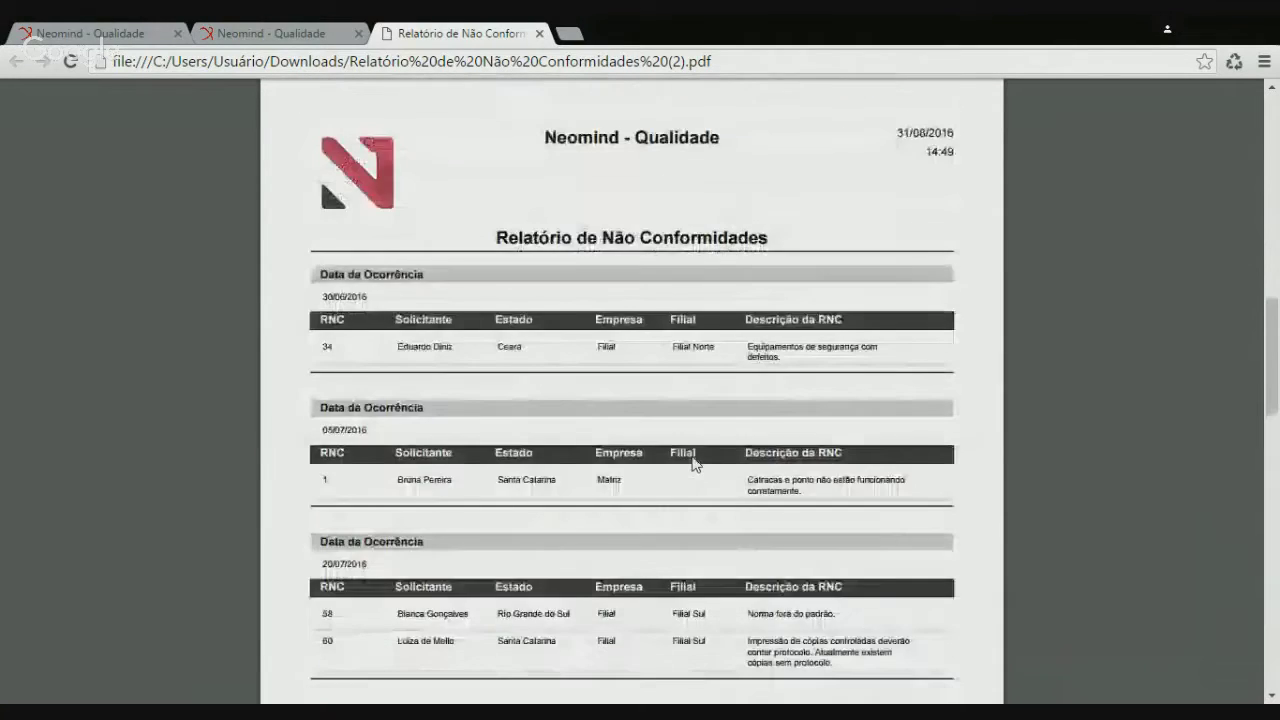
{"action": "scroll", "coordinate": [701, 483], "scroll_direction": "down", "scroll_amount": 10}
{"action": "scroll", "coordinate": [695, 463], "scroll_direction": "down", "scroll_amount": 10}
{"action": "left_click_drag", "start_coordinate": [423, 448], "coordinate": [338, 448]}
{"action": "left_click", "coordinate": [448, 447]}
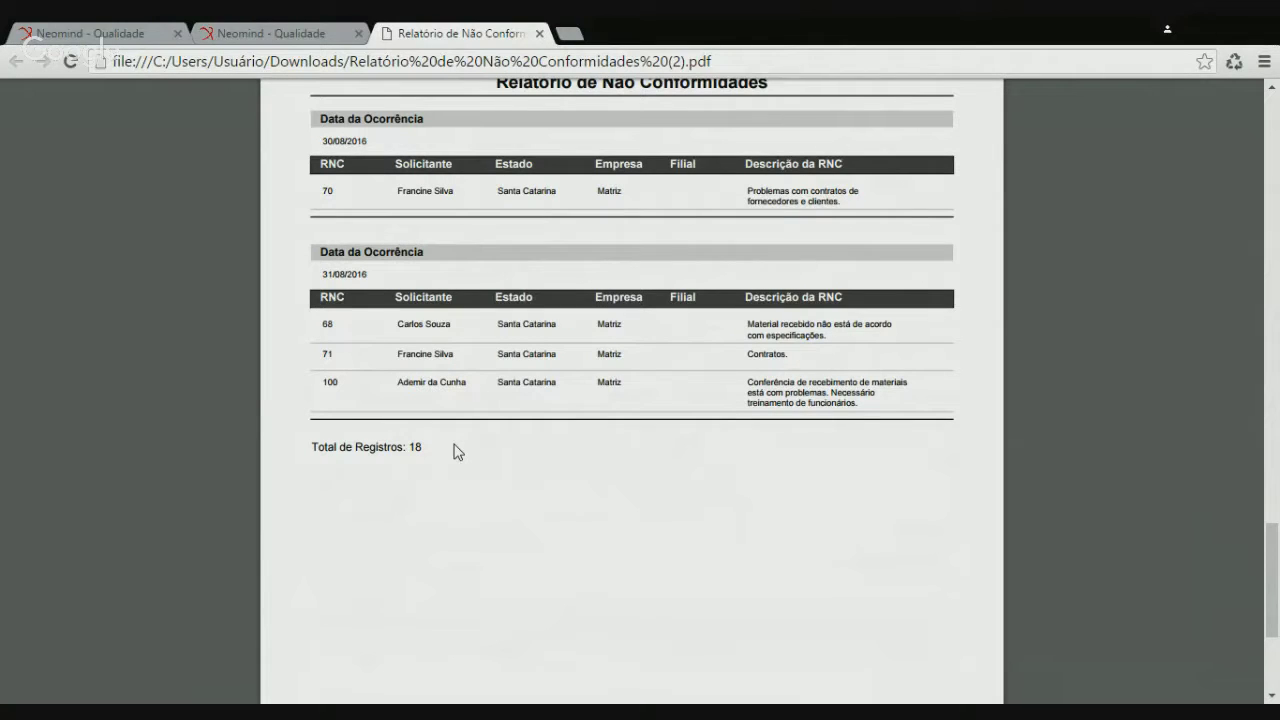
{"action": "left_click_drag", "start_coordinate": [441, 448], "coordinate": [406, 448]}
{"action": "left_click", "coordinate": [441, 449]}
Scroll back to the top, close the PDF, and cancel the Filtro dialog
{"action": "scroll", "coordinate": [576, 580], "scroll_direction": "up", "scroll_amount": 5}
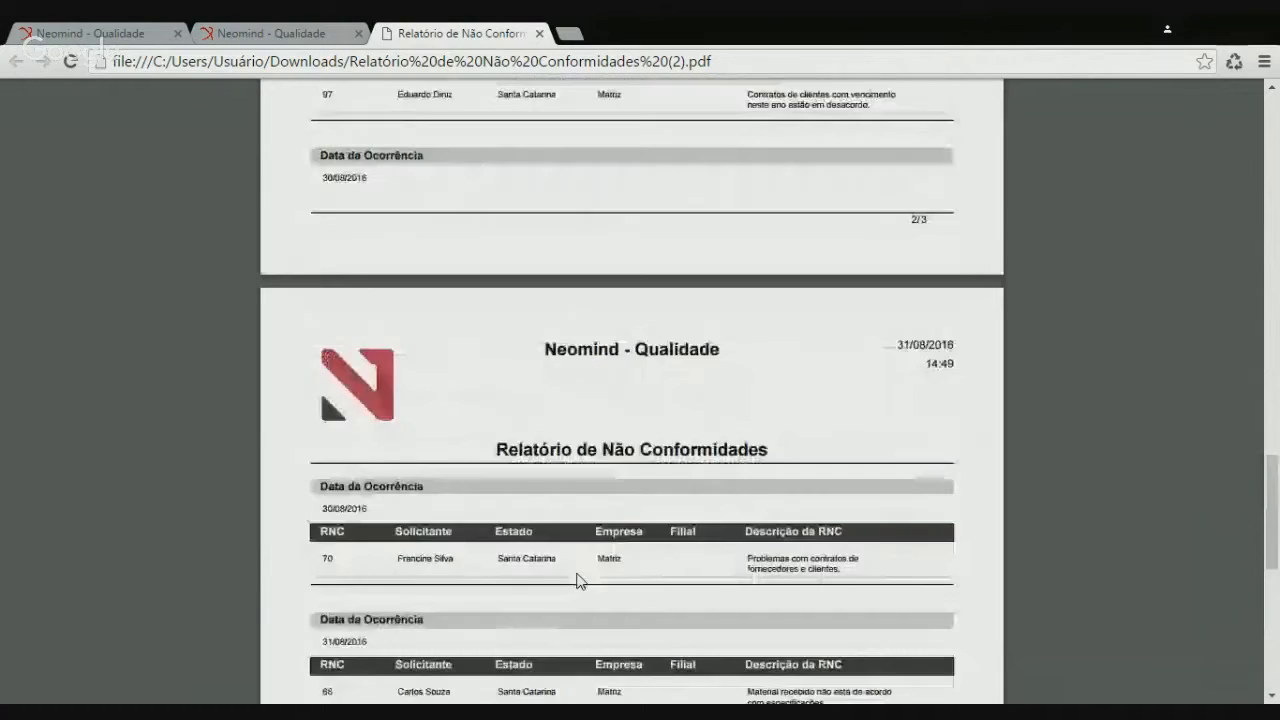
{"action": "scroll", "coordinate": [566, 550], "scroll_direction": "up", "scroll_amount": 3}
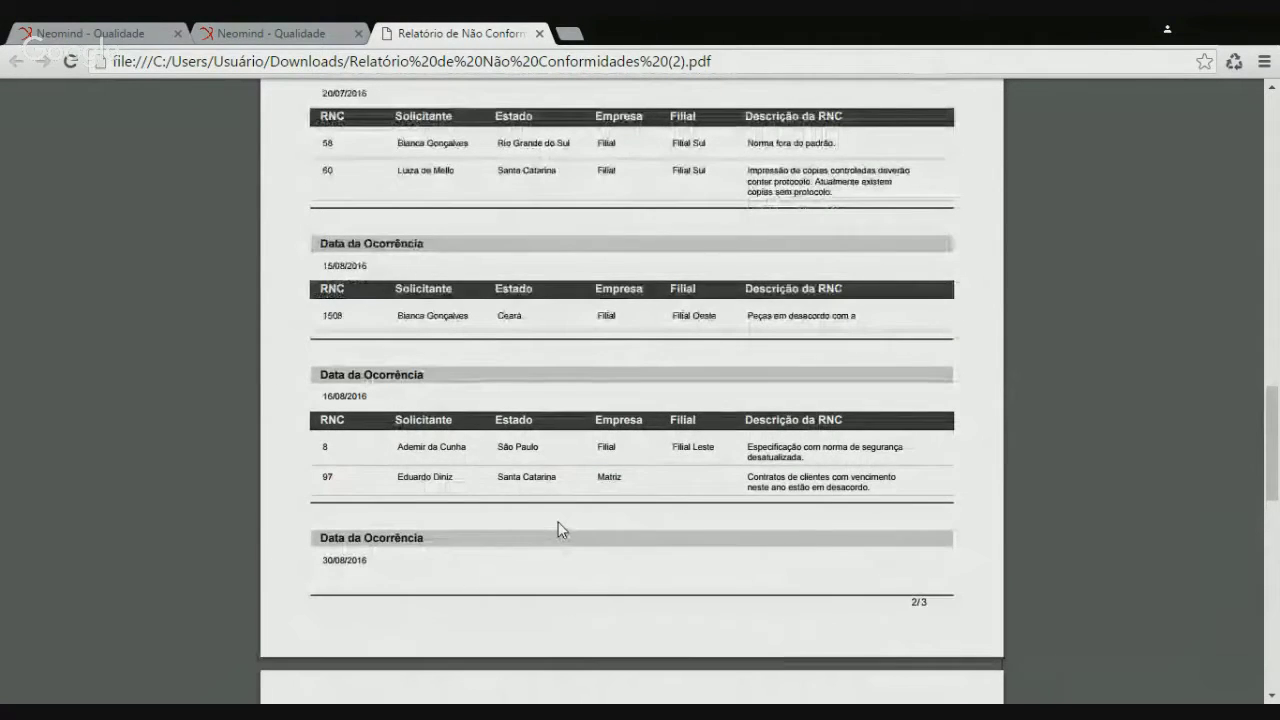
{"action": "scroll", "coordinate": [558, 528], "scroll_direction": "up", "scroll_amount": 1}
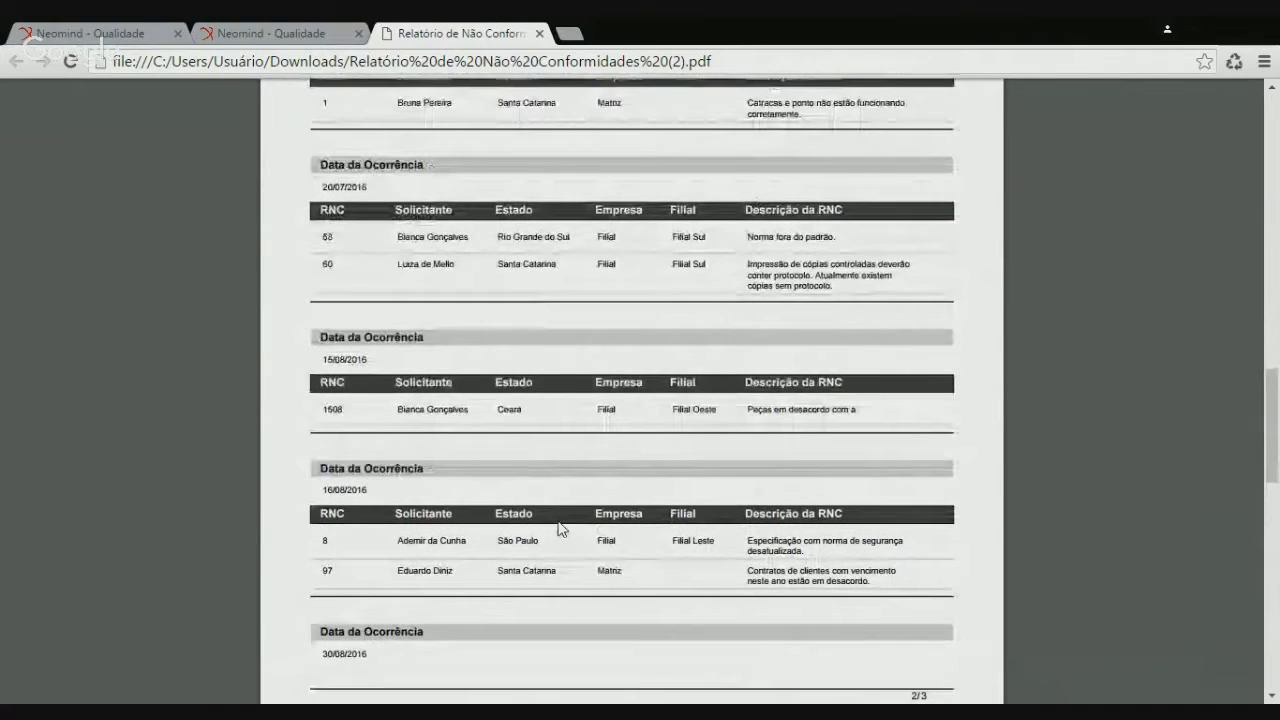
{"action": "scroll", "coordinate": [558, 528], "scroll_direction": "up", "scroll_amount": 6}
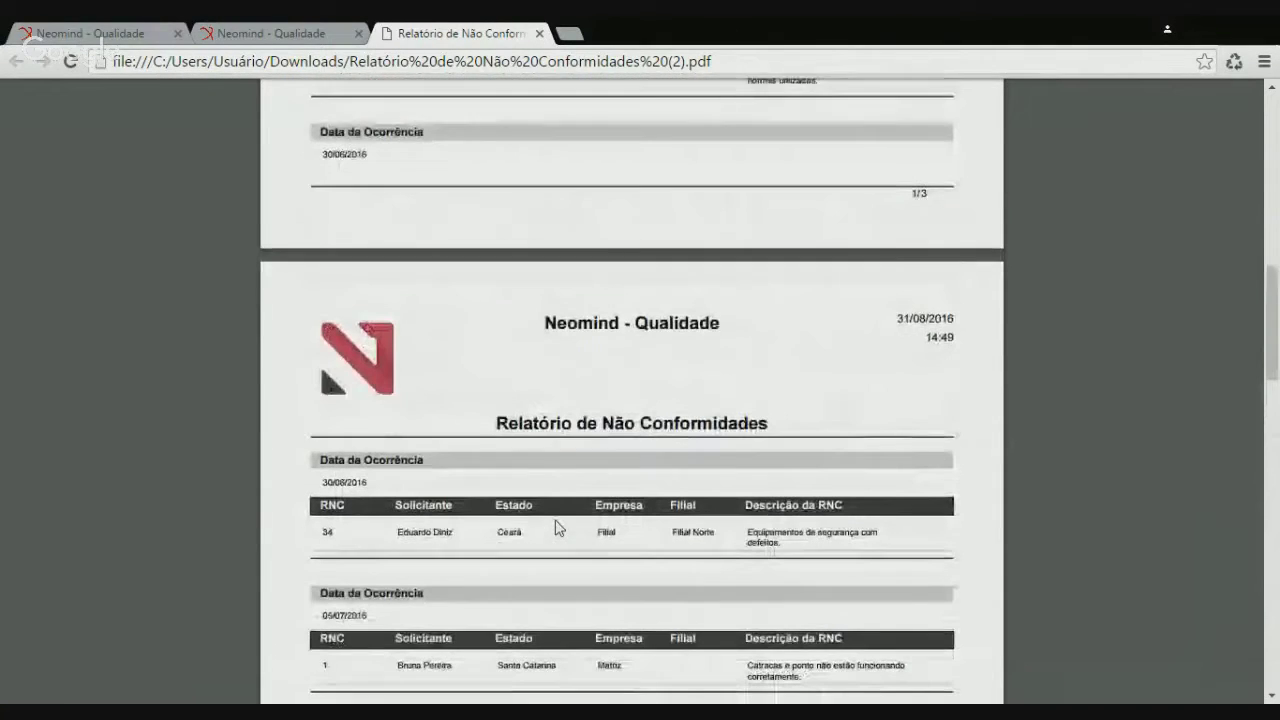
{"action": "left_click", "coordinate": [540, 33]}
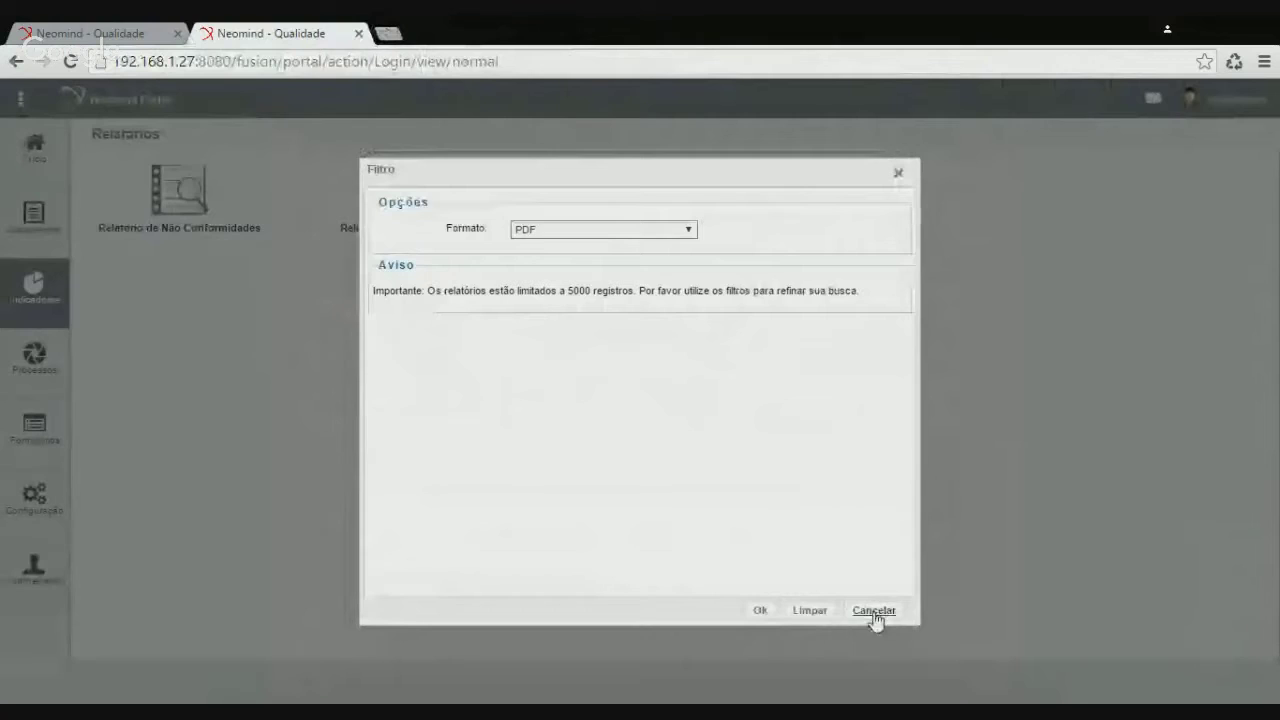
{"action": "left_click", "coordinate": [874, 611]}
Open the Relatório de Não Conformidades settings and scroll down to Filtros de Sistema
{"action": "left_click", "coordinate": [75, 34]}
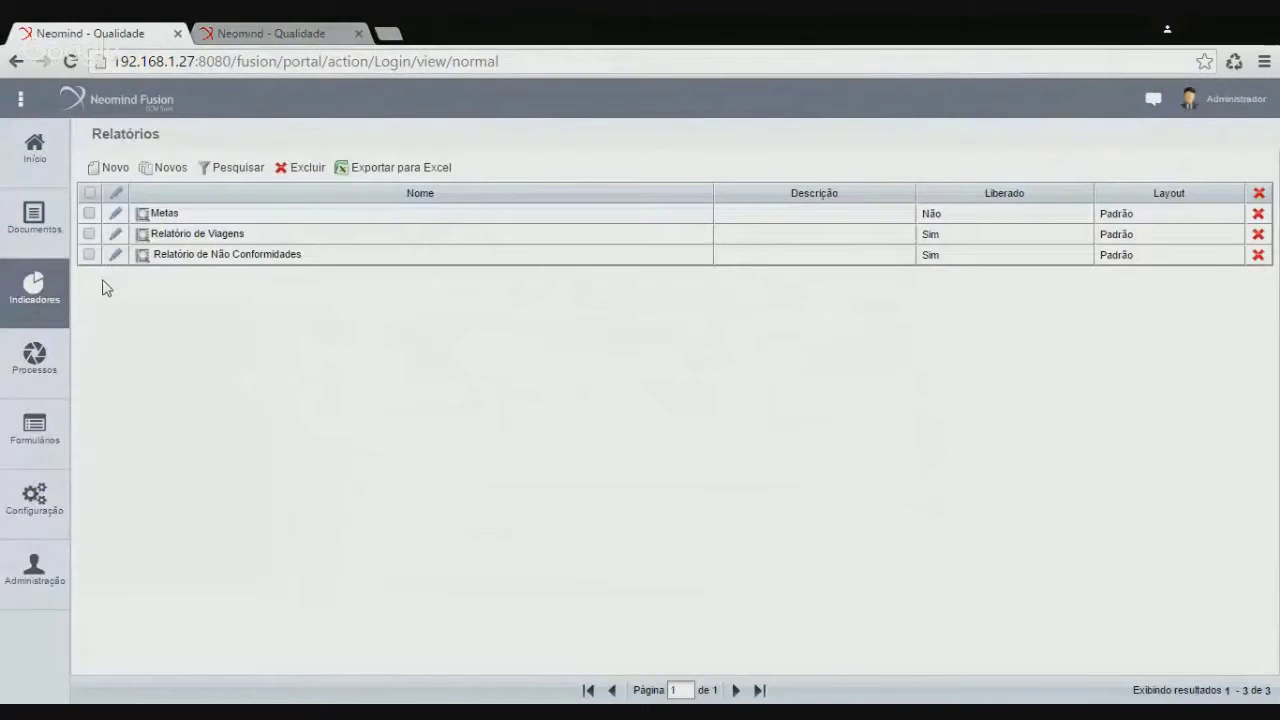
{"action": "left_click", "coordinate": [117, 256]}
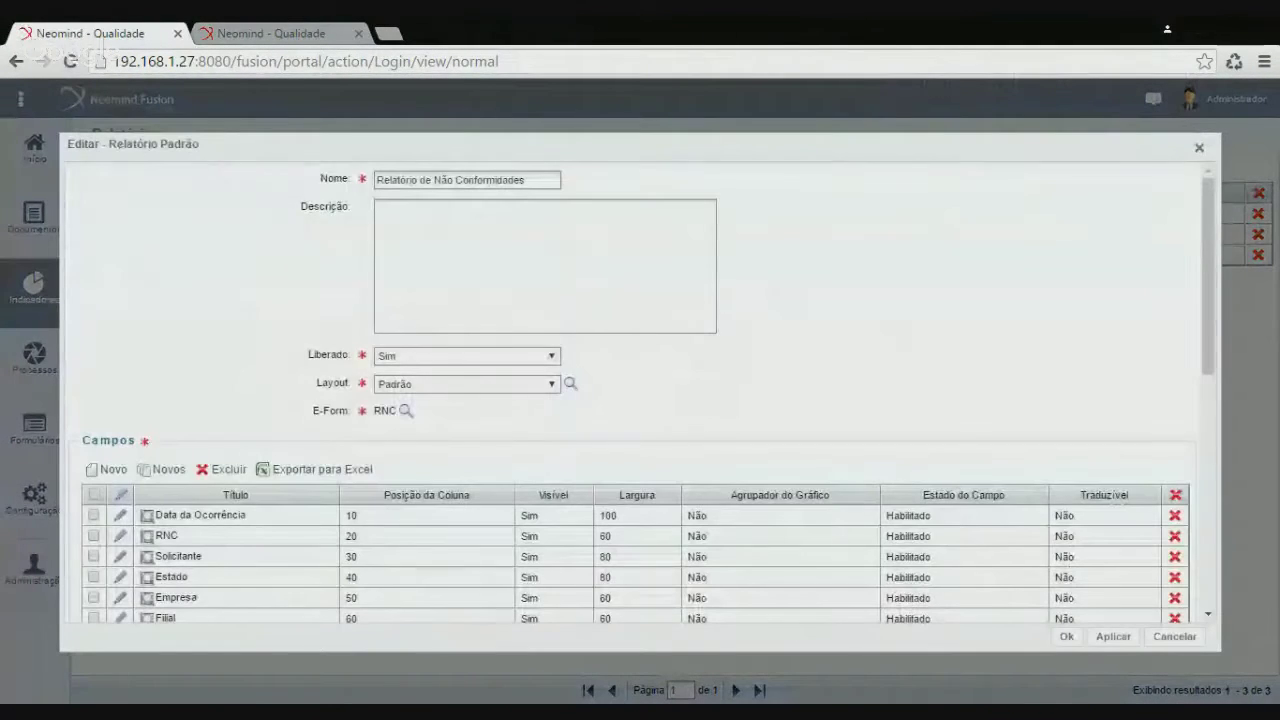
{"action": "scroll", "coordinate": [683, 394], "scroll_direction": "down", "scroll_amount": 1}
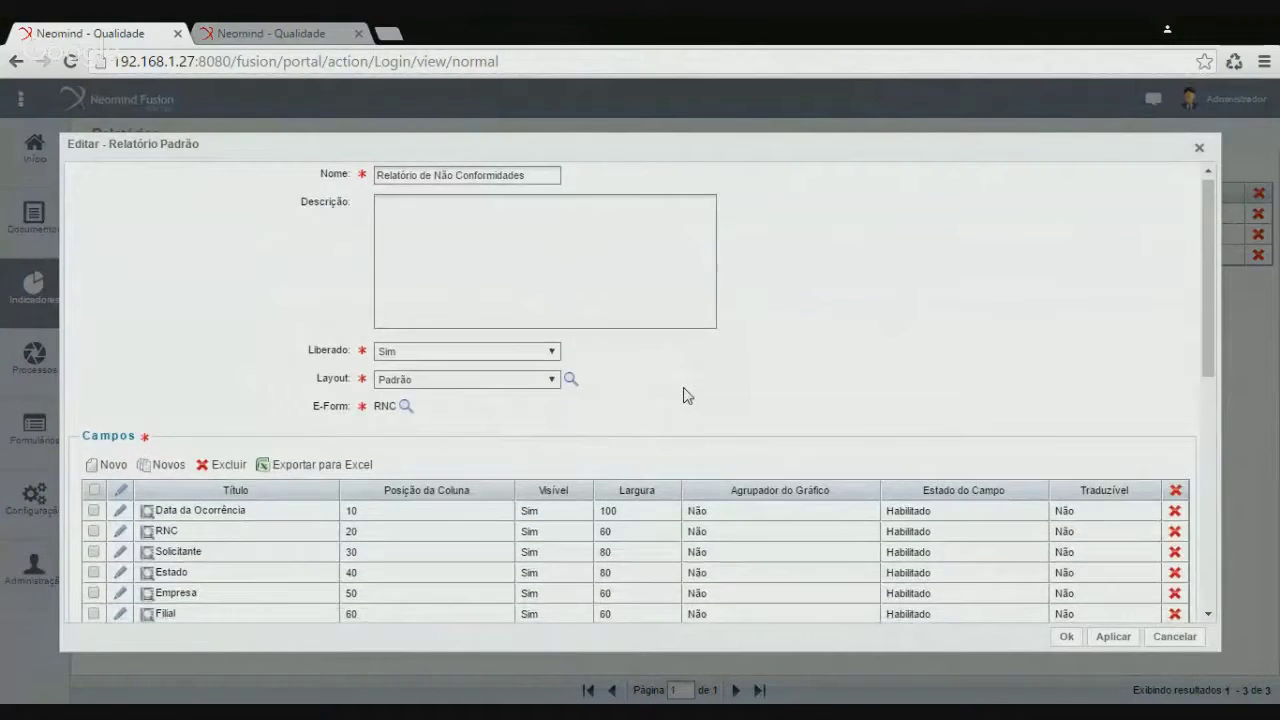
{"action": "scroll", "coordinate": [683, 394], "scroll_direction": "down", "scroll_amount": 2}
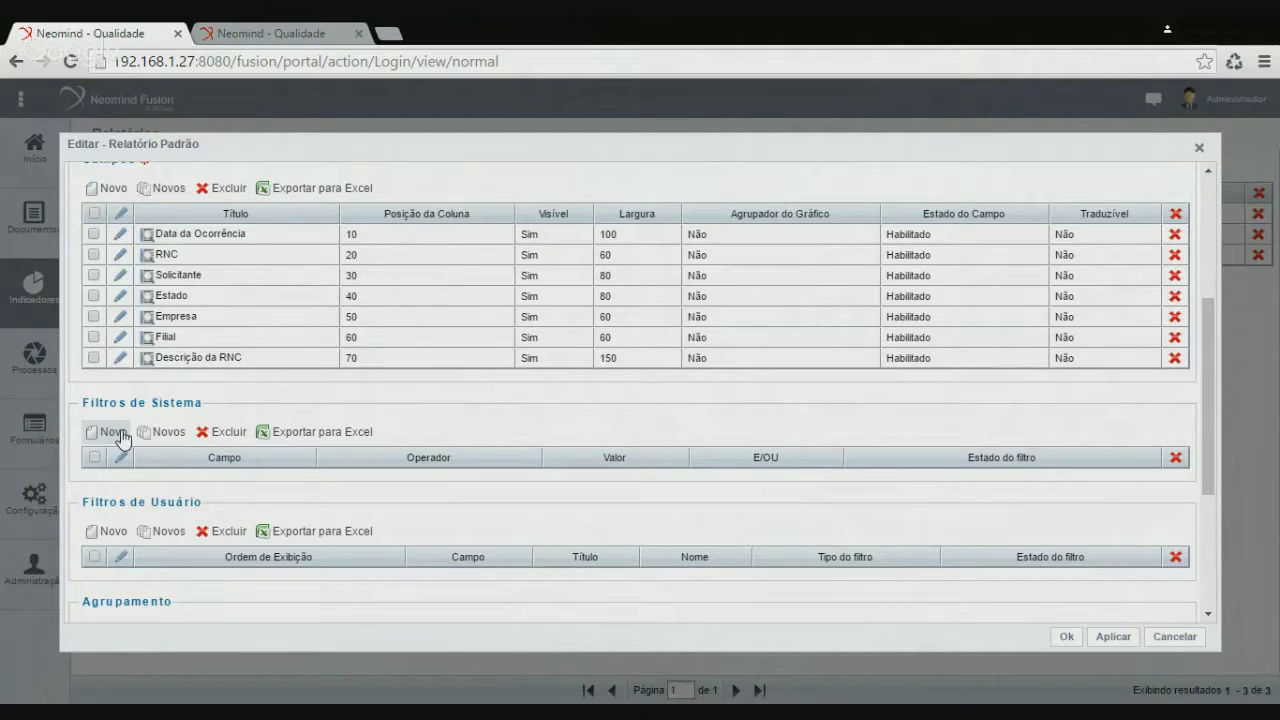
Add a system filter rncAprovada = true on RNC > RNC Aprovada? and save the report
{"action": "left_click", "coordinate": [113, 433]}
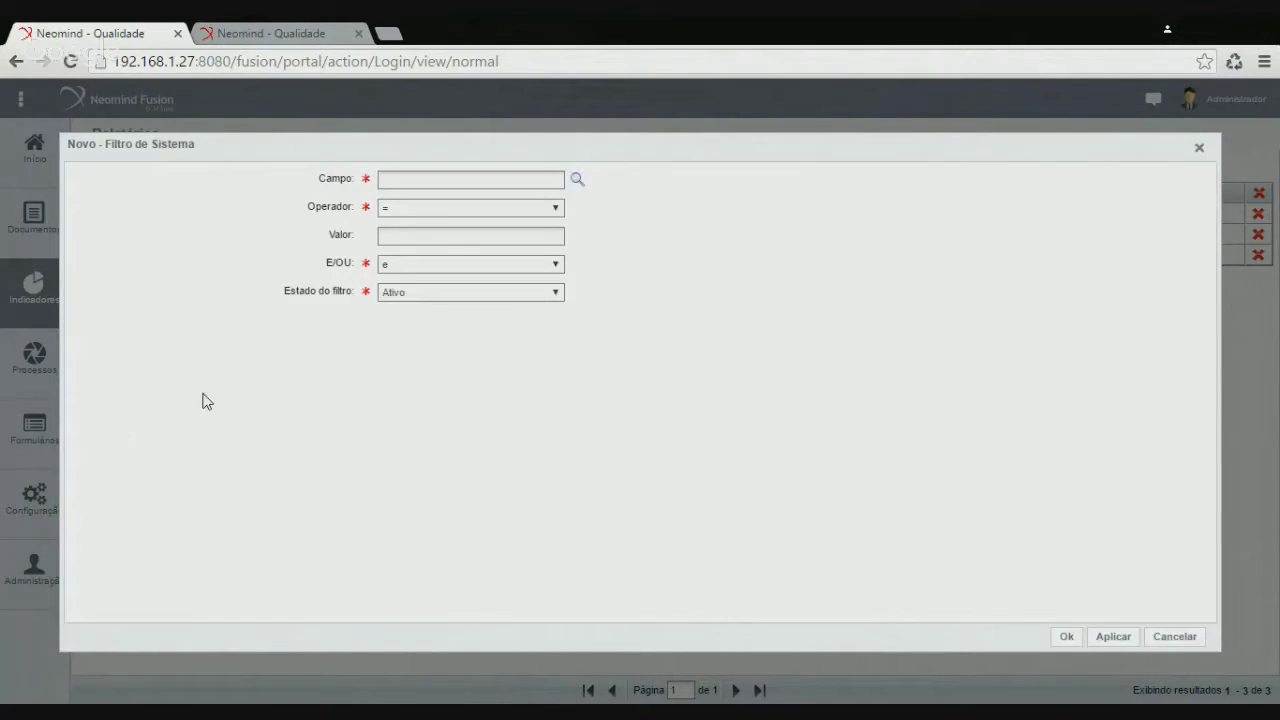
{"action": "left_click", "coordinate": [576, 181]}
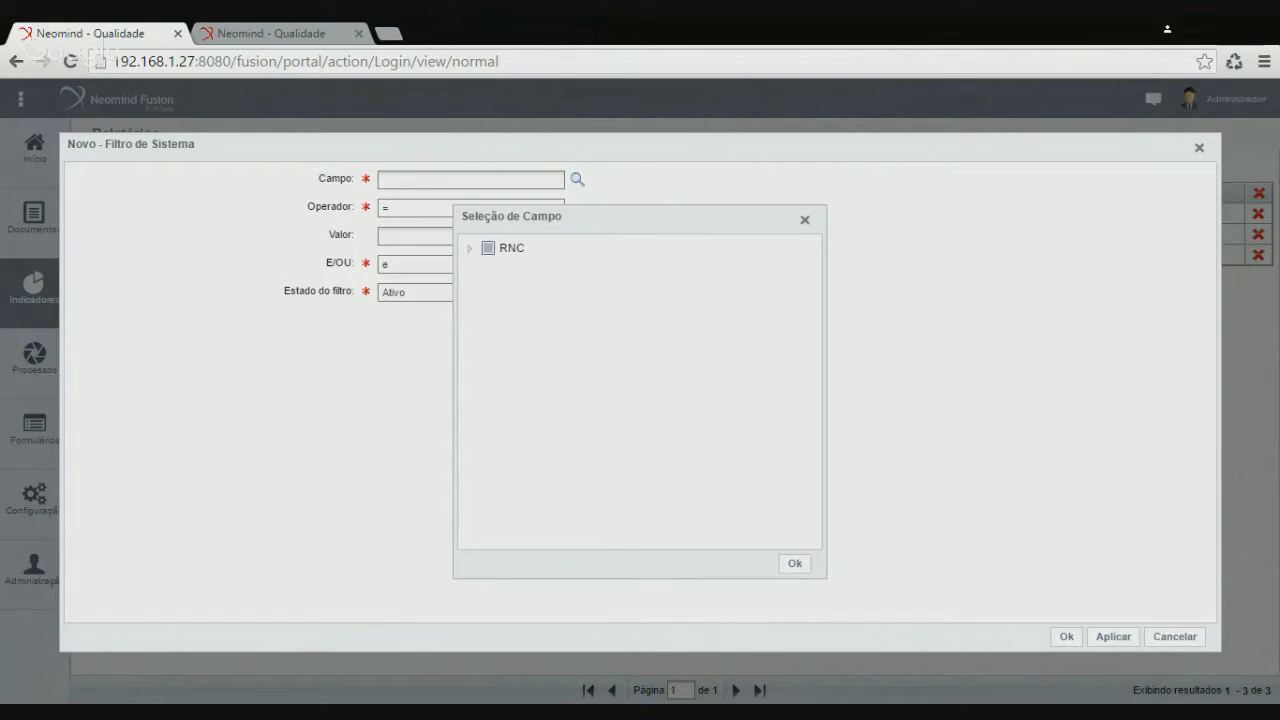
{"action": "left_click", "coordinate": [470, 249]}
{"action": "scroll", "coordinate": [600, 391], "scroll_direction": "down", "scroll_amount": 3}
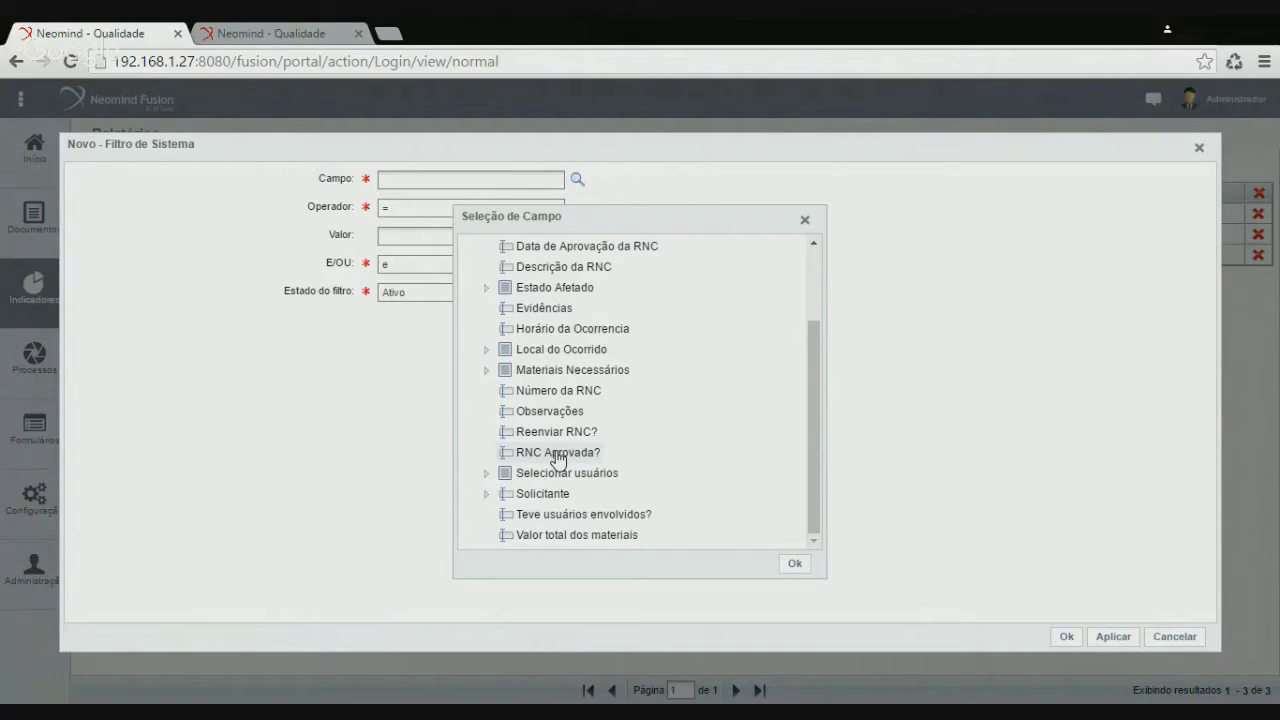
{"action": "left_click", "coordinate": [558, 455]}
{"action": "left_click", "coordinate": [796, 564]}
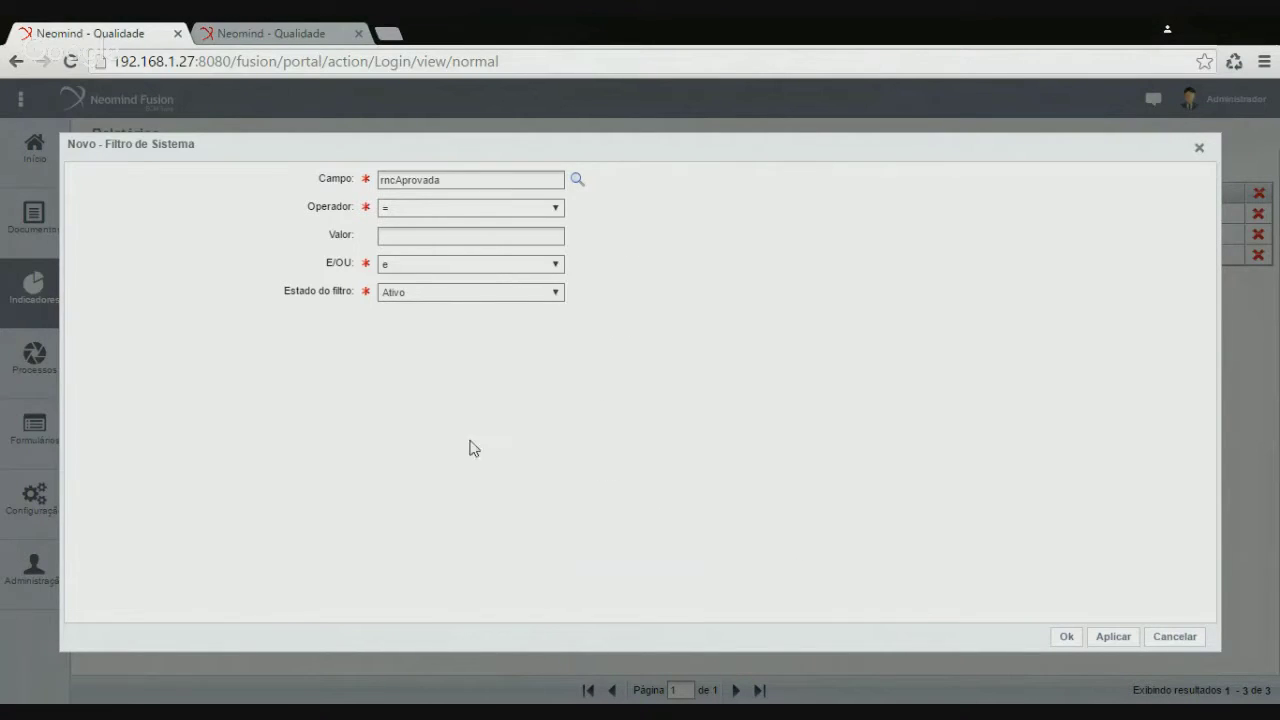
{"action": "left_click", "coordinate": [418, 234]}
{"action": "left_click", "coordinate": [1067, 637]}
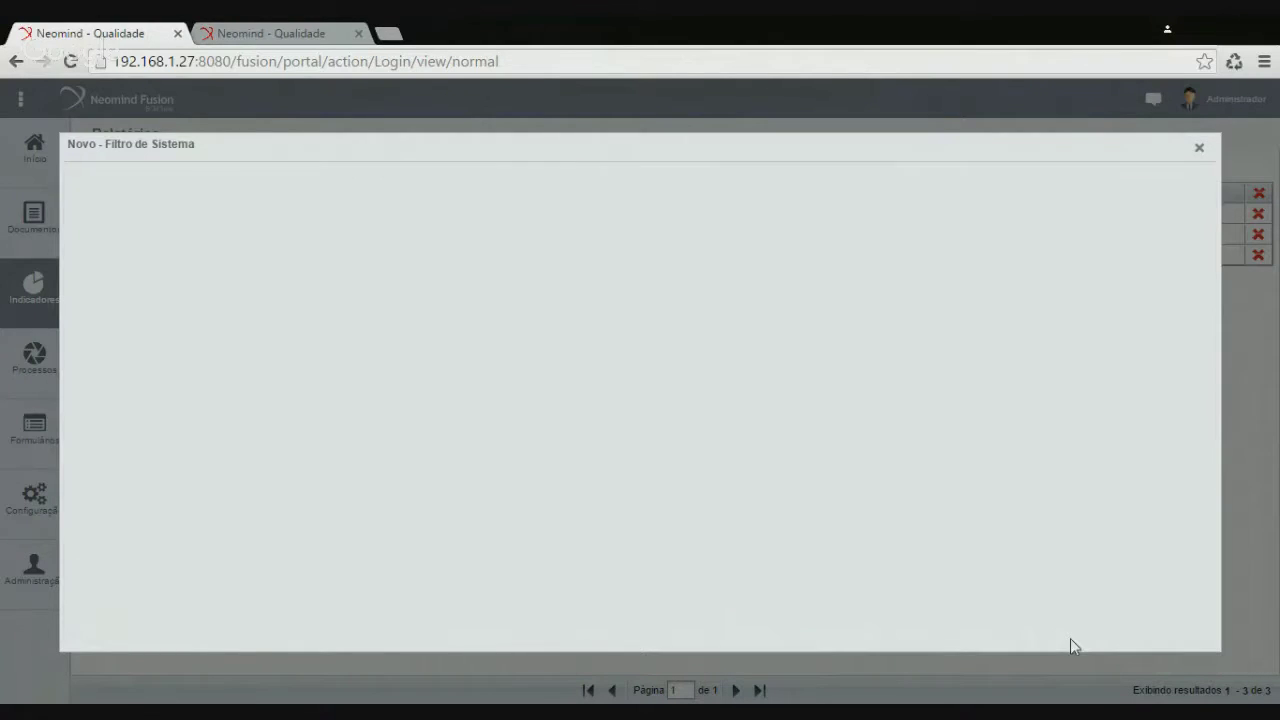
{"action": "left_click", "coordinate": [1068, 637]}
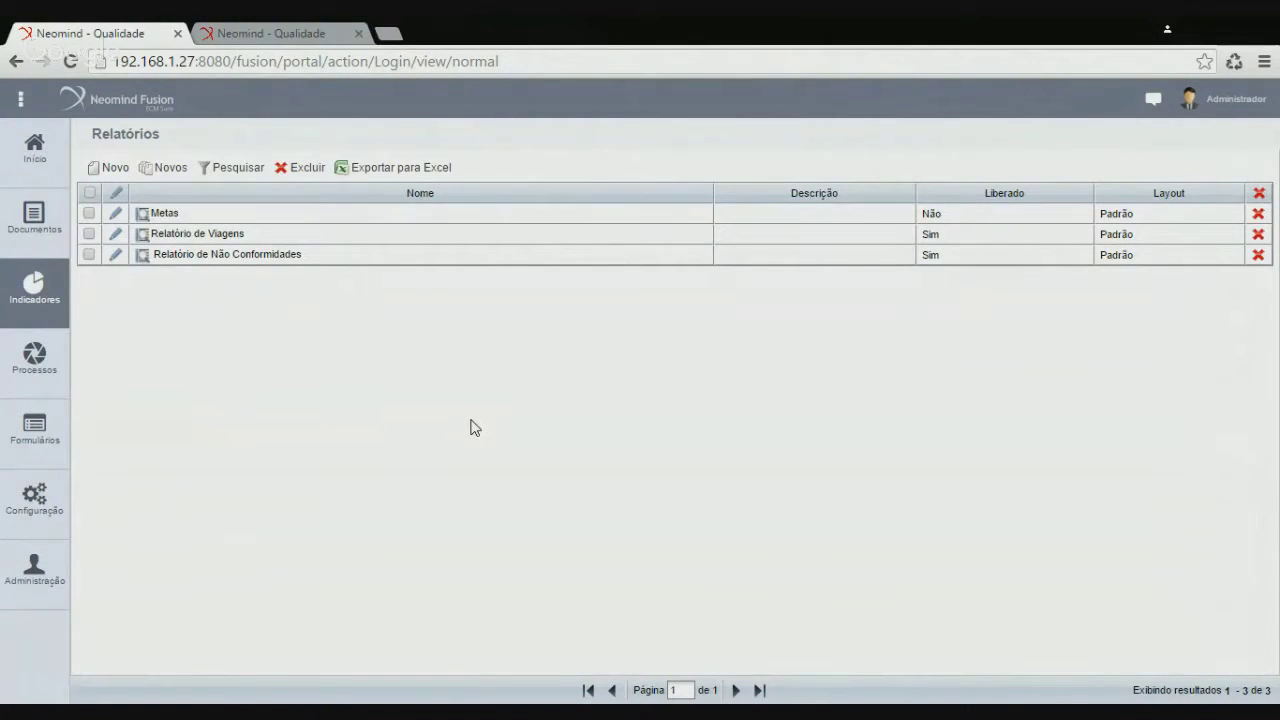
Regenerate the Relatório de Não Conformidades PDF with the approved-RNC filter and open it
{"action": "left_click", "coordinate": [285, 38]}
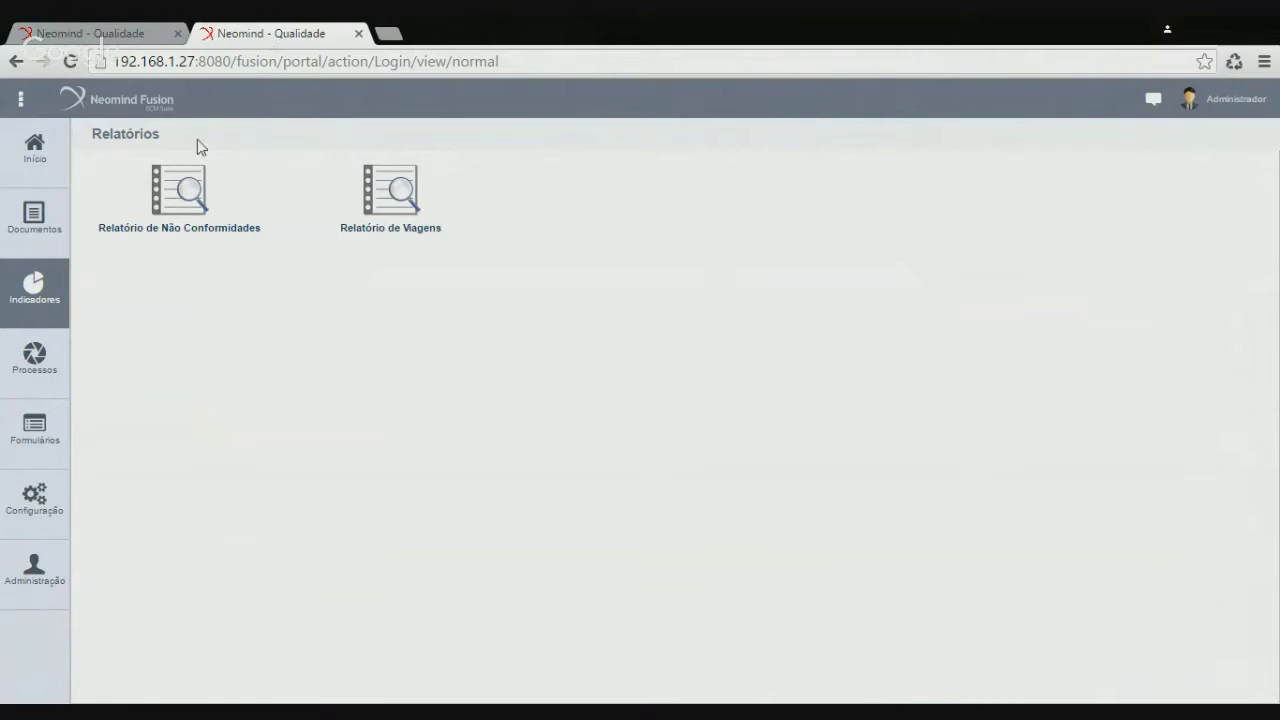
{"action": "left_click", "coordinate": [201, 203]}
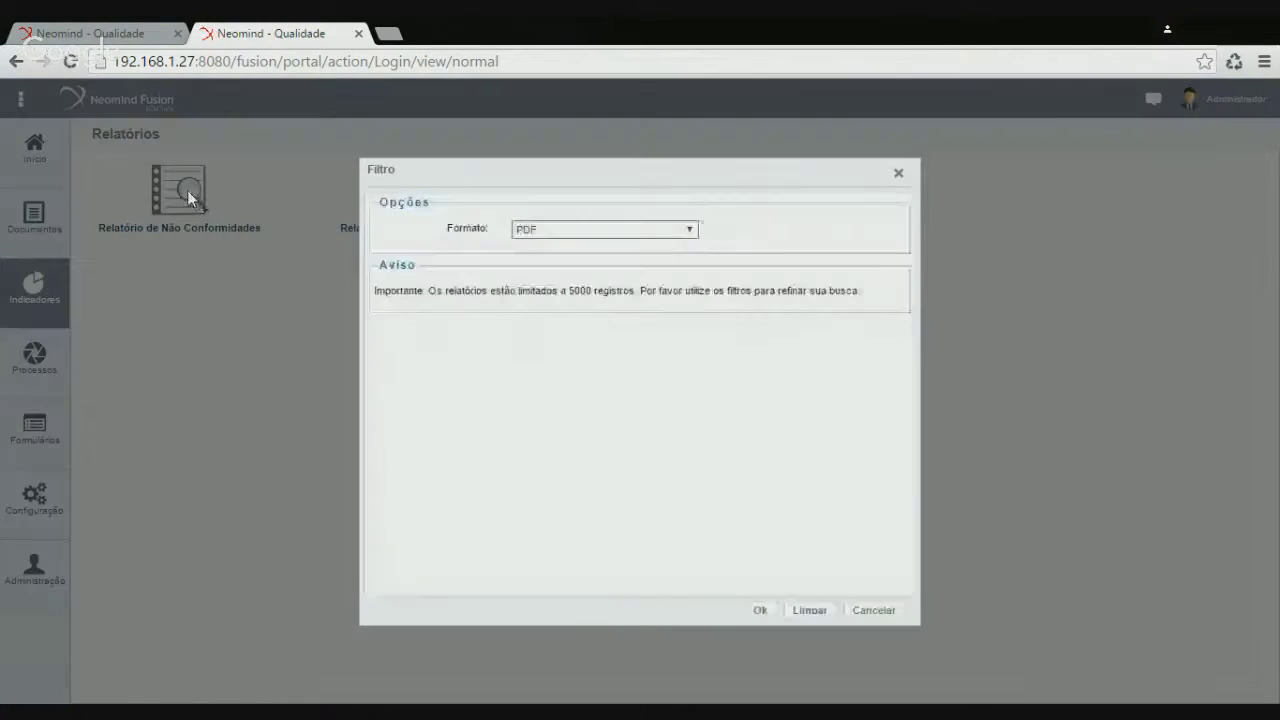
{"action": "left_click", "coordinate": [768, 611]}
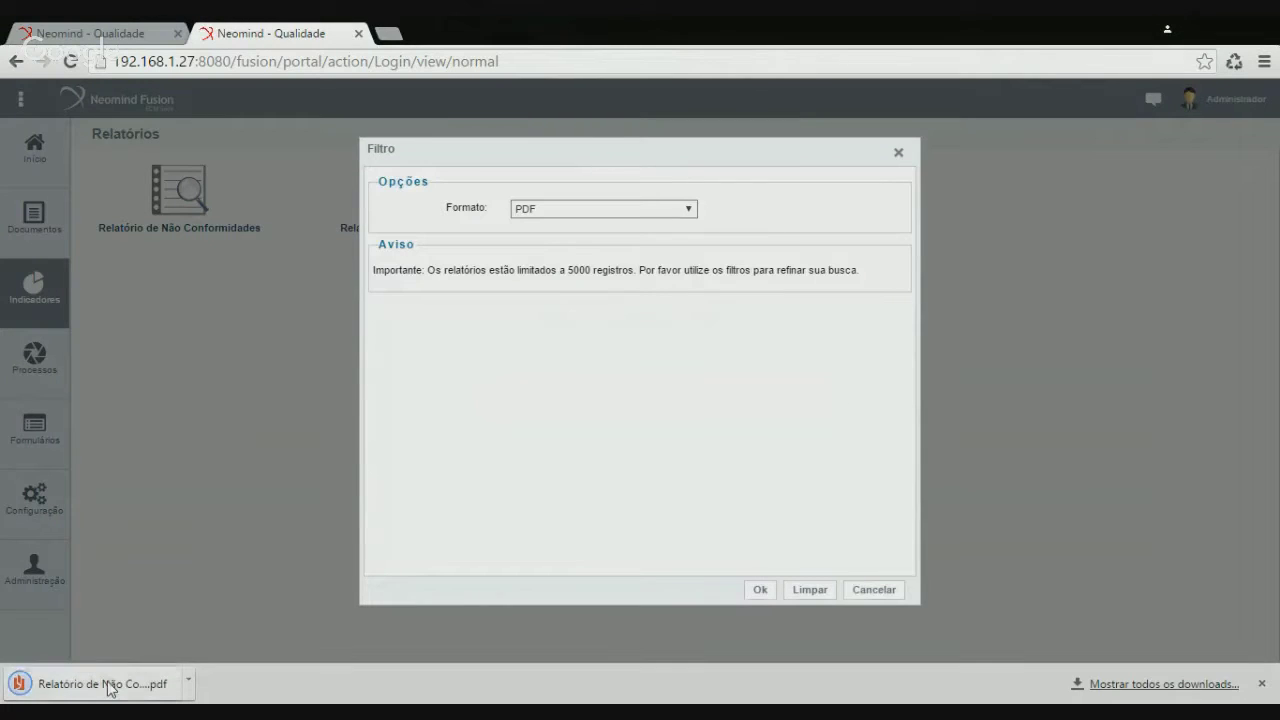
{"action": "left_click", "coordinate": [107, 684]}
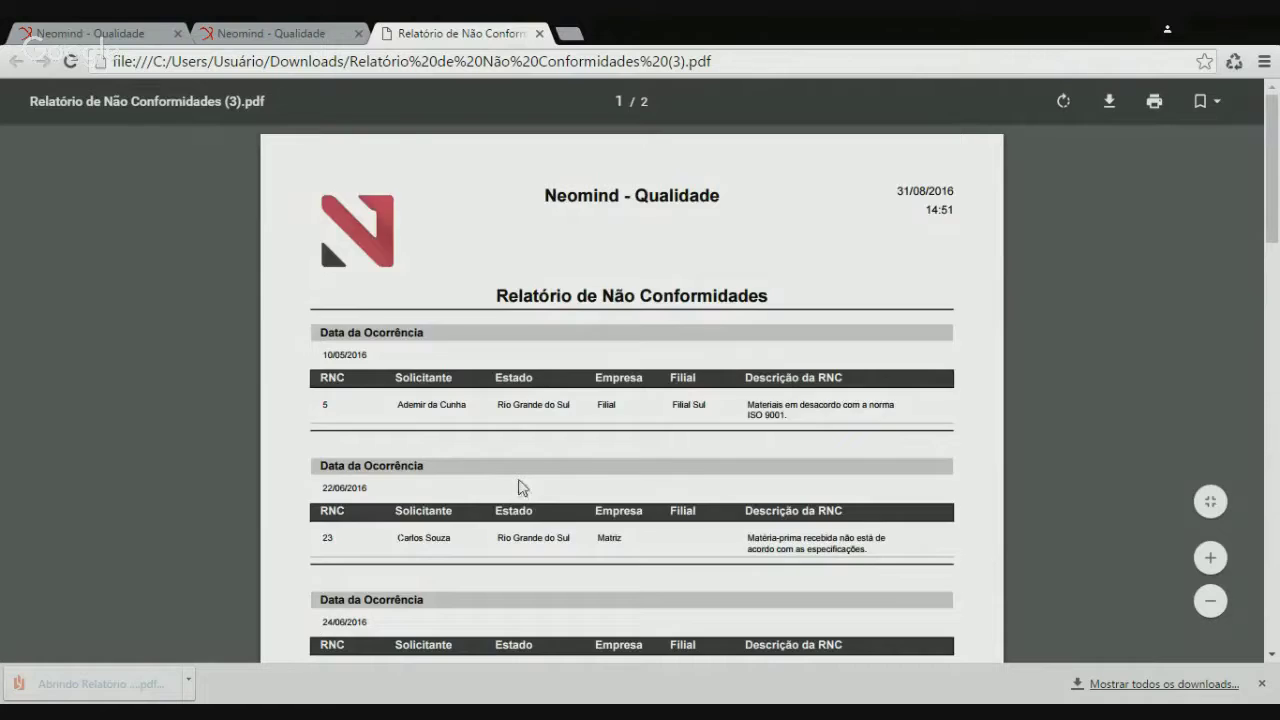
Confirm the filtered PDF totals 11 records, then close the PDF tab
{"action": "scroll", "coordinate": [518, 488], "scroll_direction": "down", "scroll_amount": 5}
{"action": "scroll", "coordinate": [465, 458], "scroll_direction": "down", "scroll_amount": 10}
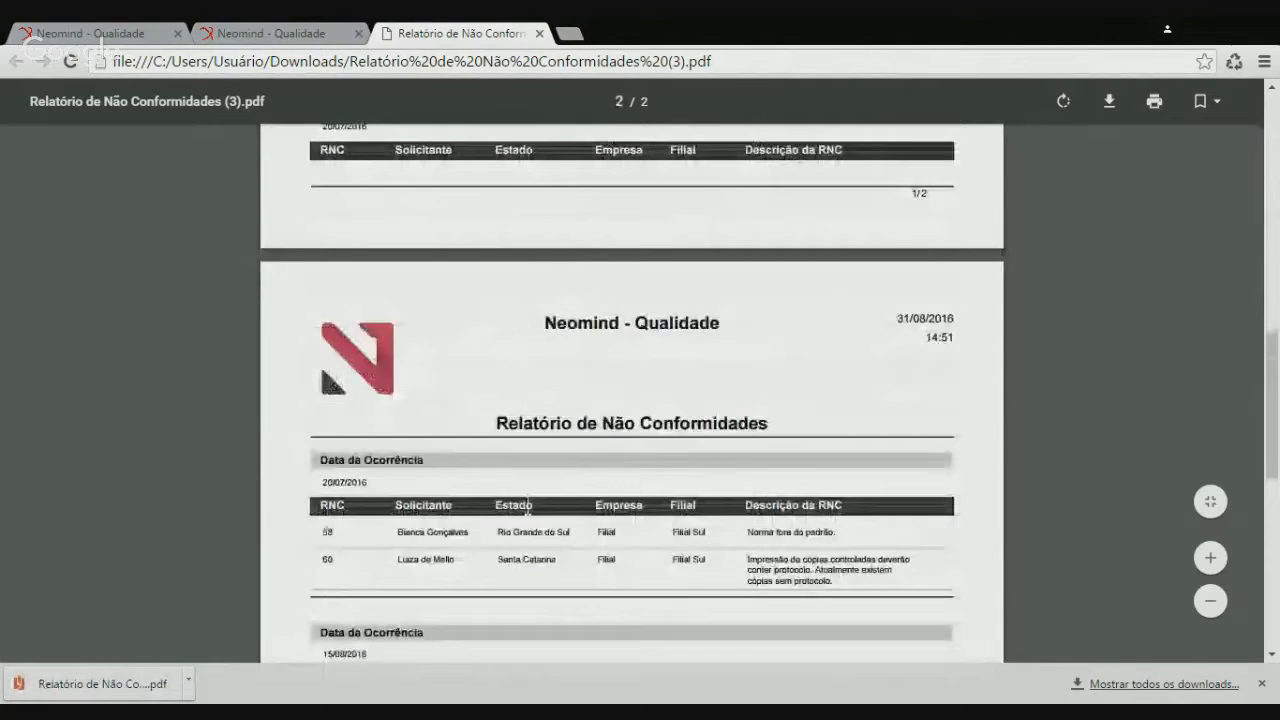
{"action": "left_click_drag", "start_coordinate": [434, 410], "coordinate": [311, 408]}
{"action": "left_click", "coordinate": [452, 428]}
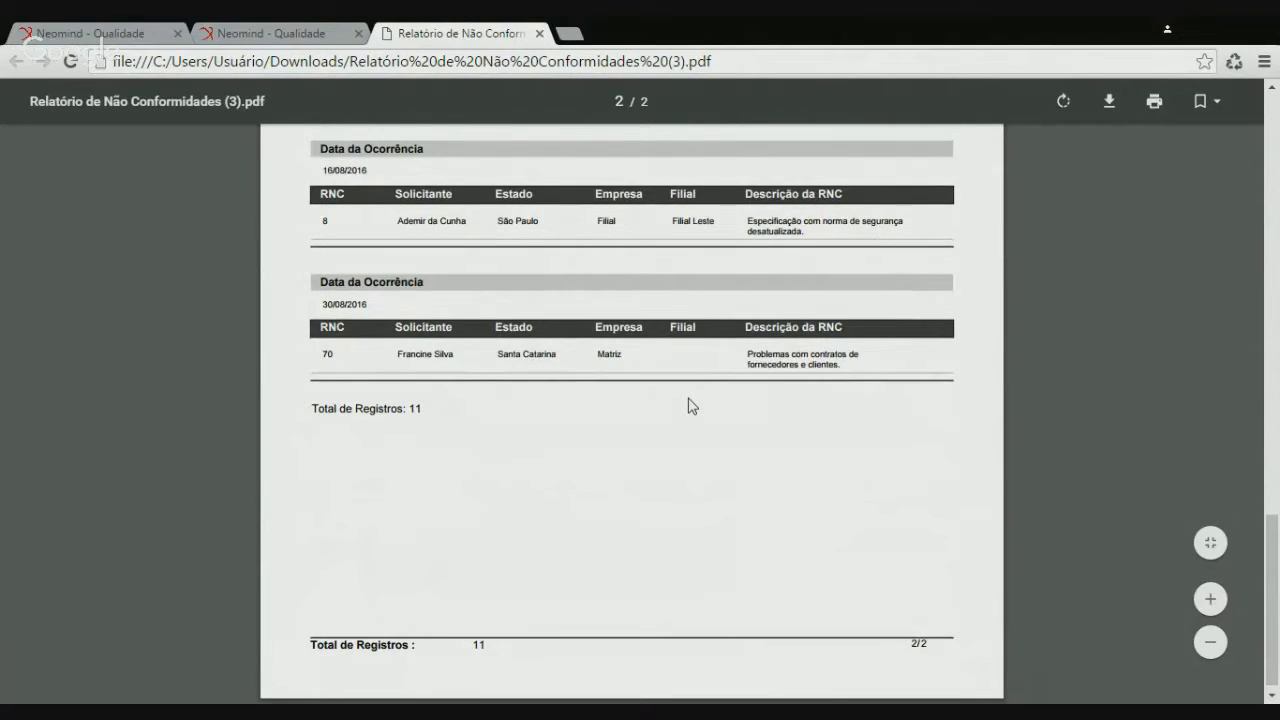
{"action": "scroll", "coordinate": [690, 405], "scroll_direction": "up", "scroll_amount": 3}
{"action": "scroll", "coordinate": [688, 405], "scroll_direction": "up", "scroll_amount": 10}
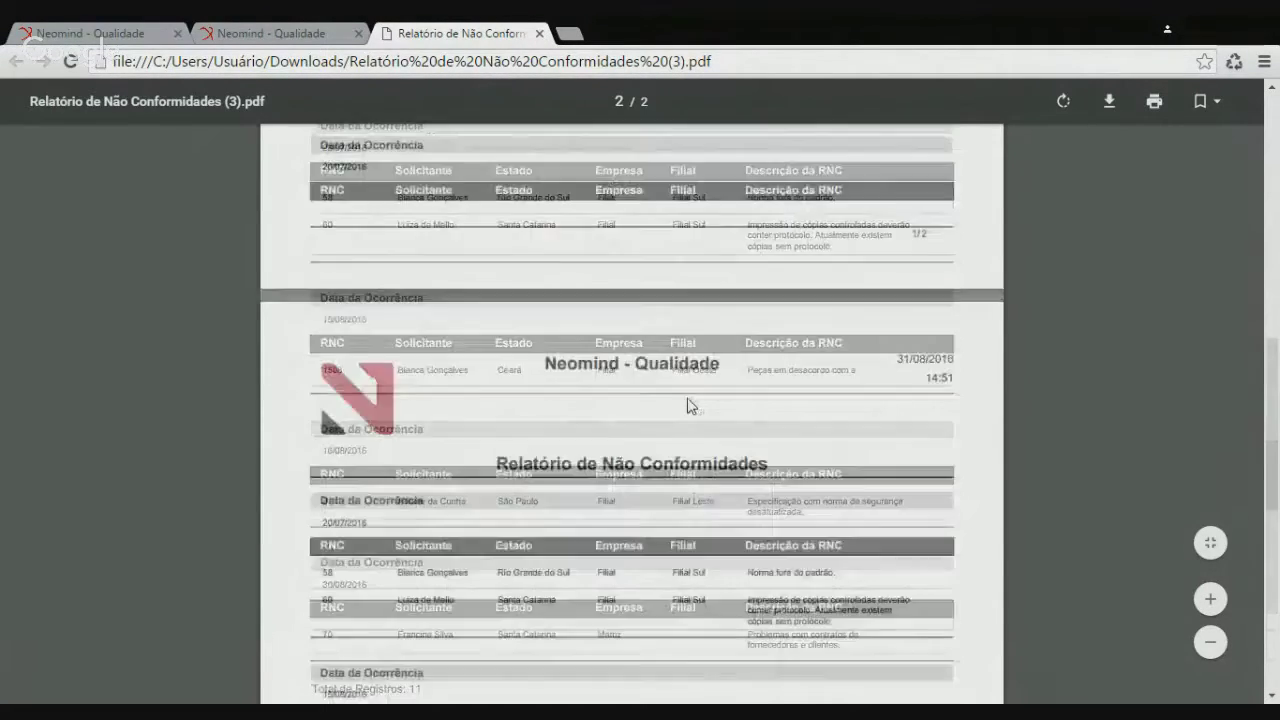
{"action": "scroll", "coordinate": [687, 400], "scroll_direction": "up", "scroll_amount": 3}
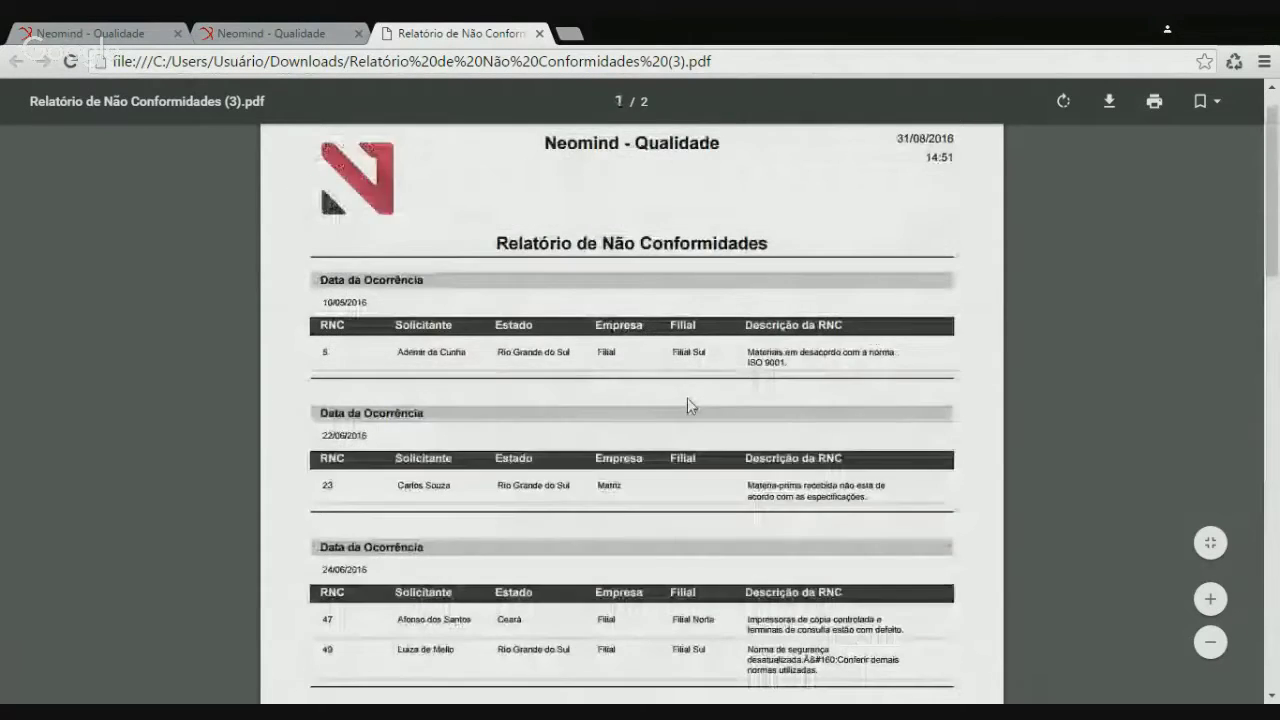
{"action": "left_click", "coordinate": [539, 33]}
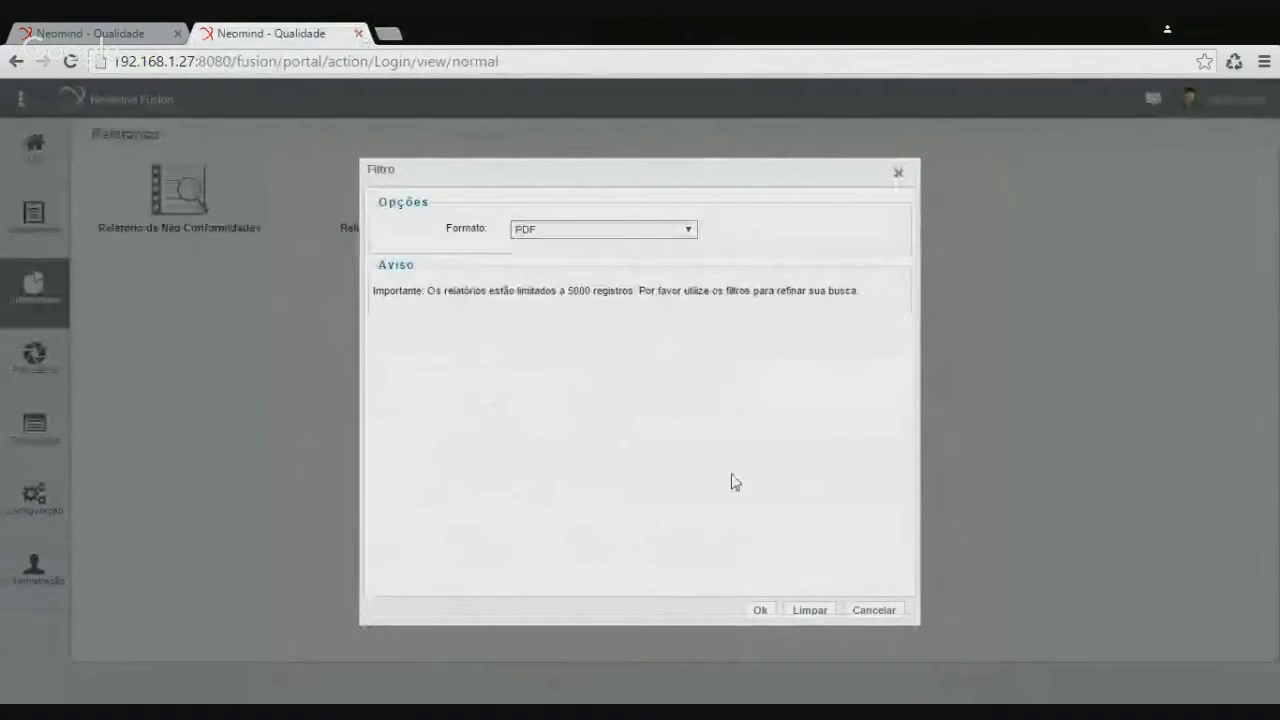
Cancel the Filtro dialog and reopen the Relatório de Não Conformidades settings for editing
{"action": "left_click", "coordinate": [873, 610]}
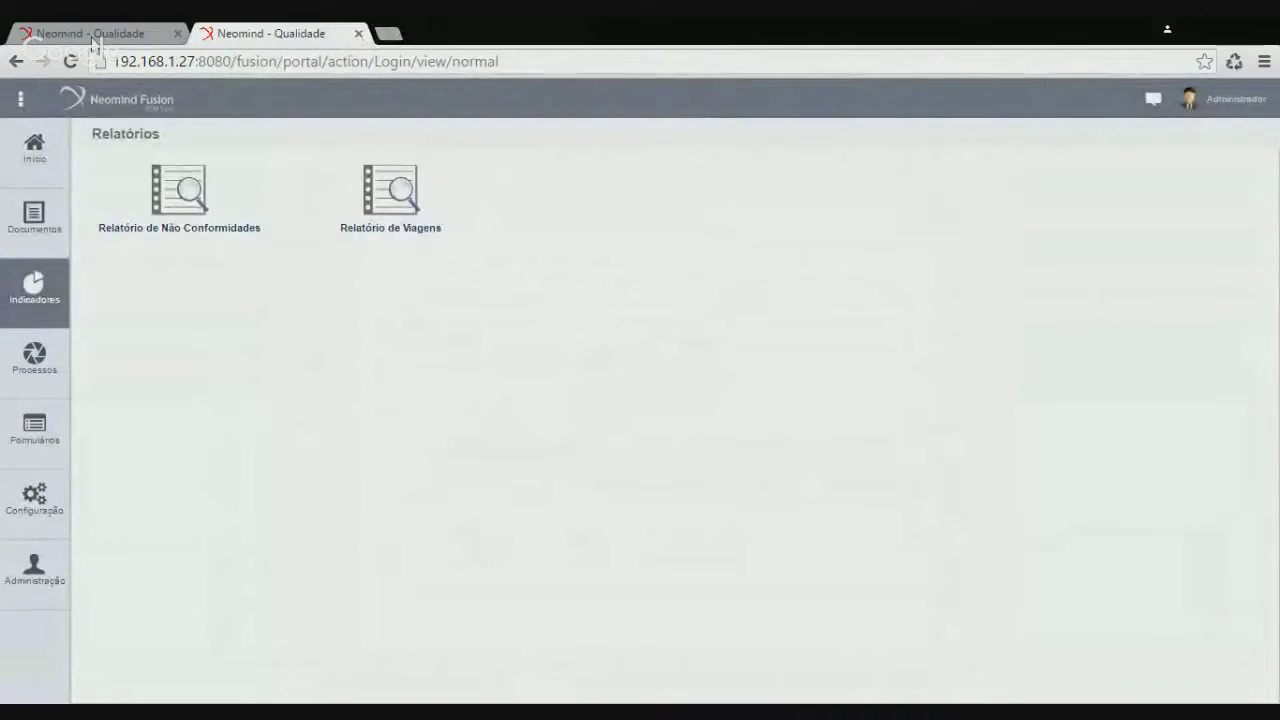
{"action": "left_click", "coordinate": [94, 34]}
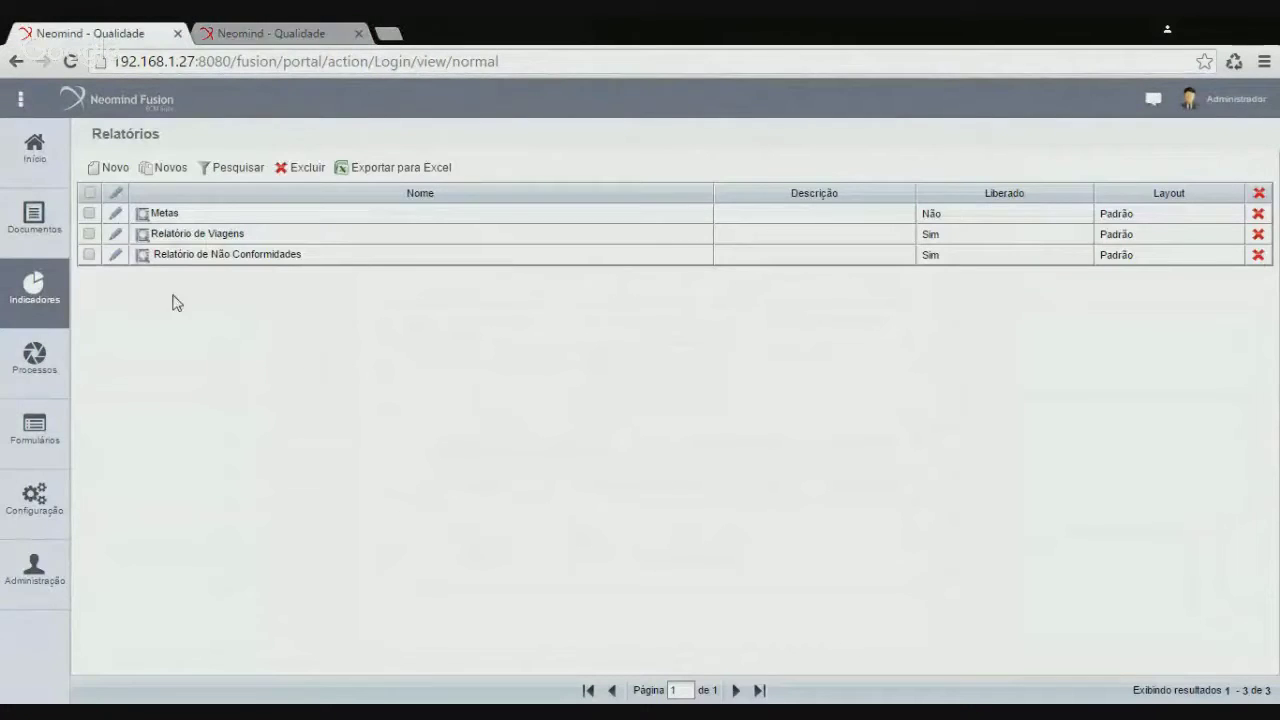
{"action": "left_click", "coordinate": [116, 255]}
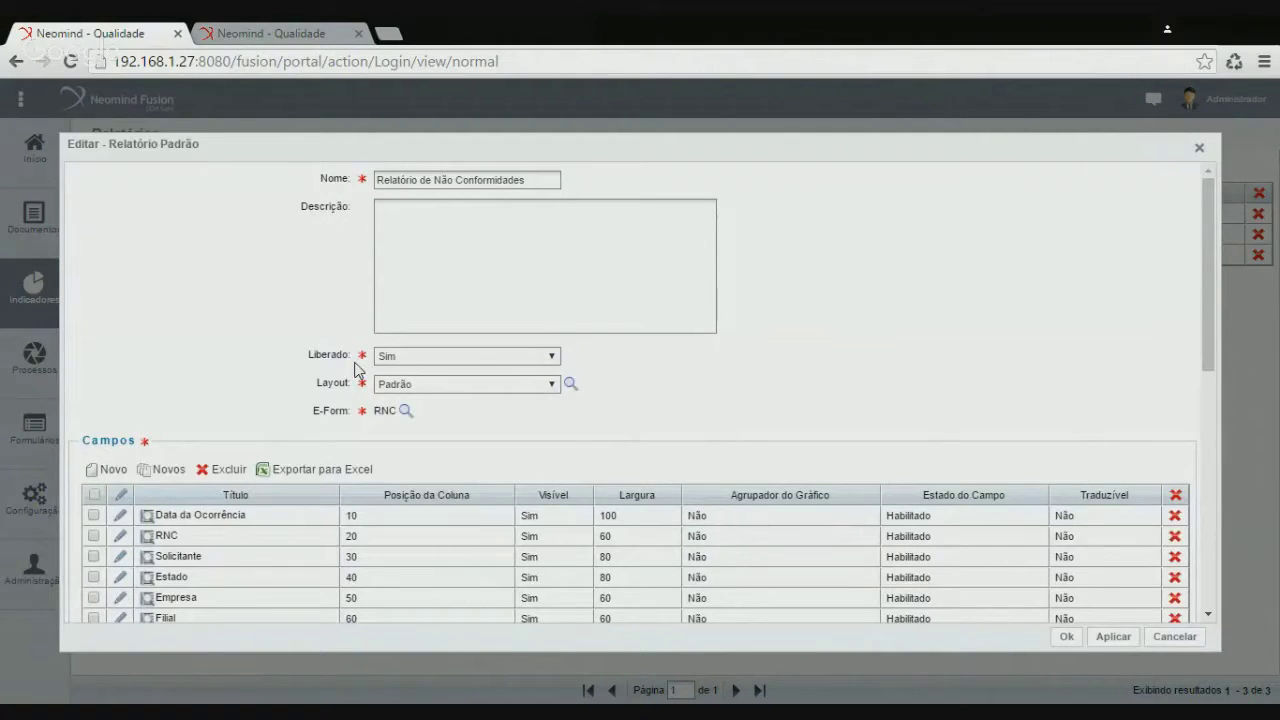
{"action": "scroll", "coordinate": [457, 354], "scroll_direction": "down", "scroll_amount": 5}
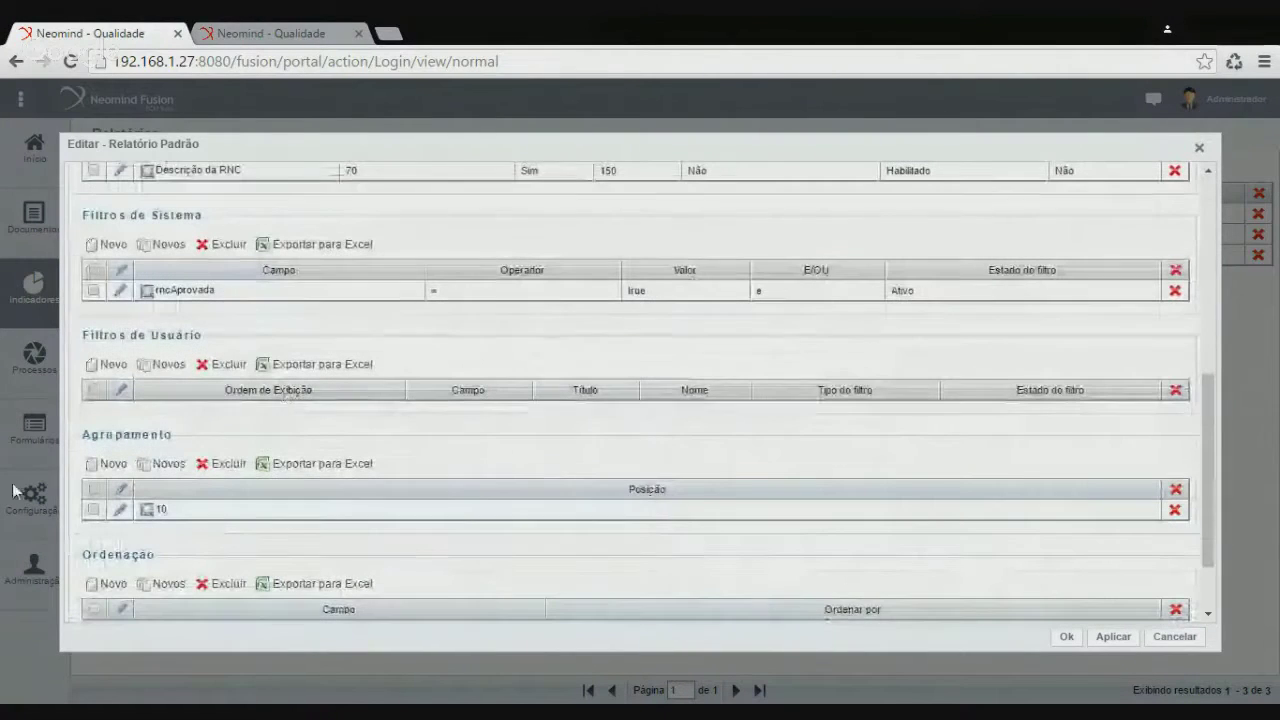
Add user filter order 10 on dataOcorrencia titled 'Data da Ocorrência', type Faixa de Valores
{"action": "left_click", "coordinate": [115, 366]}
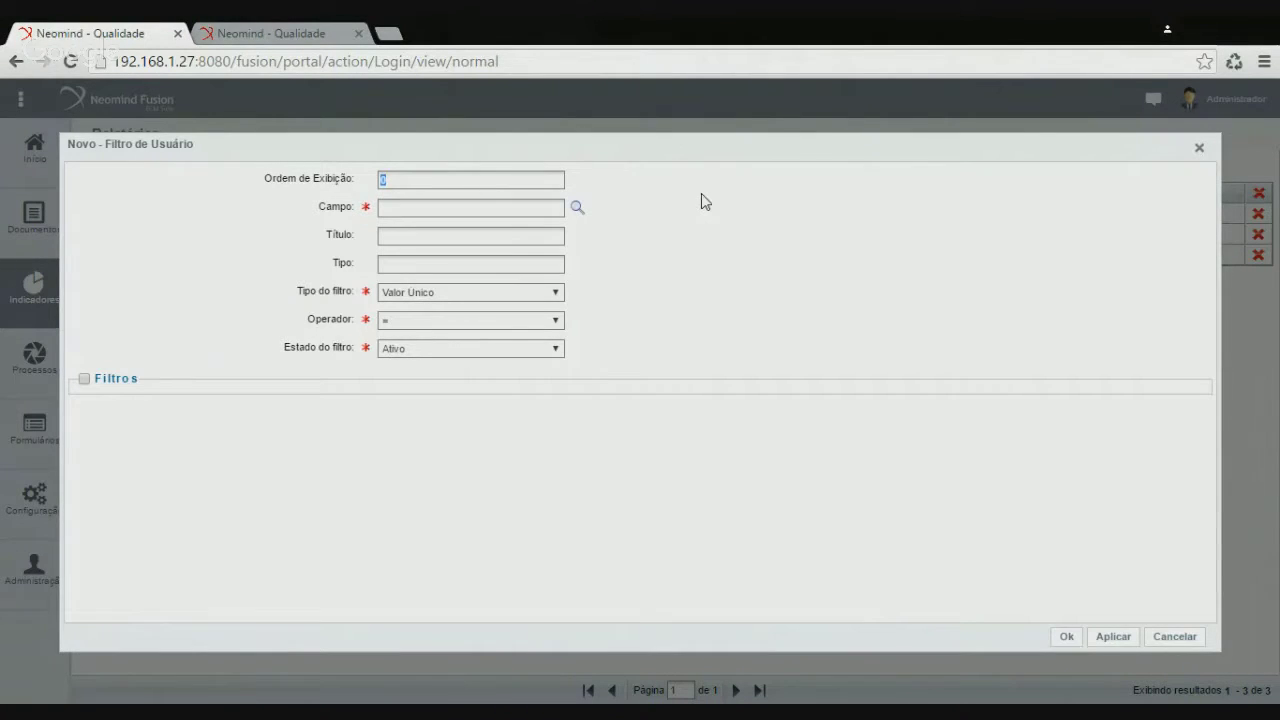
{"action": "type", "text": "10"}
{"action": "left_click", "coordinate": [580, 208]}
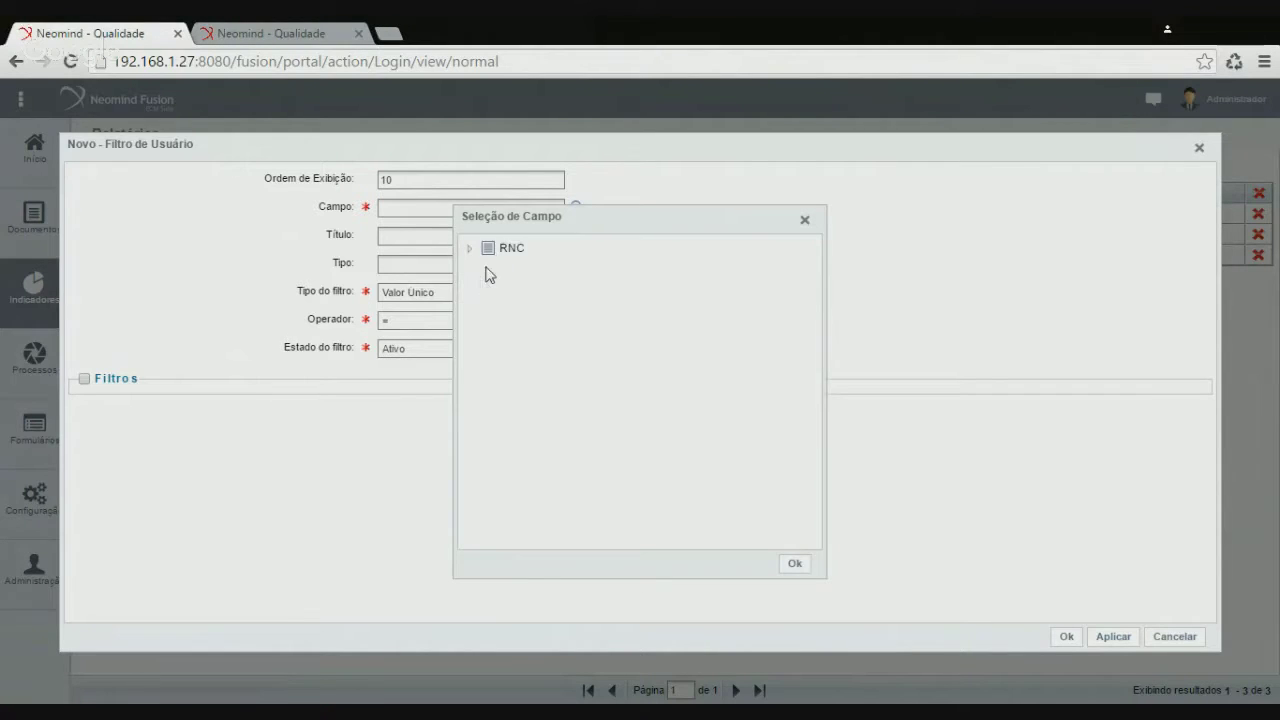
{"action": "left_click", "coordinate": [470, 248]}
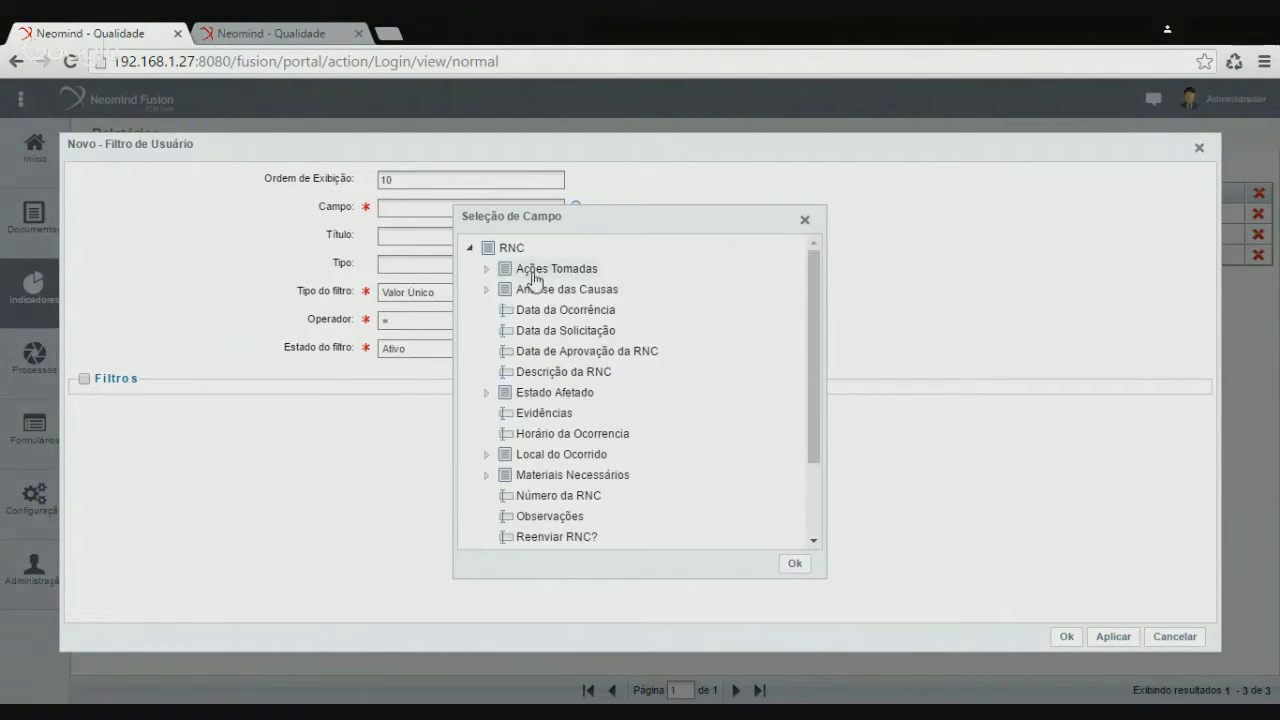
{"action": "left_click", "coordinate": [590, 312]}
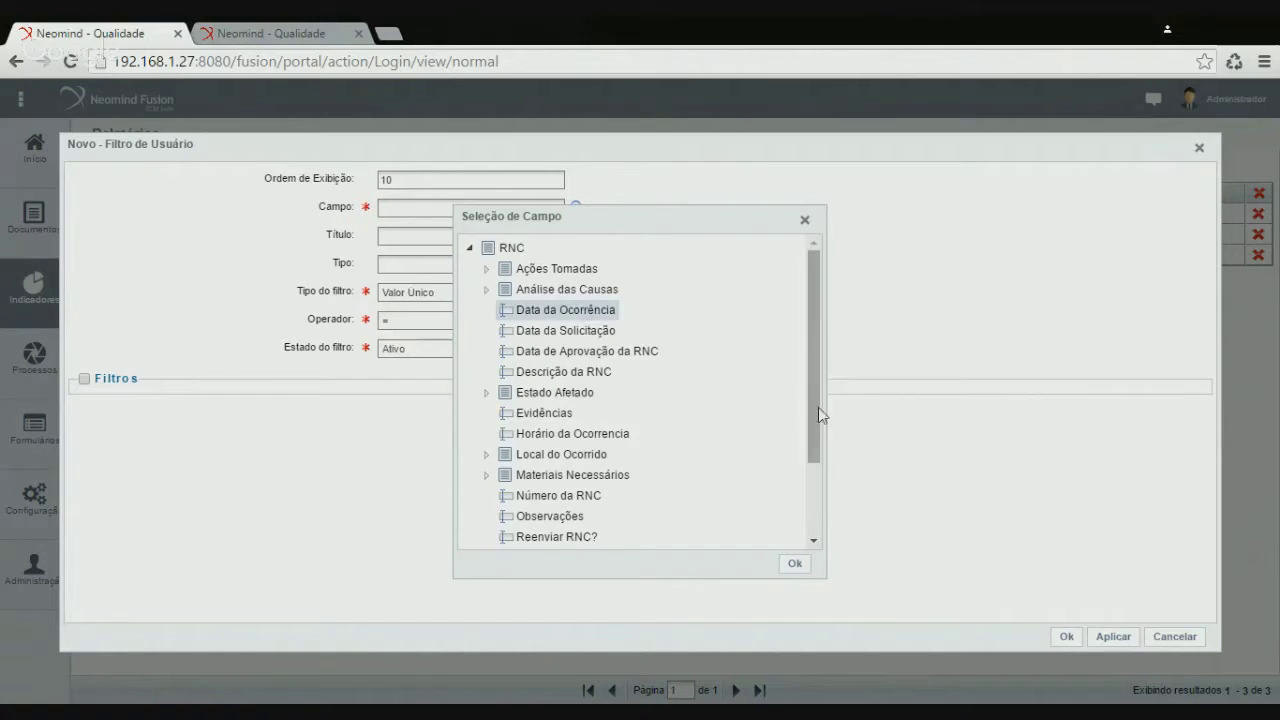
{"action": "left_click", "coordinate": [792, 563]}
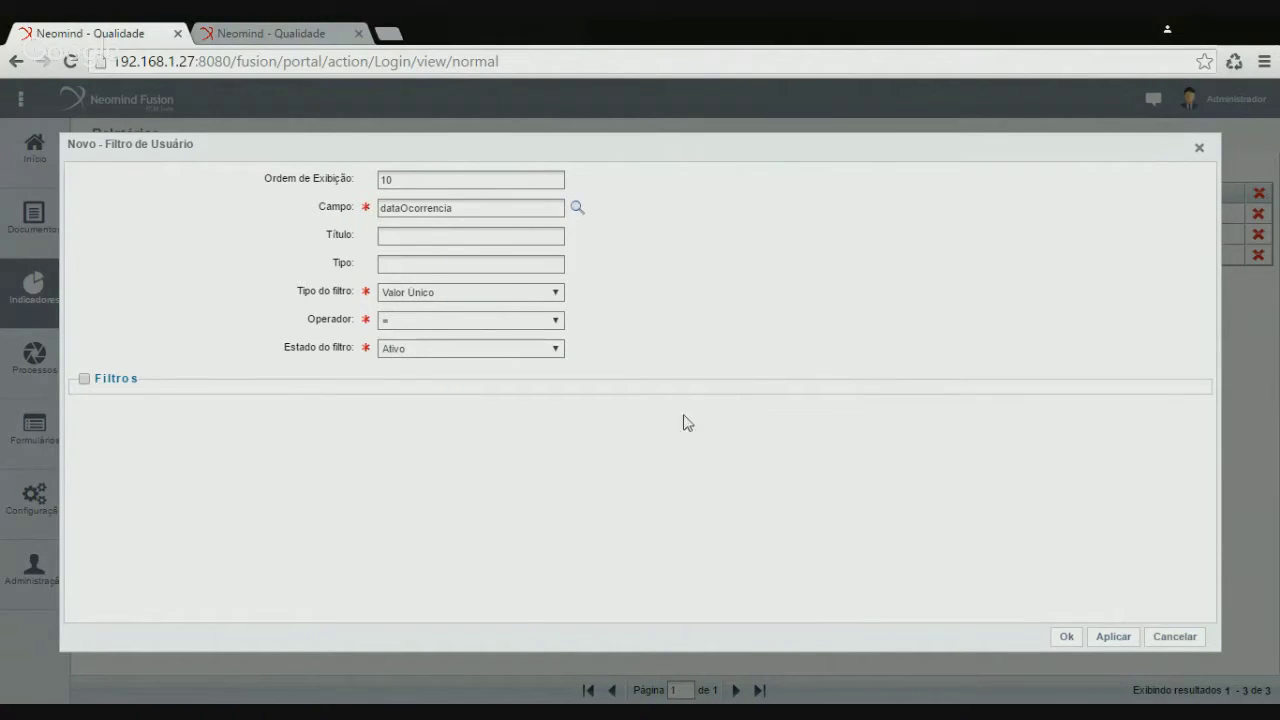
{"action": "type", "text": "Data da Ocorrência"}
{"action": "left_click", "coordinate": [418, 325]}
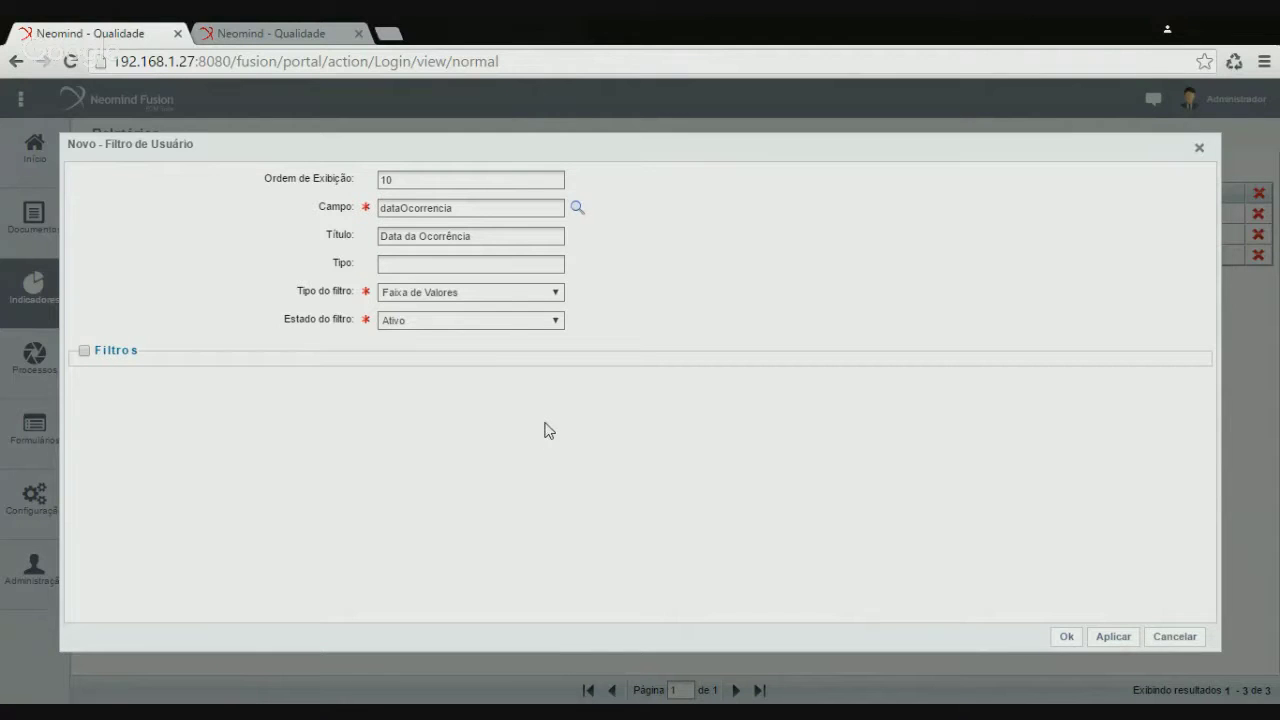
{"action": "left_click", "coordinate": [1072, 638]}
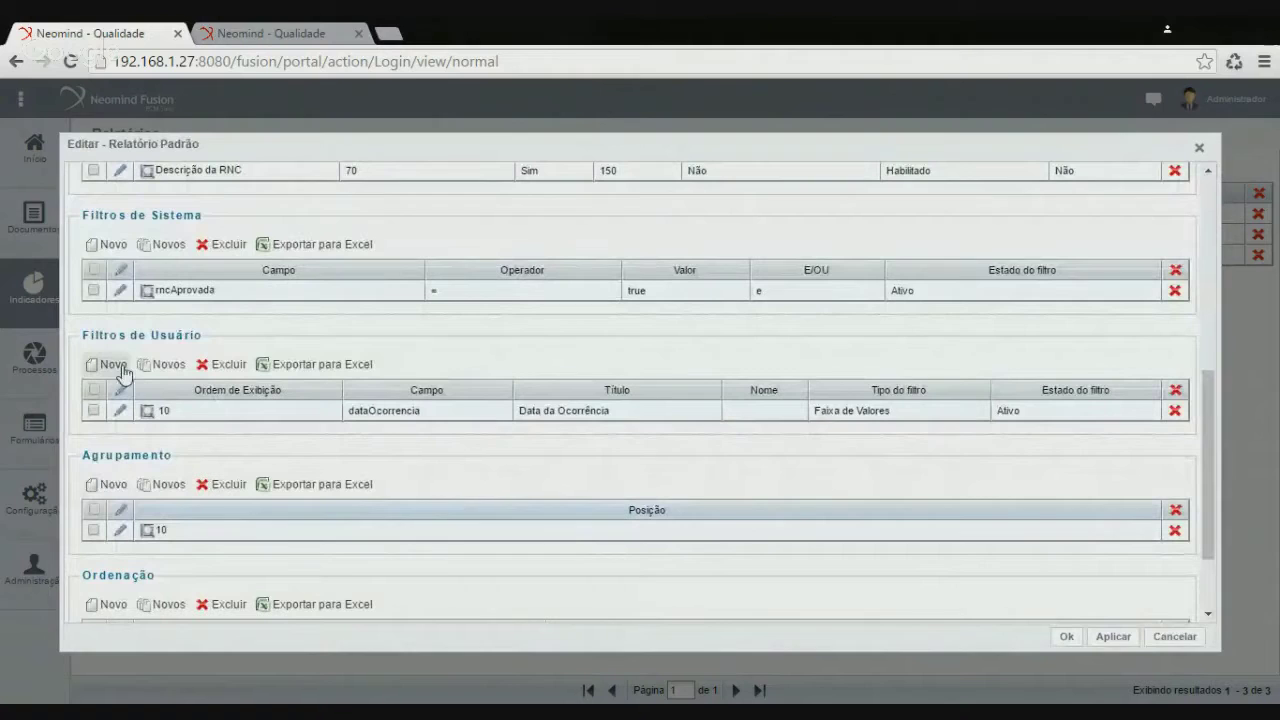
Add user filter order 20 on usuariosEnvolvidos titled 'Teve usuários envolvidos?' as Valor Único
{"action": "left_click", "coordinate": [118, 366]}
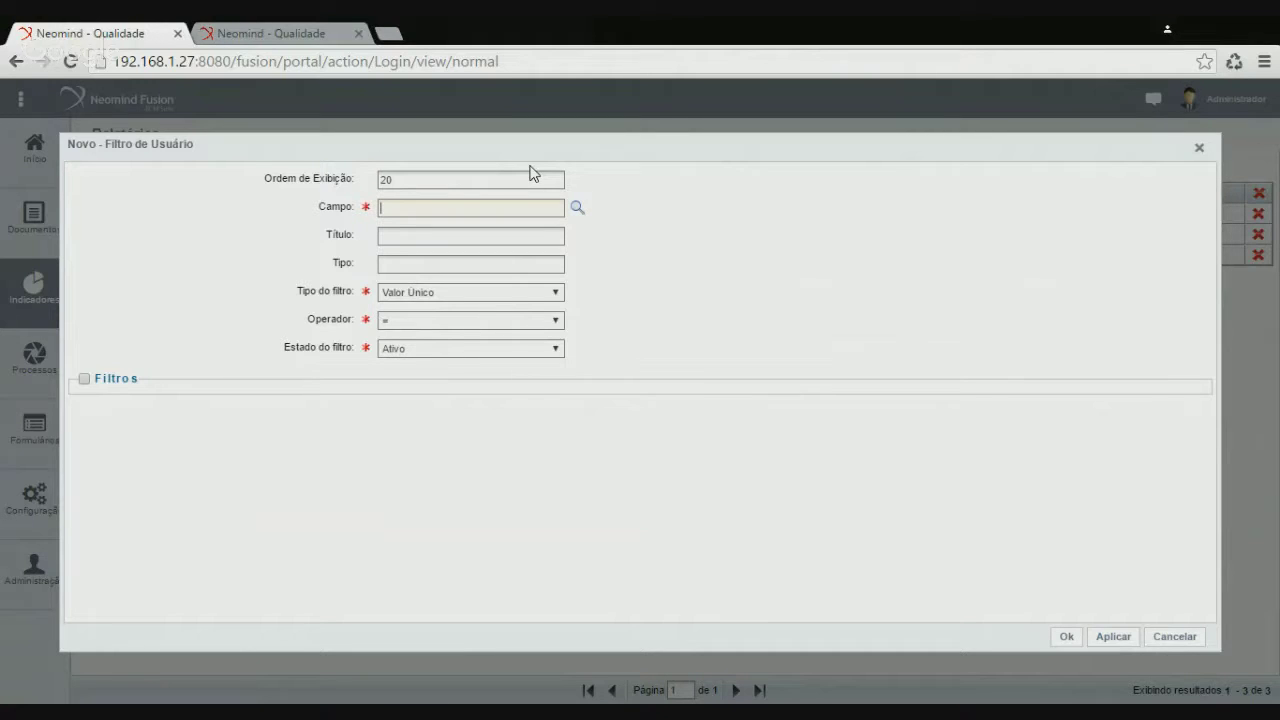
{"action": "left_click", "coordinate": [578, 208]}
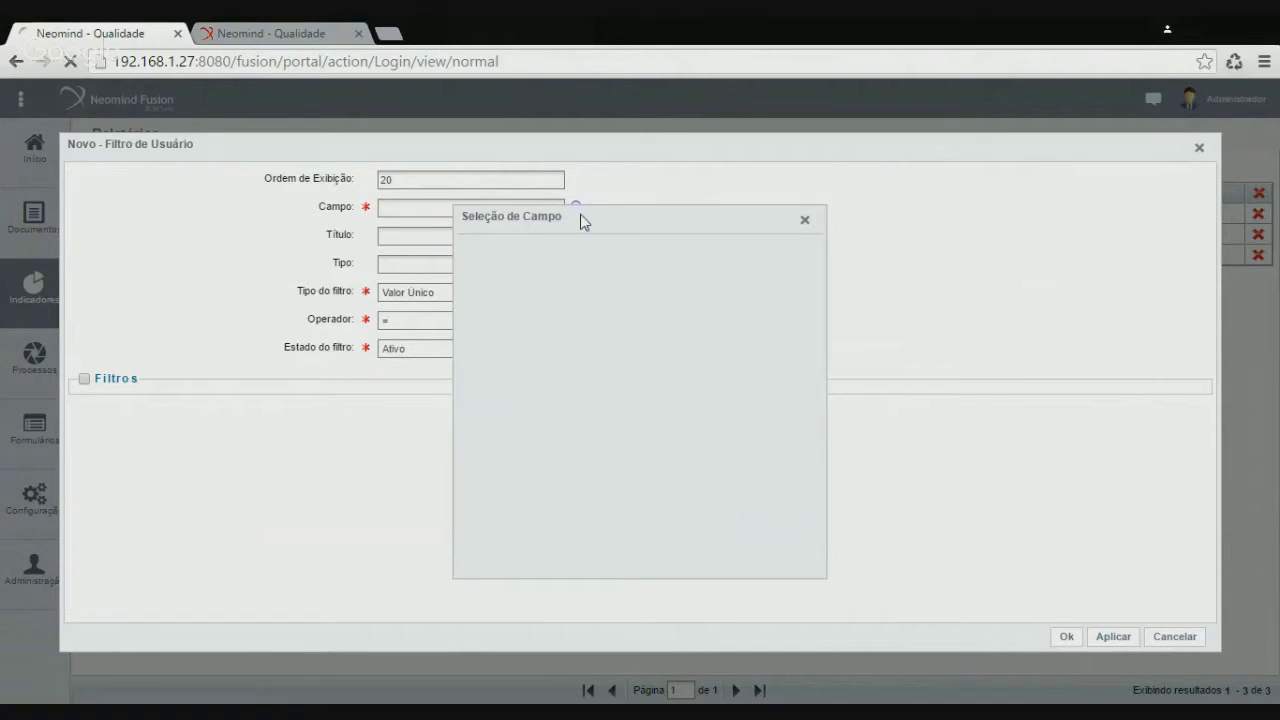
{"action": "left_click", "coordinate": [468, 247]}
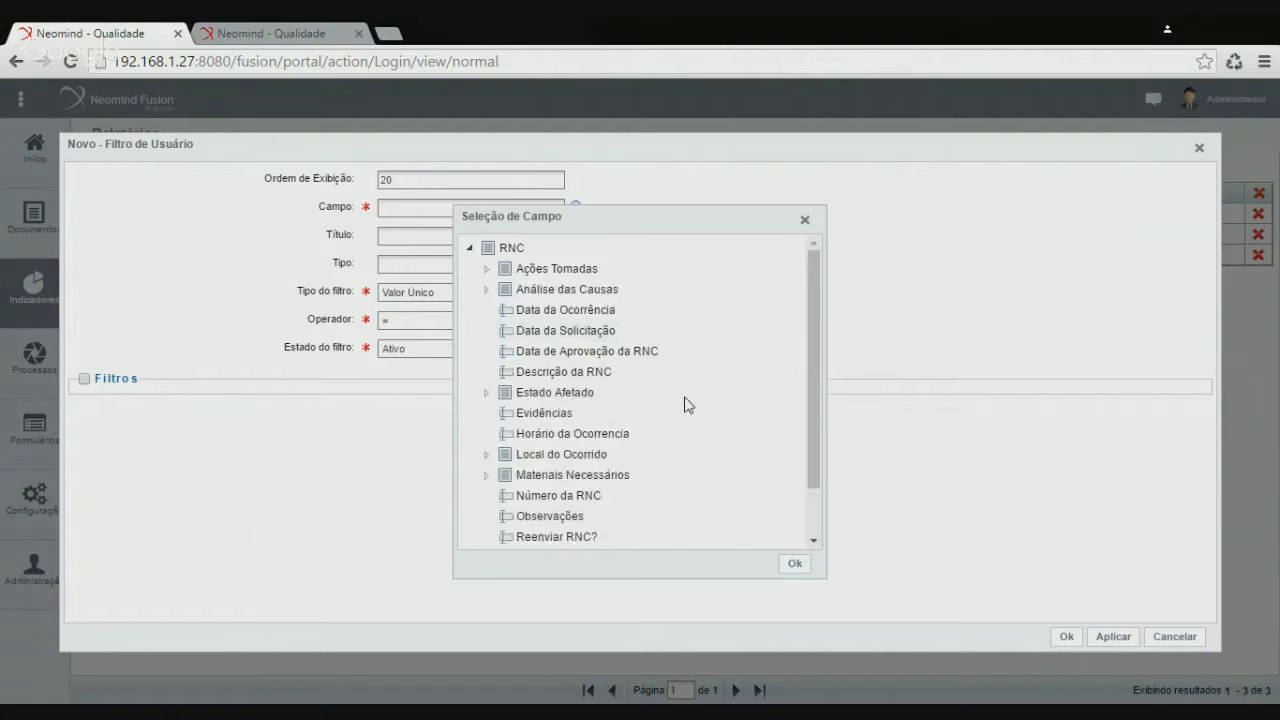
{"action": "scroll", "coordinate": [688, 404], "scroll_direction": "down", "scroll_amount": 3}
{"action": "left_click", "coordinate": [628, 514]}
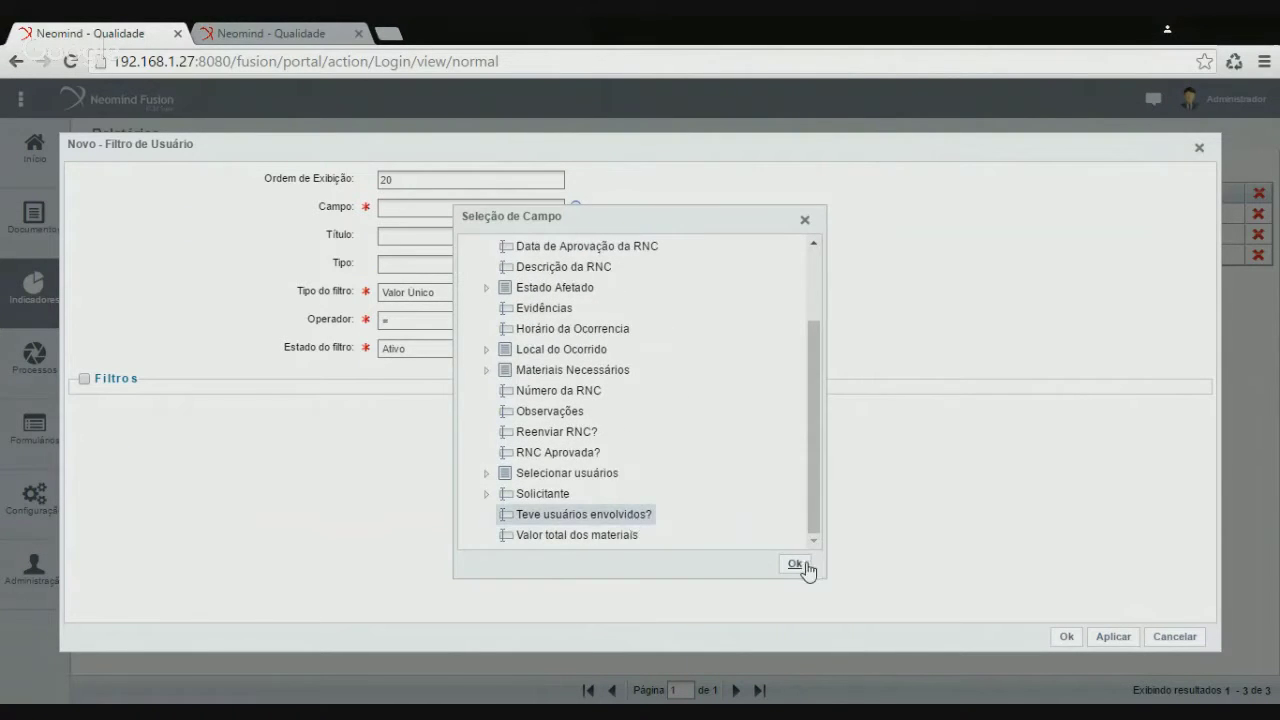
{"action": "left_click", "coordinate": [795, 564]}
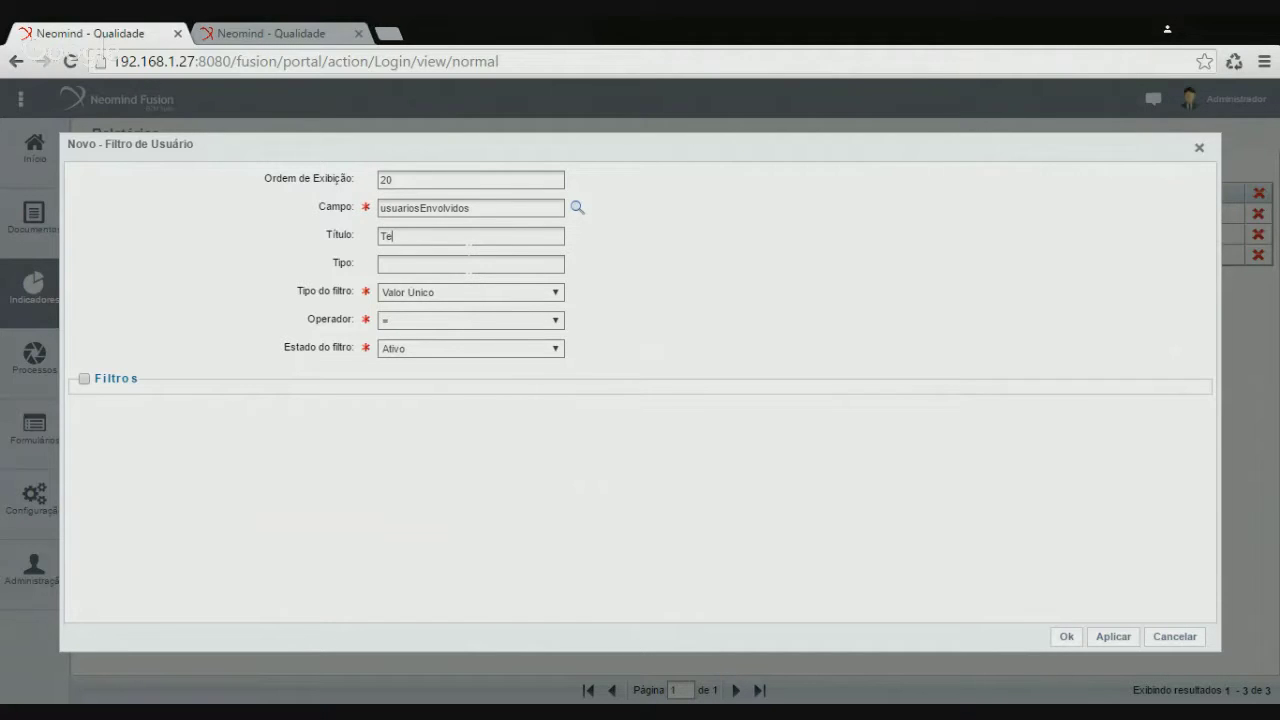
{"action": "type", "text": "Teve usuários envolvidos?"}
{"action": "left_click", "coordinate": [1067, 637]}
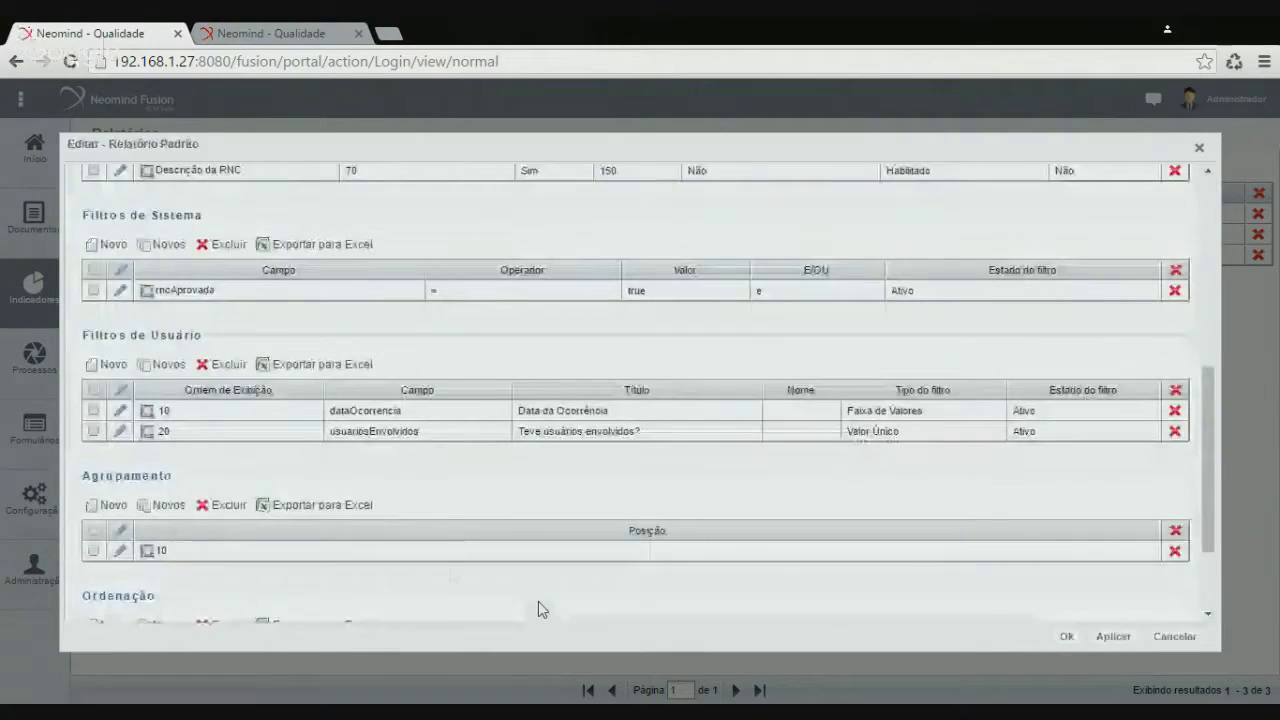
Start a third user filter with order 30 and browse the RNC form's Solicitante fields
{"action": "left_click", "coordinate": [114, 365]}
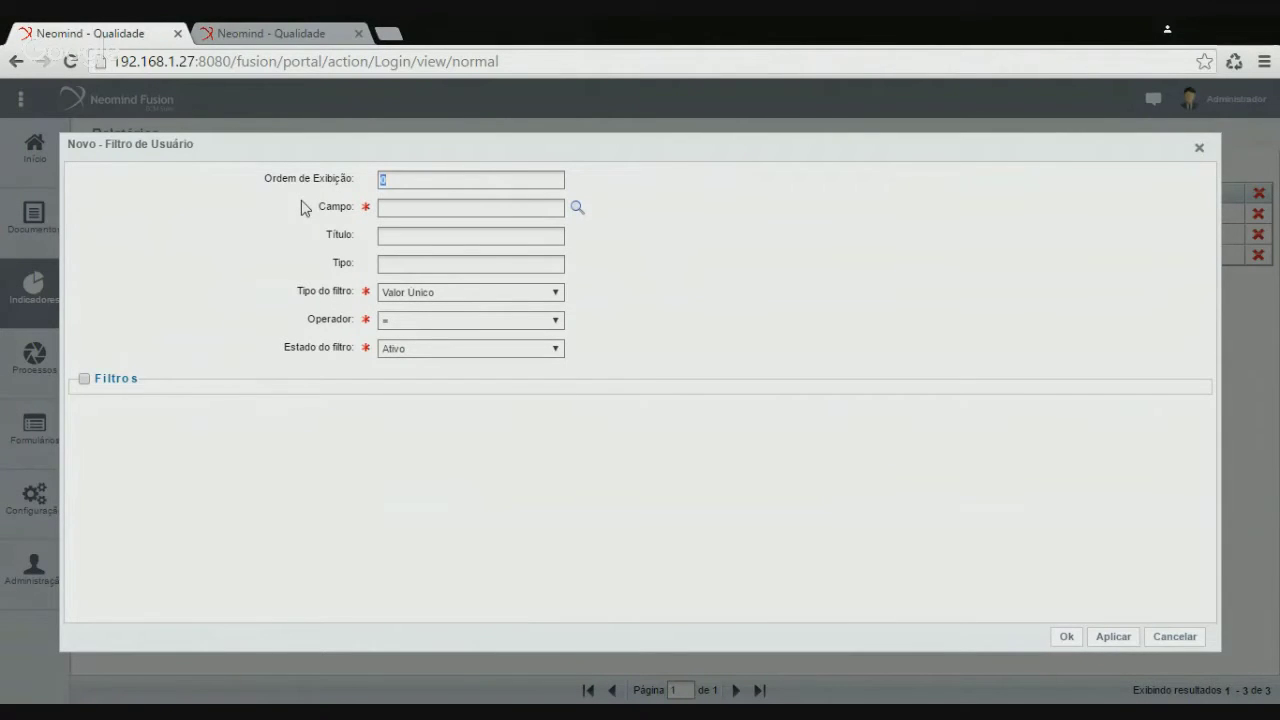
{"action": "type", "text": "30"}
{"action": "left_click", "coordinate": [578, 209]}
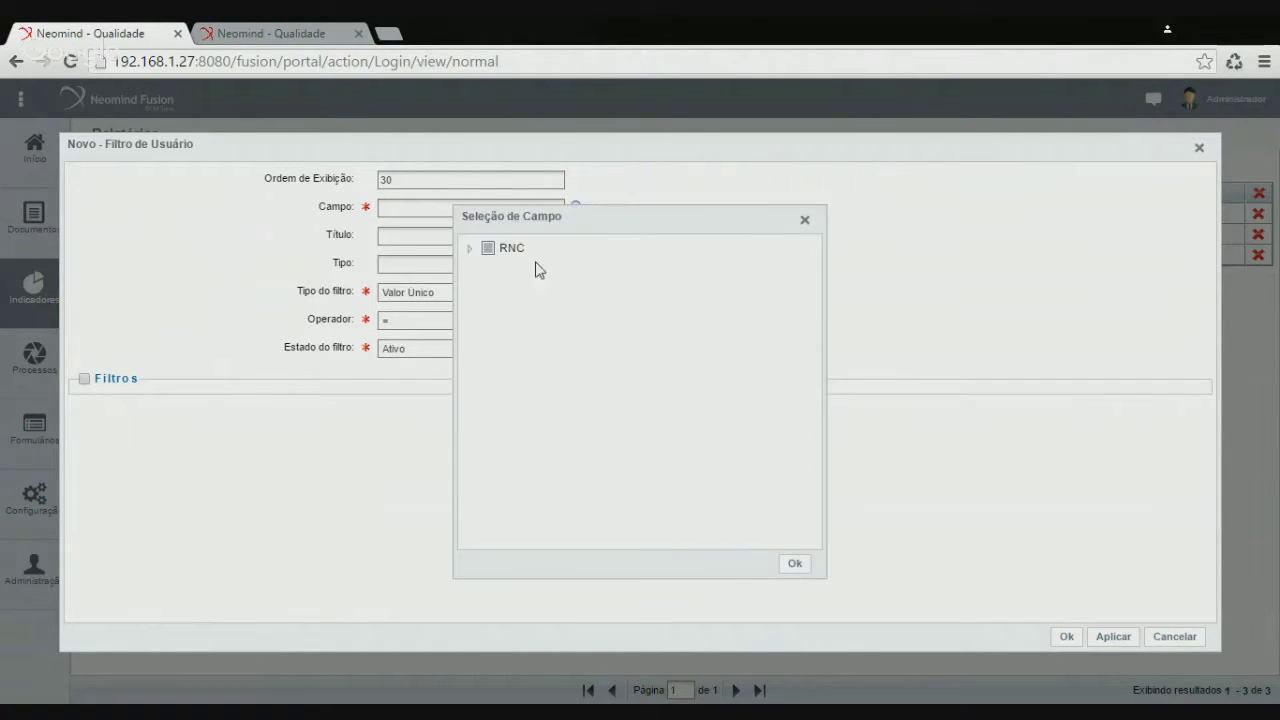
{"action": "left_click", "coordinate": [469, 250]}
{"action": "scroll", "coordinate": [628, 372], "scroll_direction": "down", "scroll_amount": 2}
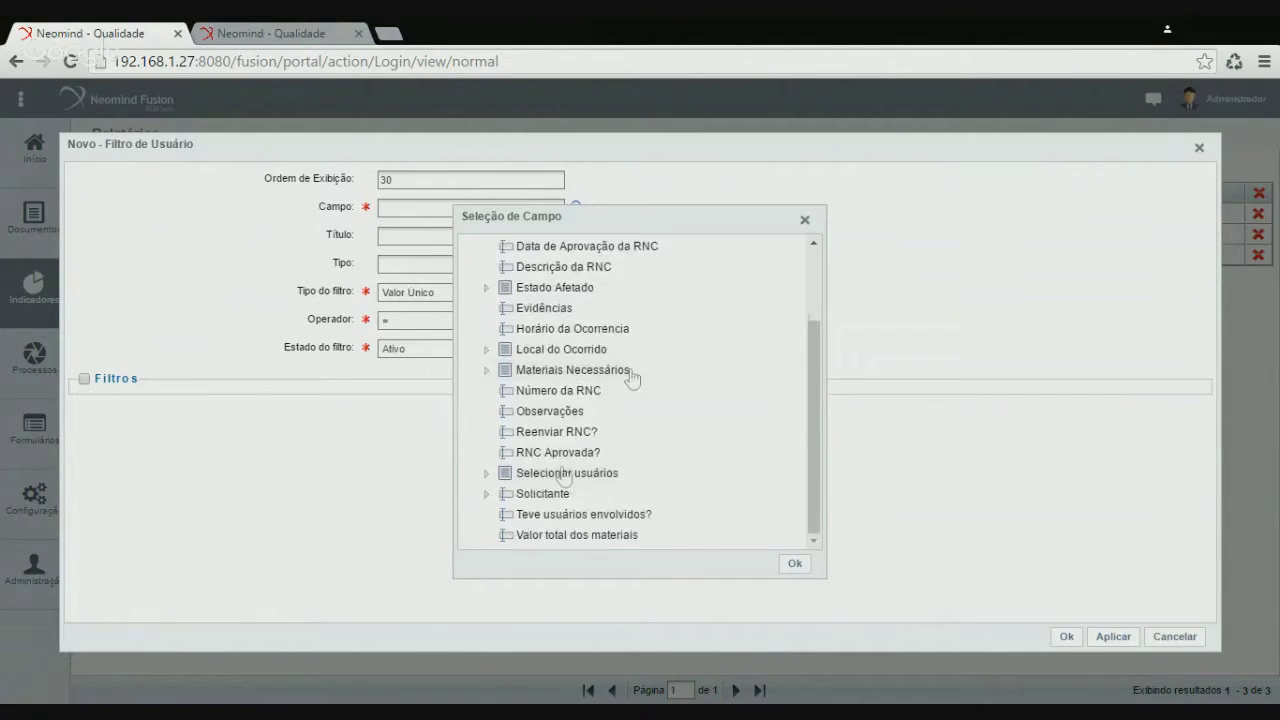
{"action": "left_click", "coordinate": [486, 494]}
{"action": "scroll", "coordinate": [800, 468], "scroll_direction": "down", "scroll_amount": 2}
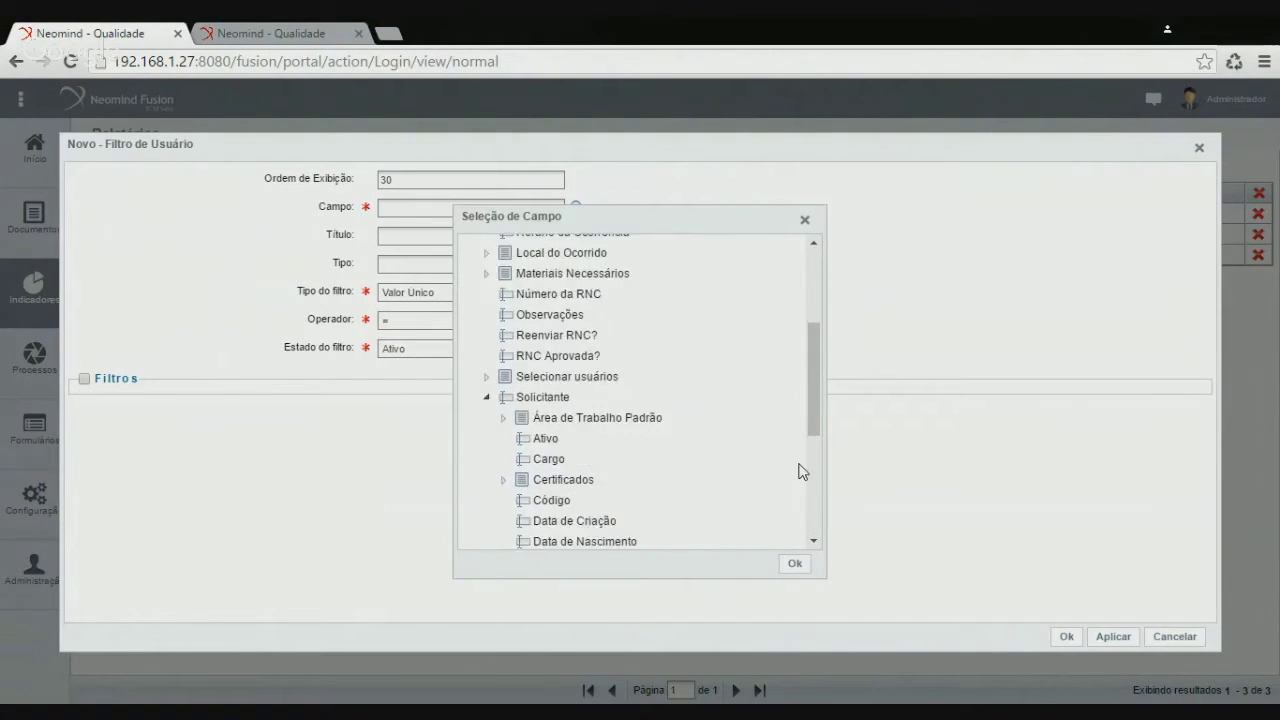
{"action": "scroll", "coordinate": [760, 460], "scroll_direction": "down", "scroll_amount": 3}
{"action": "scroll", "coordinate": [600, 360], "scroll_direction": "up", "scroll_amount": 4}
Select the solicitante field, title the filter 'Solicitante' as Valor Único, and save it
{"action": "double_click", "coordinate": [560, 312]}
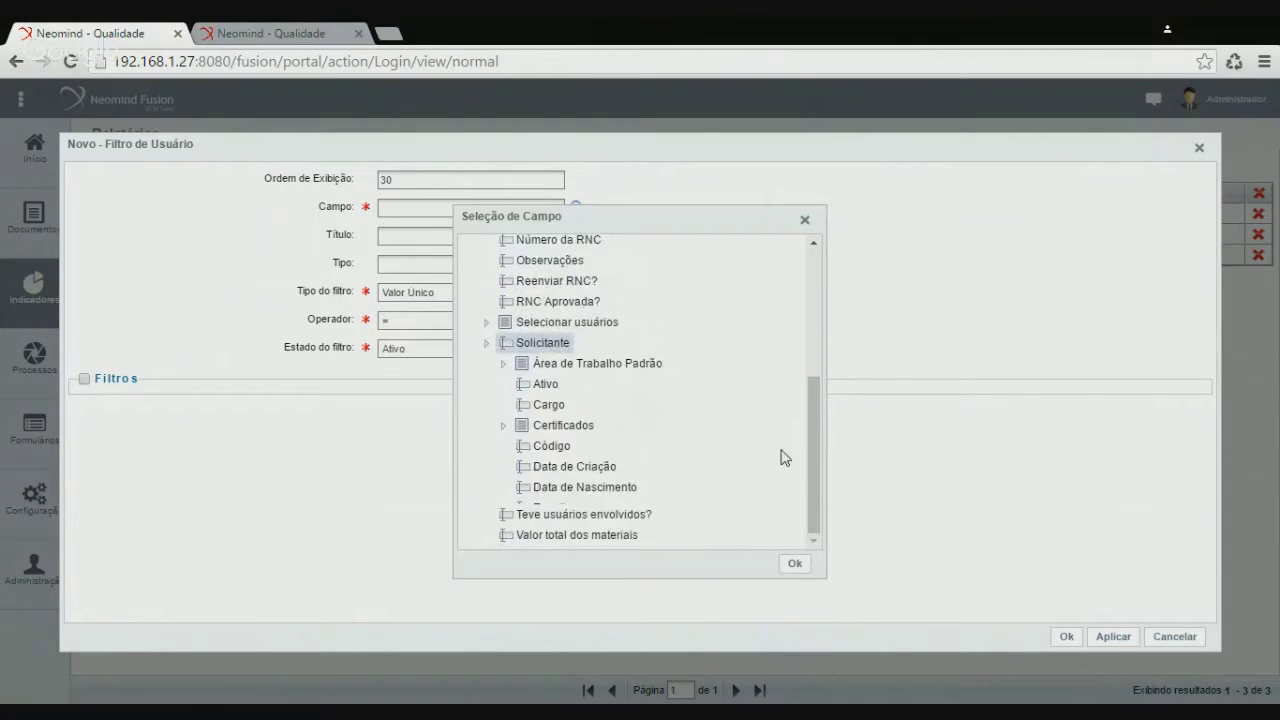
{"action": "left_click", "coordinate": [792, 565]}
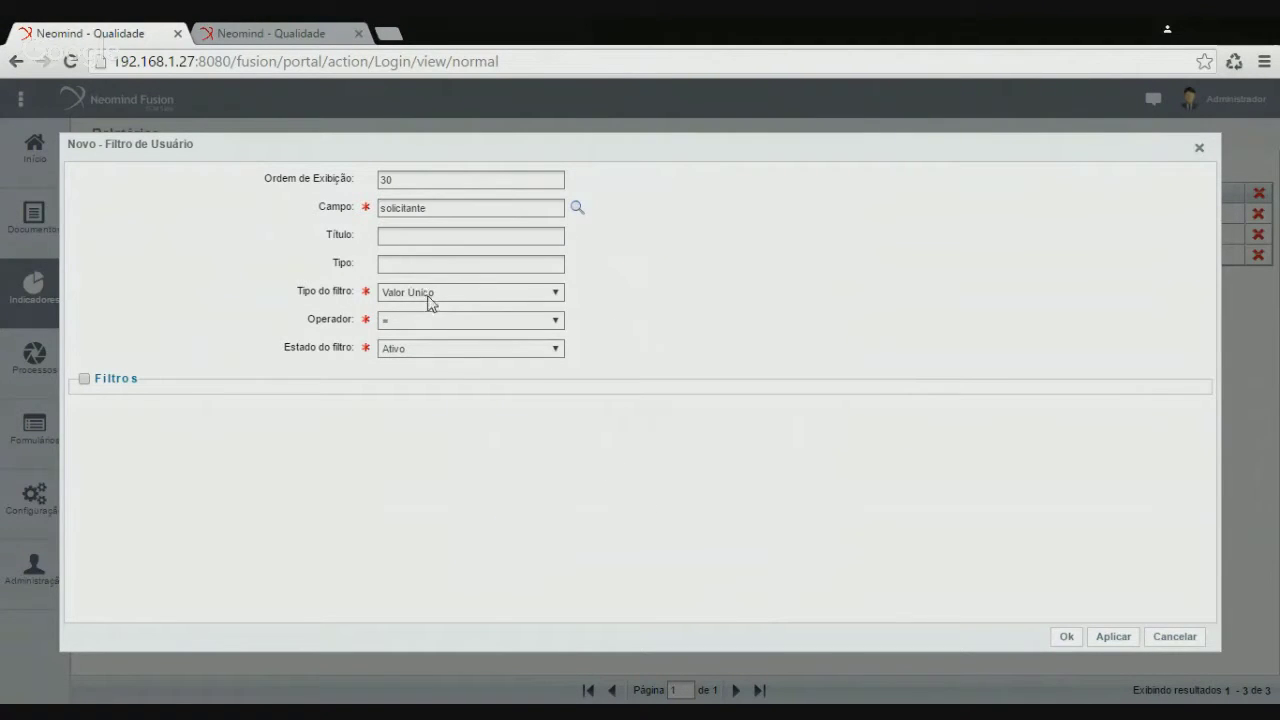
{"action": "left_click", "coordinate": [424, 240]}
{"action": "left_click", "coordinate": [1066, 637]}
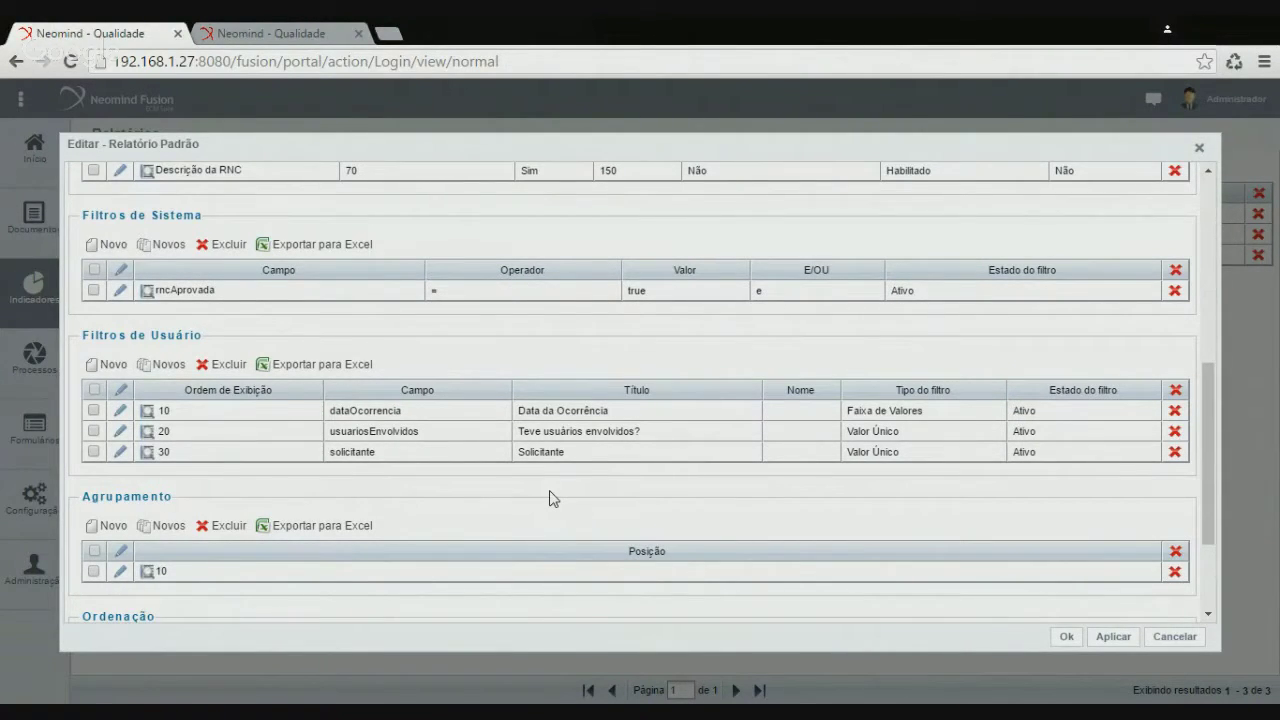
{"action": "left_click", "coordinate": [108, 365]}
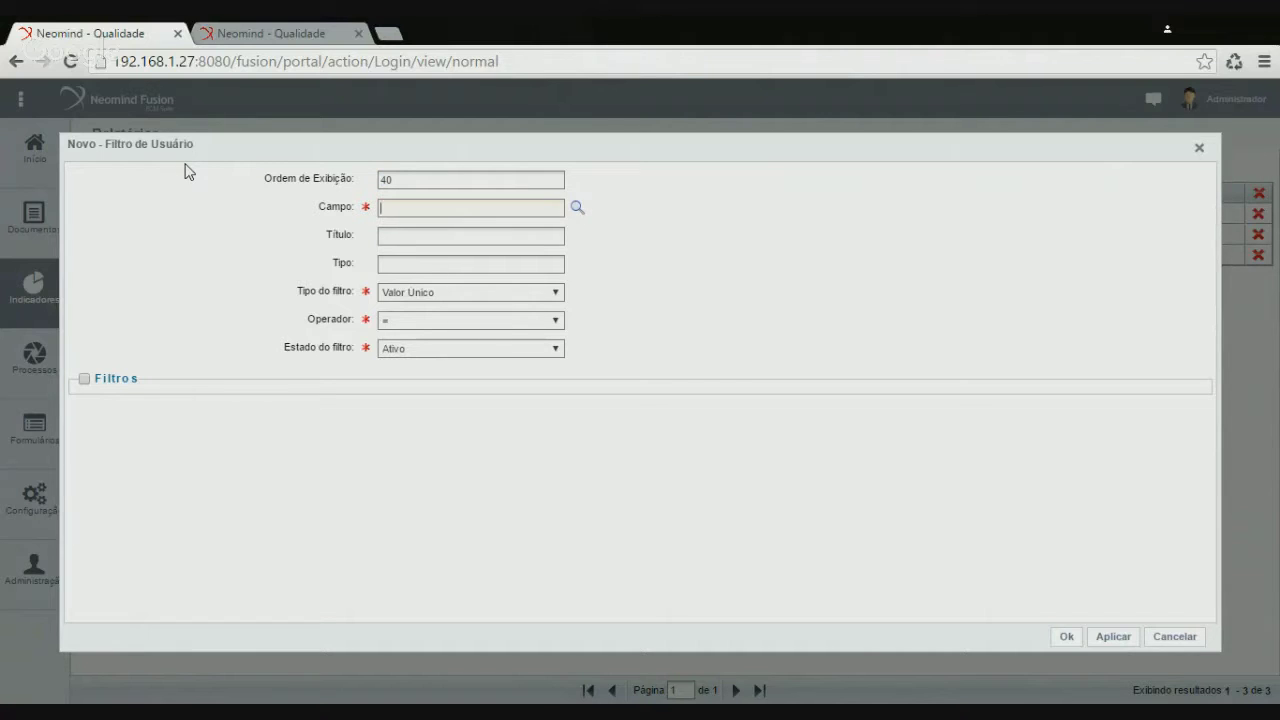
Set the fourth user filter to numeroRNC, titled 'Número da RNC', order 40, and save
{"action": "left_click", "coordinate": [577, 208]}
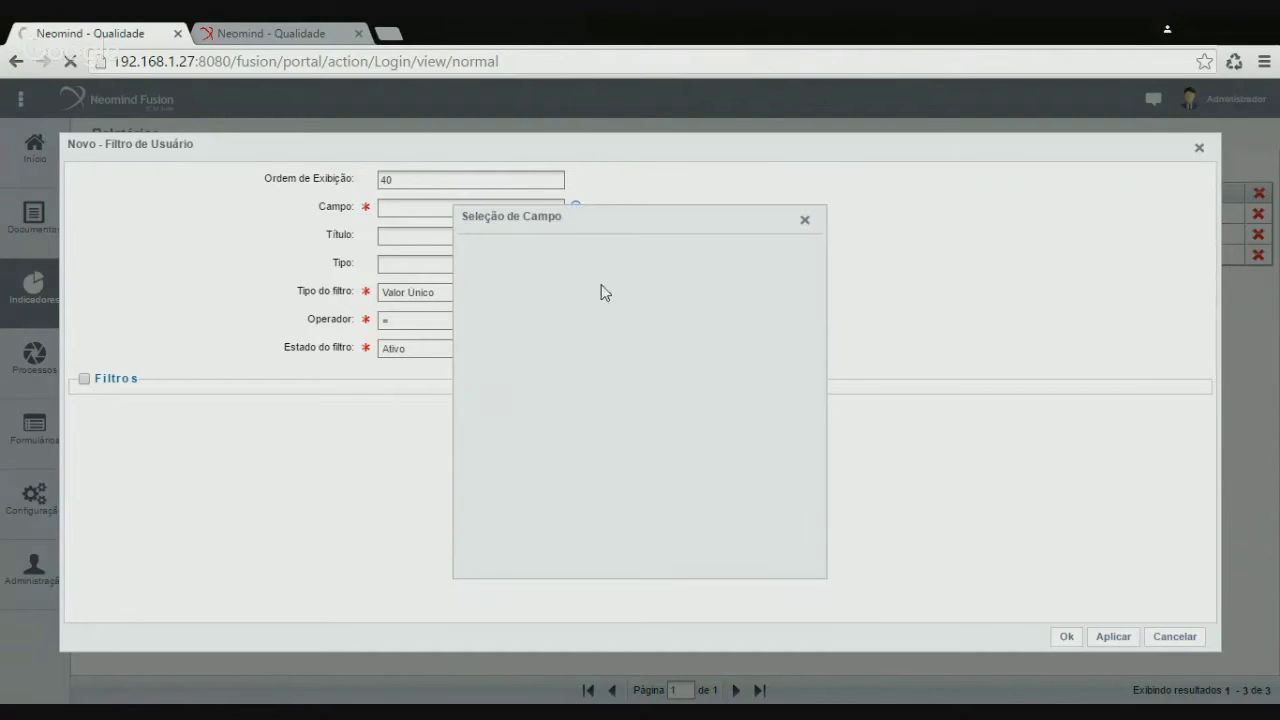
{"action": "left_click", "coordinate": [469, 248]}
{"action": "scroll", "coordinate": [746, 451], "scroll_direction": "down", "scroll_amount": 5}
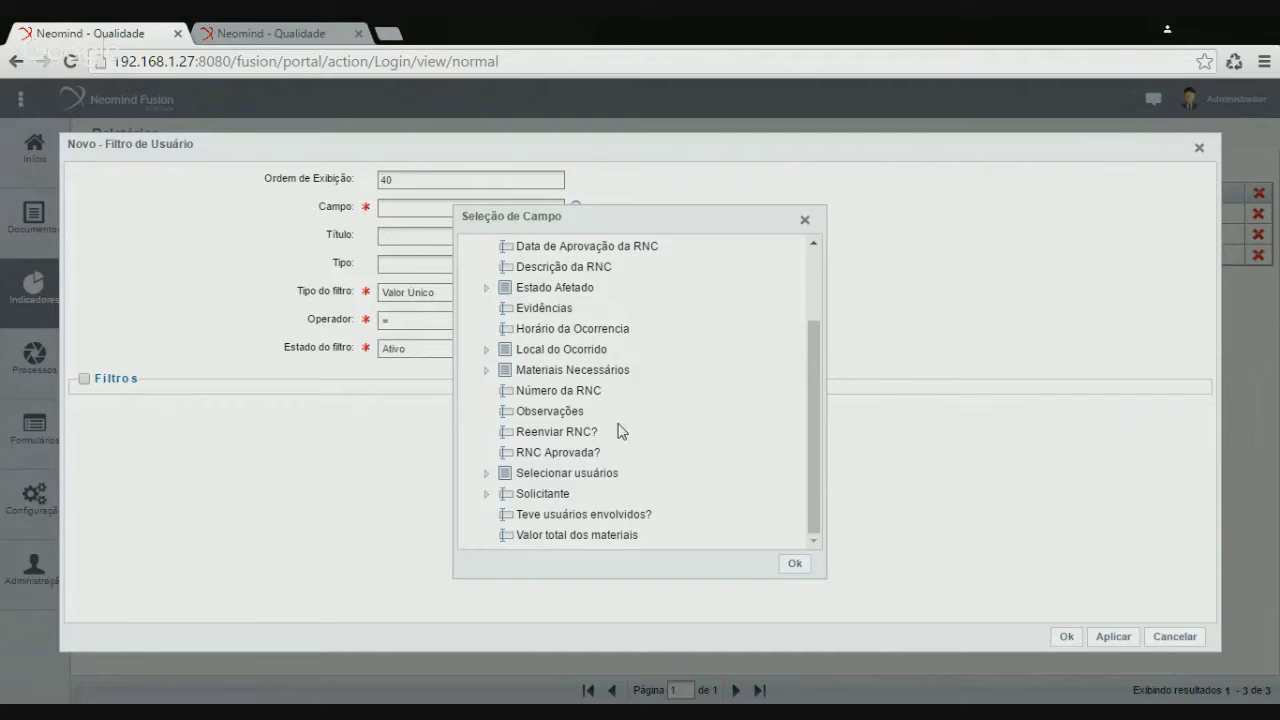
{"action": "left_click", "coordinate": [590, 395]}
{"action": "left_click", "coordinate": [795, 564]}
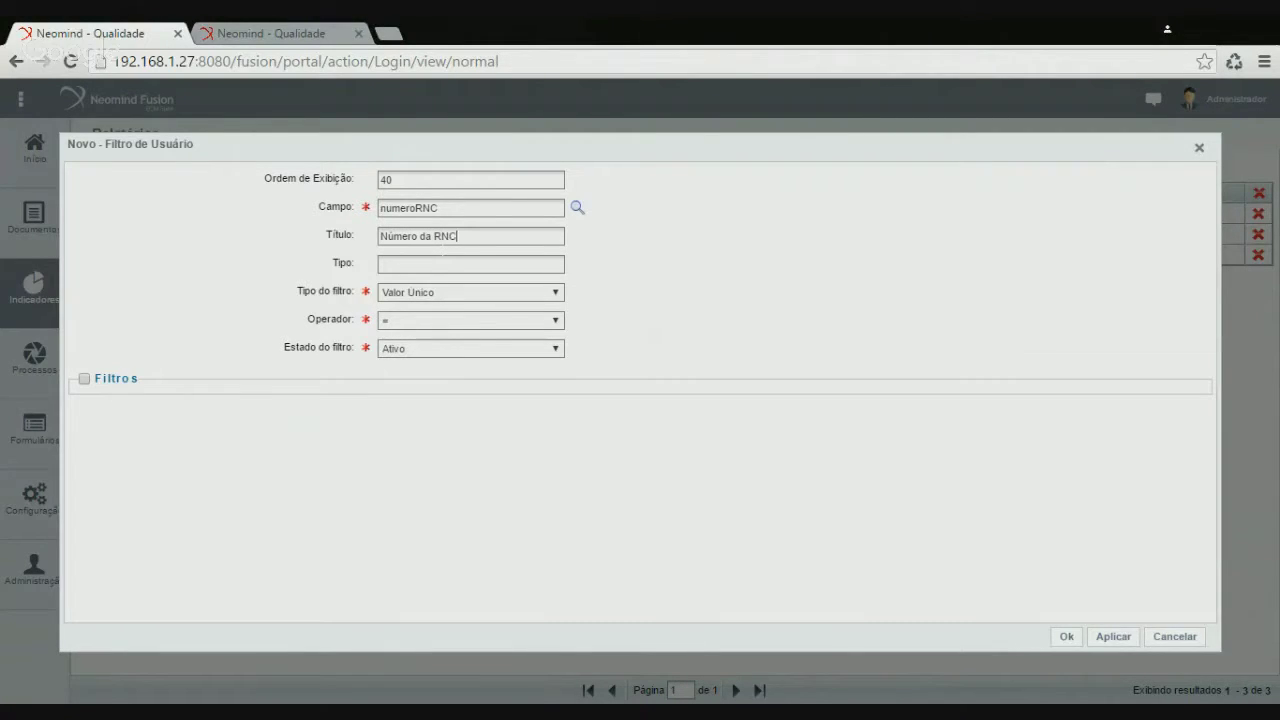
{"action": "left_click", "coordinate": [1068, 637]}
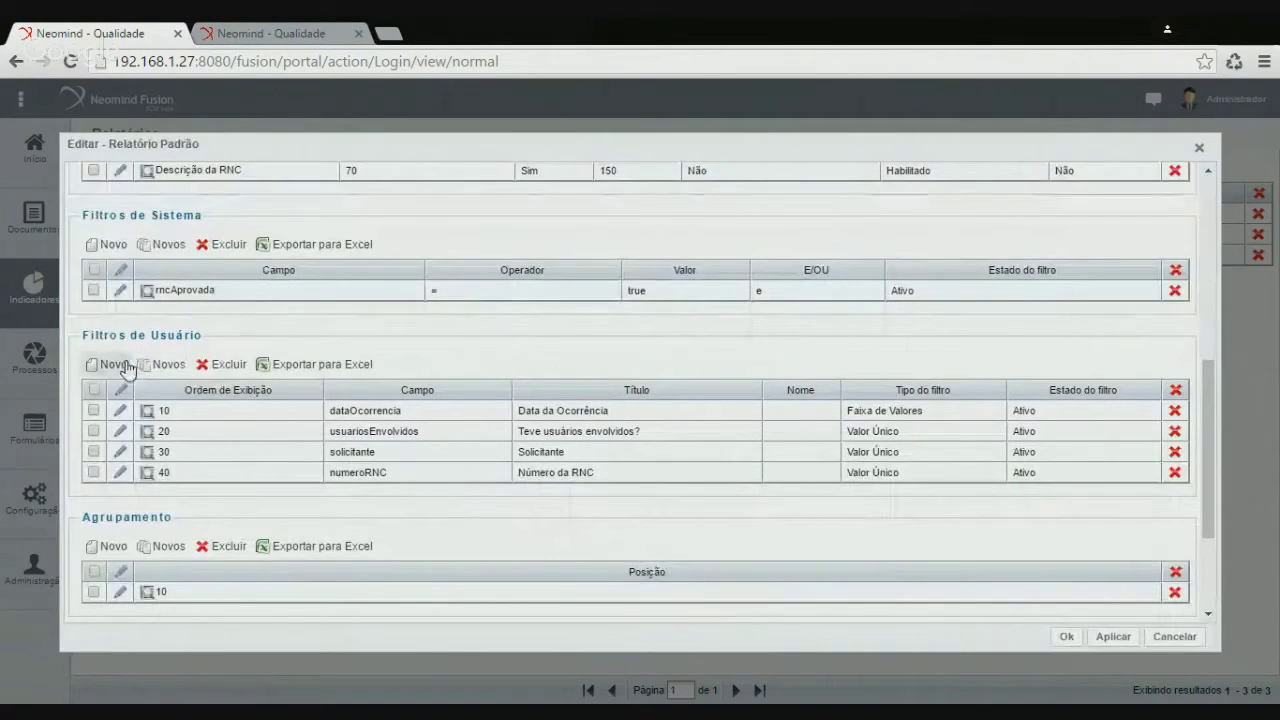
Add a user filter titled Empresa on RNC > Local do Ocorrido > Empresa at order 50, then save the report
{"action": "left_click", "coordinate": [122, 366]}
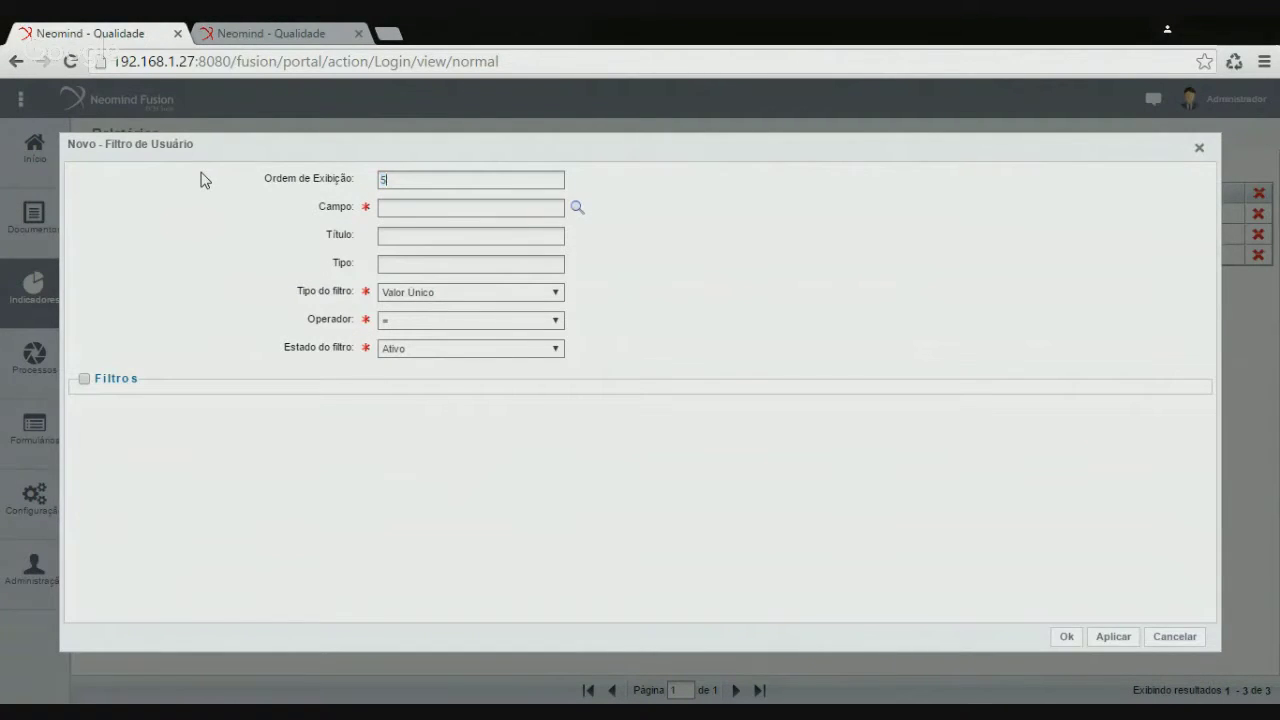
{"action": "left_click", "coordinate": [578, 208]}
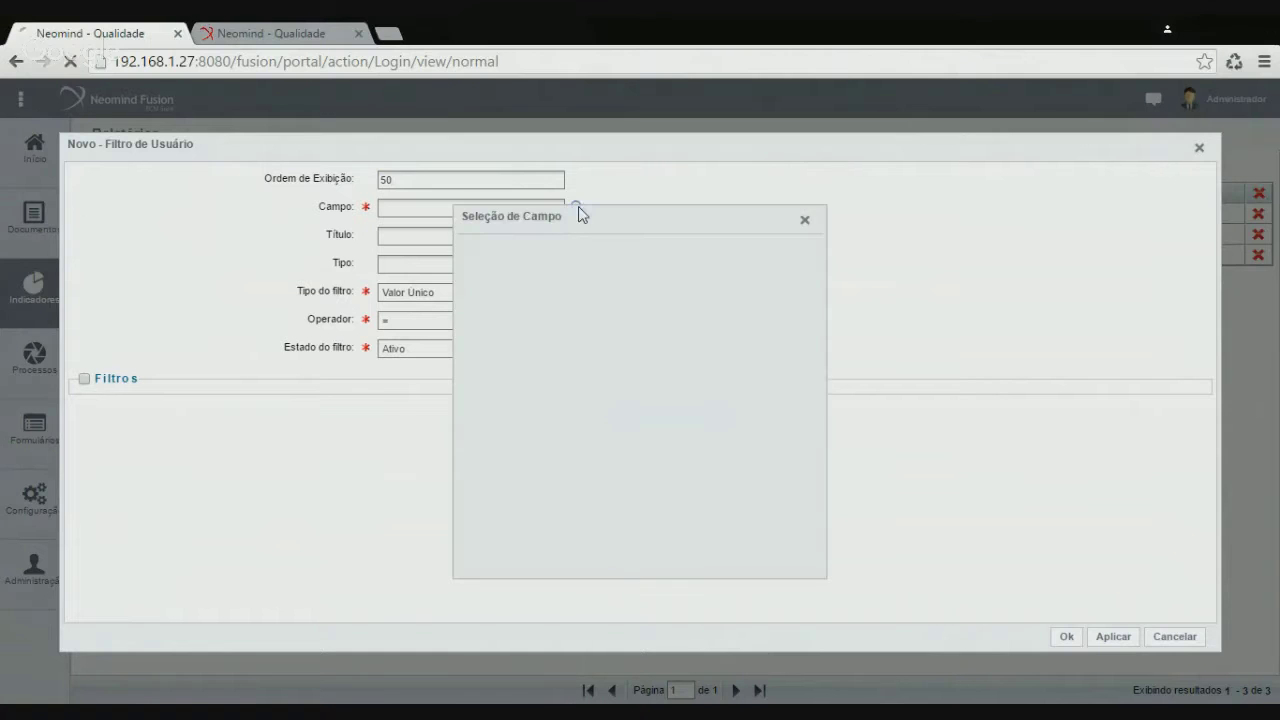
{"action": "left_click", "coordinate": [470, 249]}
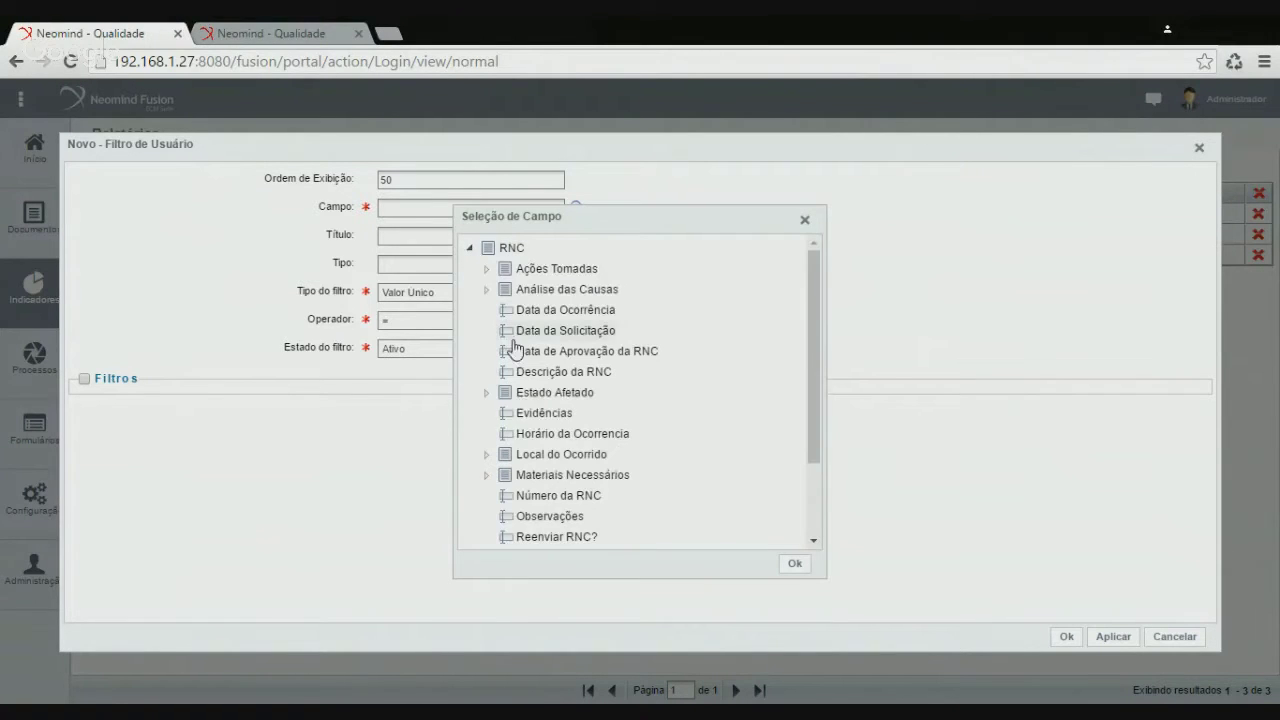
{"action": "left_click", "coordinate": [486, 454]}
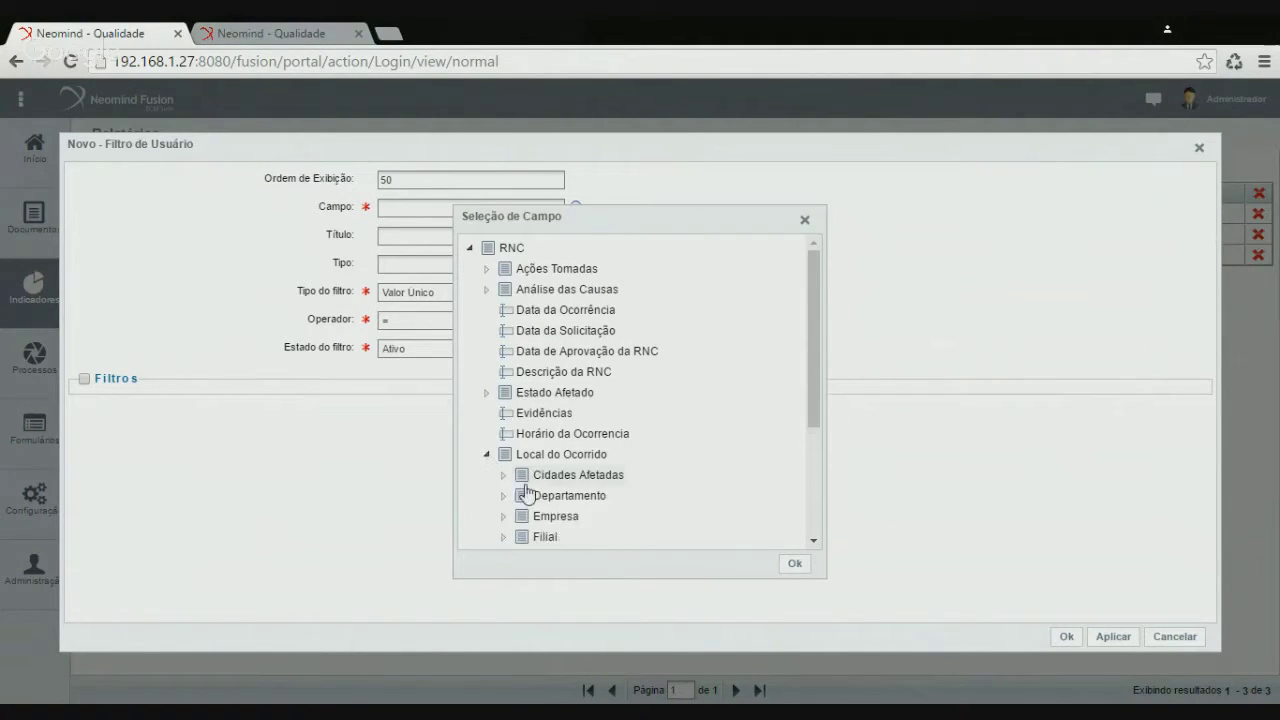
{"action": "double_click", "coordinate": [557, 517]}
{"action": "left_click", "coordinate": [795, 564]}
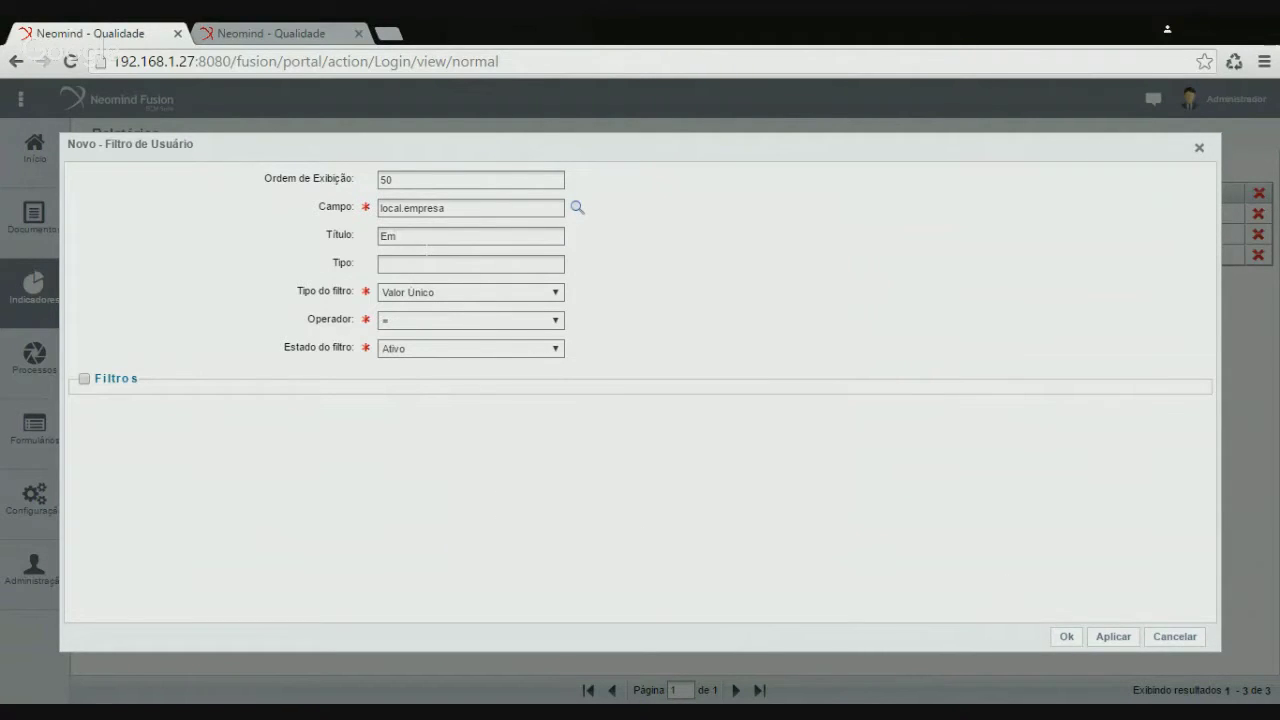
{"action": "left_click", "coordinate": [1070, 637]}
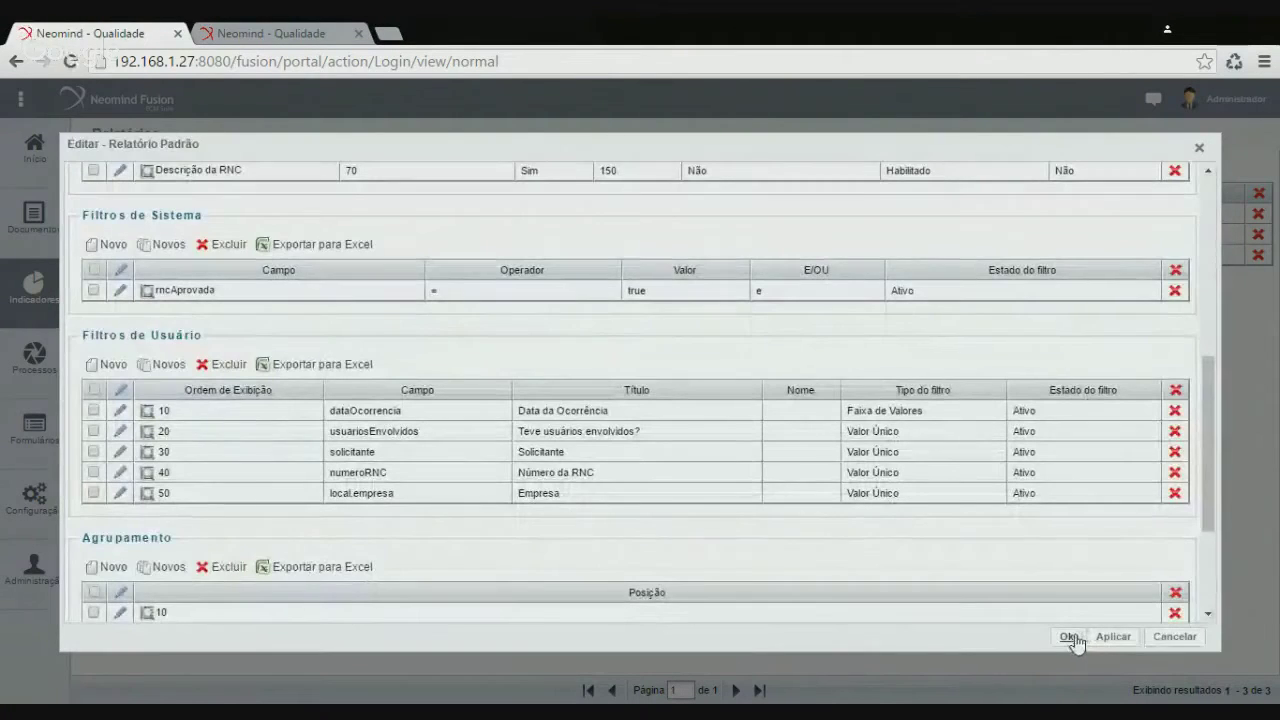
{"action": "left_click", "coordinate": [1069, 637]}
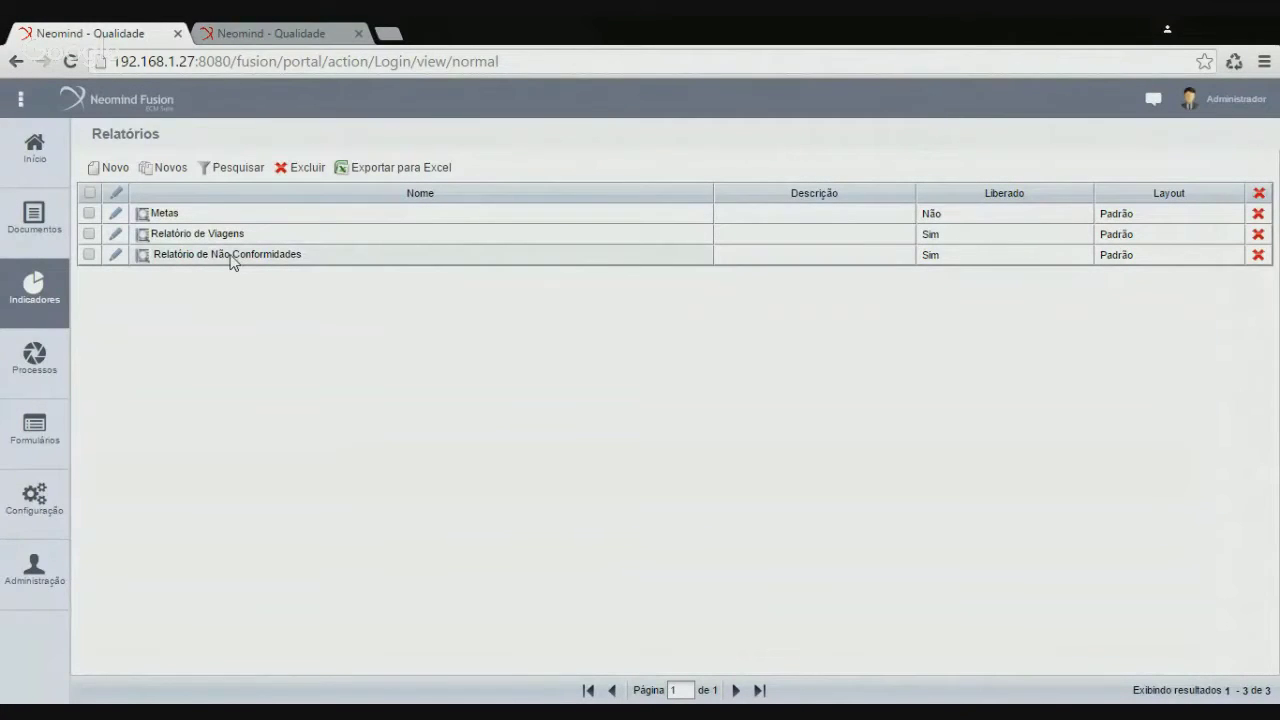
In the other tab, open the Relatório de Não Conformidades filter form and generate a requester-filtered report
{"action": "left_click", "coordinate": [281, 30]}
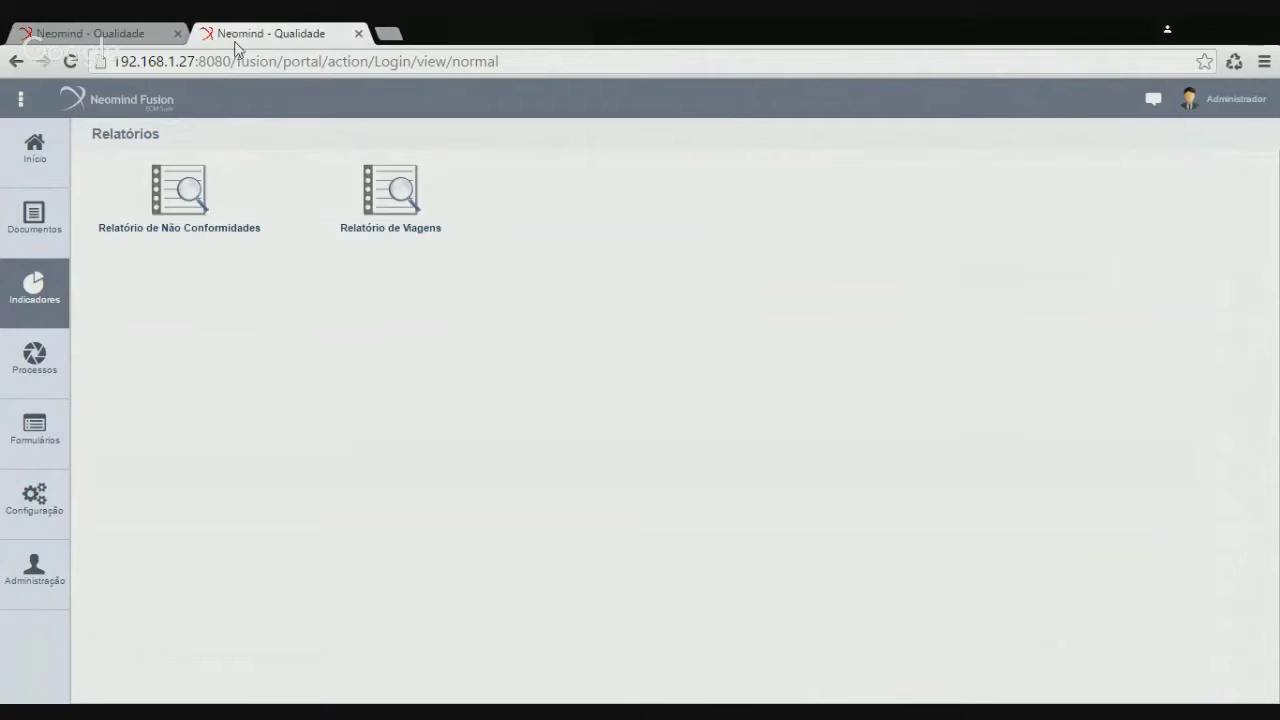
{"action": "left_click", "coordinate": [185, 206]}
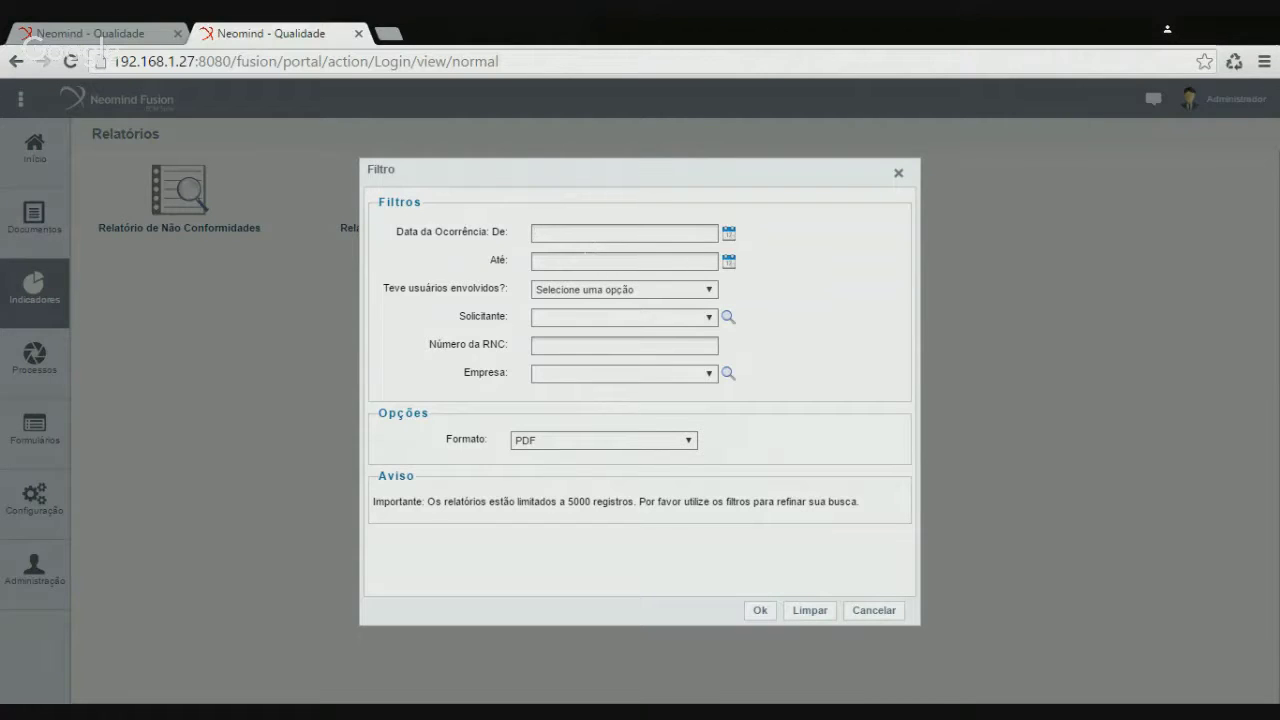
{"action": "left_click", "coordinate": [729, 235]}
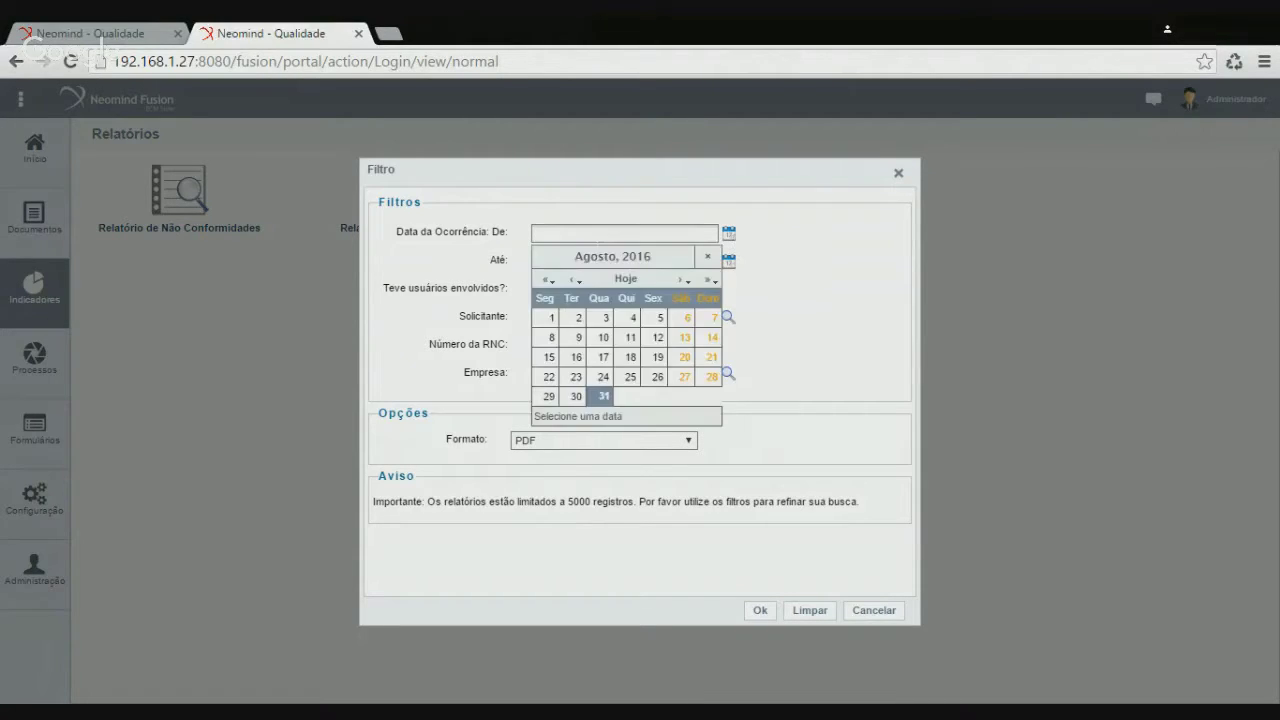
{"action": "left_click", "coordinate": [777, 258]}
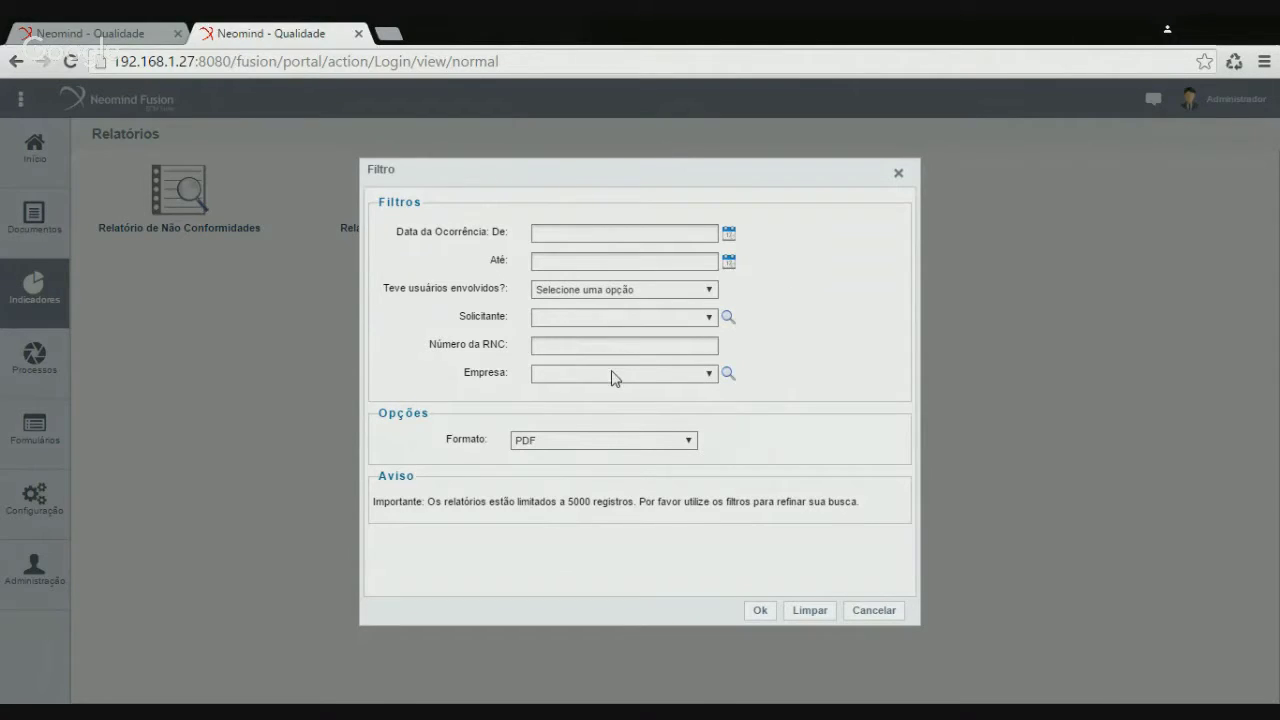
{"action": "left_click", "coordinate": [760, 610]}
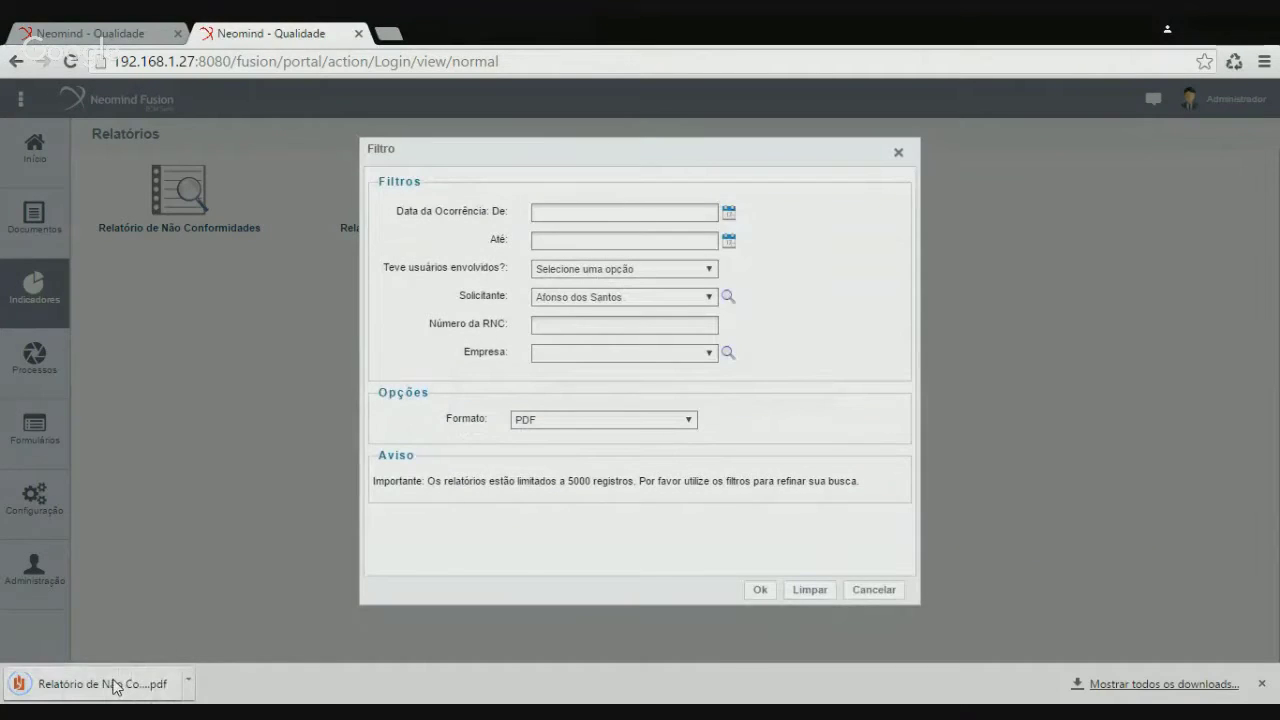
Check the first requester's PDF, then switch Solicitante and review the new PDF listing RNC 5 and 8
{"action": "left_click", "coordinate": [113, 686]}
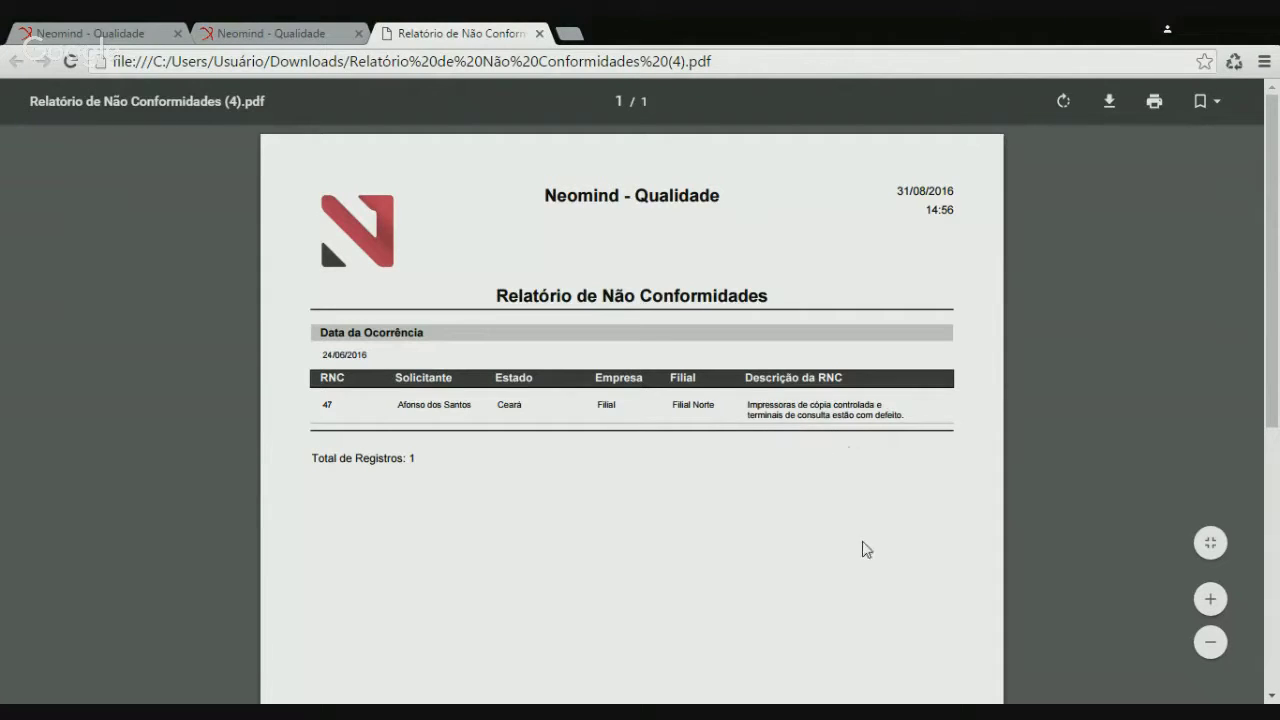
{"action": "left_click", "coordinate": [539, 35]}
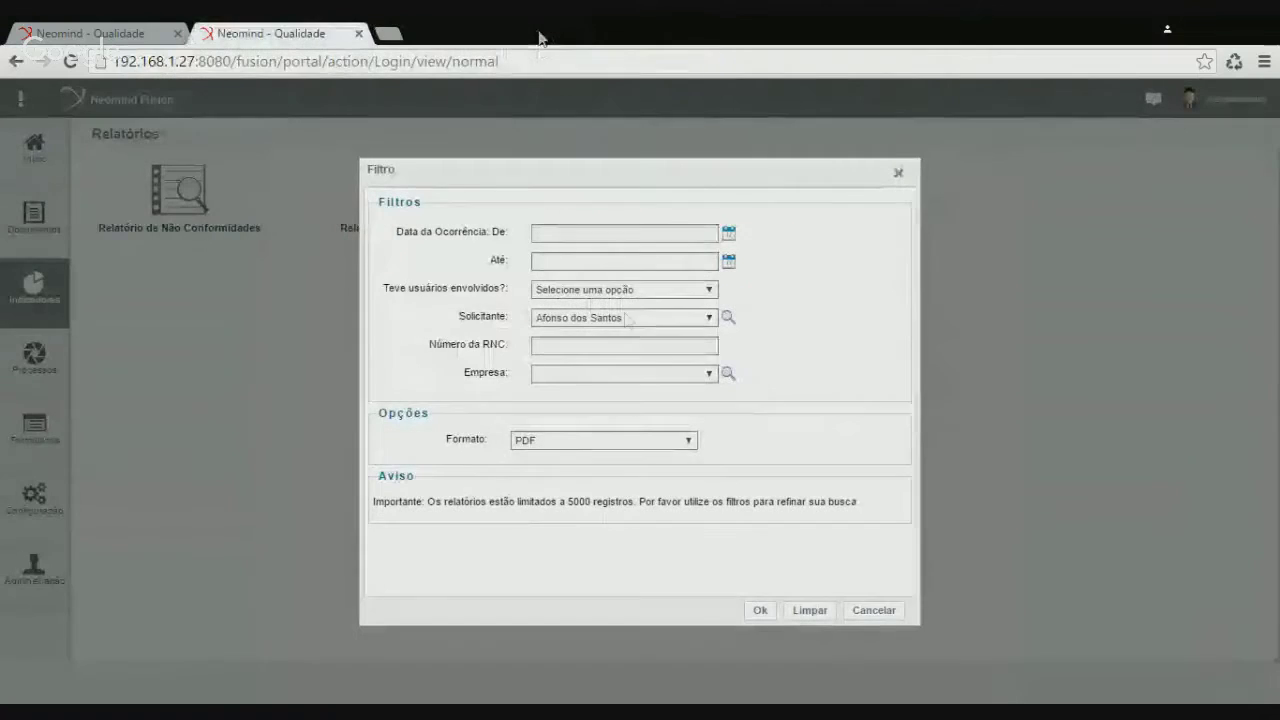
{"action": "key", "text": "Up"}
{"action": "left_click", "coordinate": [761, 614]}
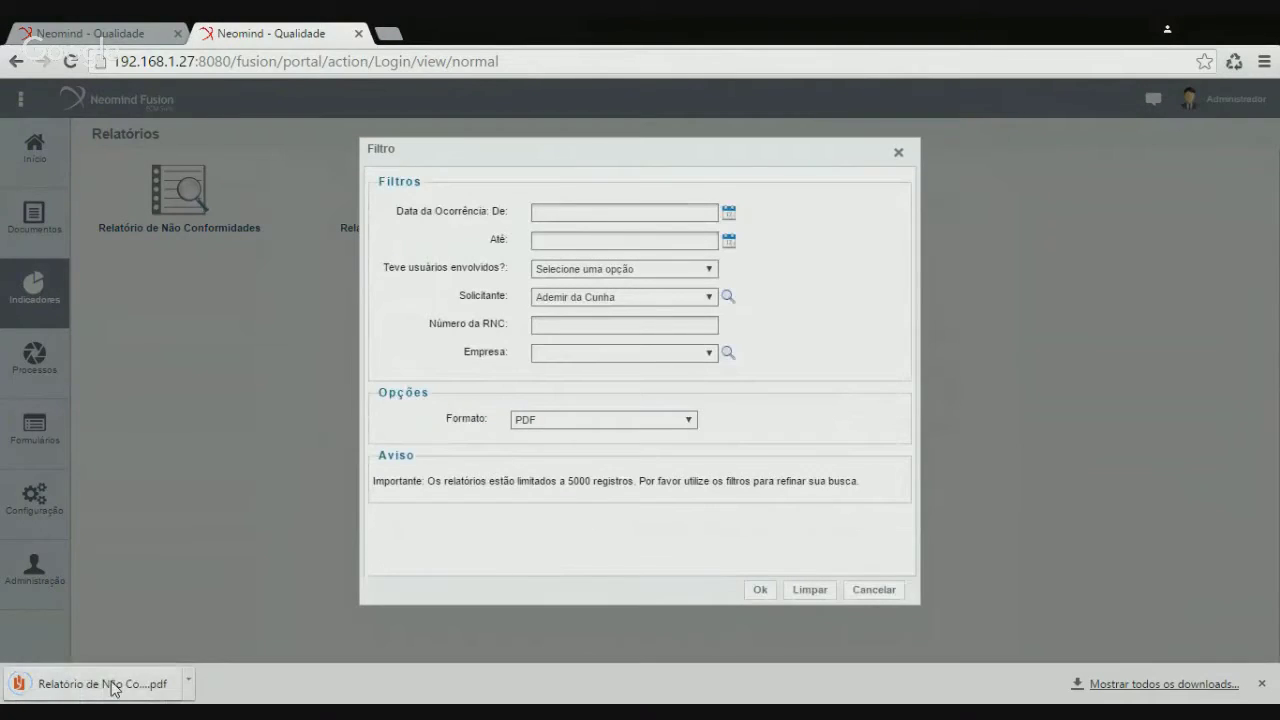
{"action": "left_click", "coordinate": [112, 686]}
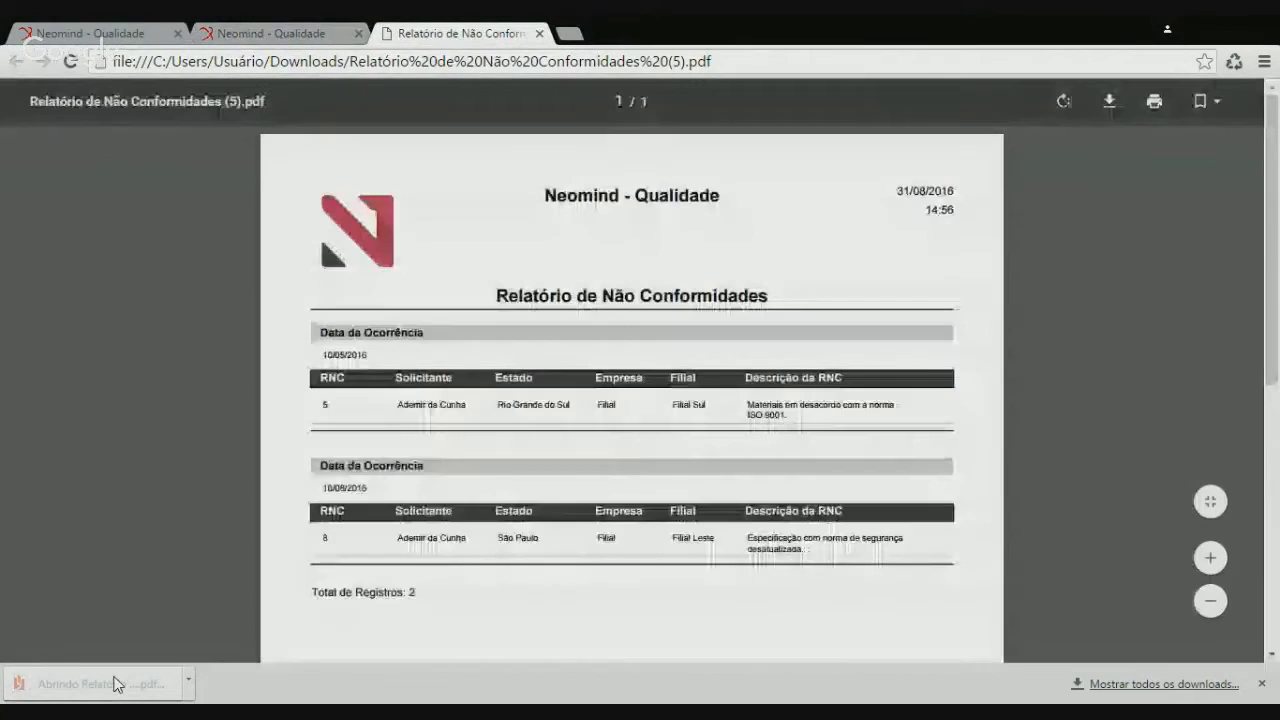
{"action": "scroll", "coordinate": [597, 496], "scroll_direction": "down", "scroll_amount": 1}
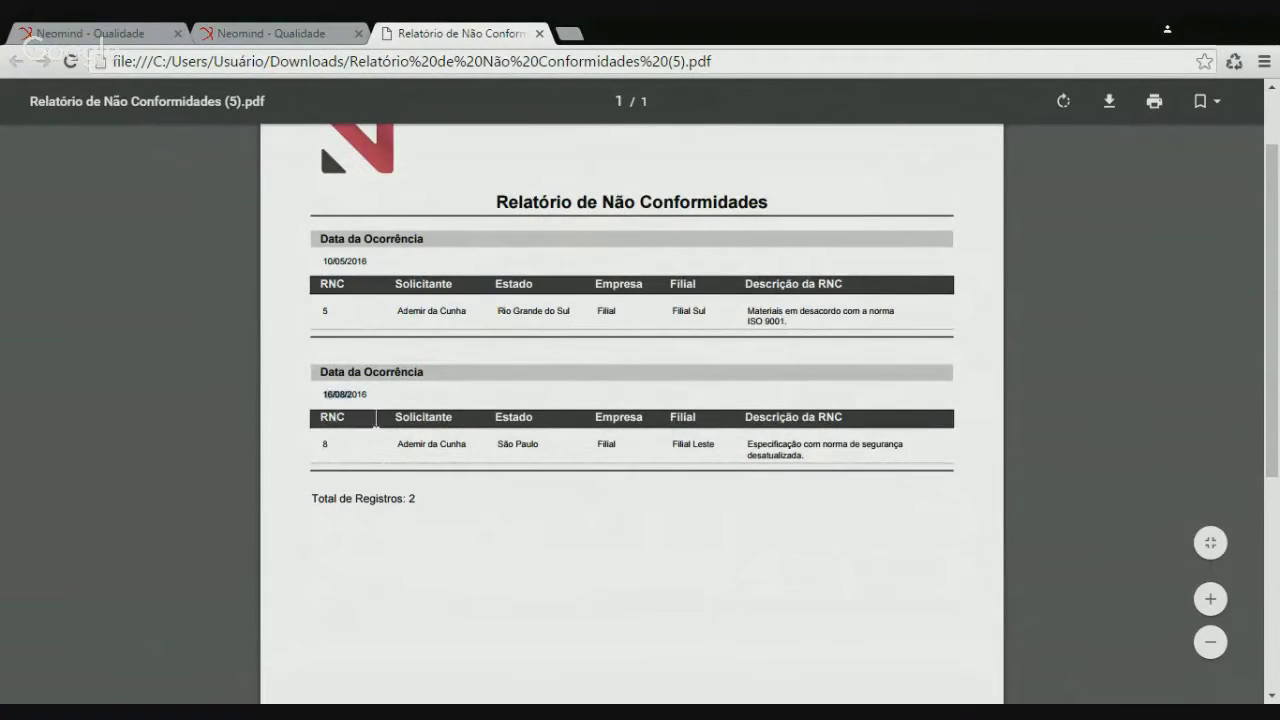
{"action": "scroll", "coordinate": [572, 540], "scroll_direction": "up", "scroll_amount": 1}
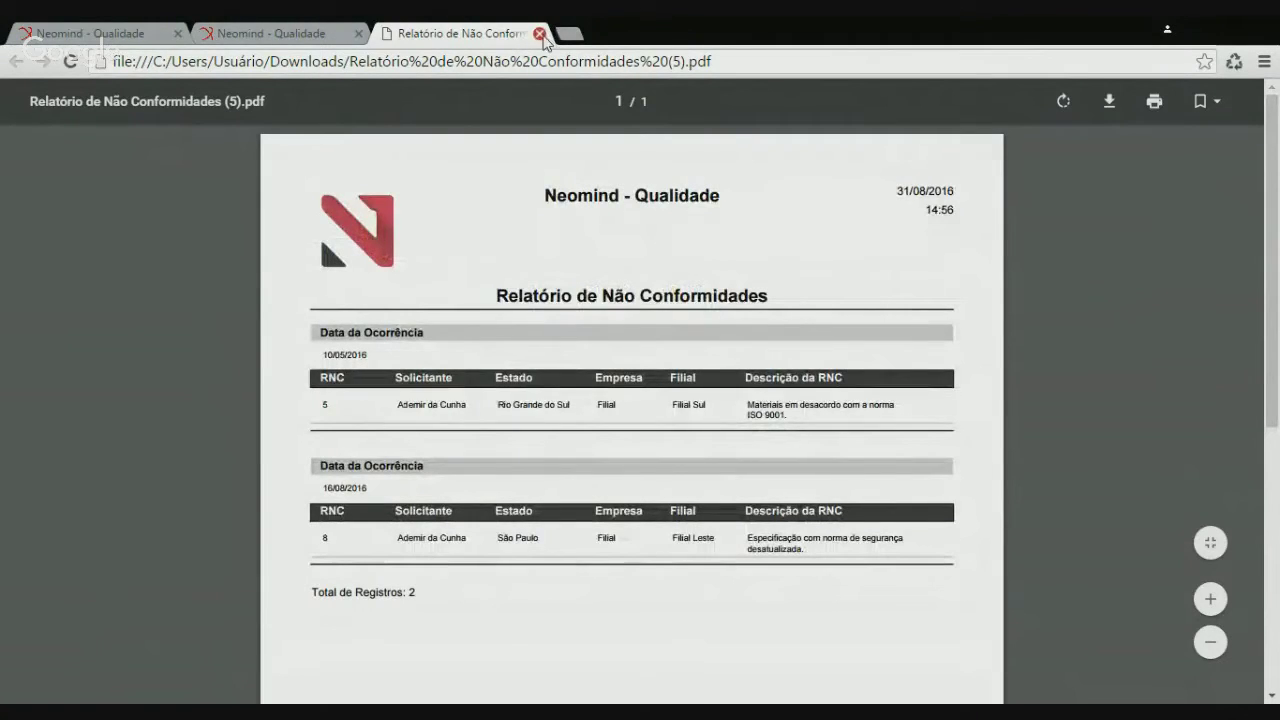
{"action": "left_click", "coordinate": [539, 33]}
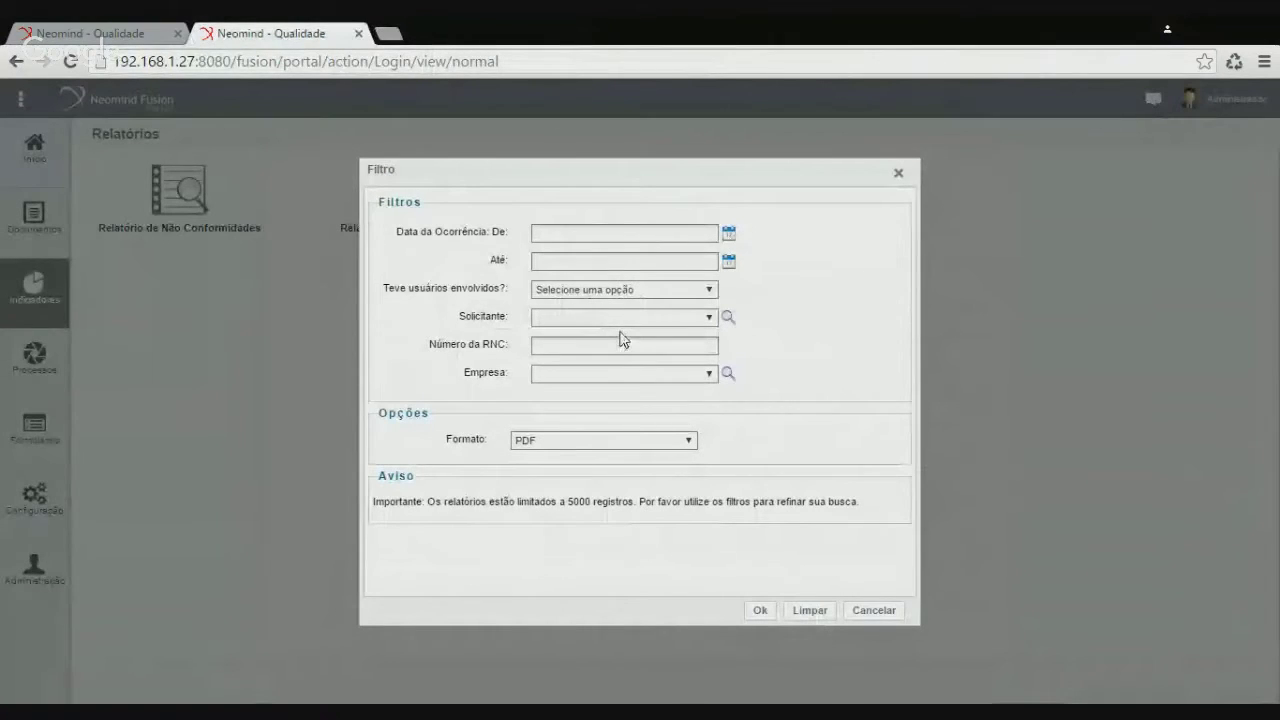
Set the occurrence date range from 01/08/2016 to 31/08/2016 and generate the report
{"action": "left_click", "coordinate": [729, 233]}
{"action": "left_click", "coordinate": [553, 320]}
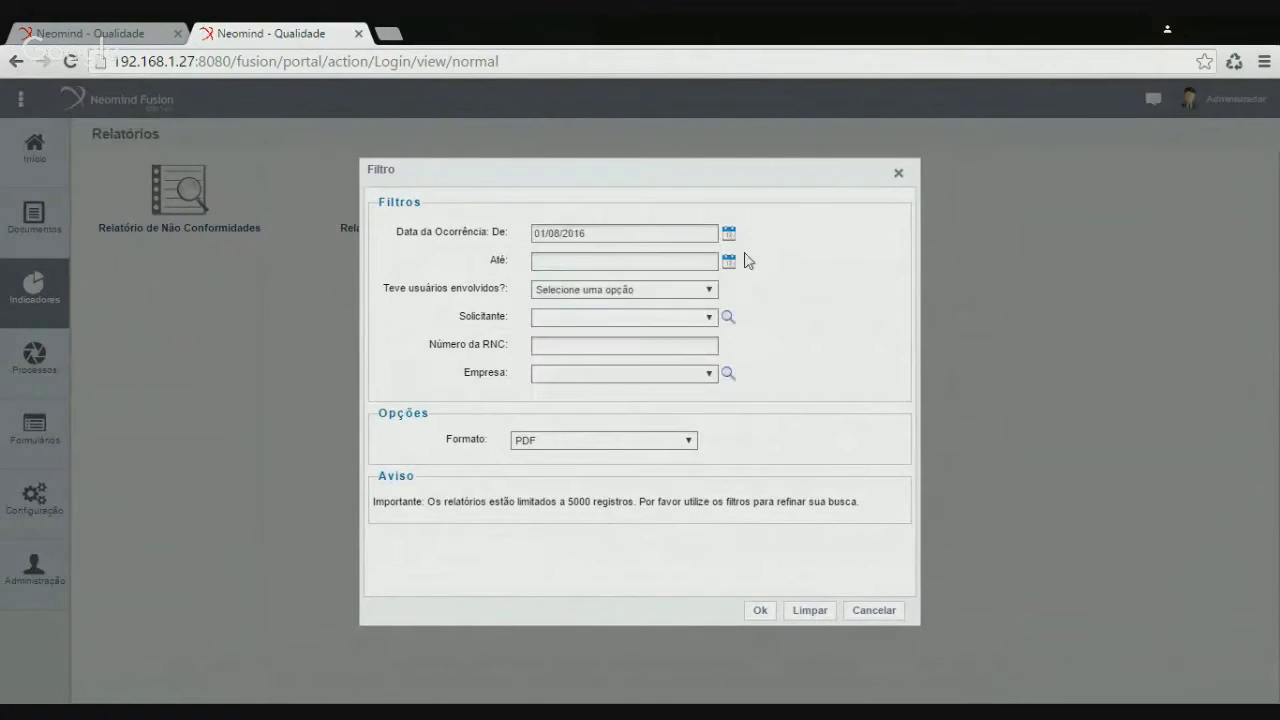
{"action": "left_click", "coordinate": [729, 262]}
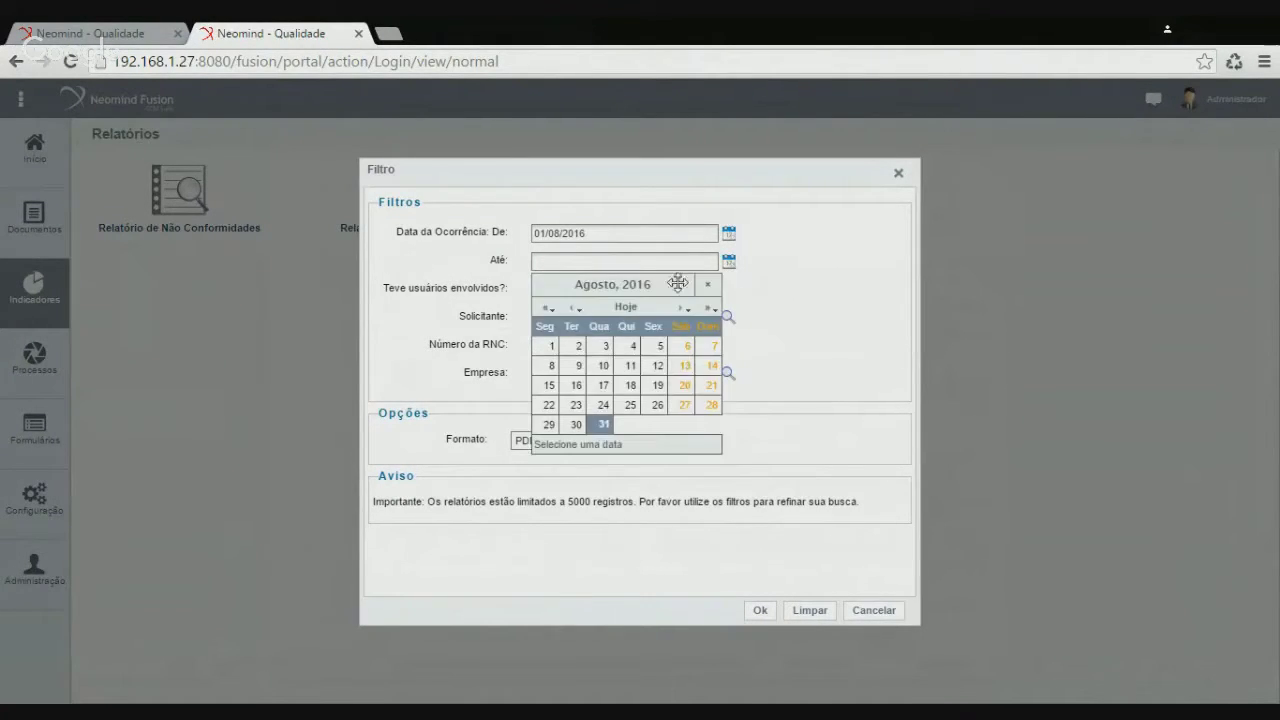
{"action": "left_click", "coordinate": [604, 430]}
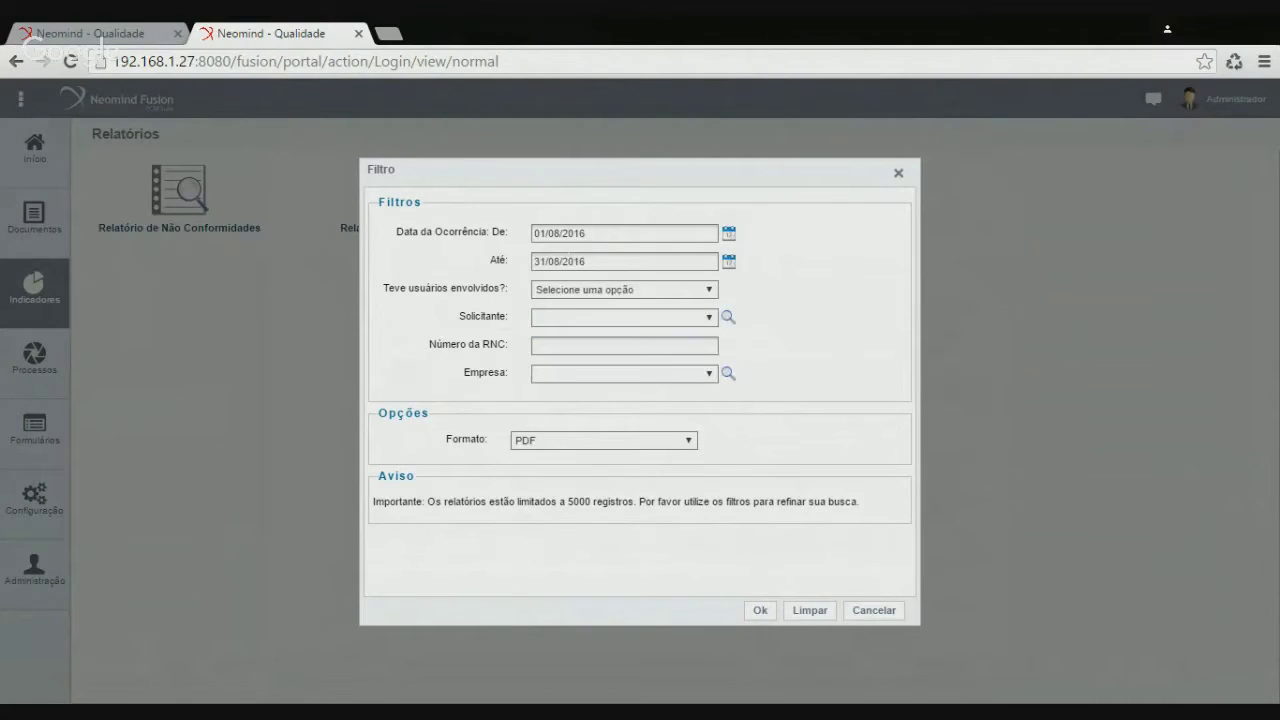
{"action": "left_click", "coordinate": [760, 610]}
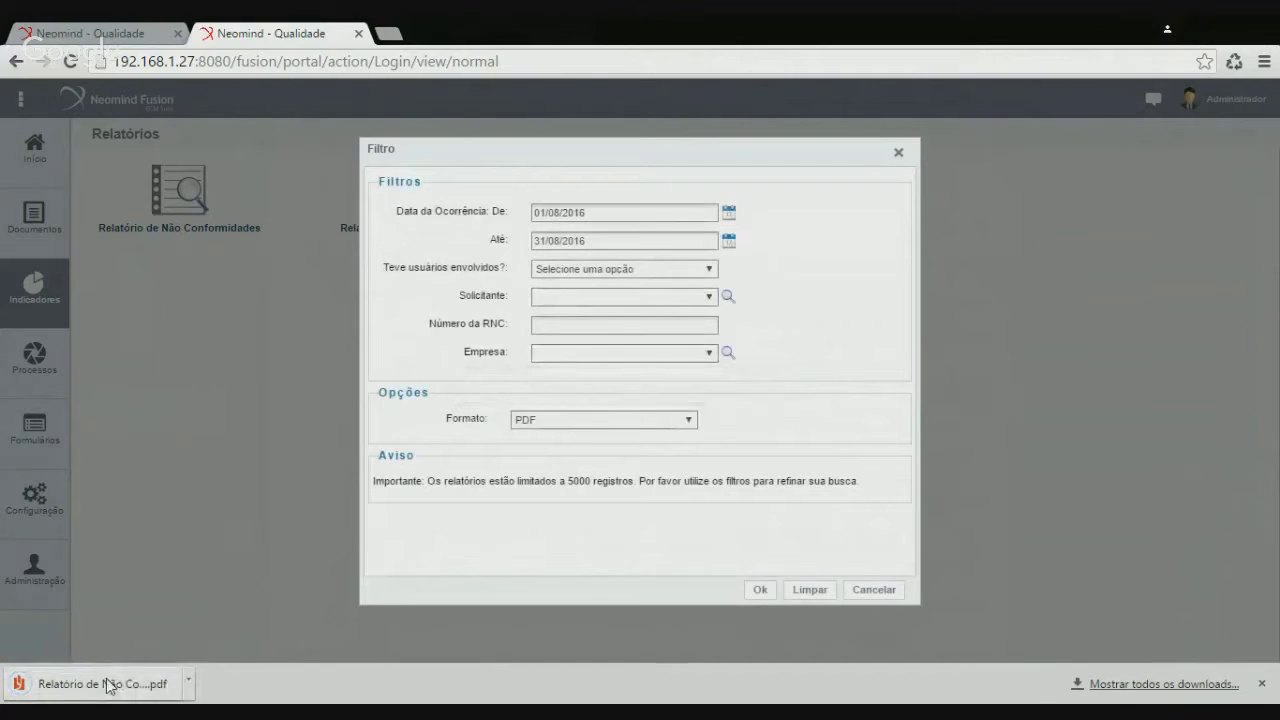
Open and review the August PDF listing RNC 1508, 8 and 70, 3 records in total
{"action": "left_click", "coordinate": [104, 685]}
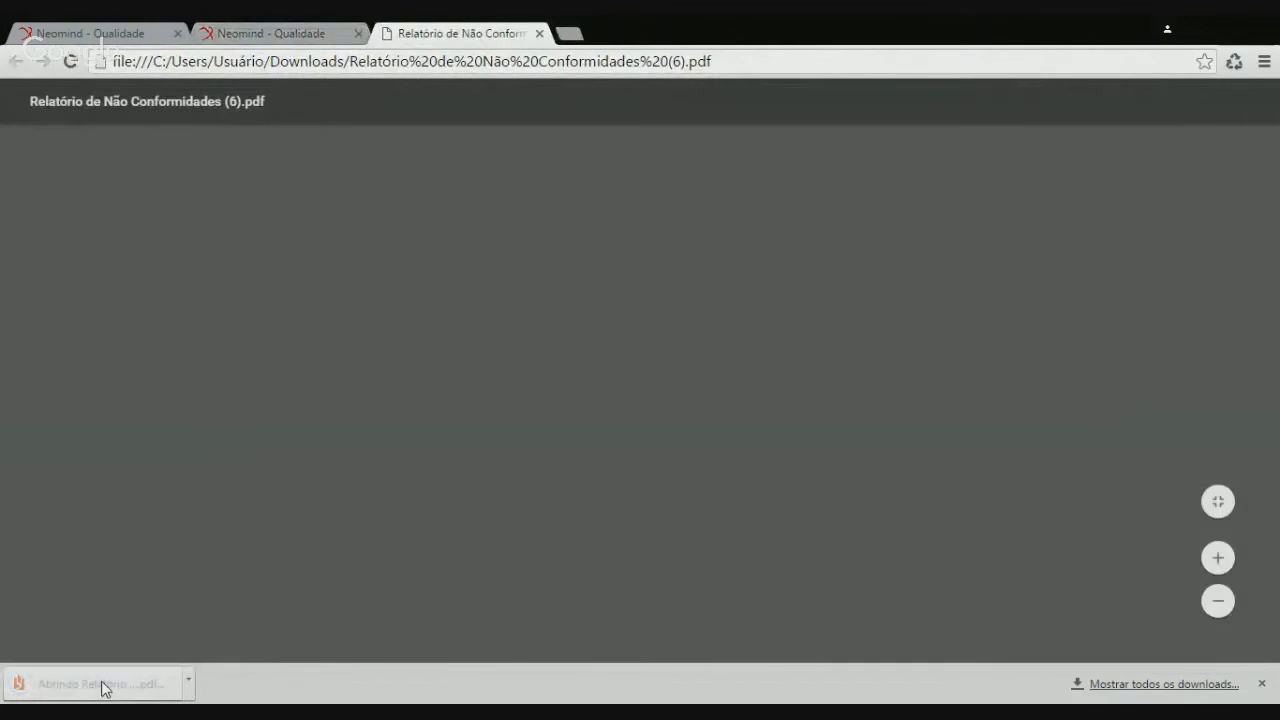
{"action": "scroll", "coordinate": [381, 350], "scroll_direction": "down", "scroll_amount": 1}
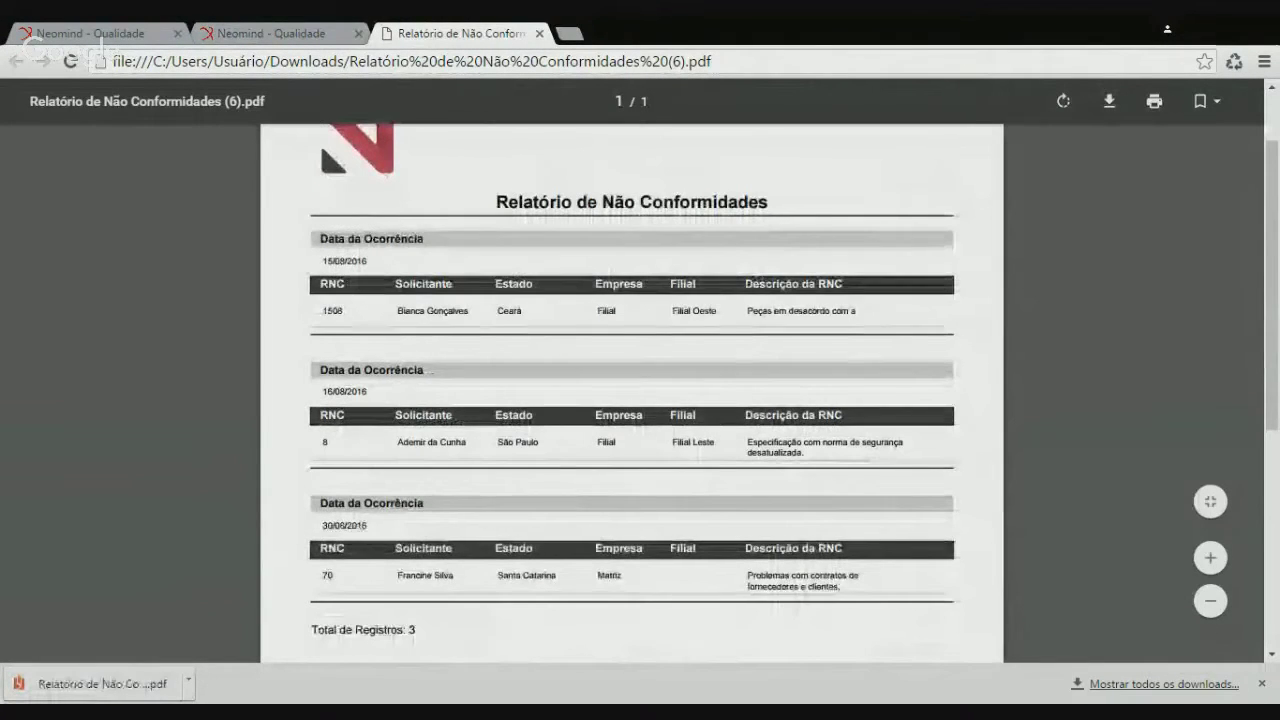
{"action": "scroll", "coordinate": [545, 540], "scroll_direction": "down", "scroll_amount": 1}
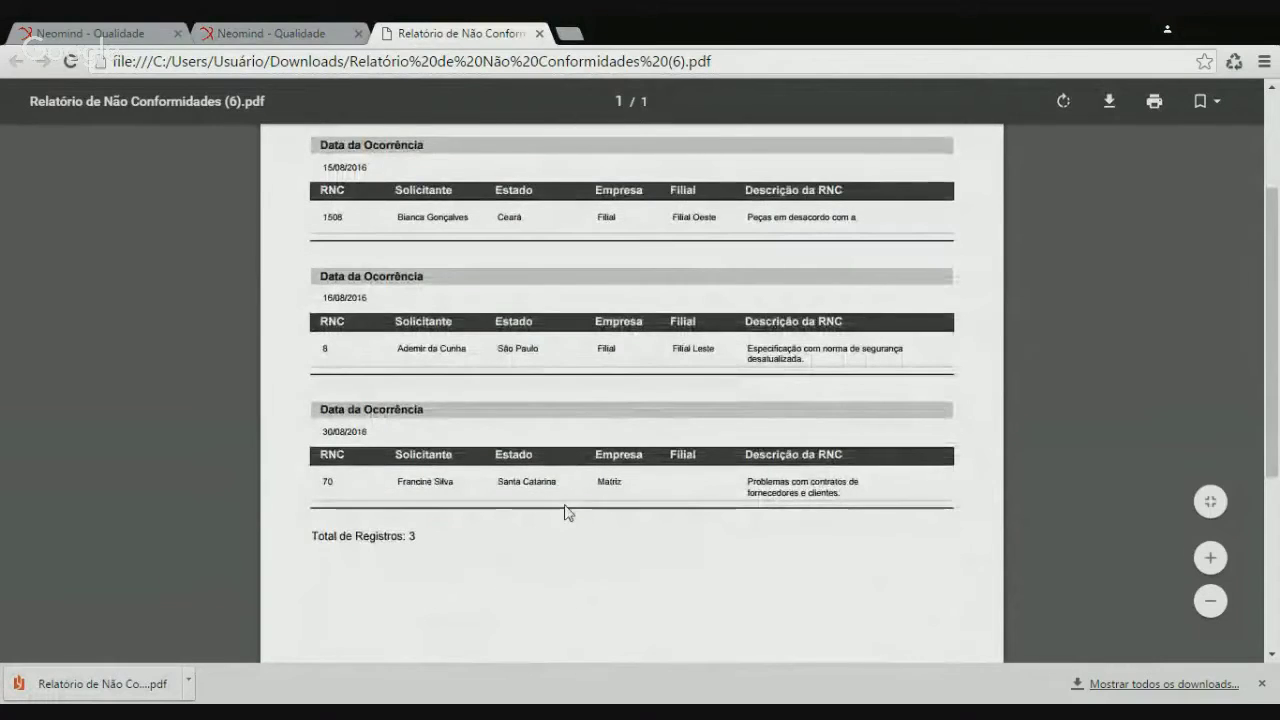
{"action": "scroll", "coordinate": [566, 514], "scroll_direction": "up", "scroll_amount": 1}
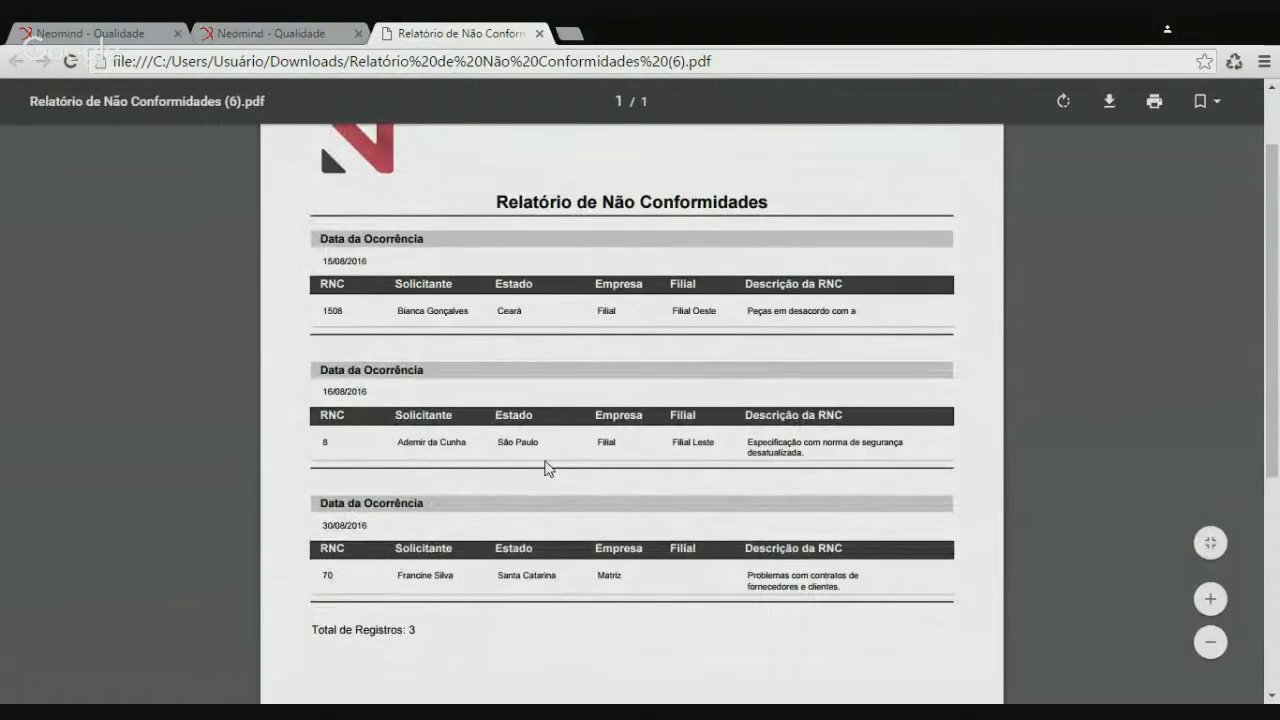
Close the August PDF and clear the De and Até occurrence dates
{"action": "left_click", "coordinate": [541, 33]}
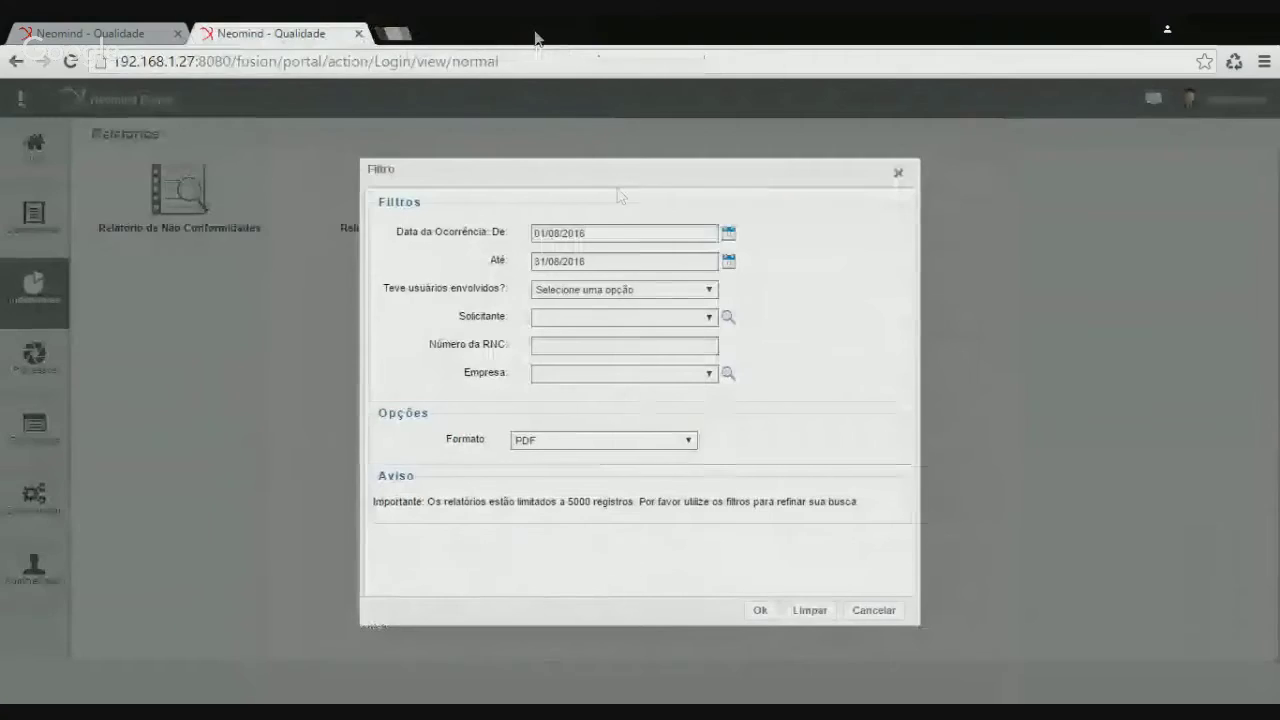
{"action": "triple_click", "coordinate": [640, 234]}
{"action": "key", "text": "BackSpace"}
{"action": "triple_click", "coordinate": [533, 259]}
{"action": "key", "text": "BackSpace"}
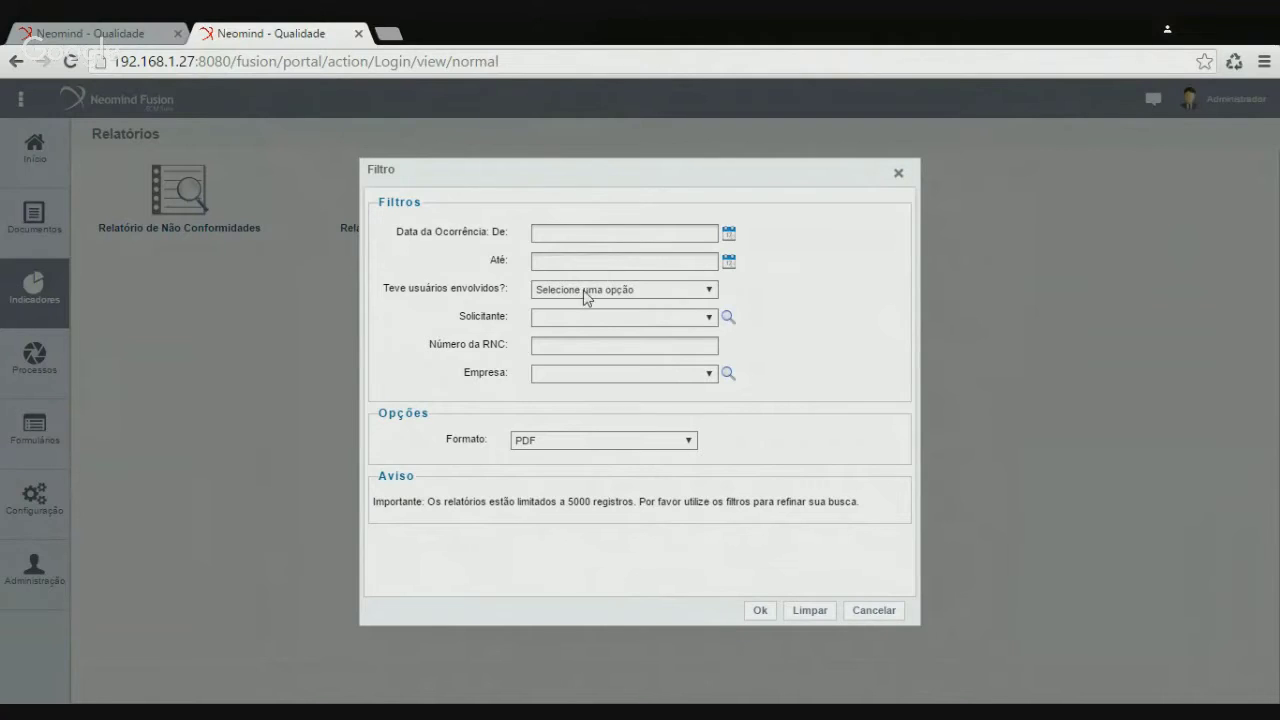
Set 'Teve usuários envolvidos?' to Sim, generate the report and review its six-record PDF
{"action": "left_click", "coordinate": [590, 289]}
{"action": "left_click", "coordinate": [580, 317]}
{"action": "left_click", "coordinate": [763, 612]}
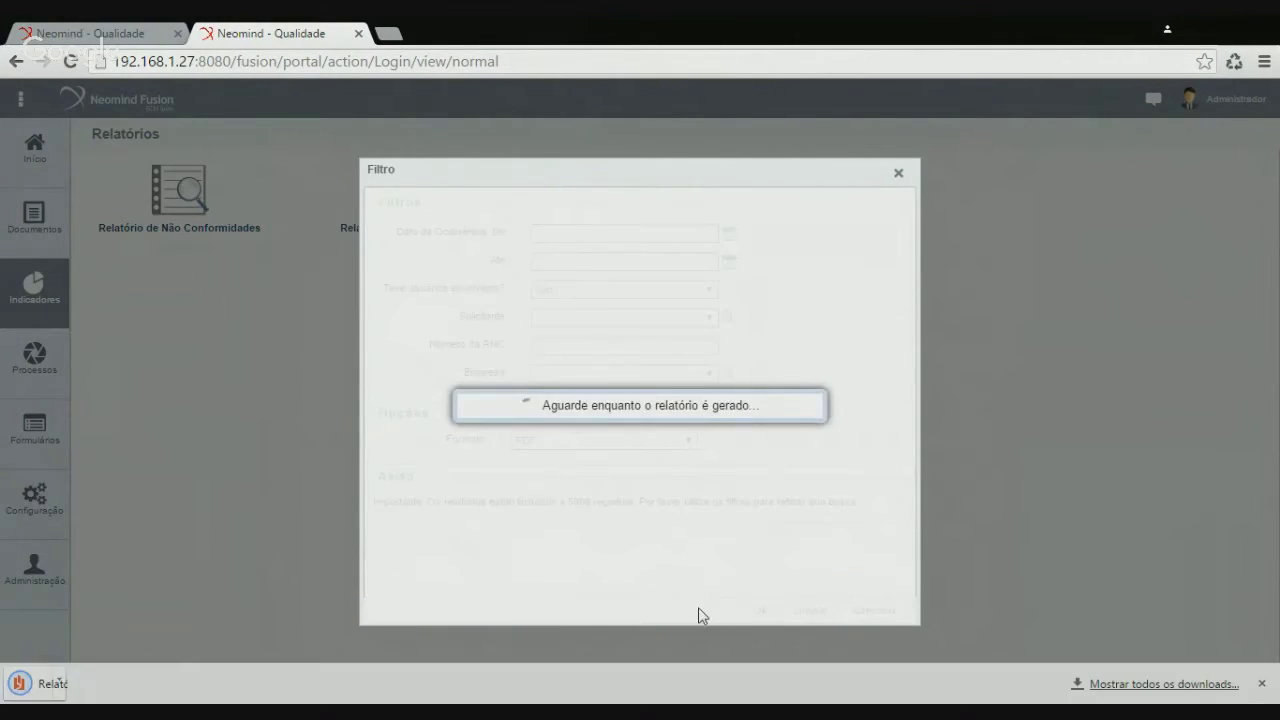
{"action": "left_click", "coordinate": [97, 690]}
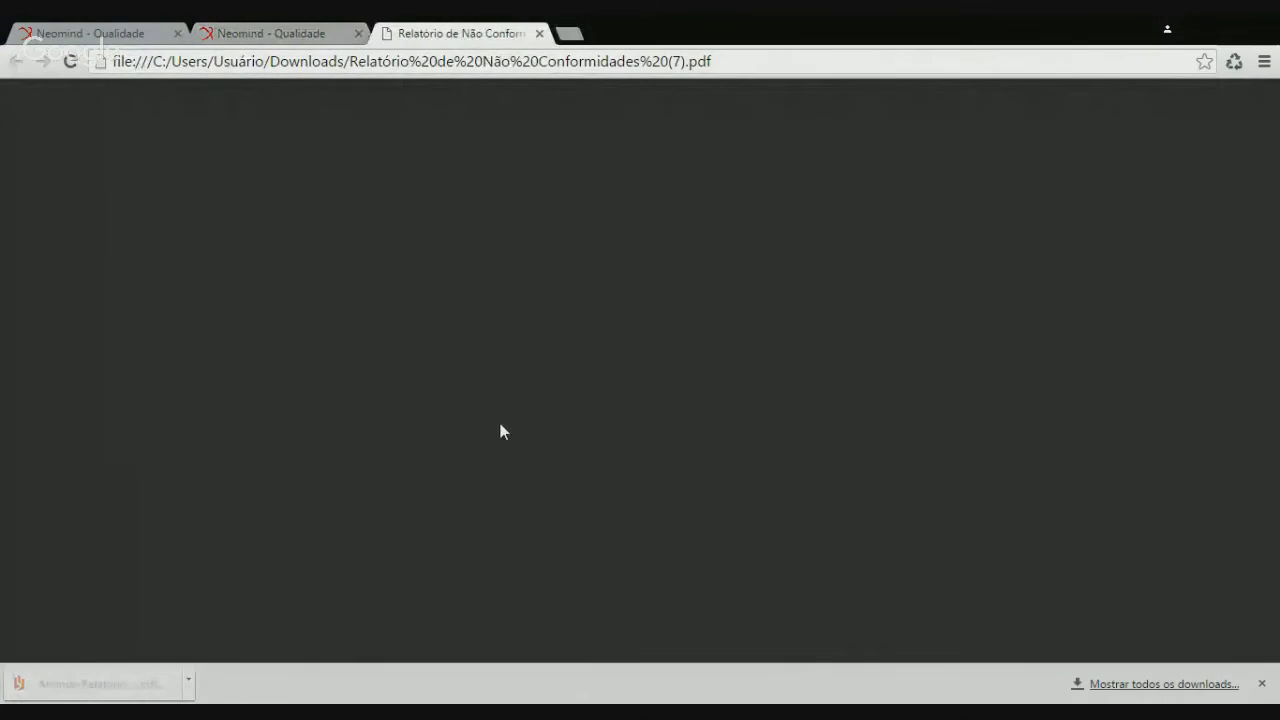
{"action": "scroll", "coordinate": [500, 430], "scroll_direction": "down", "scroll_amount": 10}
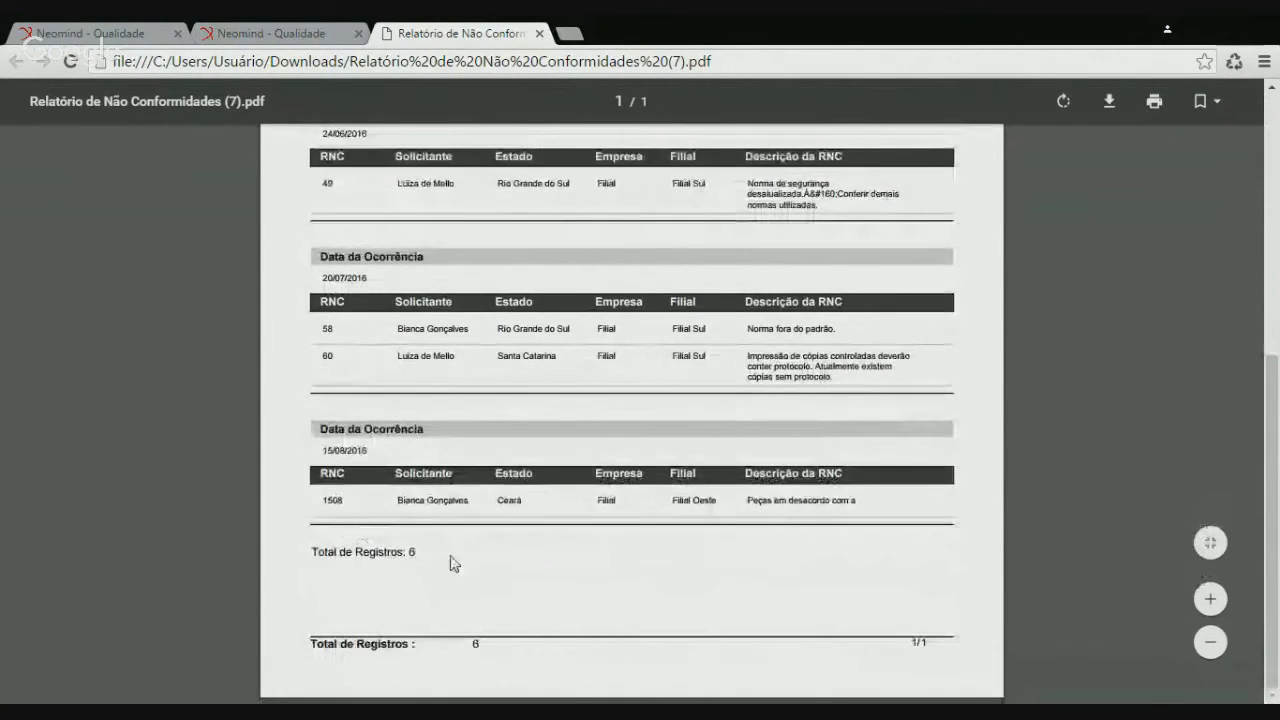
{"action": "scroll", "coordinate": [705, 375], "scroll_direction": "up", "scroll_amount": 5}
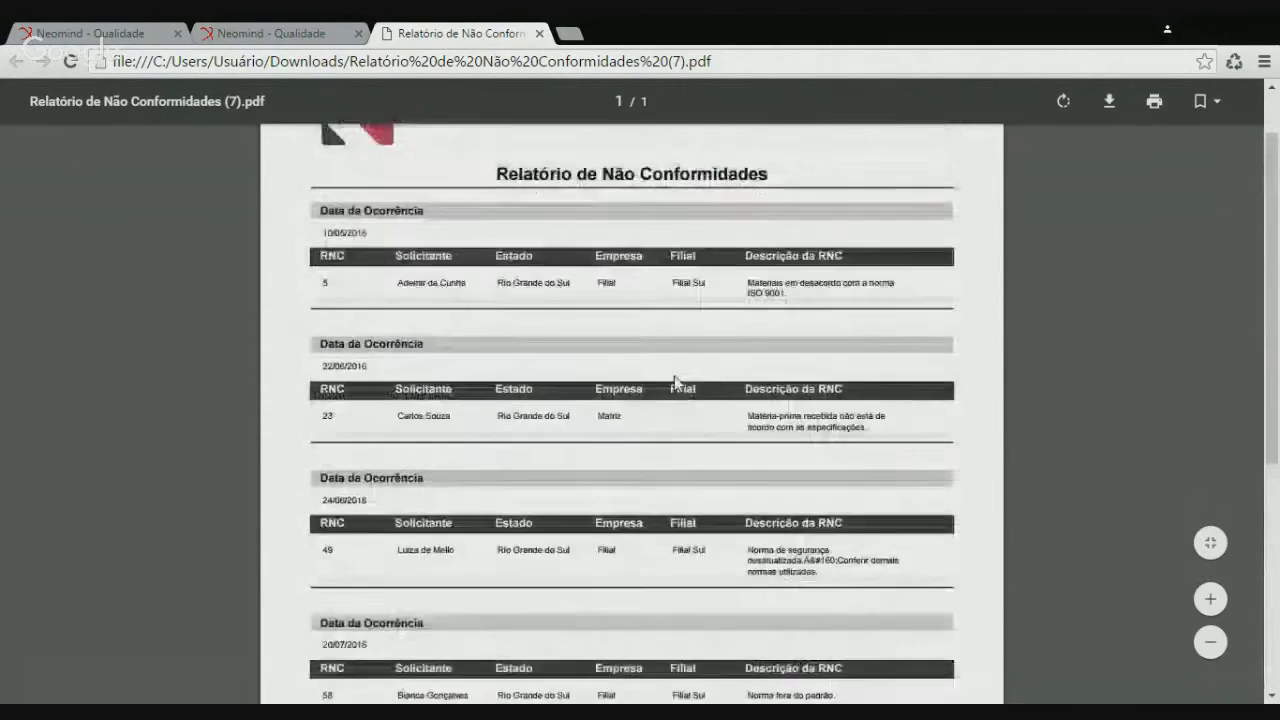
{"action": "left_click", "coordinate": [540, 34]}
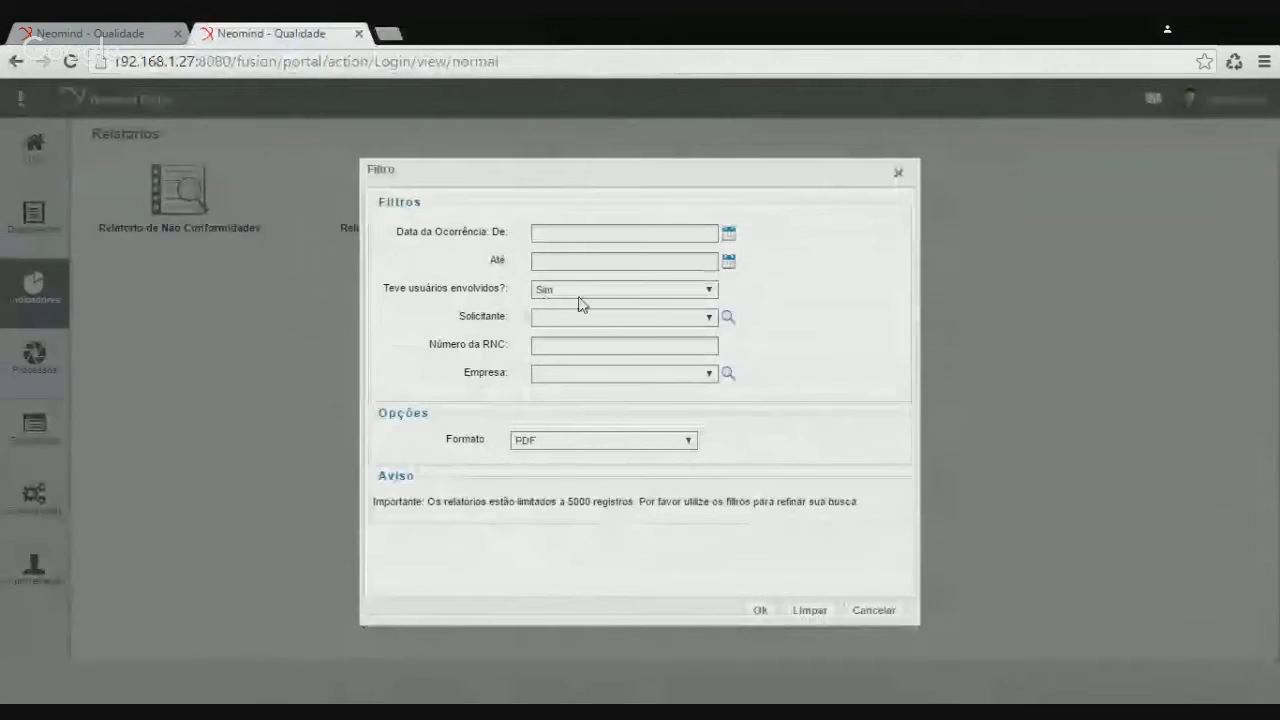
Reset users involved to no selection, set Empresa to 1 - Matriz, and generate the report
{"action": "left_click", "coordinate": [578, 289]}
{"action": "left_click", "coordinate": [573, 305]}
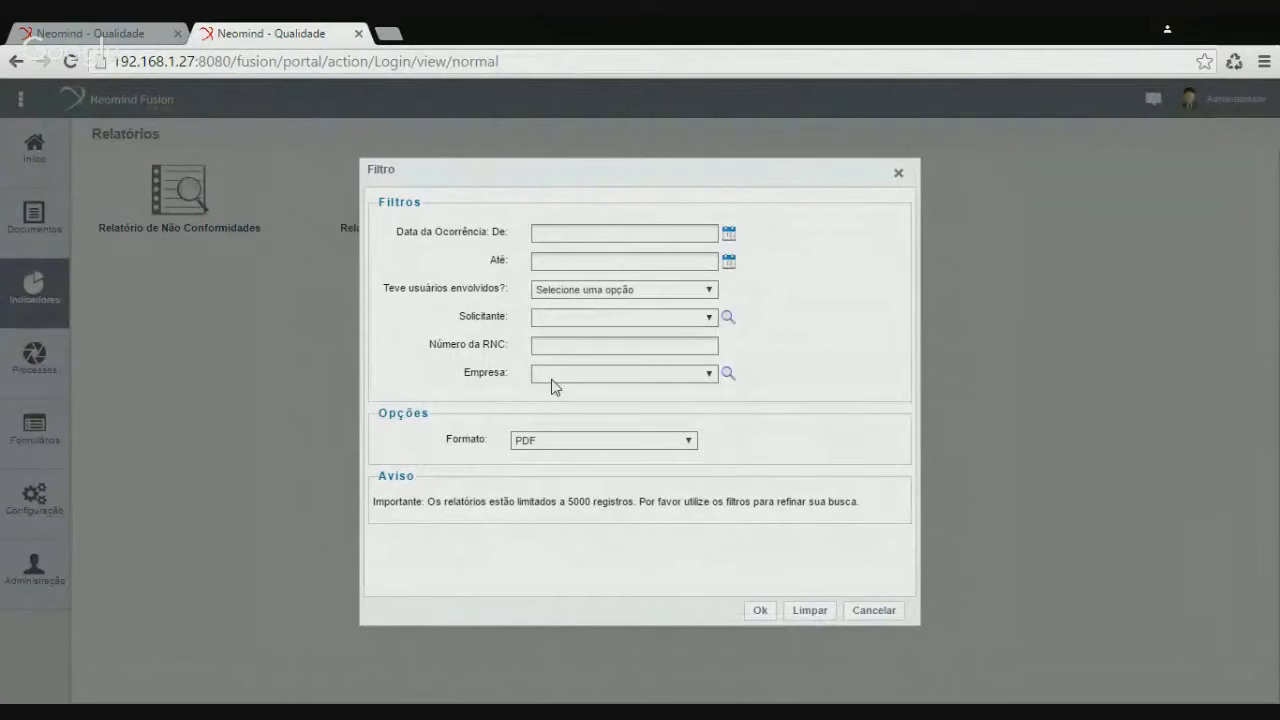
{"action": "left_click", "coordinate": [573, 408]}
{"action": "left_click", "coordinate": [760, 611]}
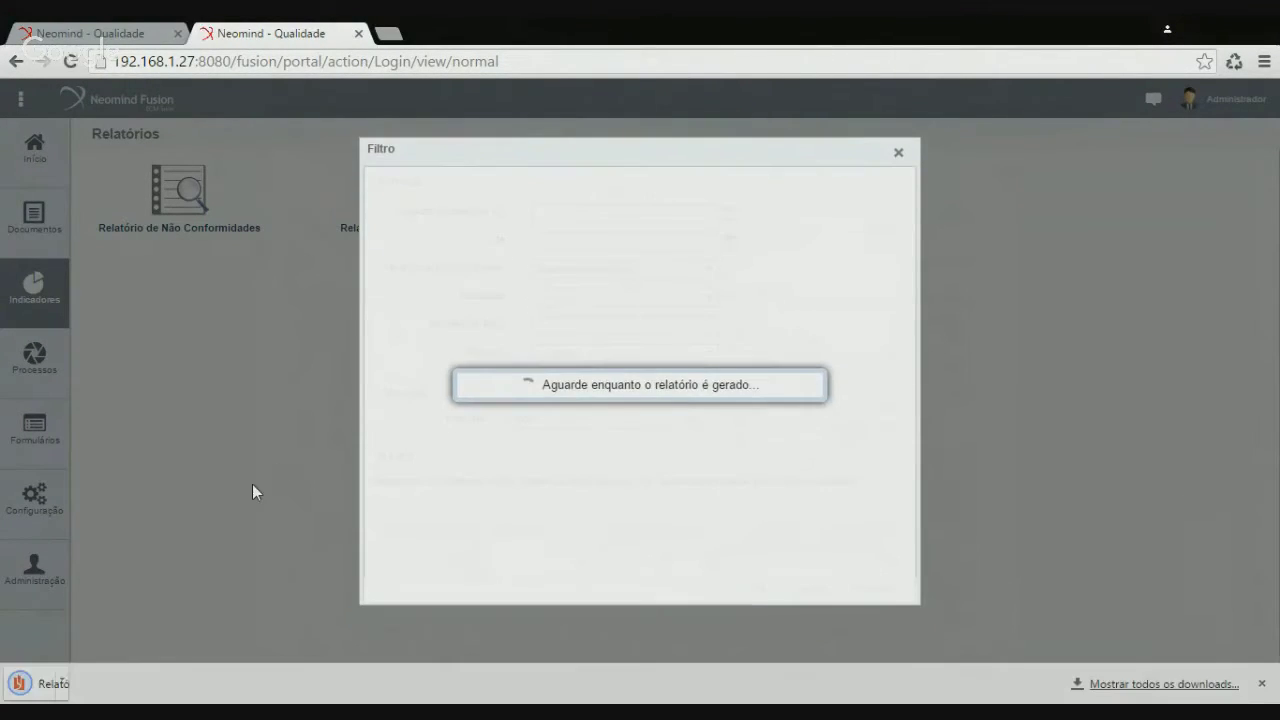
Open and review the 1 - Matriz PDF listing RNC 23, 1 and 70
{"action": "left_click", "coordinate": [93, 686]}
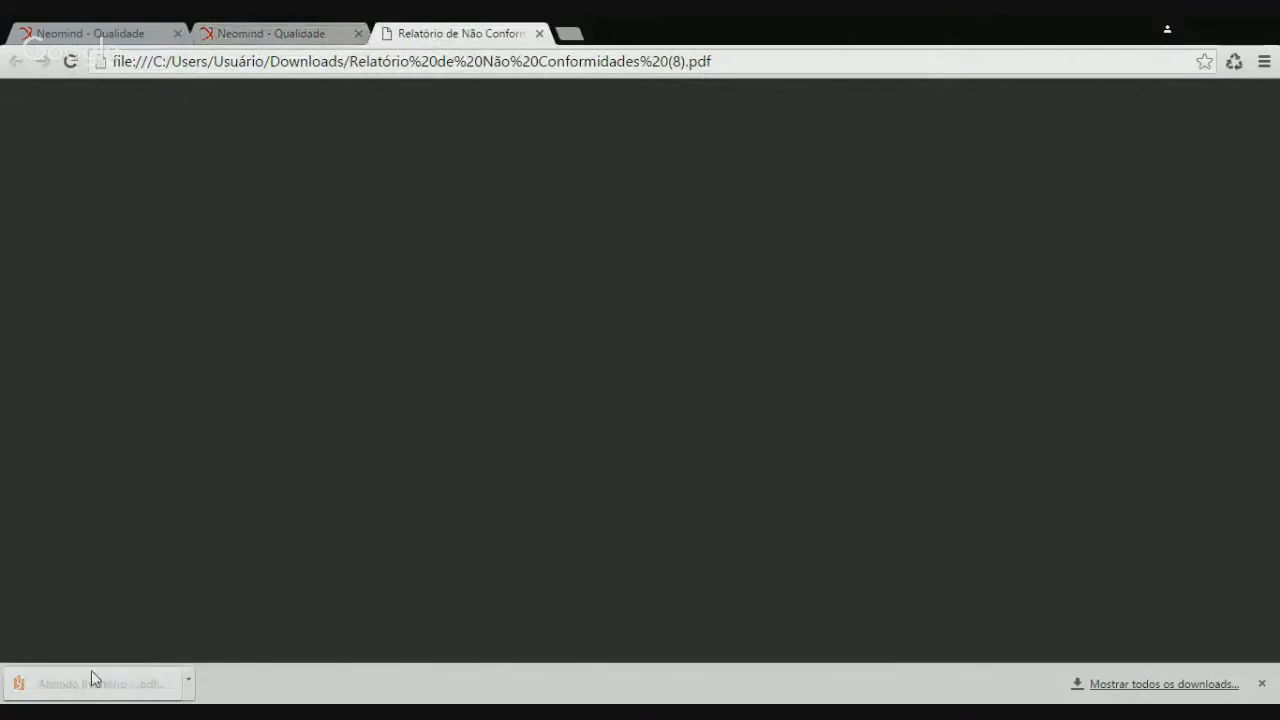
{"action": "scroll", "coordinate": [400, 565], "scroll_direction": "down", "scroll_amount": 2}
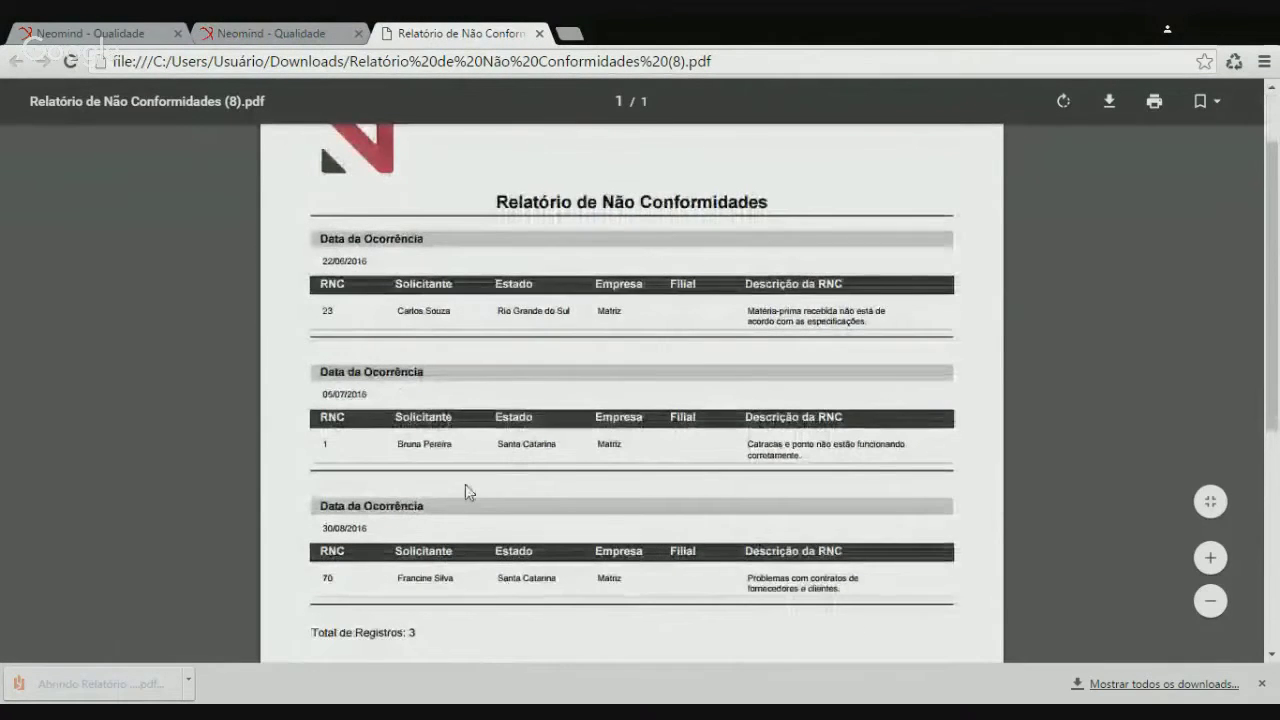
{"action": "scroll", "coordinate": [466, 491], "scroll_direction": "down", "scroll_amount": 2}
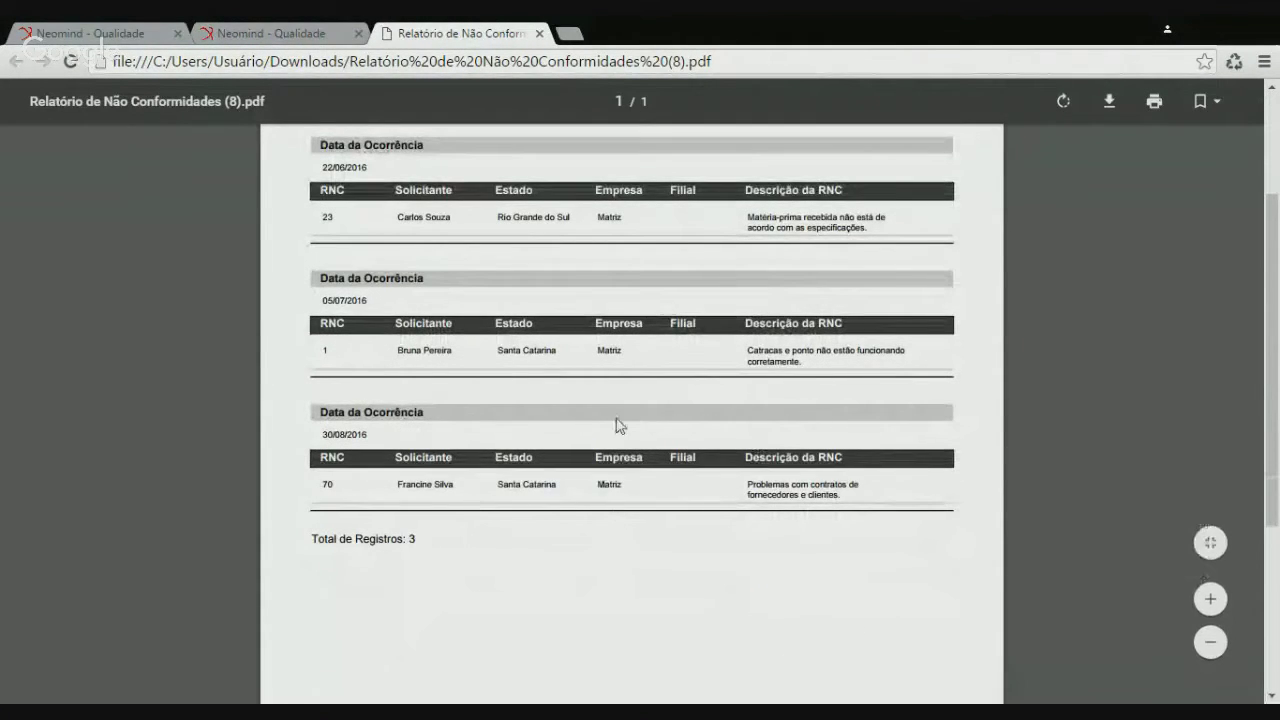
{"action": "scroll", "coordinate": [769, 333], "scroll_direction": "up", "scroll_amount": 2}
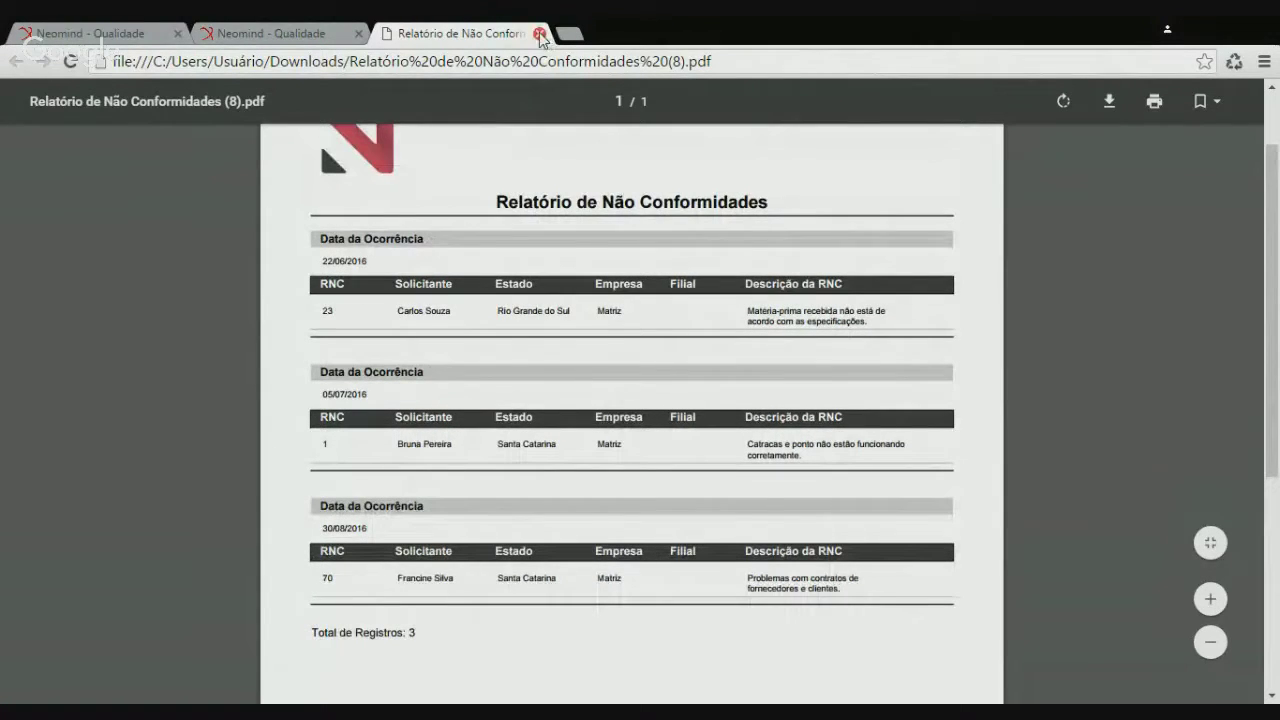
Switch the Empresa filter to 2 - Filial and generate the report
{"action": "left_click", "coordinate": [539, 35]}
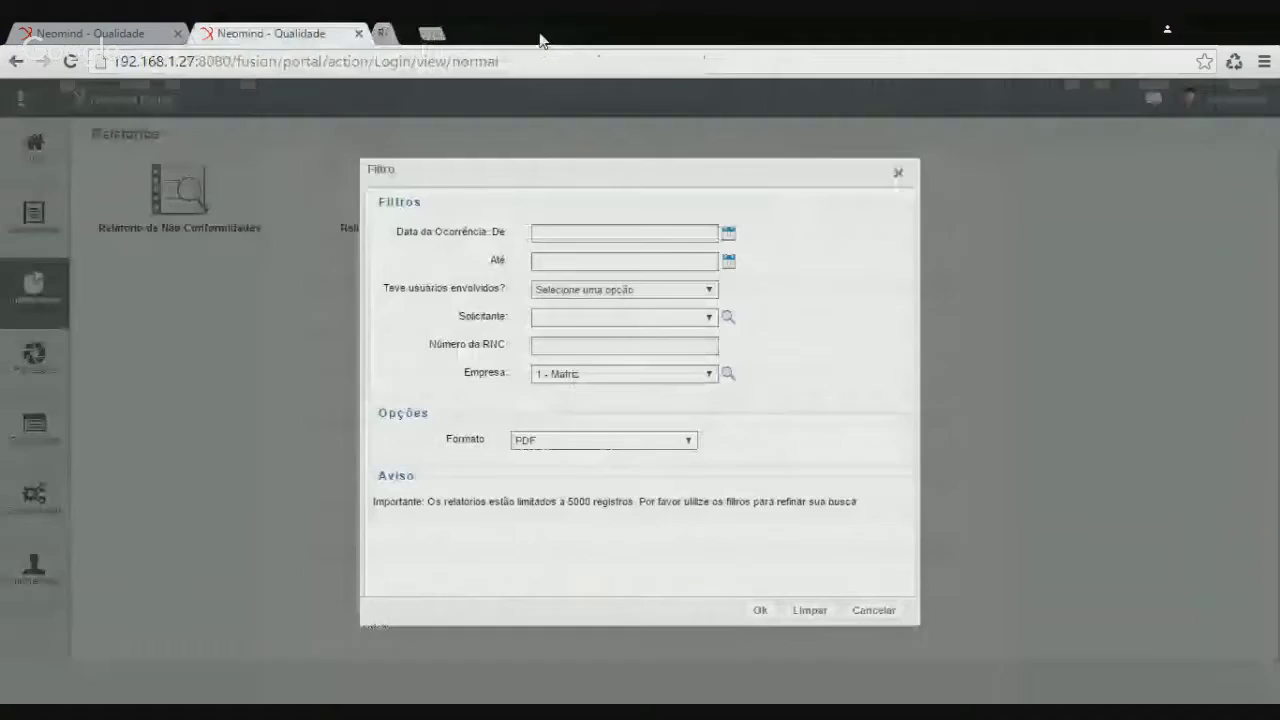
{"action": "key", "text": "Down"}
{"action": "left_click", "coordinate": [758, 612]}
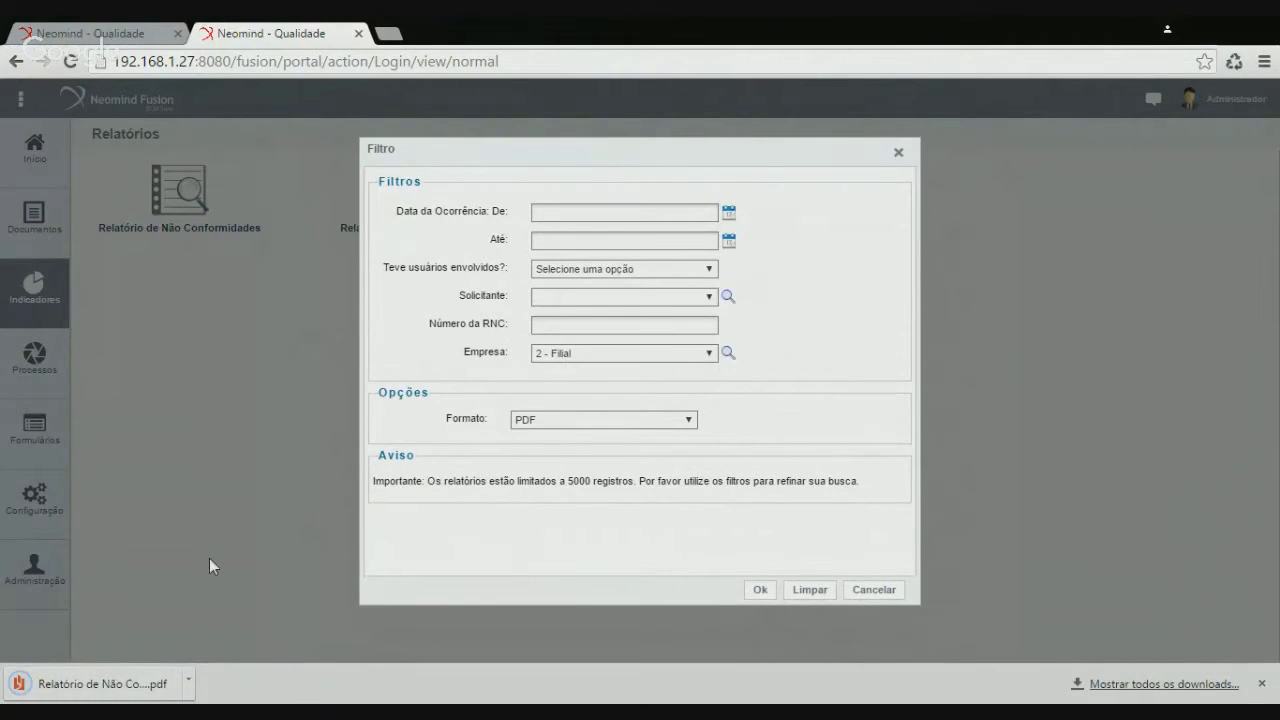
Review the two-page 2 - Filial PDF totalling 8 records, then close it
{"action": "left_click", "coordinate": [128, 688]}
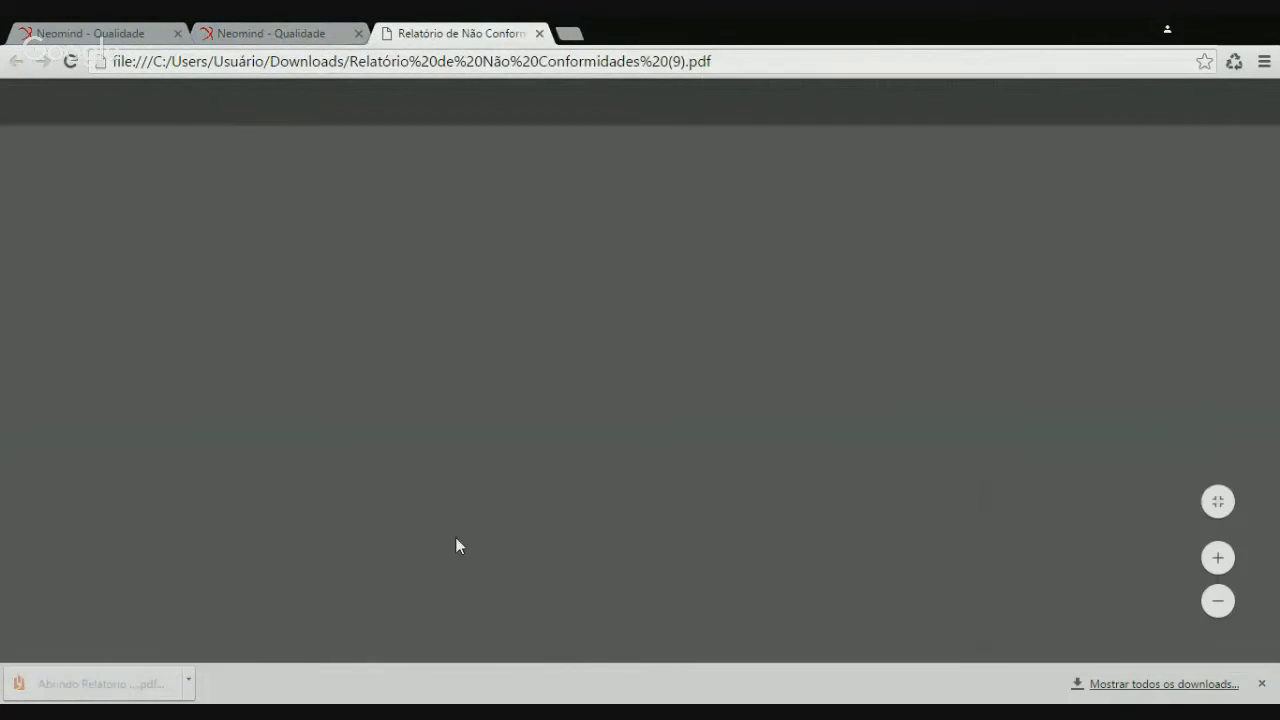
{"action": "scroll", "coordinate": [470, 535], "scroll_direction": "down", "scroll_amount": 2}
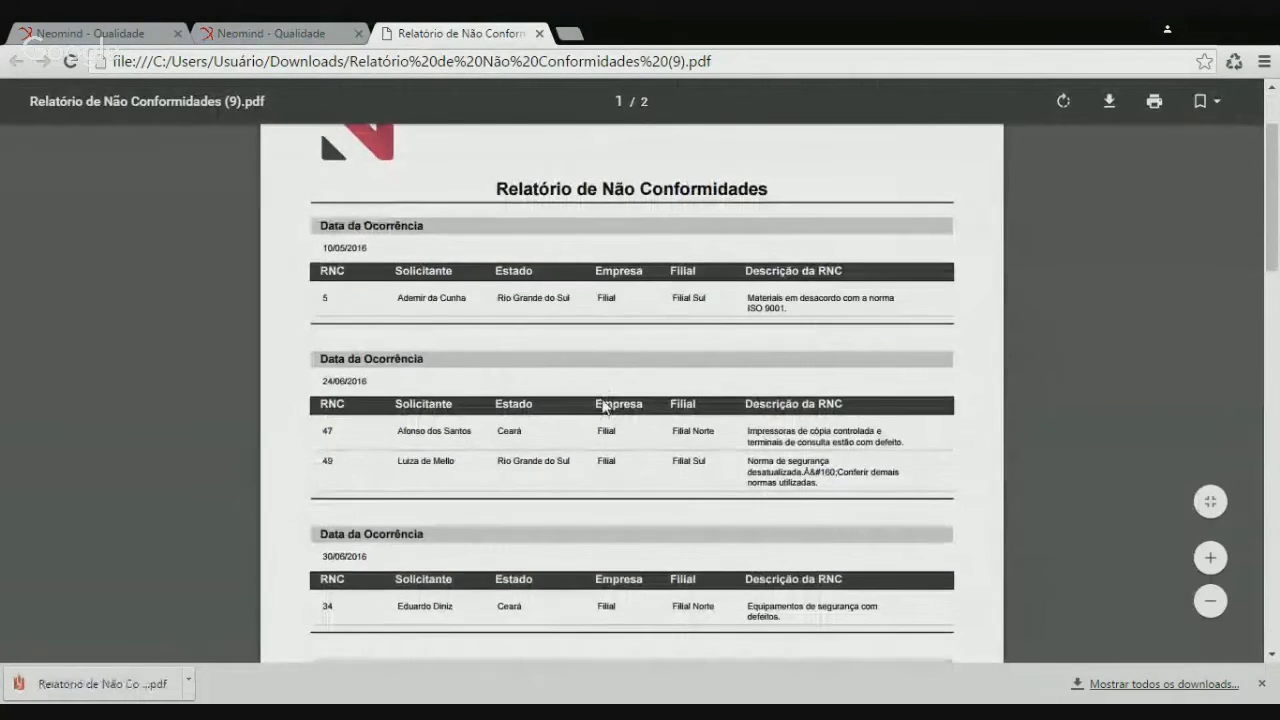
{"action": "scroll", "coordinate": [603, 406], "scroll_direction": "down", "scroll_amount": 12}
{"action": "scroll", "coordinate": [600, 527], "scroll_direction": "down", "scroll_amount": 2}
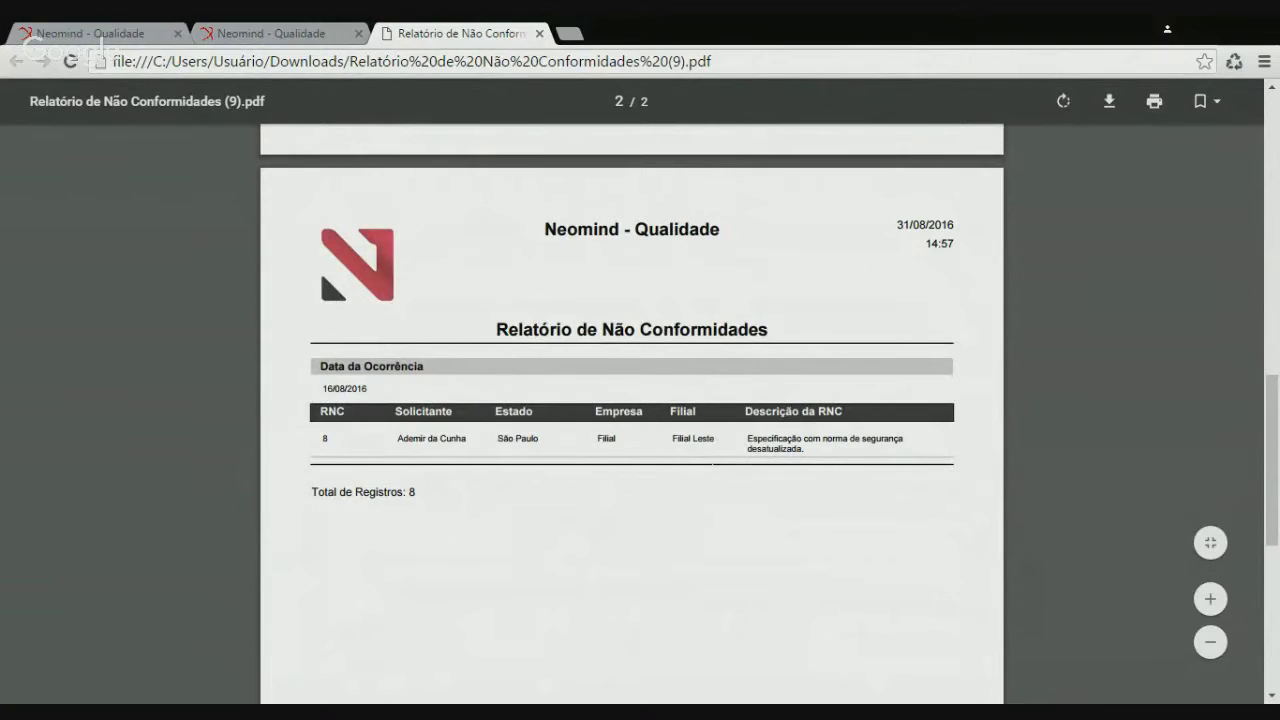
{"action": "scroll", "coordinate": [733, 420], "scroll_direction": "up", "scroll_amount": 3}
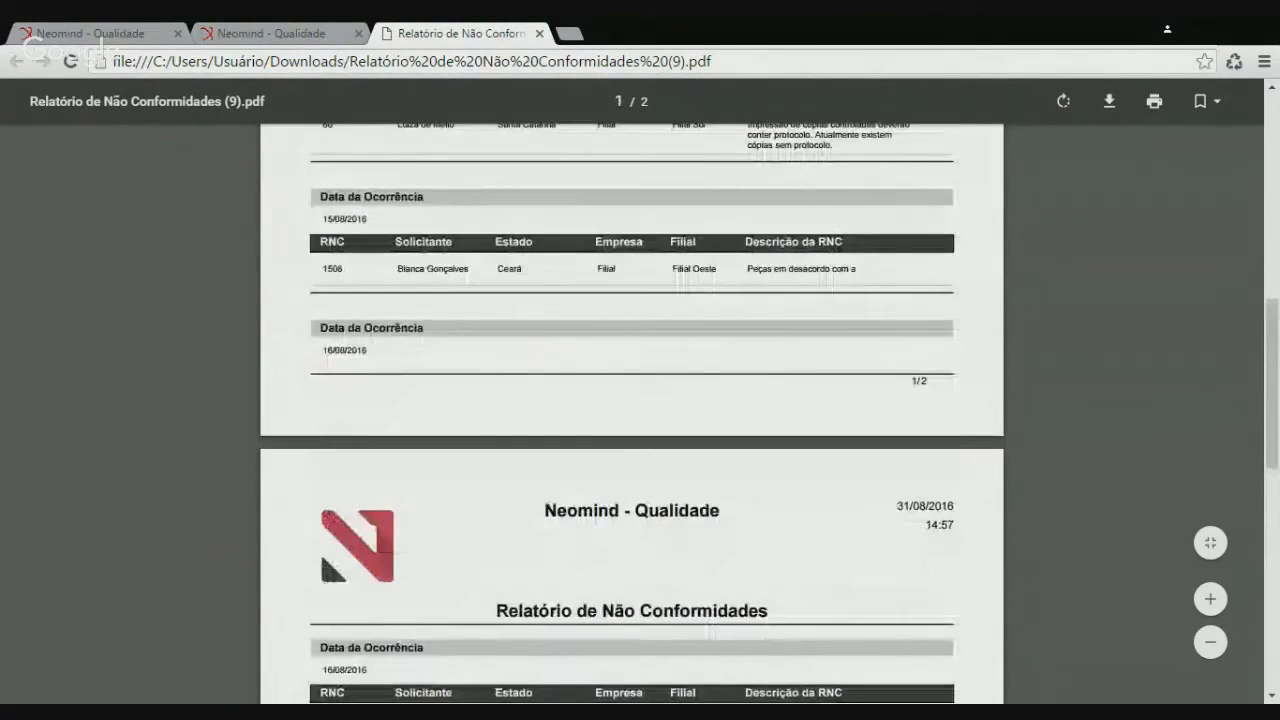
{"action": "scroll", "coordinate": [716, 360], "scroll_direction": "up", "scroll_amount": 3}
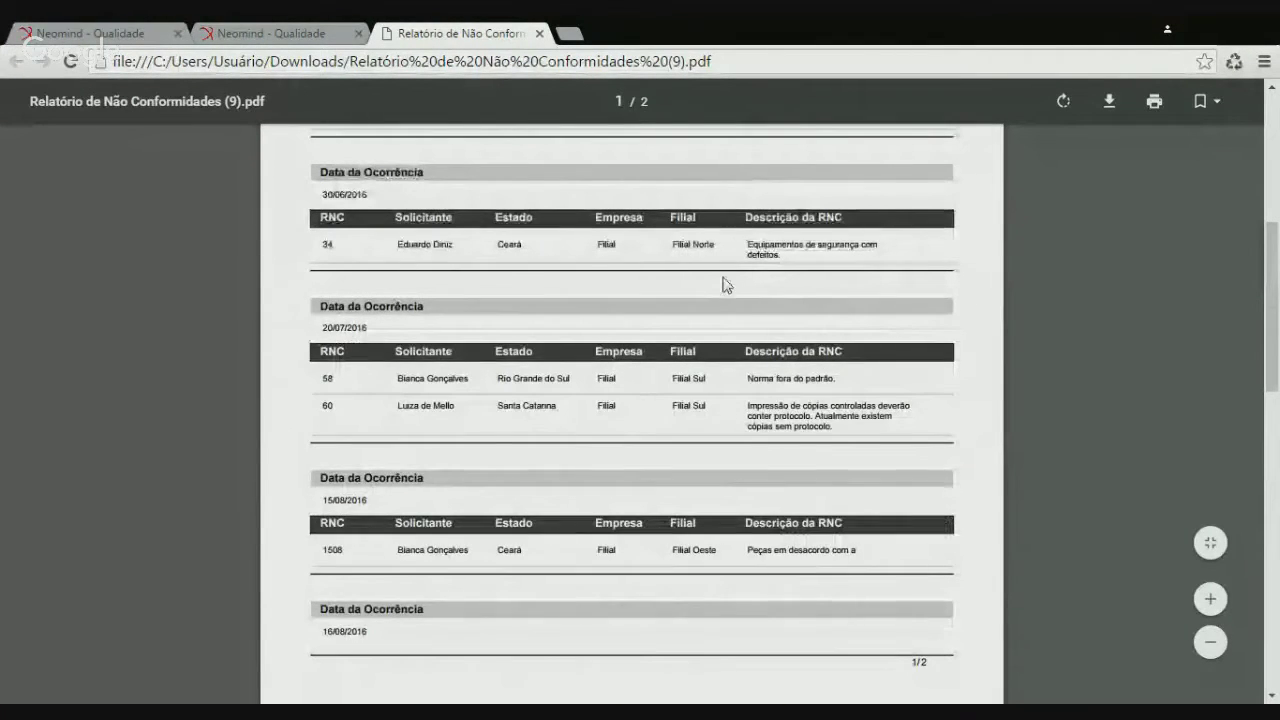
{"action": "scroll", "coordinate": [723, 286], "scroll_direction": "up", "scroll_amount": 3}
{"action": "scroll", "coordinate": [727, 287], "scroll_direction": "up", "scroll_amount": 3}
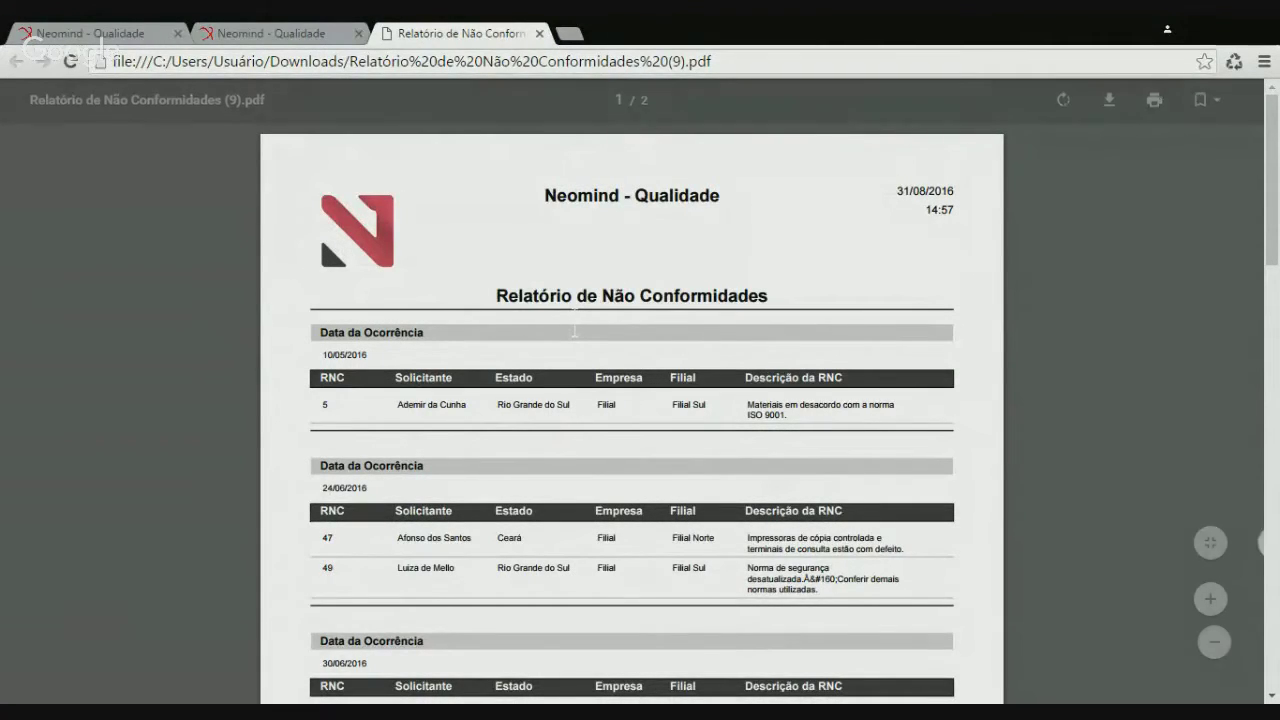
{"action": "left_click", "coordinate": [539, 33]}
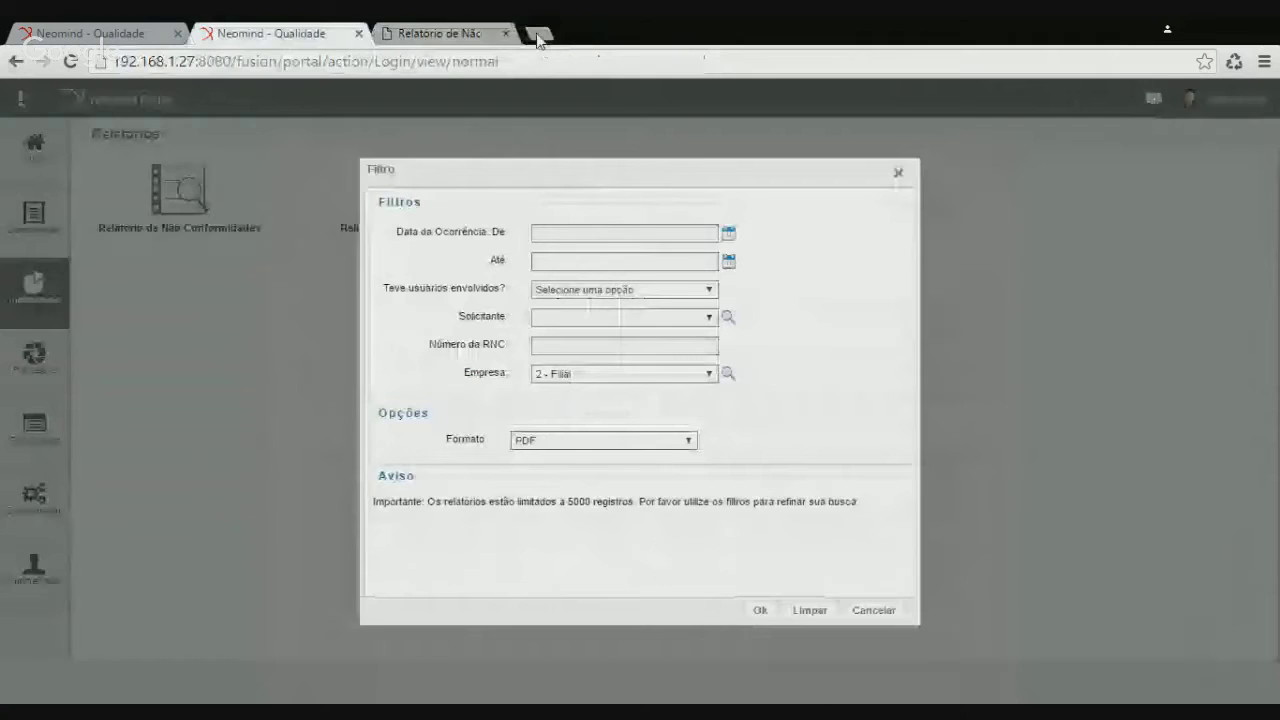
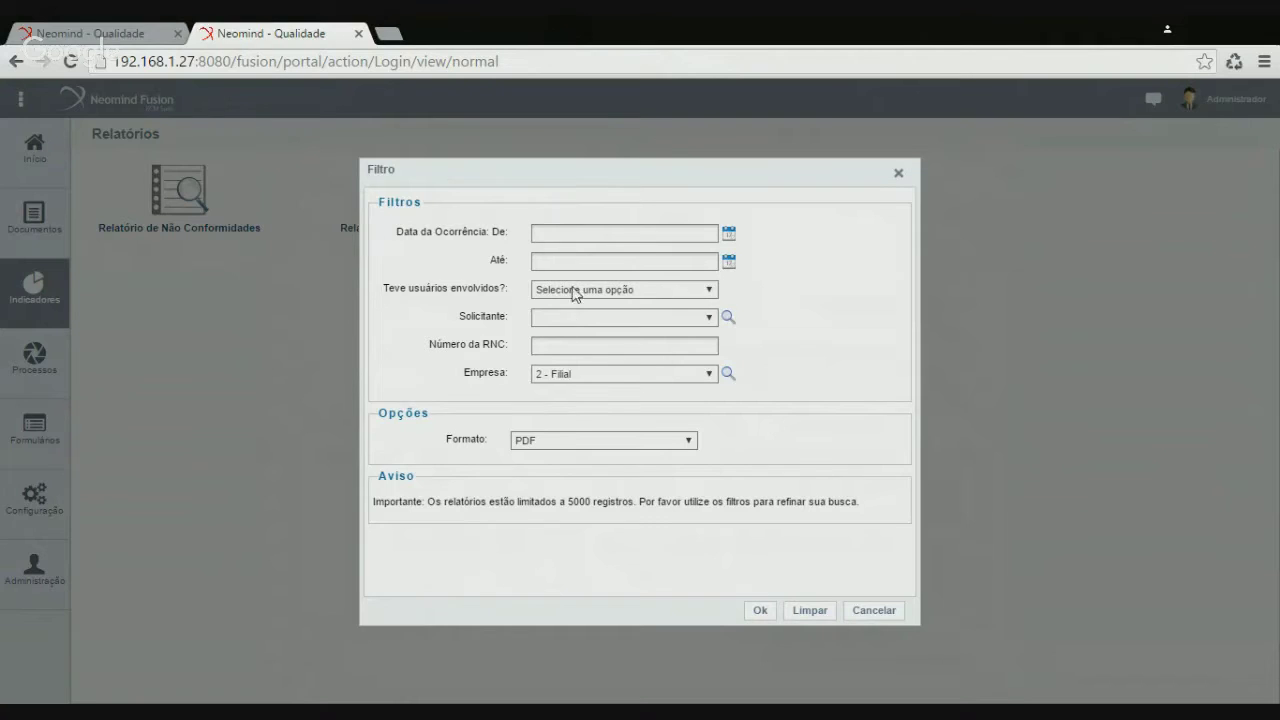
Cancel the report filter and return to the Relatórios definitions list
{"action": "left_click", "coordinate": [874, 610]}
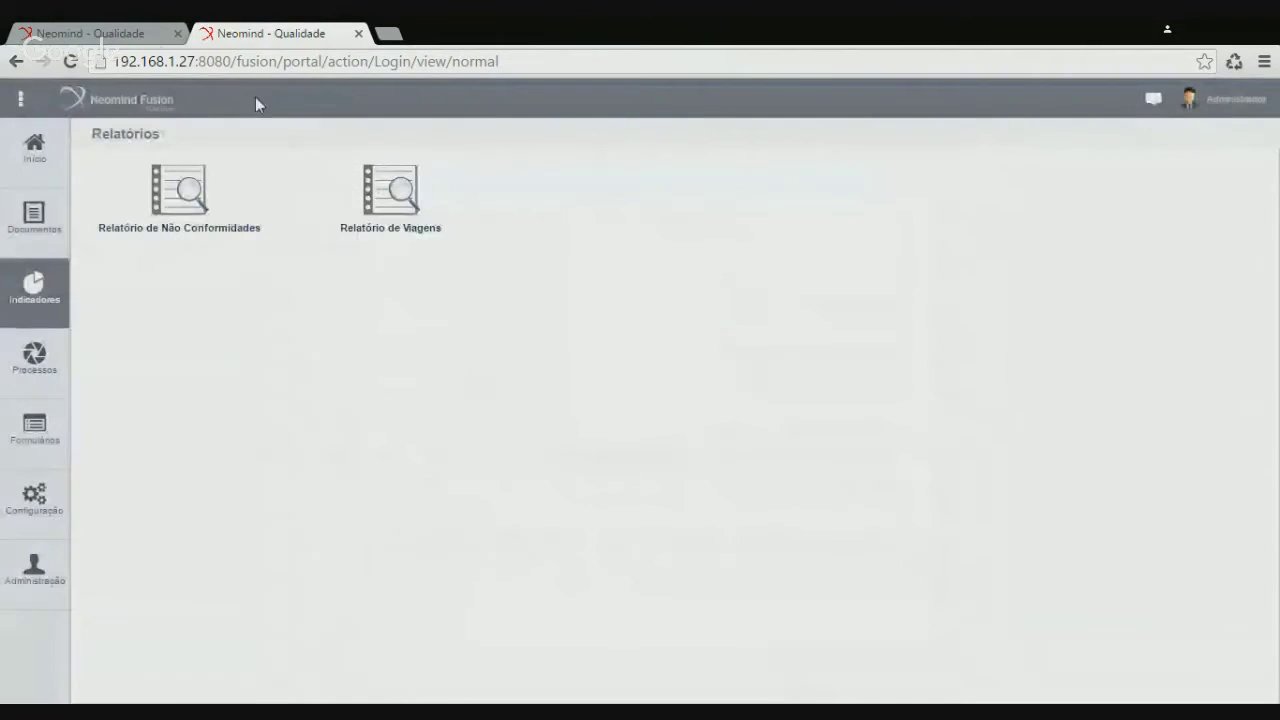
{"action": "left_click", "coordinate": [113, 38]}
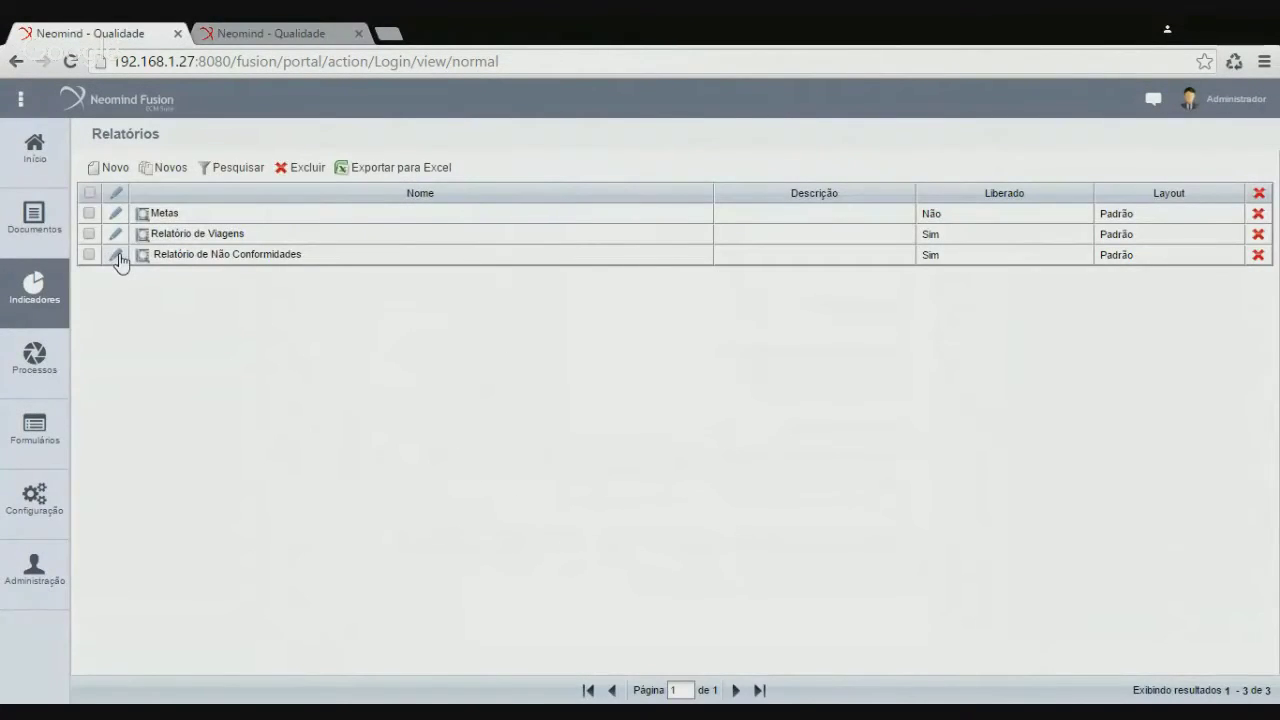
Add a descending sort on Descrição da RNC to Relatório de Não Conformidades and save it
{"action": "left_click", "coordinate": [115, 256]}
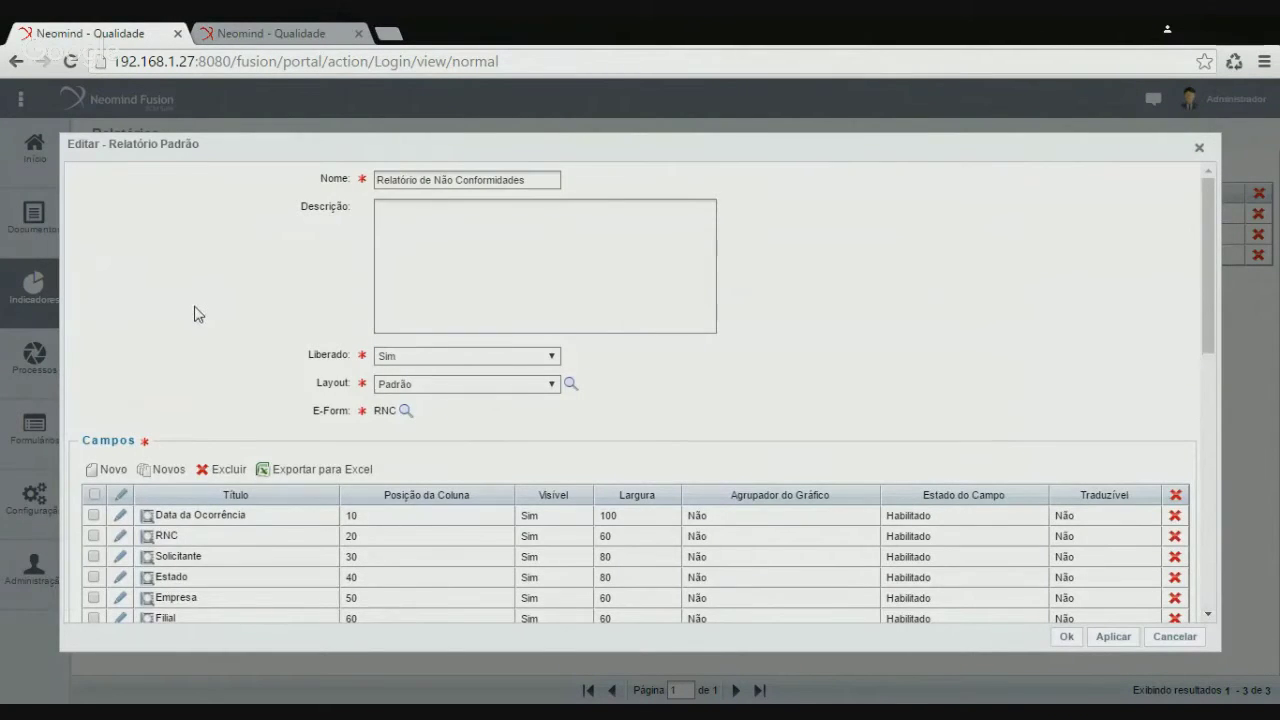
{"action": "scroll", "coordinate": [198, 314], "scroll_direction": "down", "scroll_amount": 10}
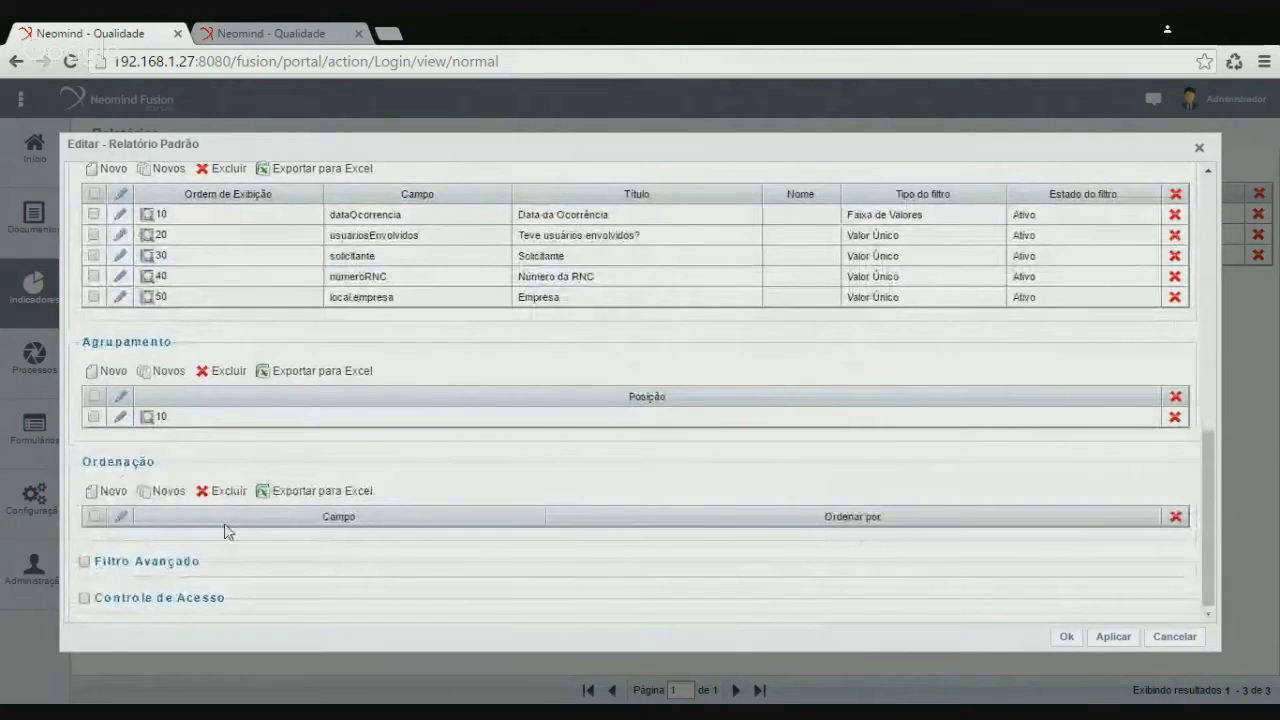
{"action": "left_click", "coordinate": [110, 491]}
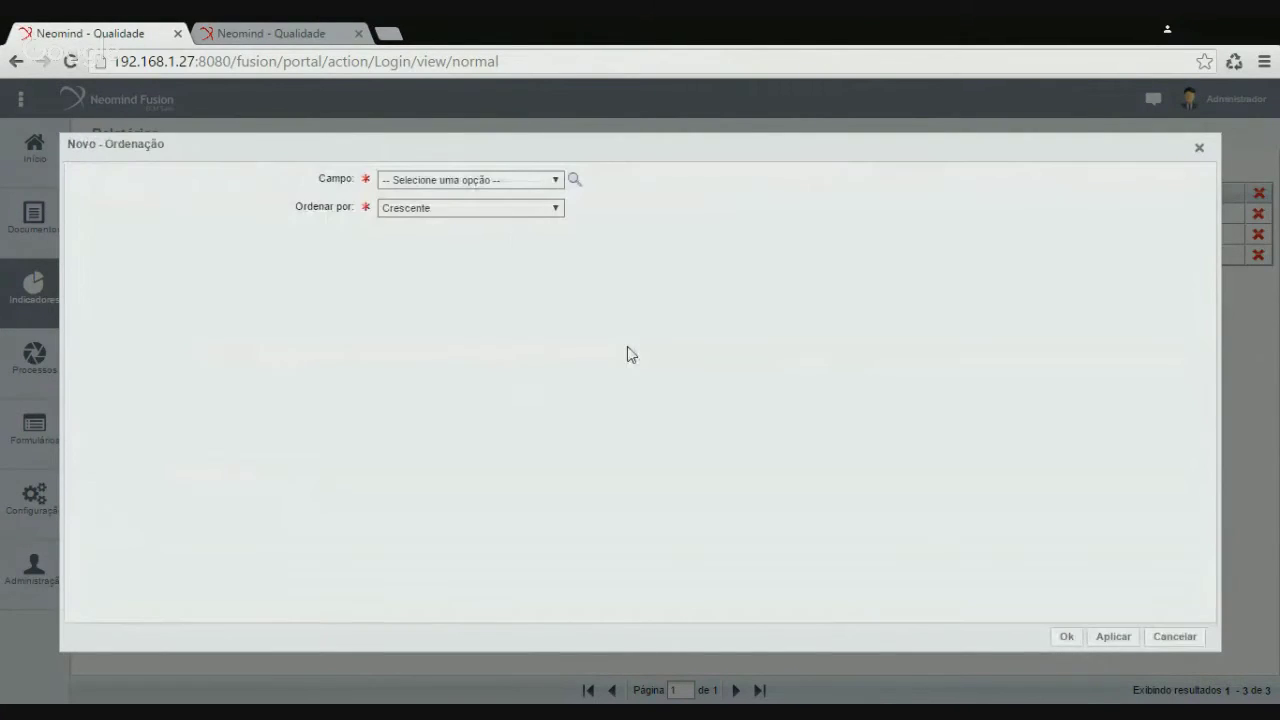
{"action": "left_click", "coordinate": [450, 229]}
{"action": "left_click", "coordinate": [420, 247]}
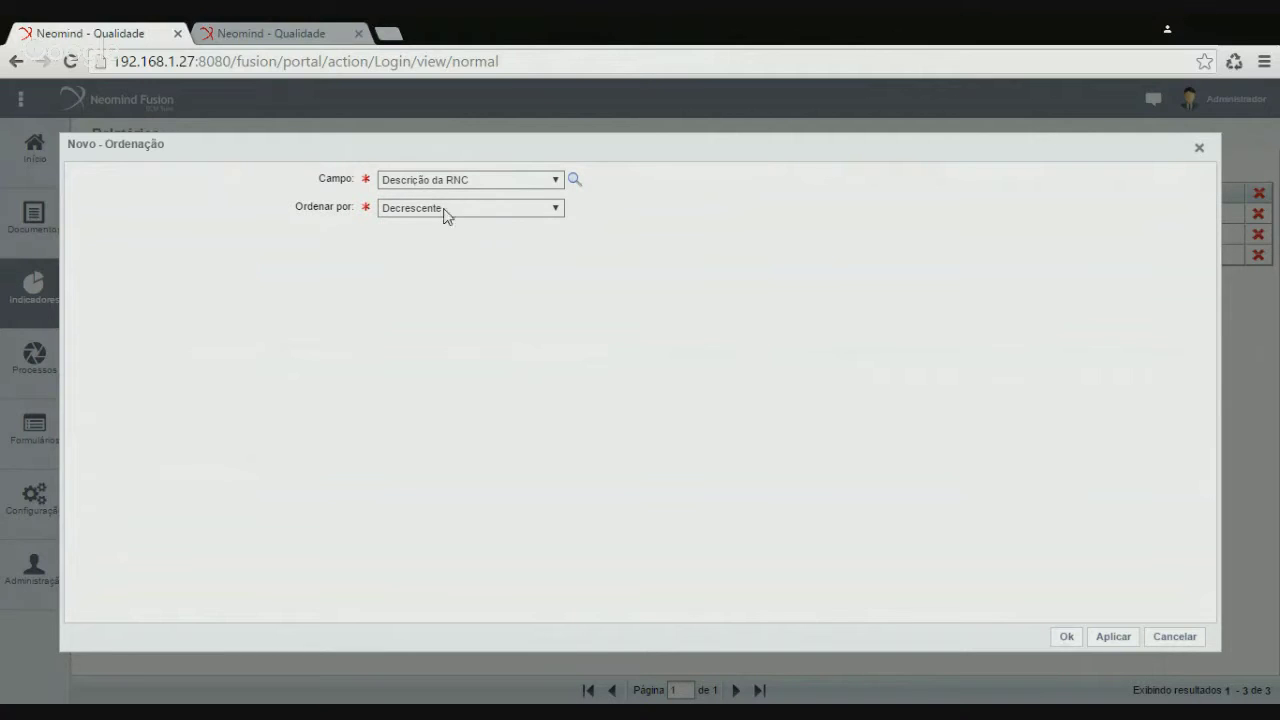
{"action": "left_click", "coordinate": [1065, 637]}
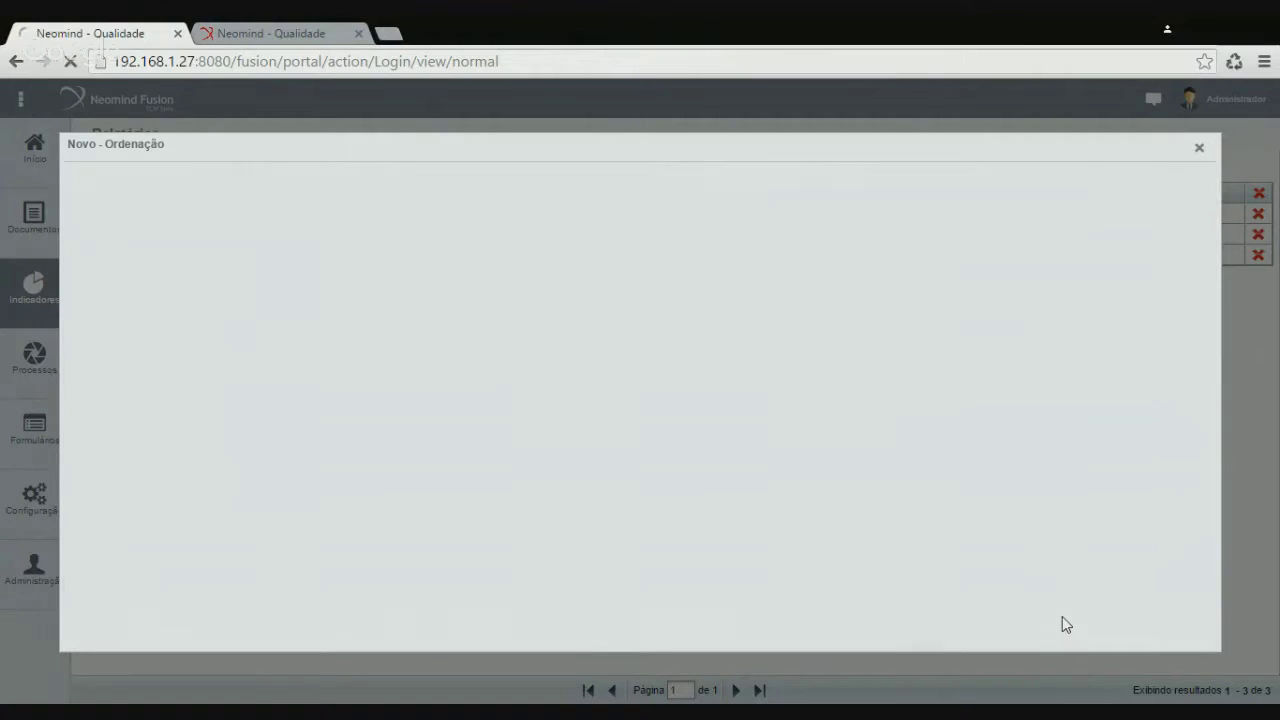
{"action": "left_click", "coordinate": [1066, 637]}
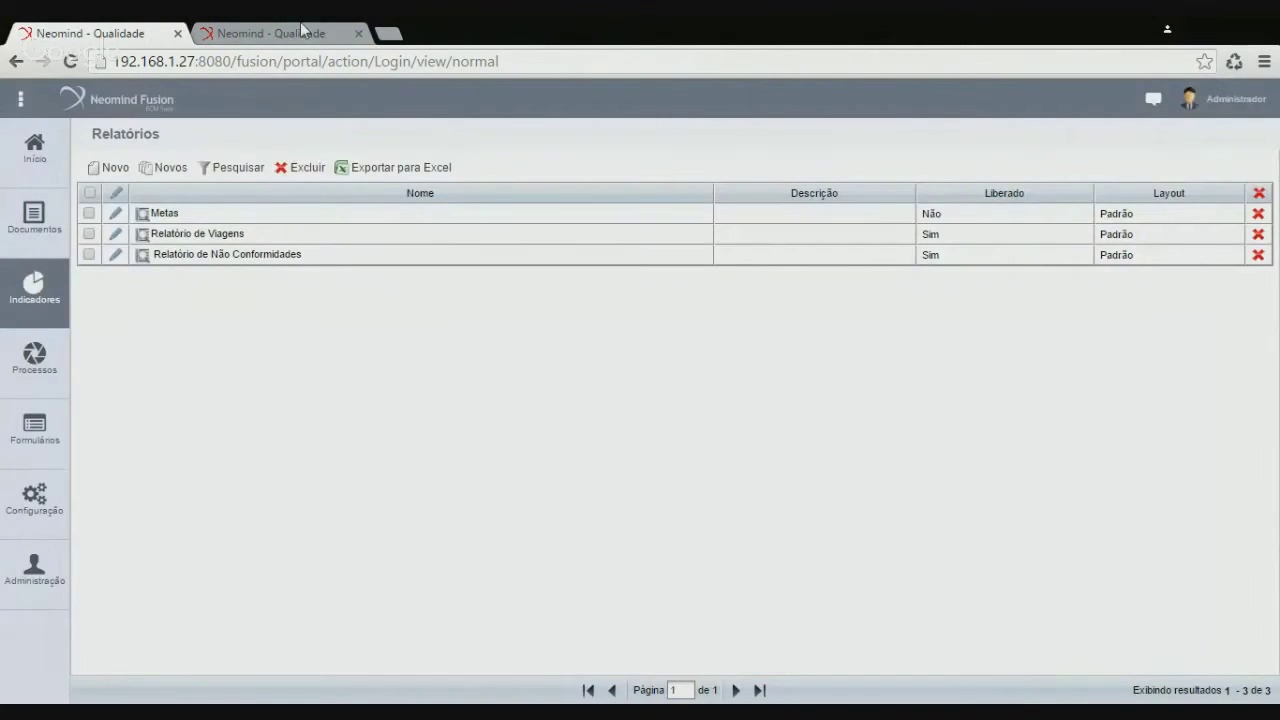
{"action": "left_click", "coordinate": [298, 31]}
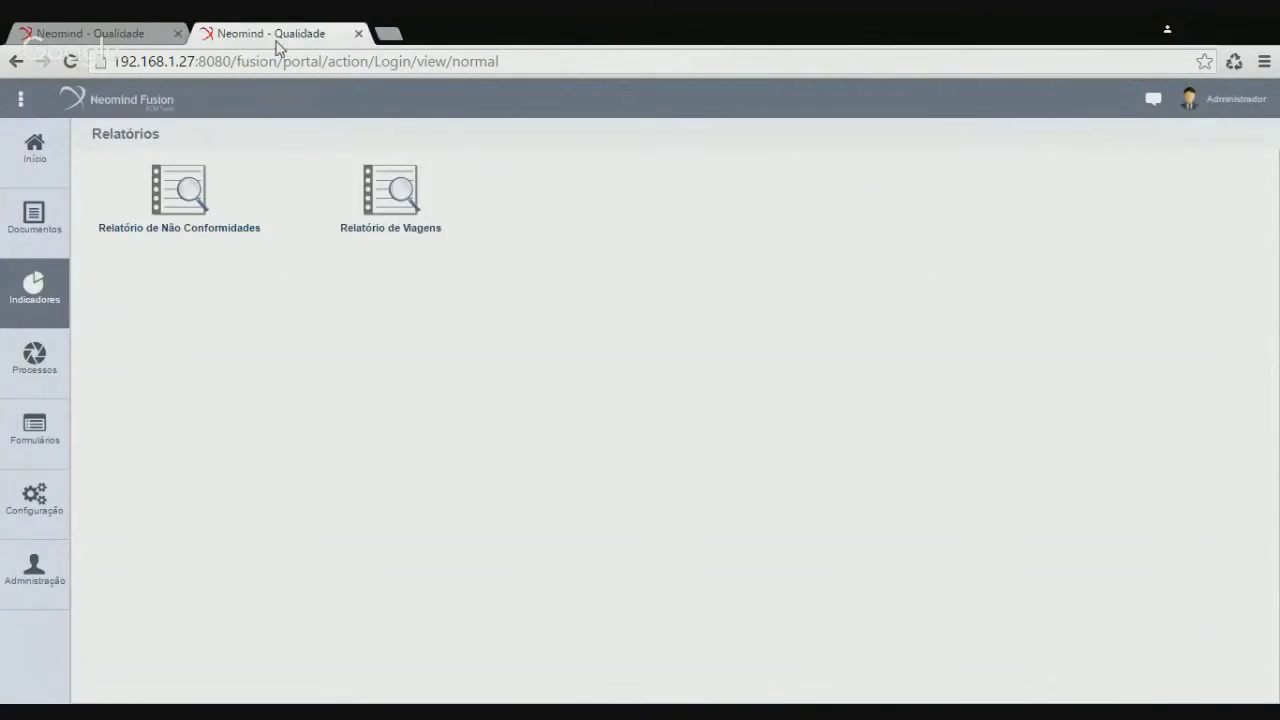
Generate the unfiltered Relatório de Não Conformidades as a PDF and open it
{"action": "left_click", "coordinate": [194, 200]}
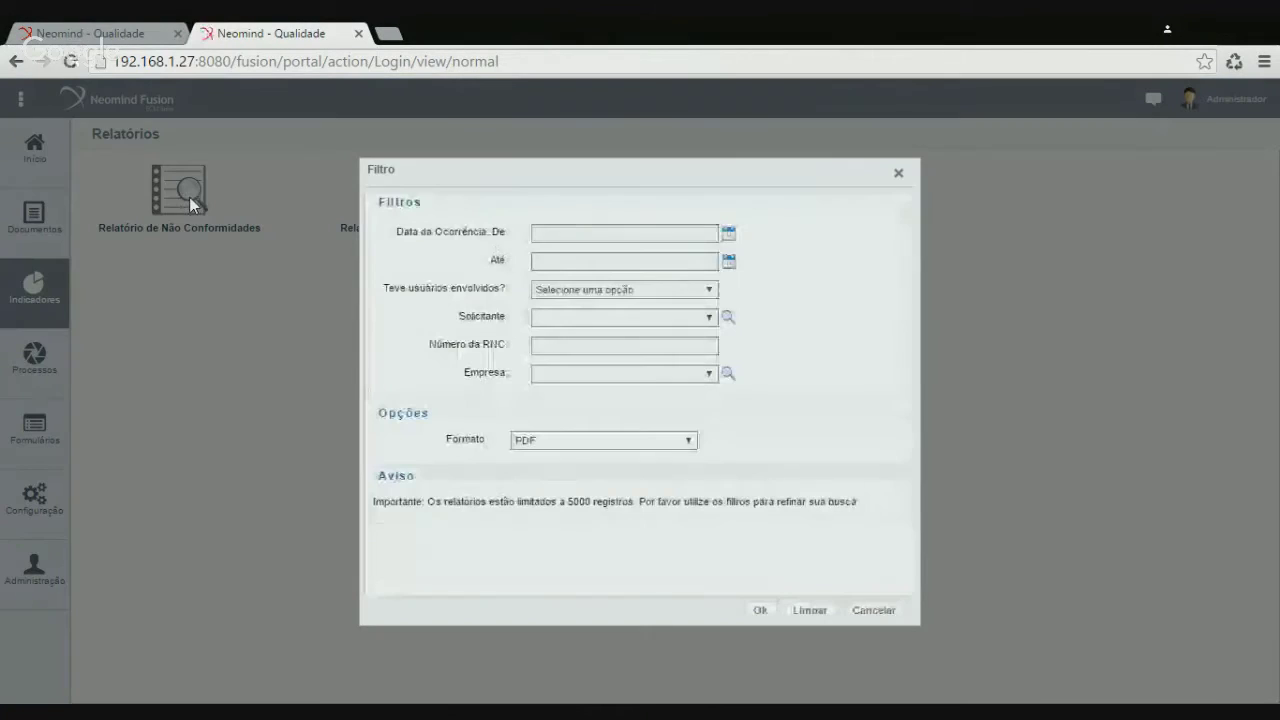
{"action": "left_click", "coordinate": [764, 614]}
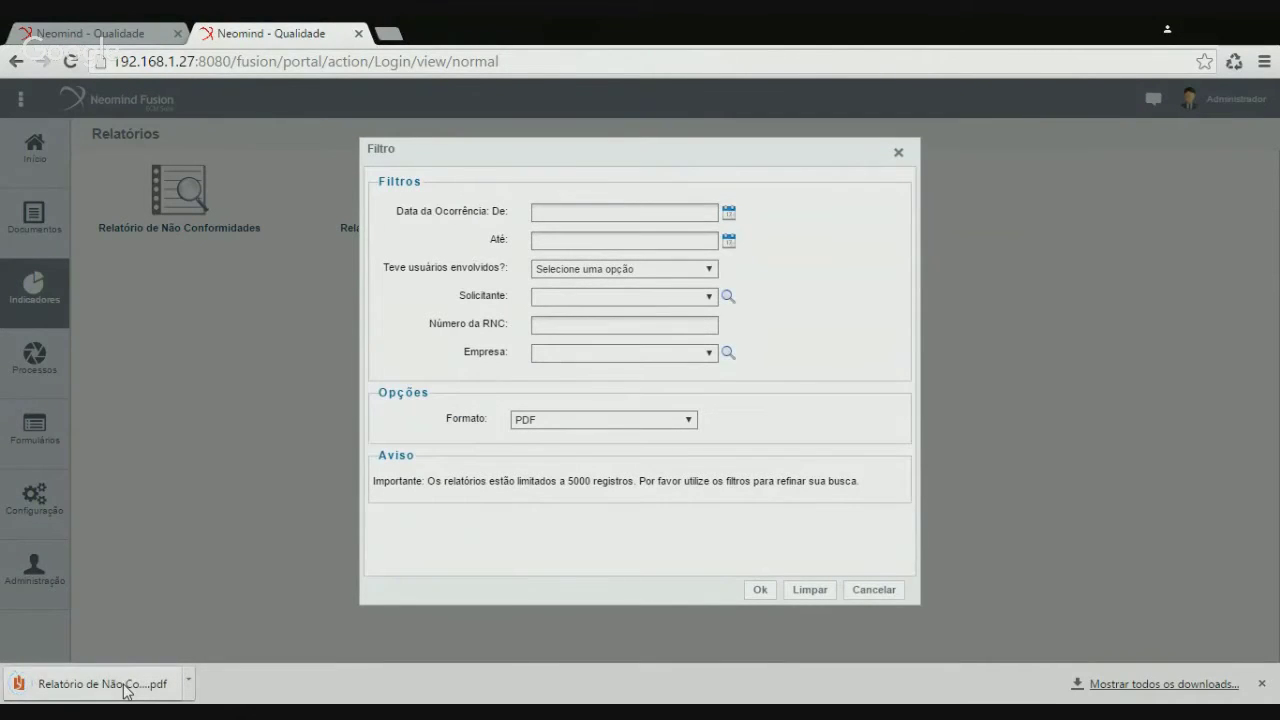
{"action": "left_click", "coordinate": [126, 684]}
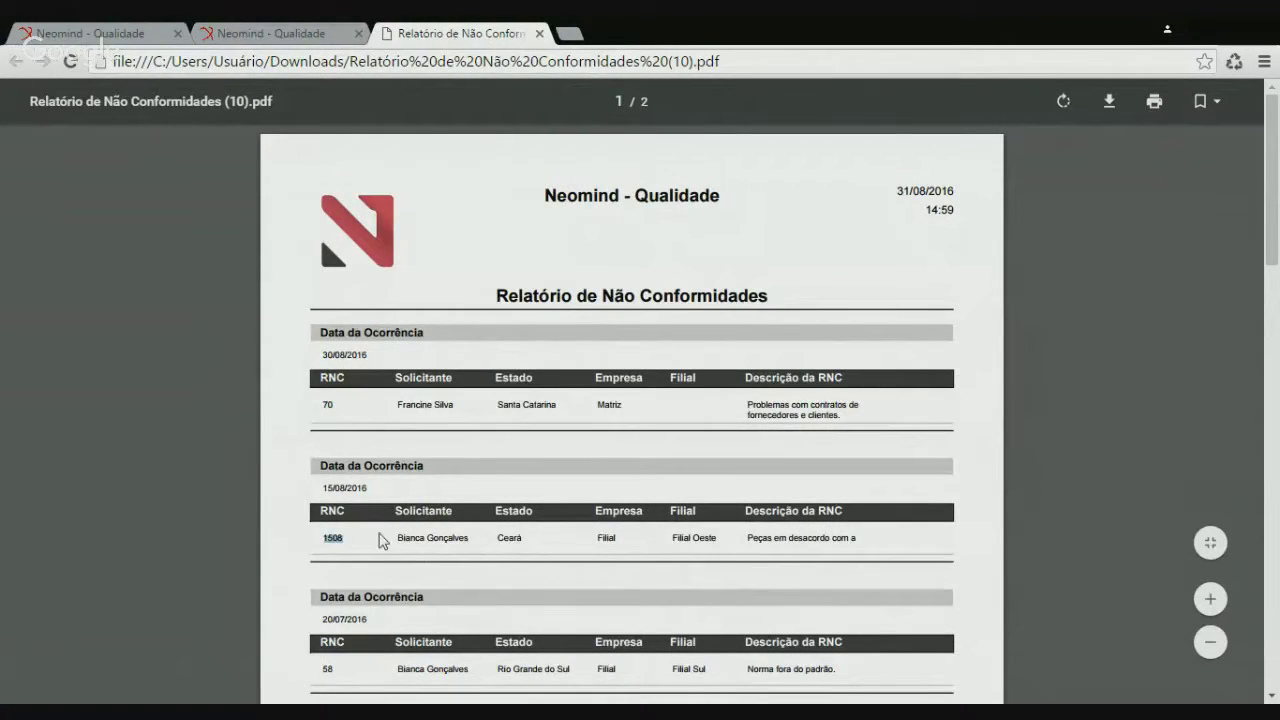
Scroll through both pages of the 11-record PDF, then close it
{"action": "scroll", "coordinate": [380, 540], "scroll_direction": "down", "scroll_amount": 1}
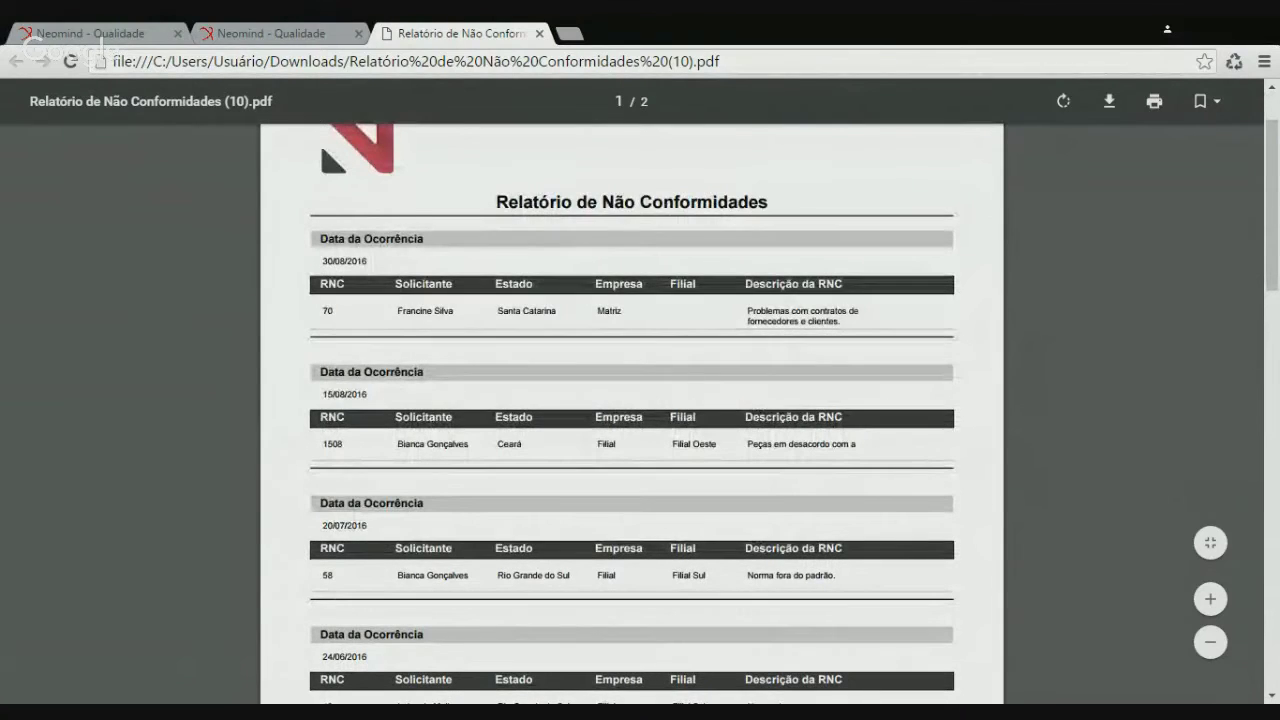
{"action": "scroll", "coordinate": [366, 578], "scroll_direction": "down", "scroll_amount": 4}
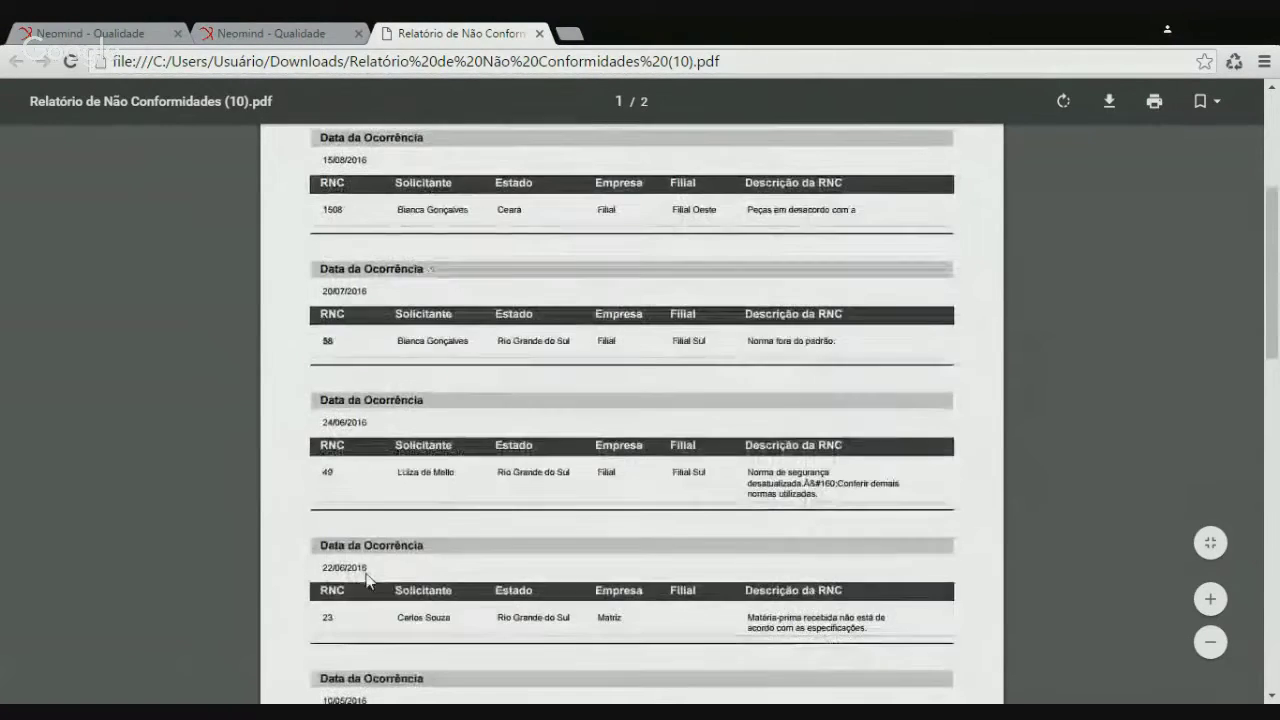
{"action": "scroll", "coordinate": [366, 578], "scroll_direction": "down", "scroll_amount": 8}
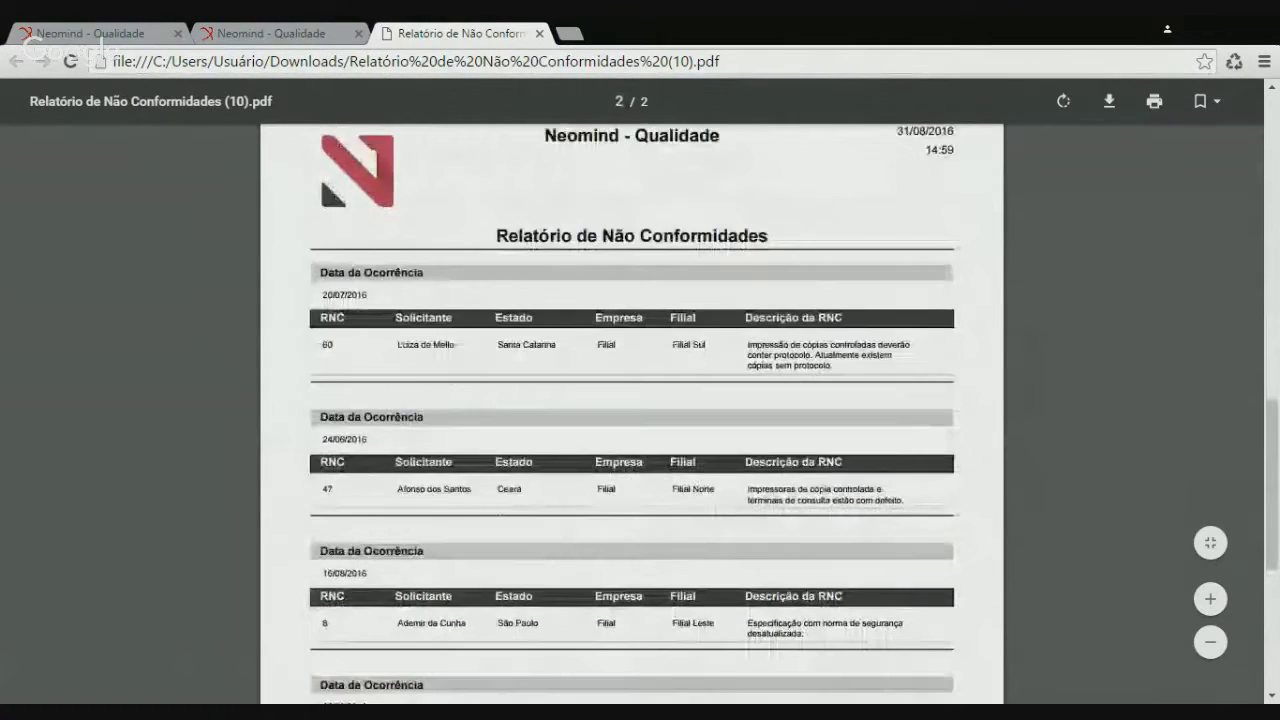
{"action": "scroll", "coordinate": [632, 412], "scroll_direction": "down", "scroll_amount": 5}
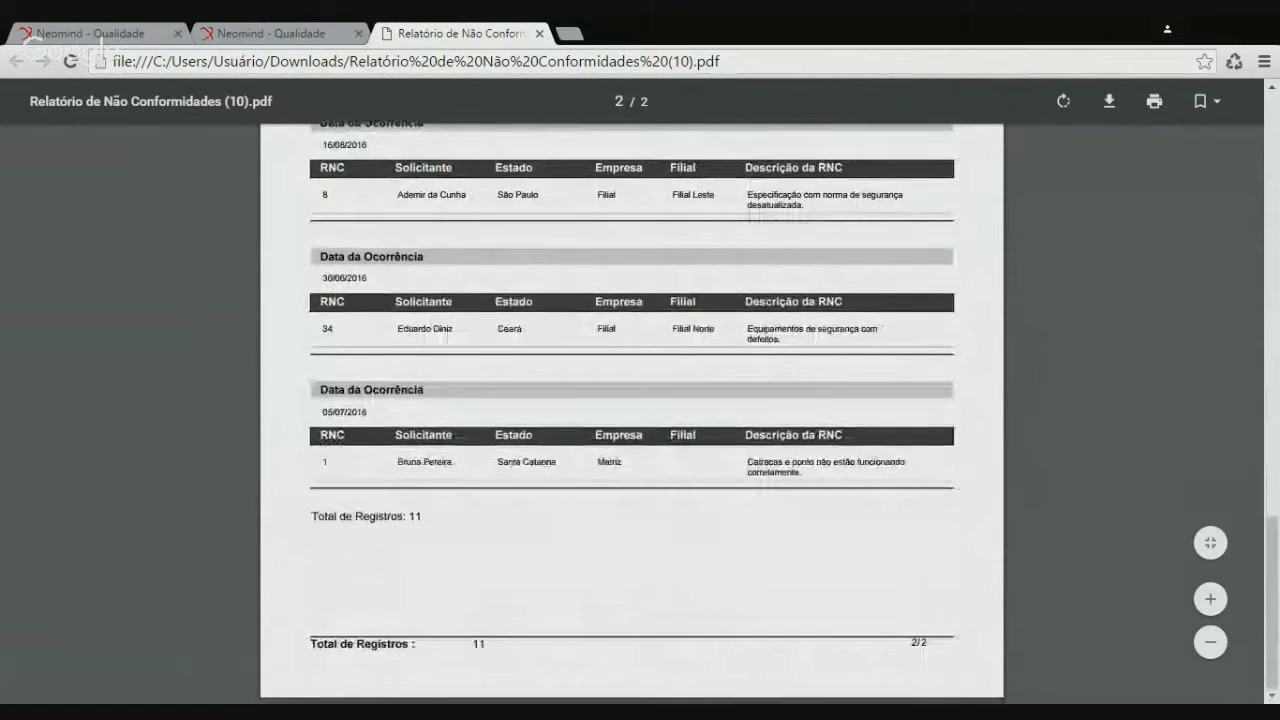
{"action": "scroll", "coordinate": [632, 412], "scroll_direction": "up", "scroll_amount": 1}
{"action": "scroll", "coordinate": [499, 522], "scroll_direction": "up", "scroll_amount": 1}
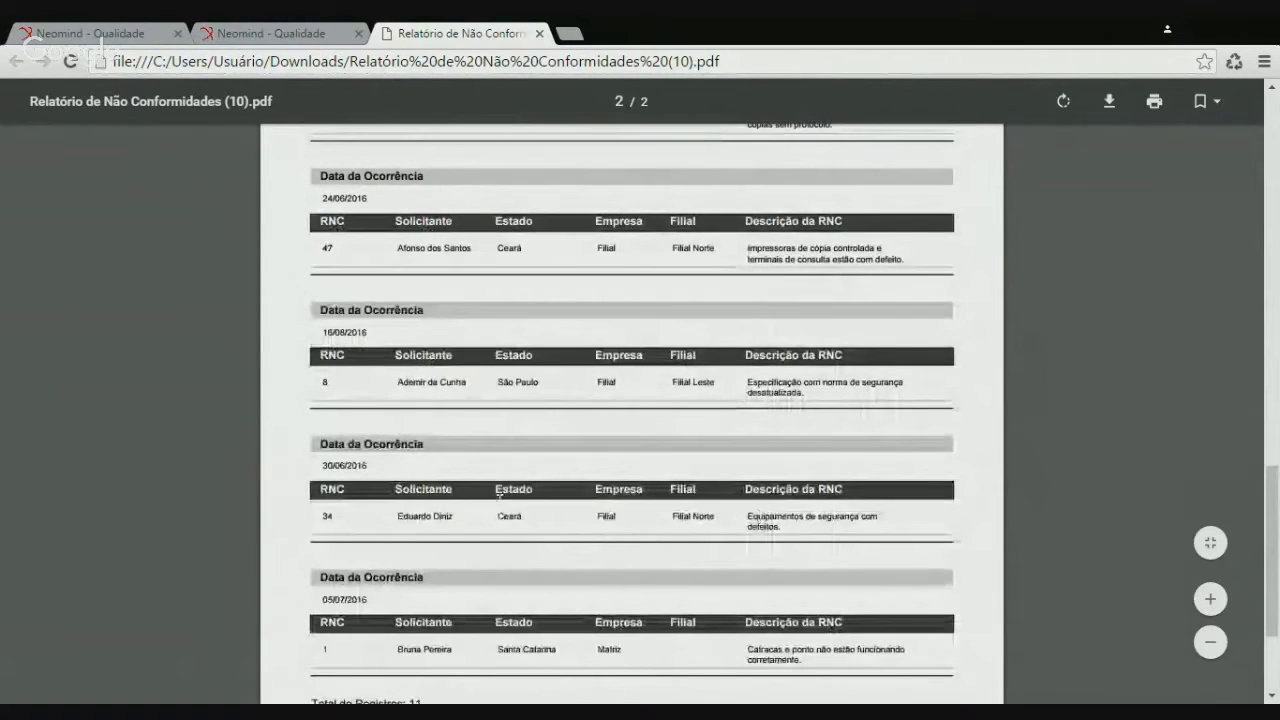
{"action": "scroll", "coordinate": [632, 412], "scroll_direction": "up", "scroll_amount": 4}
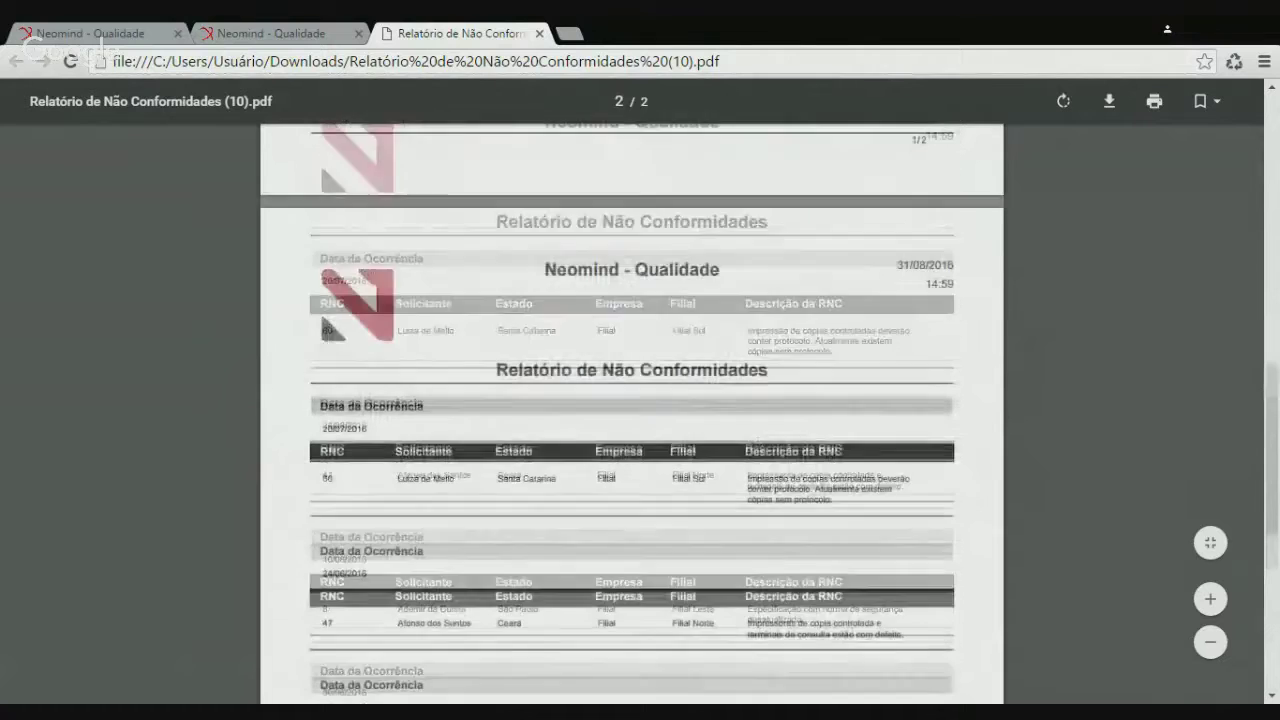
{"action": "scroll", "coordinate": [632, 412], "scroll_direction": "up", "scroll_amount": 5}
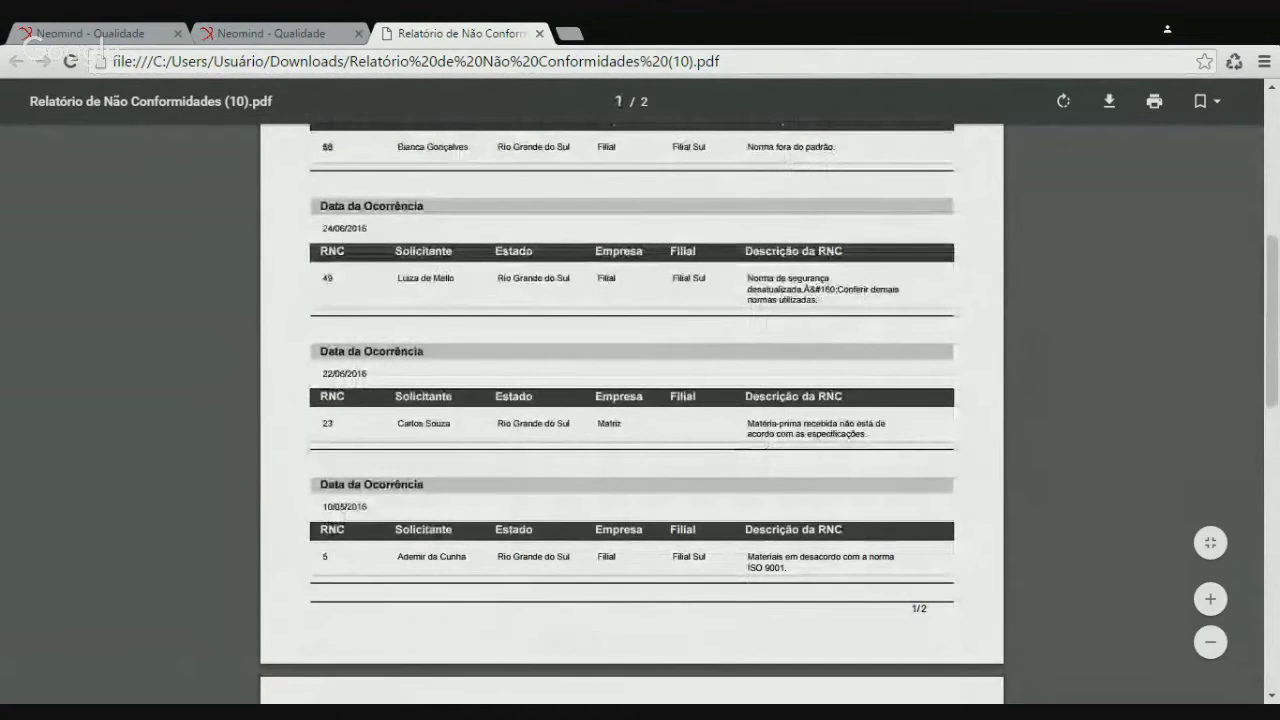
{"action": "scroll", "coordinate": [632, 412], "scroll_direction": "down", "scroll_amount": 2}
{"action": "scroll", "coordinate": [443, 614], "scroll_direction": "down", "scroll_amount": 3}
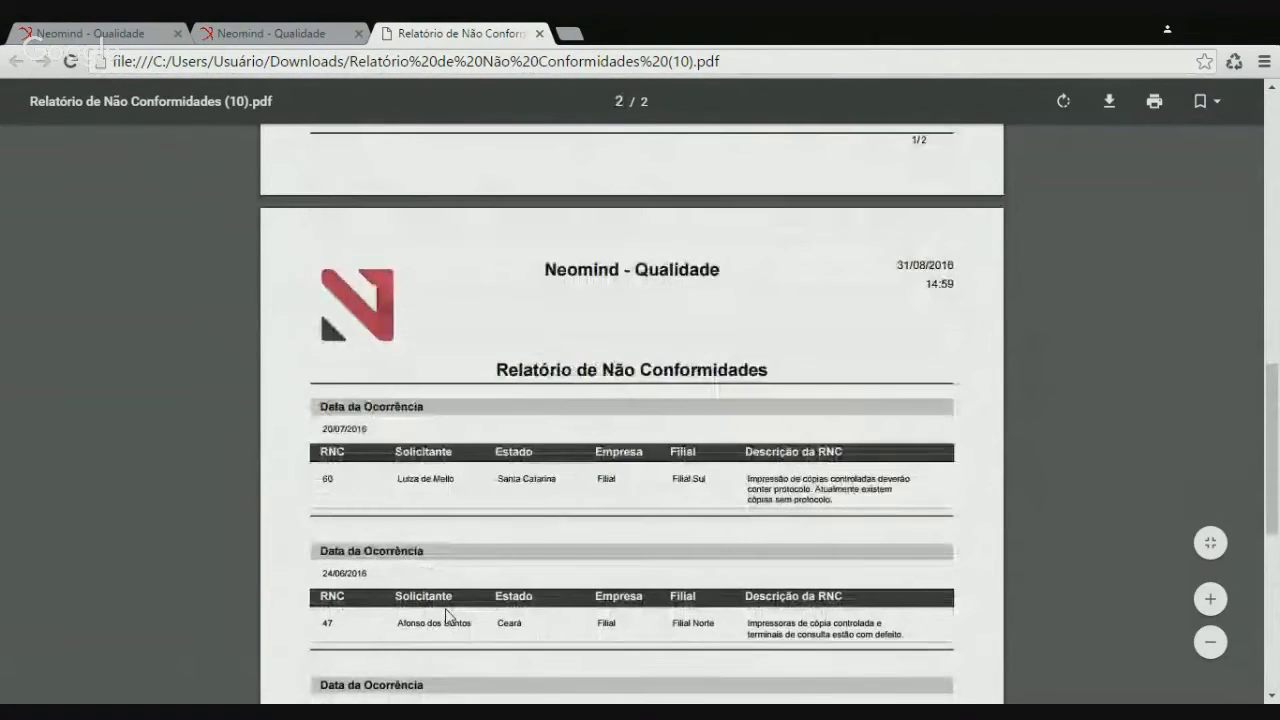
{"action": "scroll", "coordinate": [463, 597], "scroll_direction": "down", "scroll_amount": 2}
{"action": "scroll", "coordinate": [463, 597], "scroll_direction": "up", "scroll_amount": 12}
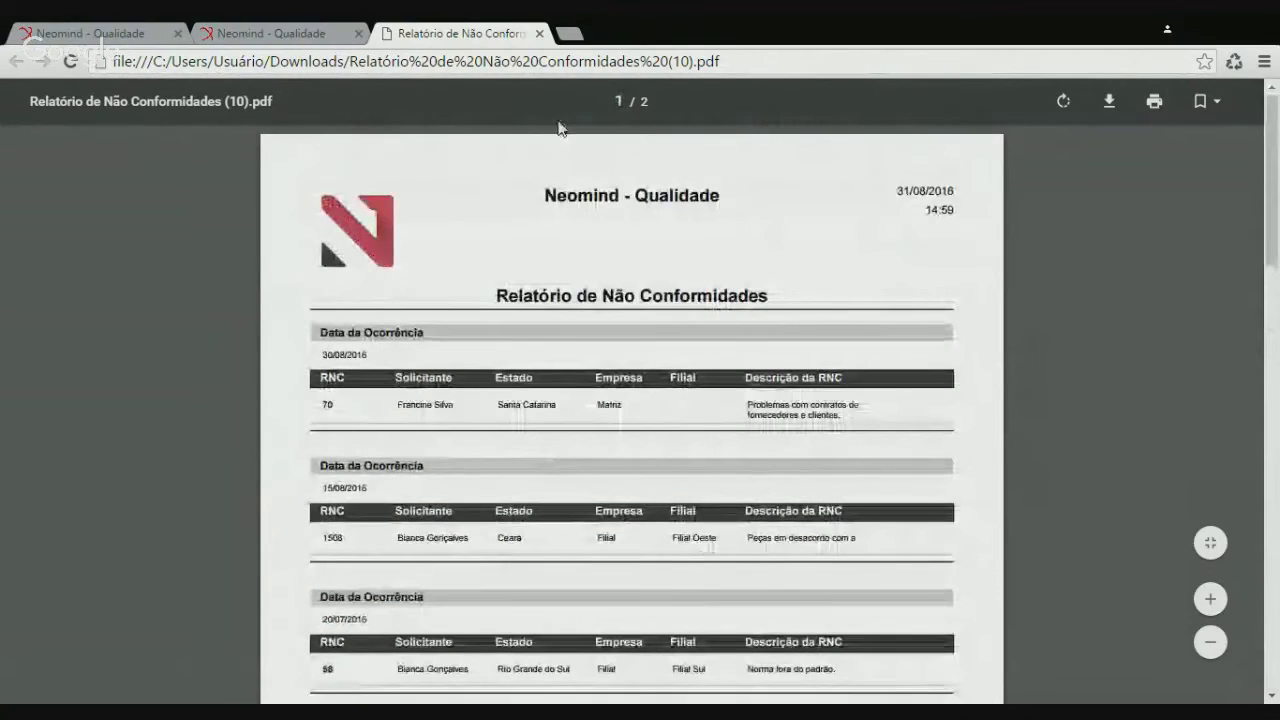
{"action": "left_click", "coordinate": [541, 33]}
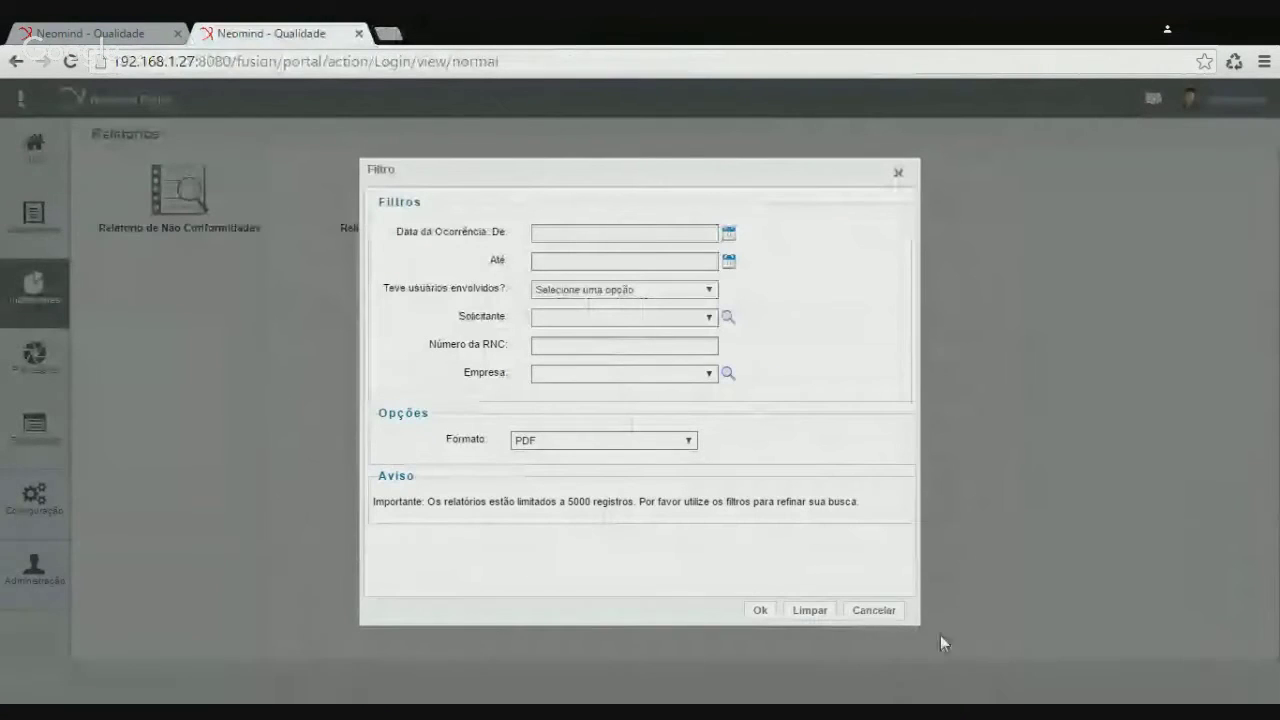
Remove the rncAprovada system filter from the Não Conformidades report and save the definition
{"action": "left_click", "coordinate": [874, 612]}
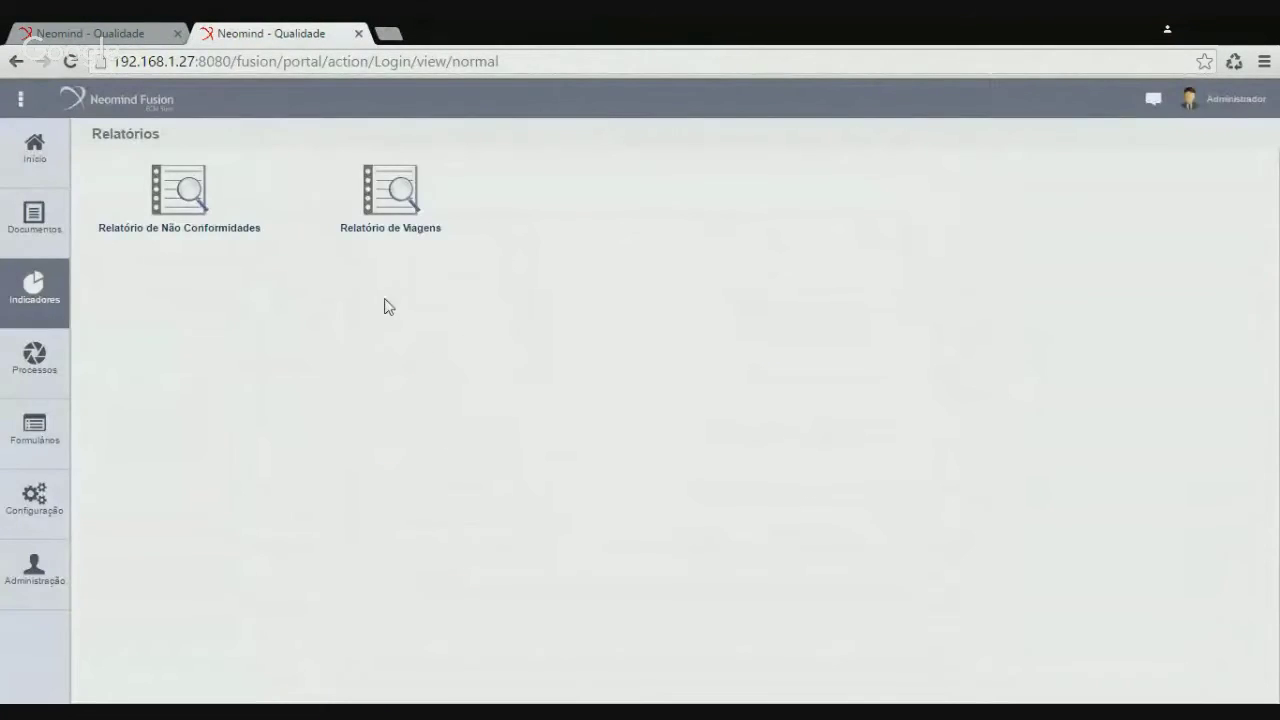
{"action": "left_click", "coordinate": [128, 38]}
{"action": "left_click", "coordinate": [117, 254]}
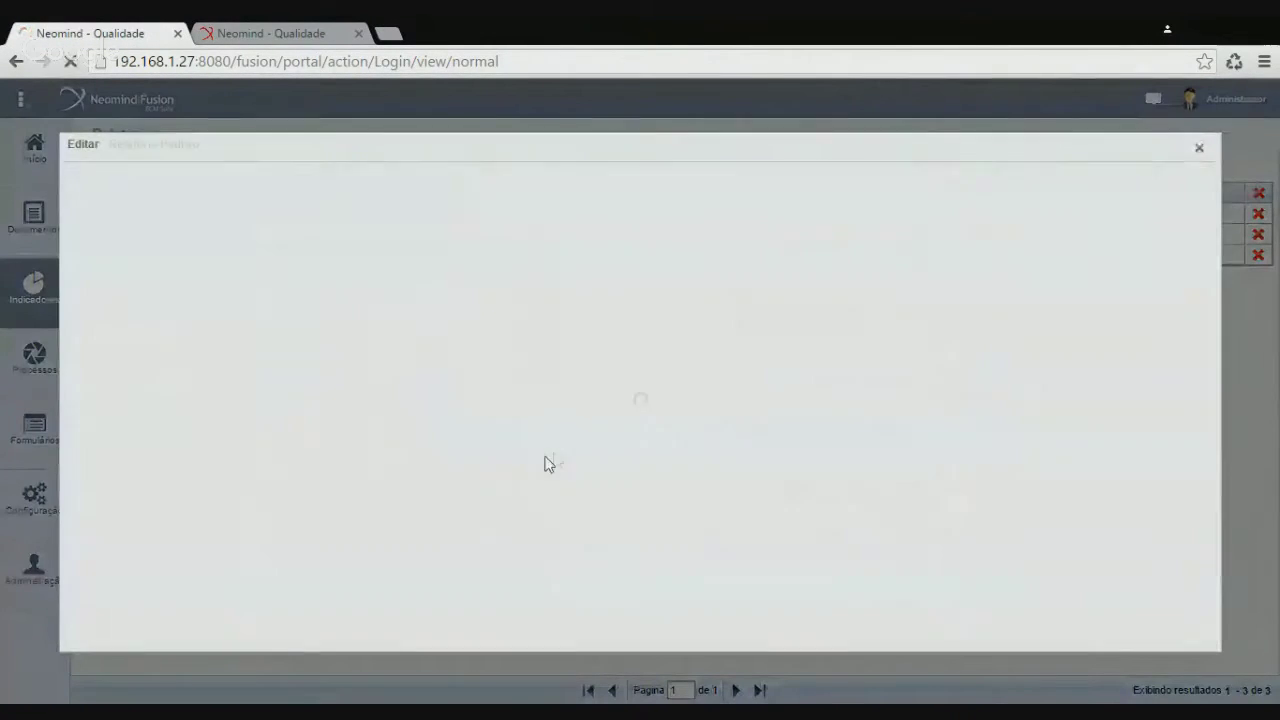
{"action": "scroll", "coordinate": [557, 458], "scroll_direction": "down", "scroll_amount": 5}
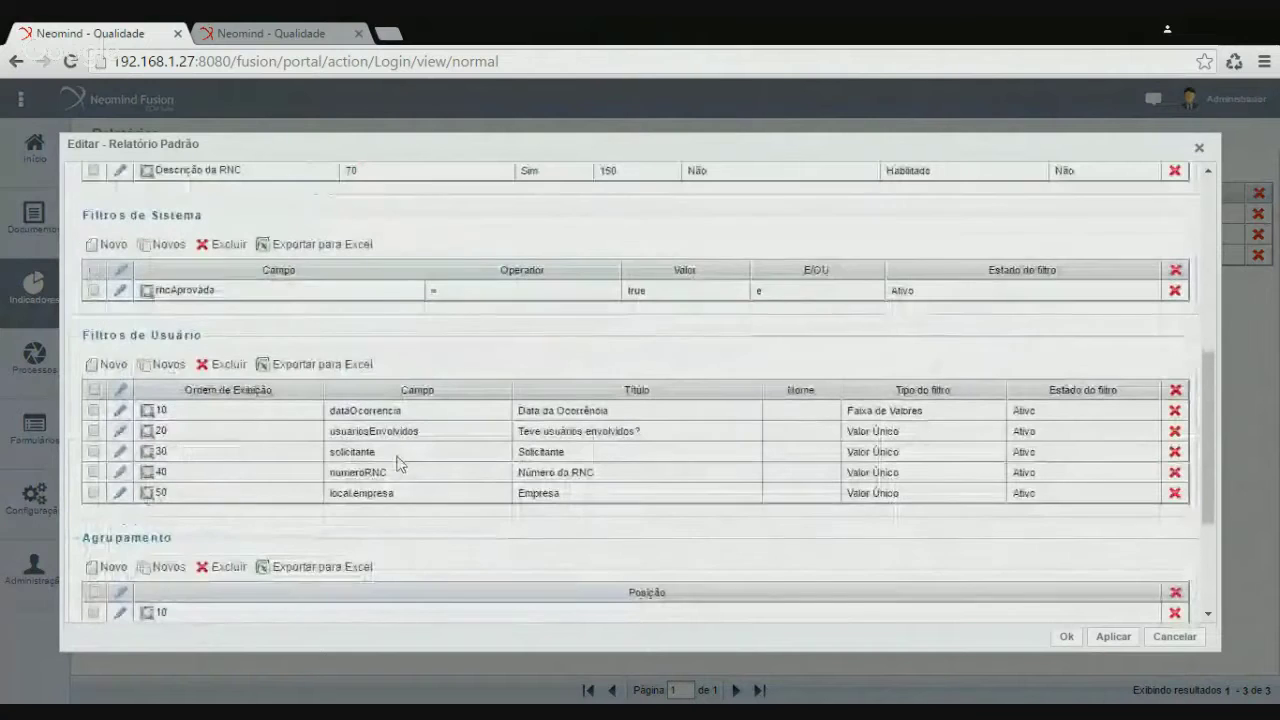
{"action": "left_click", "coordinate": [1176, 292]}
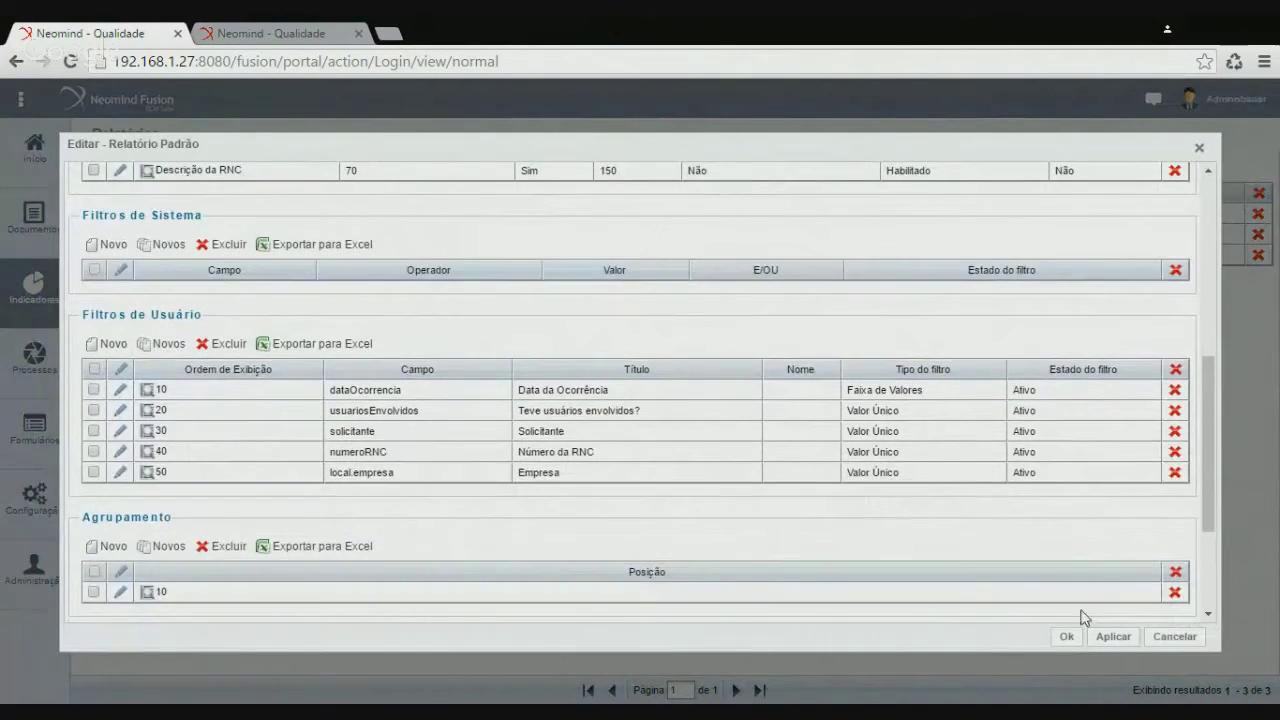
{"action": "left_click", "coordinate": [1066, 636]}
{"action": "left_click", "coordinate": [271, 31]}
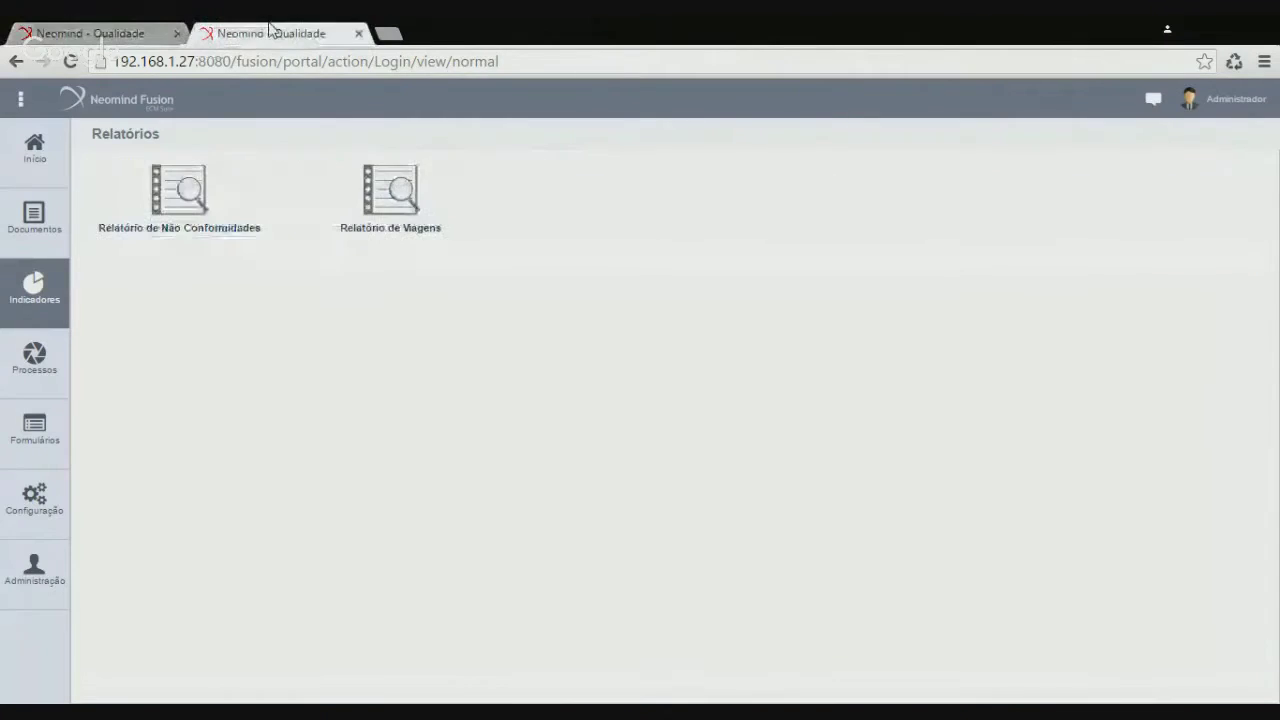
Regenerate the Não Conformidades report without filters and open the PDF
{"action": "left_click", "coordinate": [216, 213]}
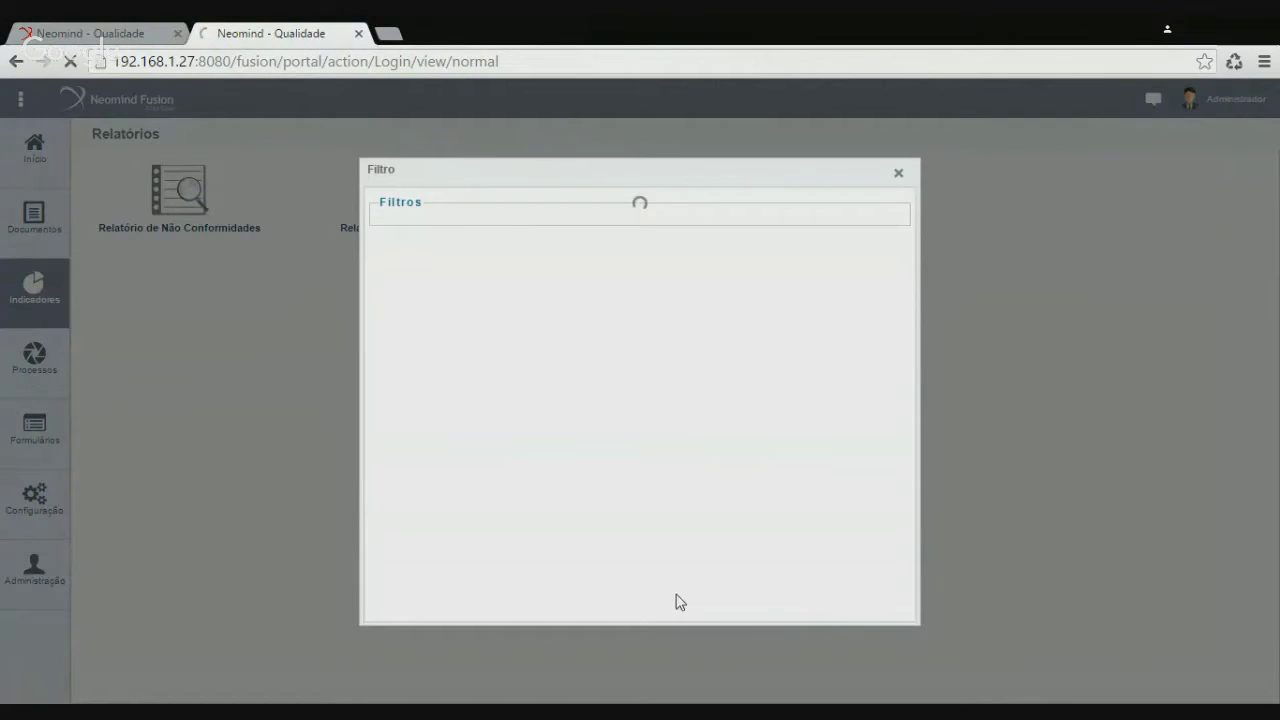
{"action": "left_click", "coordinate": [760, 611]}
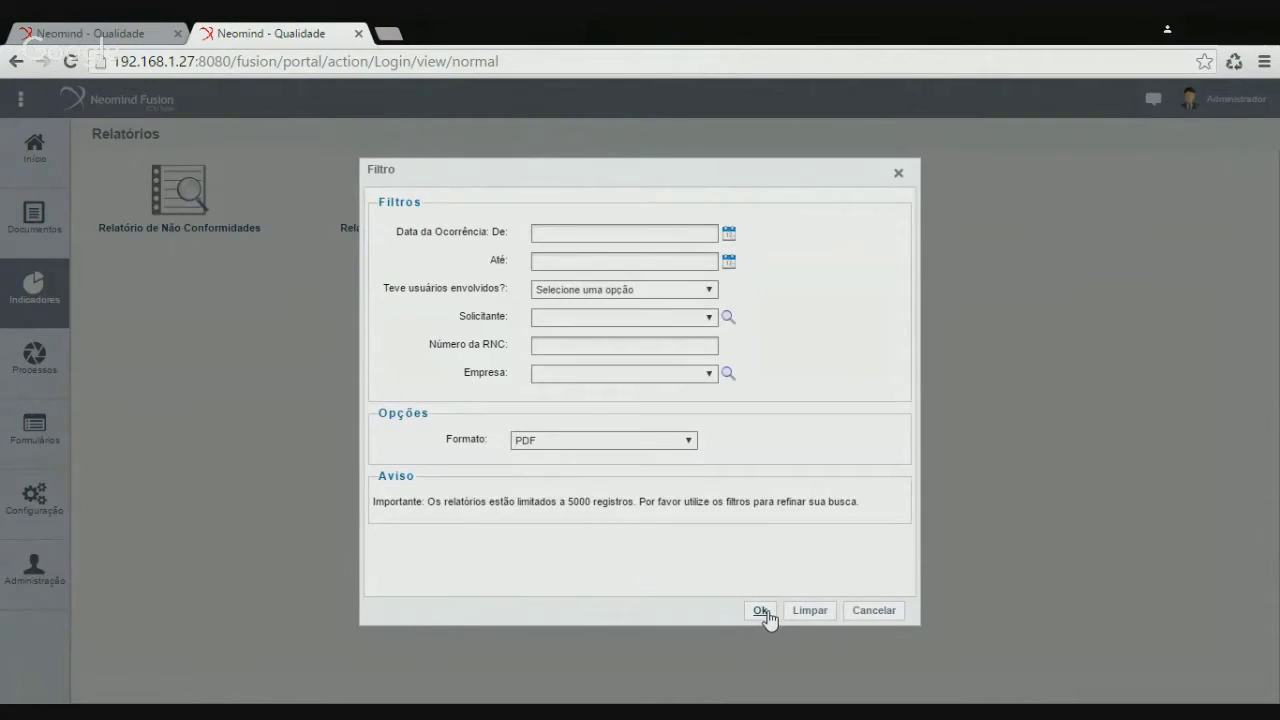
{"action": "left_click", "coordinate": [88, 688]}
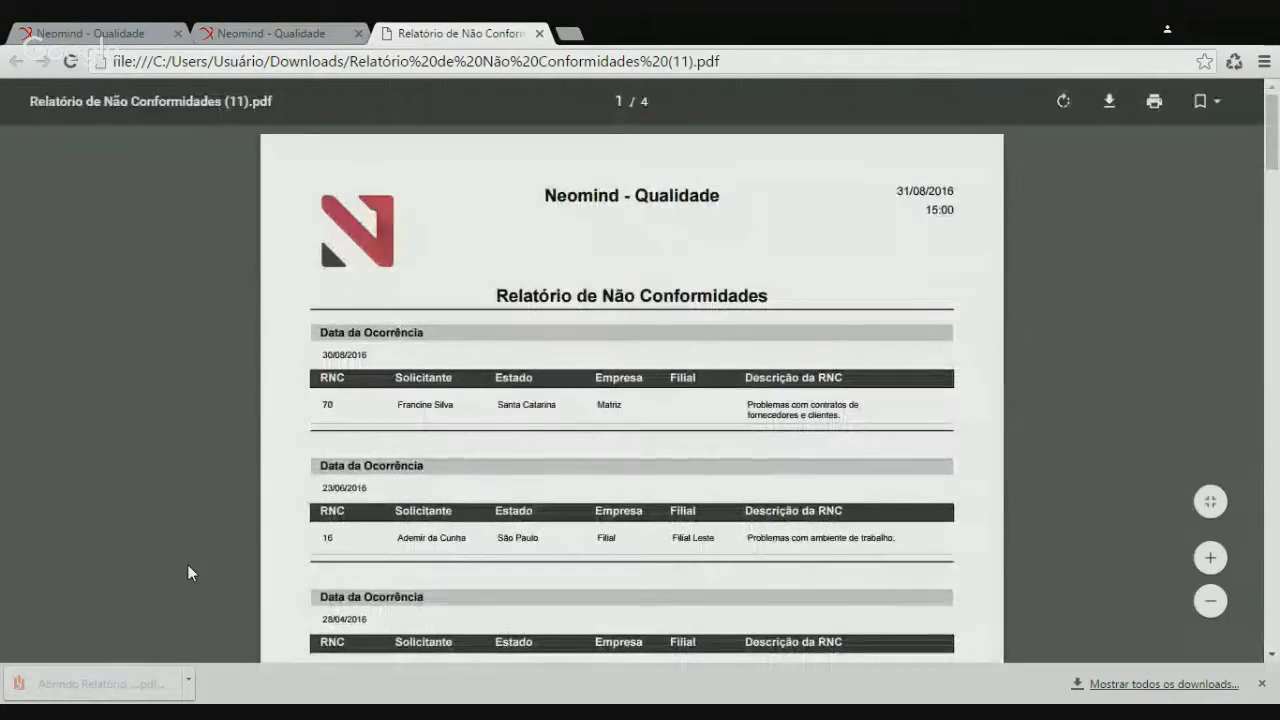
Scroll through the entries of the 4-page PDF
{"action": "scroll", "coordinate": [190, 570], "scroll_direction": "down", "scroll_amount": 5}
{"action": "scroll", "coordinate": [632, 393], "scroll_direction": "down", "scroll_amount": 10}
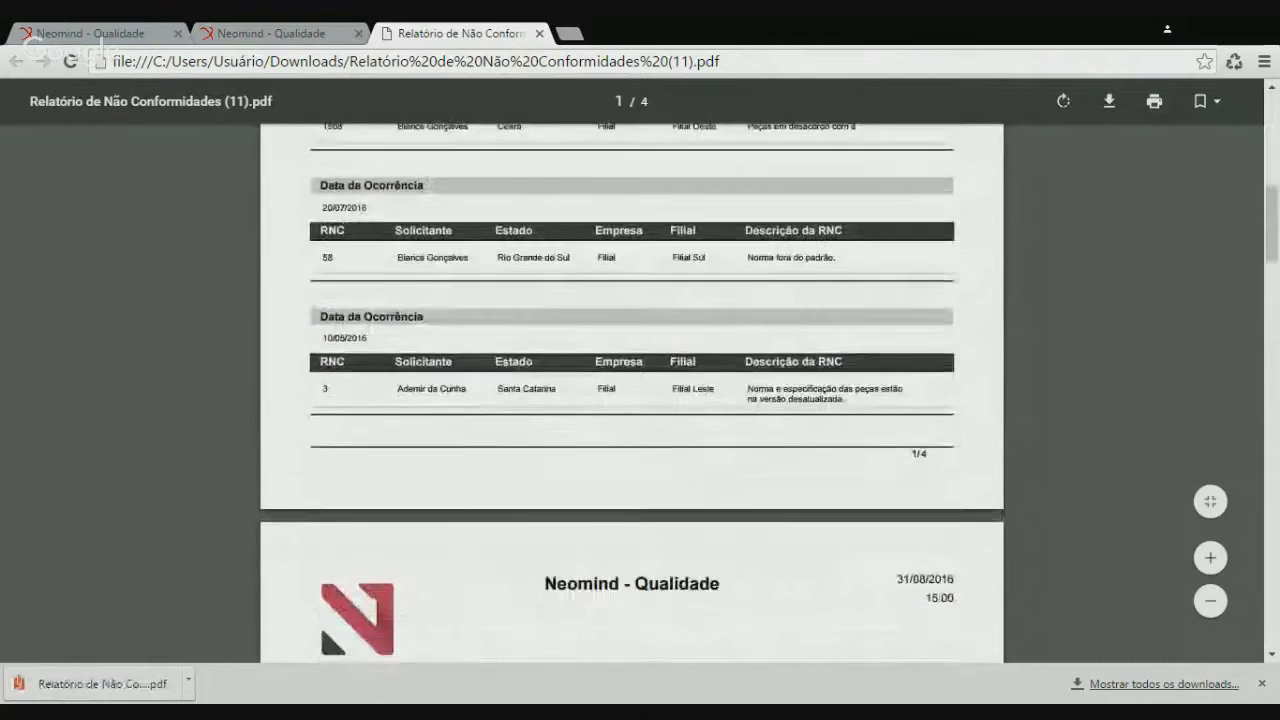
{"action": "scroll", "coordinate": [460, 552], "scroll_direction": "down", "scroll_amount": 10}
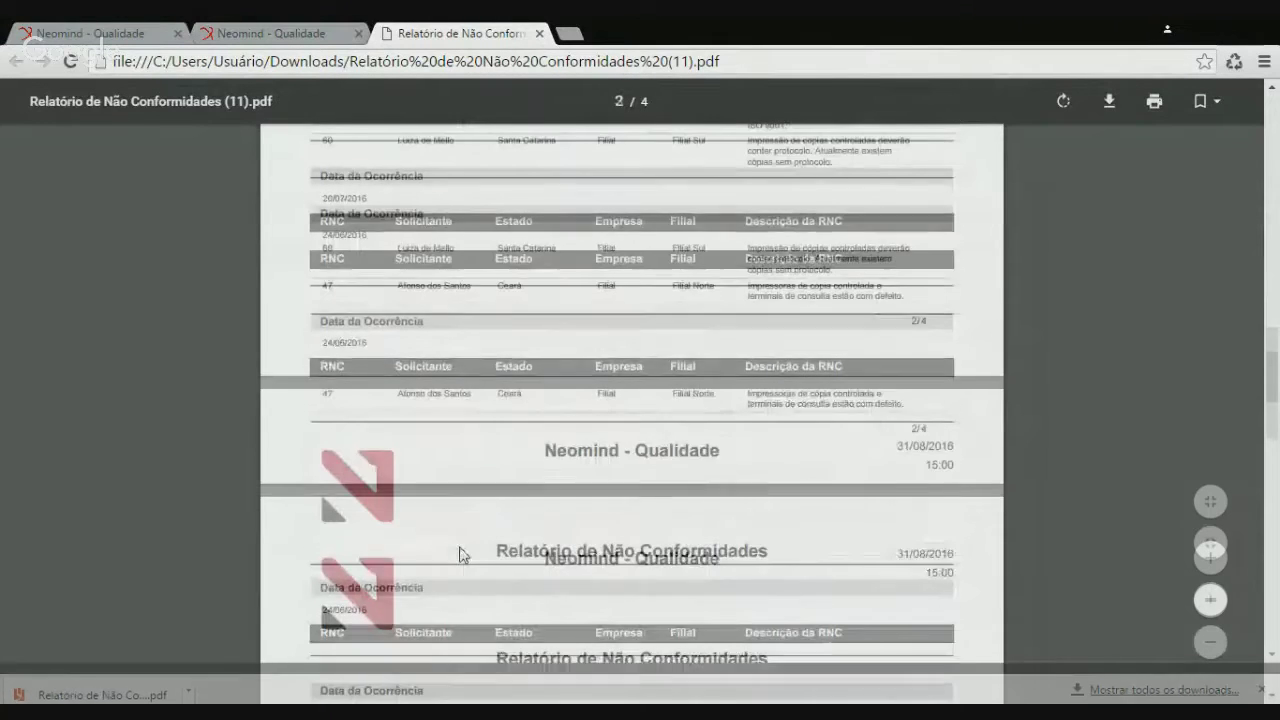
{"action": "scroll", "coordinate": [460, 554], "scroll_direction": "down", "scroll_amount": 10}
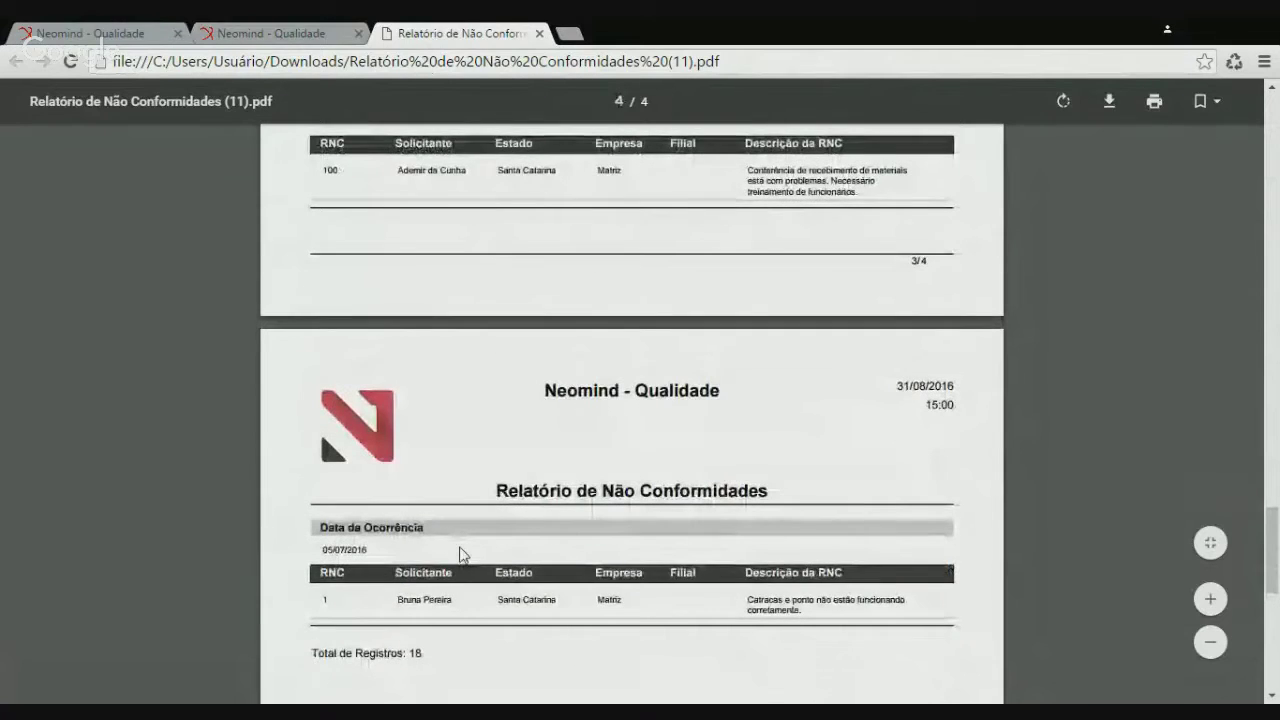
{"action": "scroll", "coordinate": [460, 554], "scroll_direction": "down", "scroll_amount": 5}
{"action": "scroll", "coordinate": [460, 554], "scroll_direction": "up", "scroll_amount": 5}
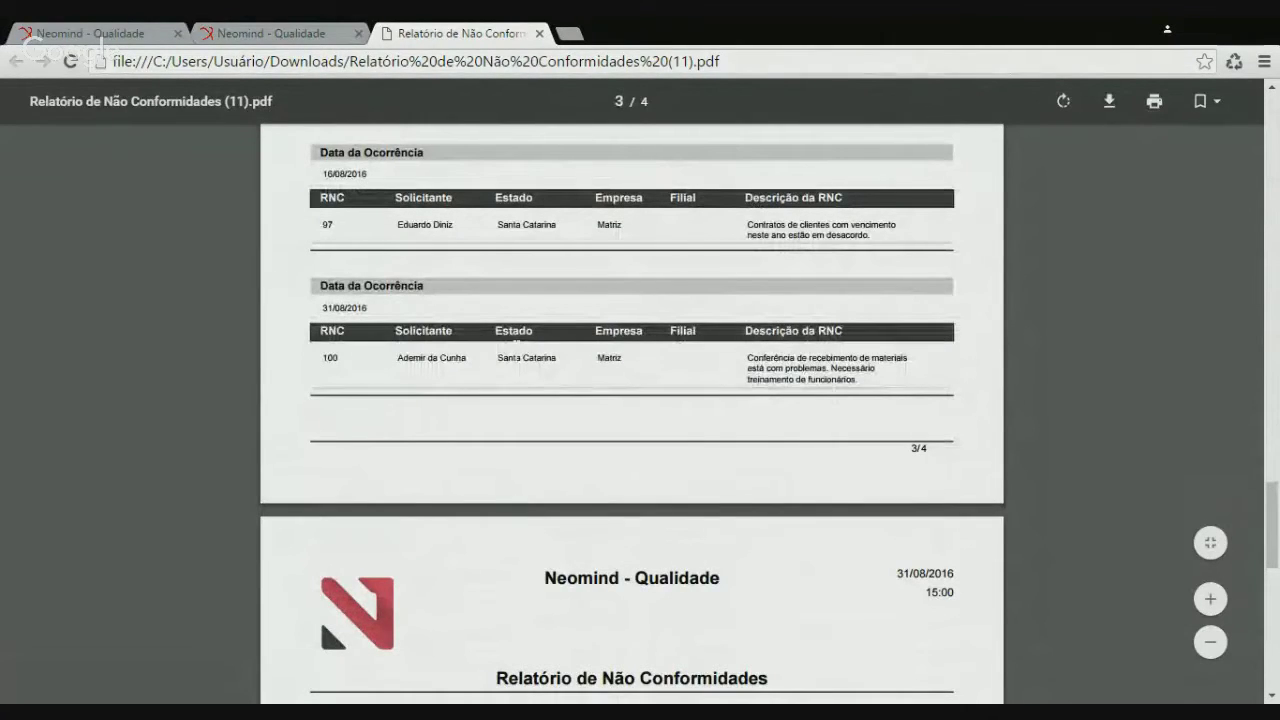
{"action": "scroll", "coordinate": [465, 336], "scroll_direction": "up", "scroll_amount": 2}
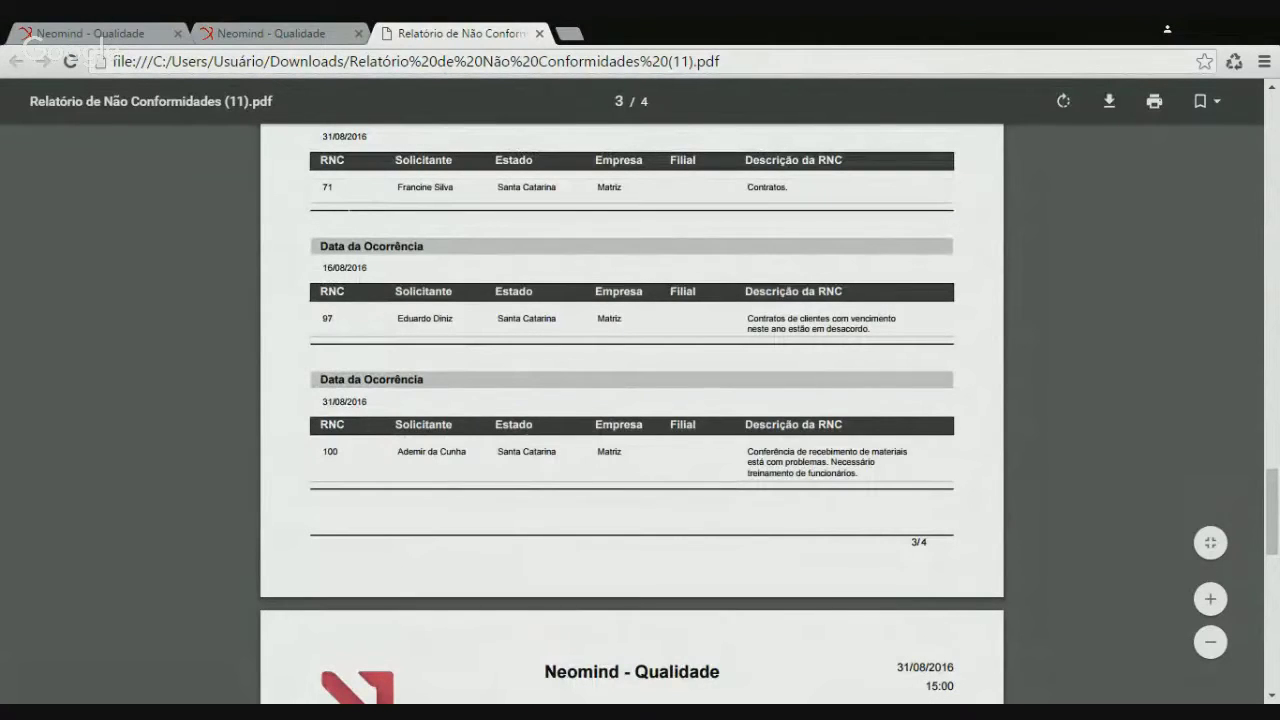
{"action": "scroll", "coordinate": [405, 497], "scroll_direction": "down", "scroll_amount": 4}
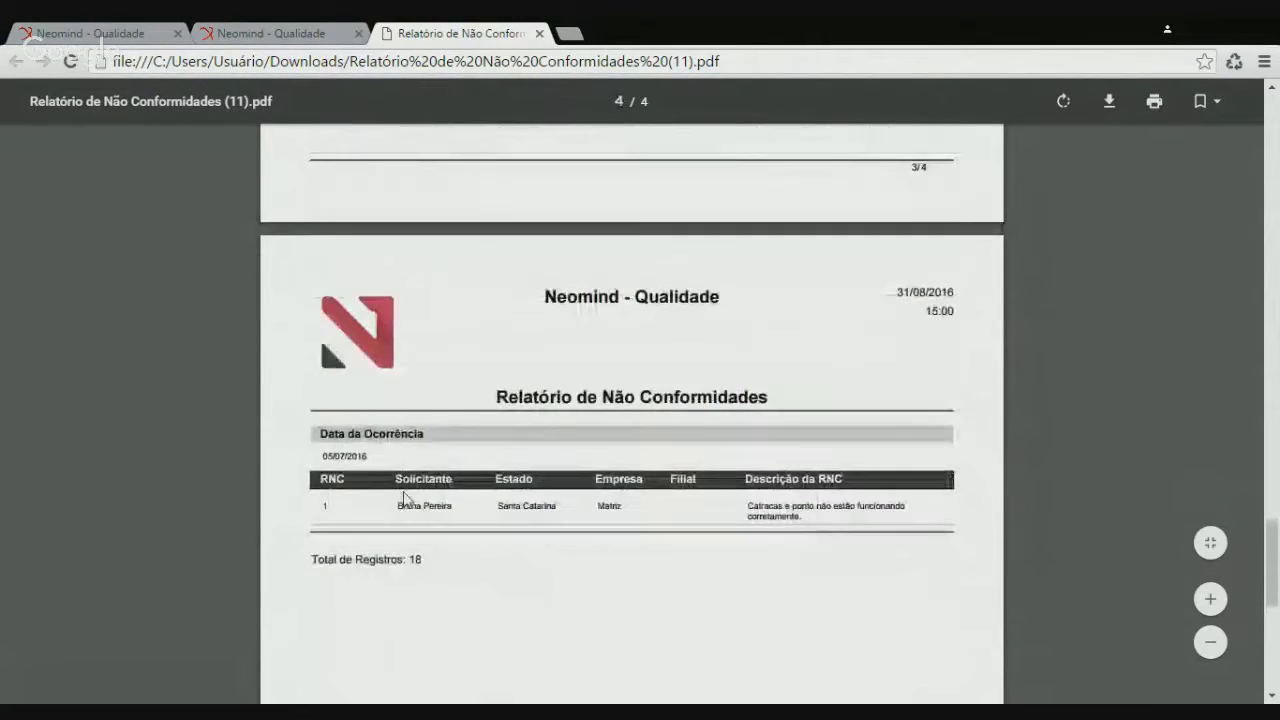
{"action": "scroll", "coordinate": [471, 528], "scroll_direction": "up", "scroll_amount": 5}
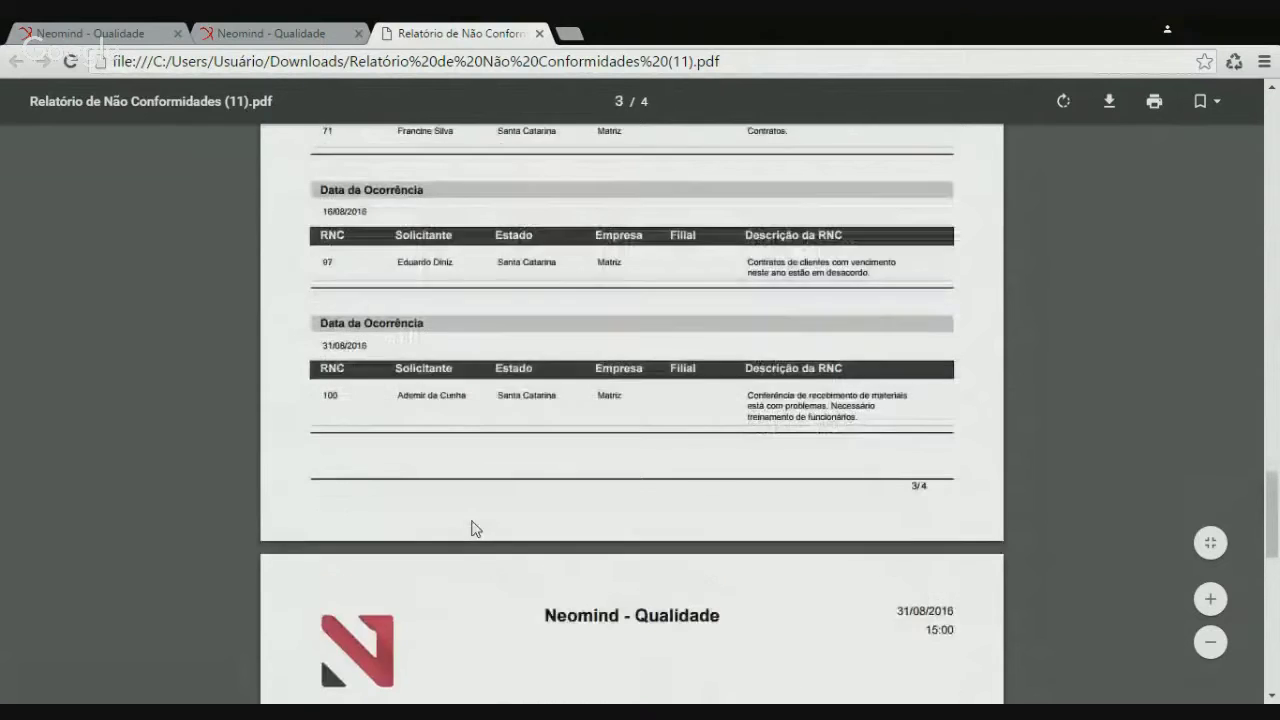
{"action": "scroll", "coordinate": [474, 528], "scroll_direction": "up", "scroll_amount": 4}
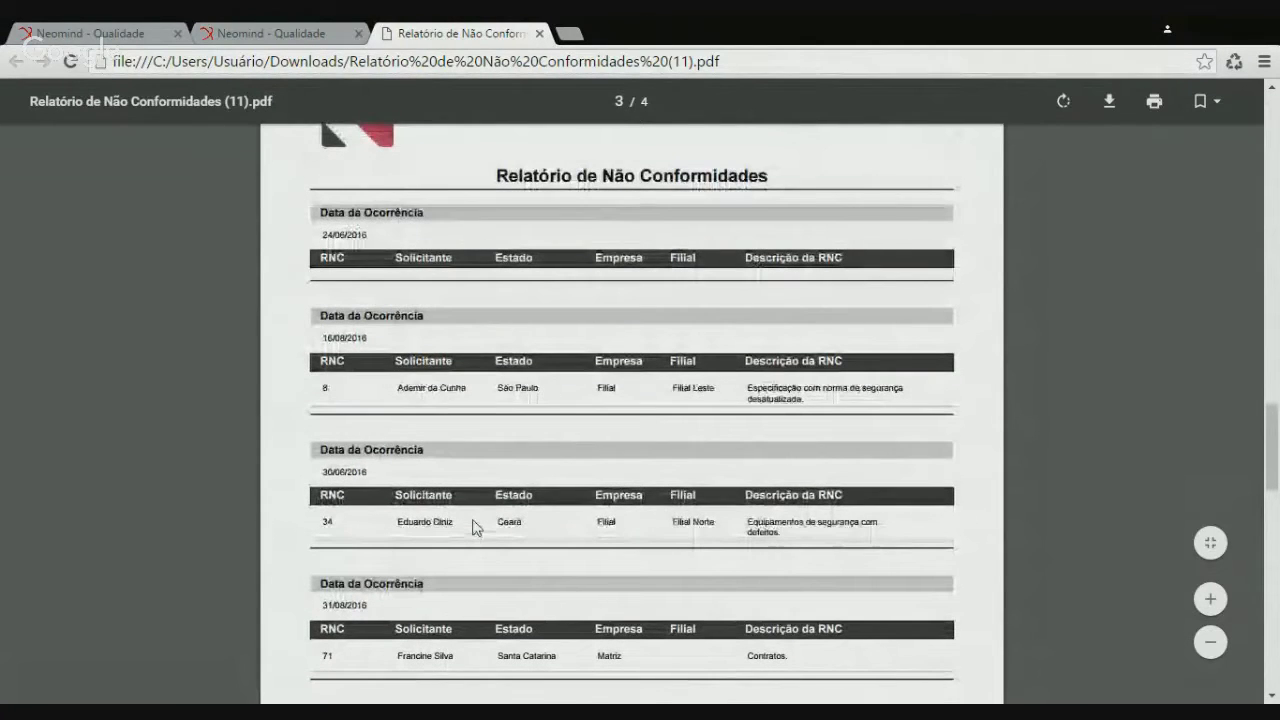
{"action": "scroll", "coordinate": [474, 528], "scroll_direction": "up", "scroll_amount": 4}
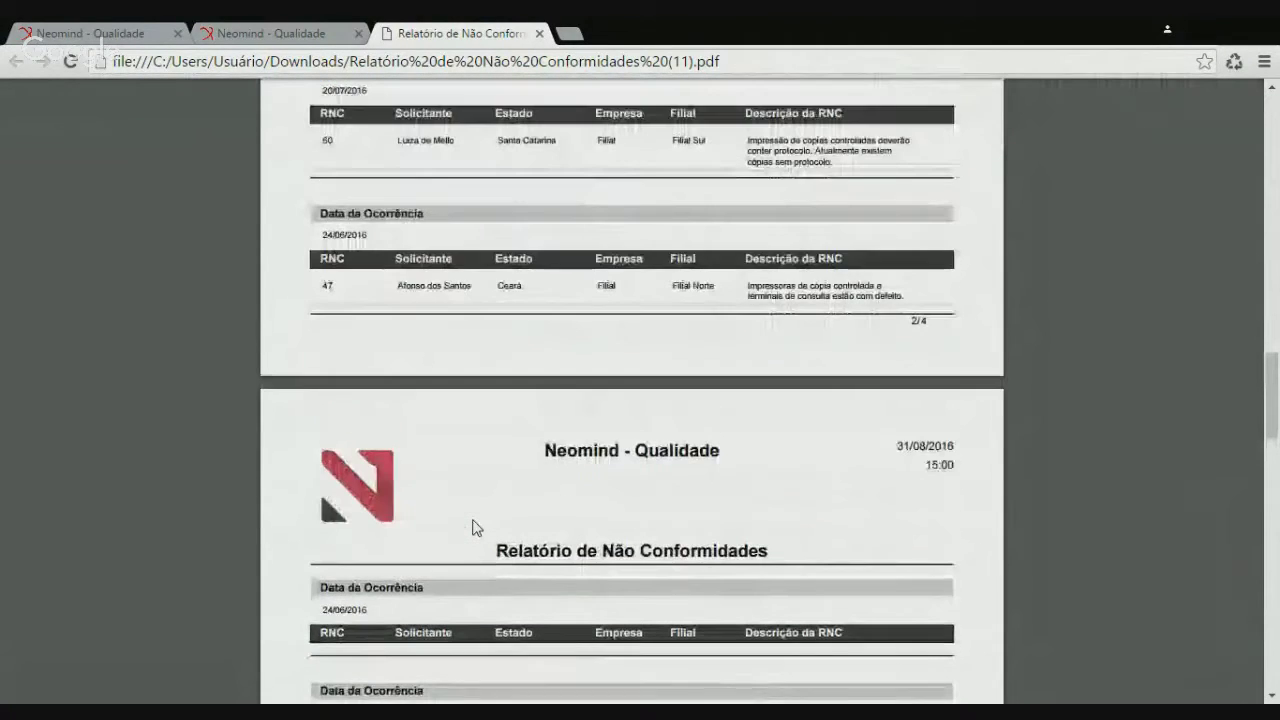
{"action": "scroll", "coordinate": [474, 528], "scroll_direction": "up", "scroll_amount": 10}
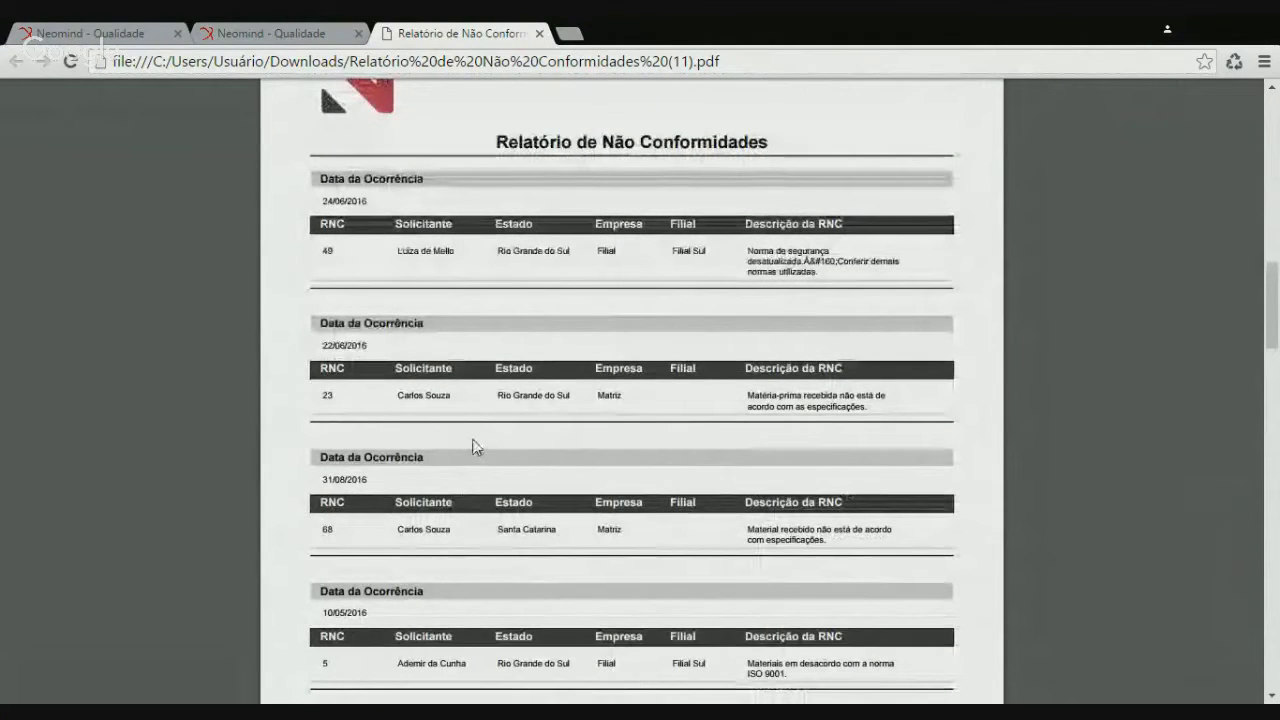
{"action": "scroll", "coordinate": [476, 430], "scroll_direction": "up", "scroll_amount": 1}
{"action": "scroll", "coordinate": [476, 430], "scroll_direction": "up", "scroll_amount": 5}
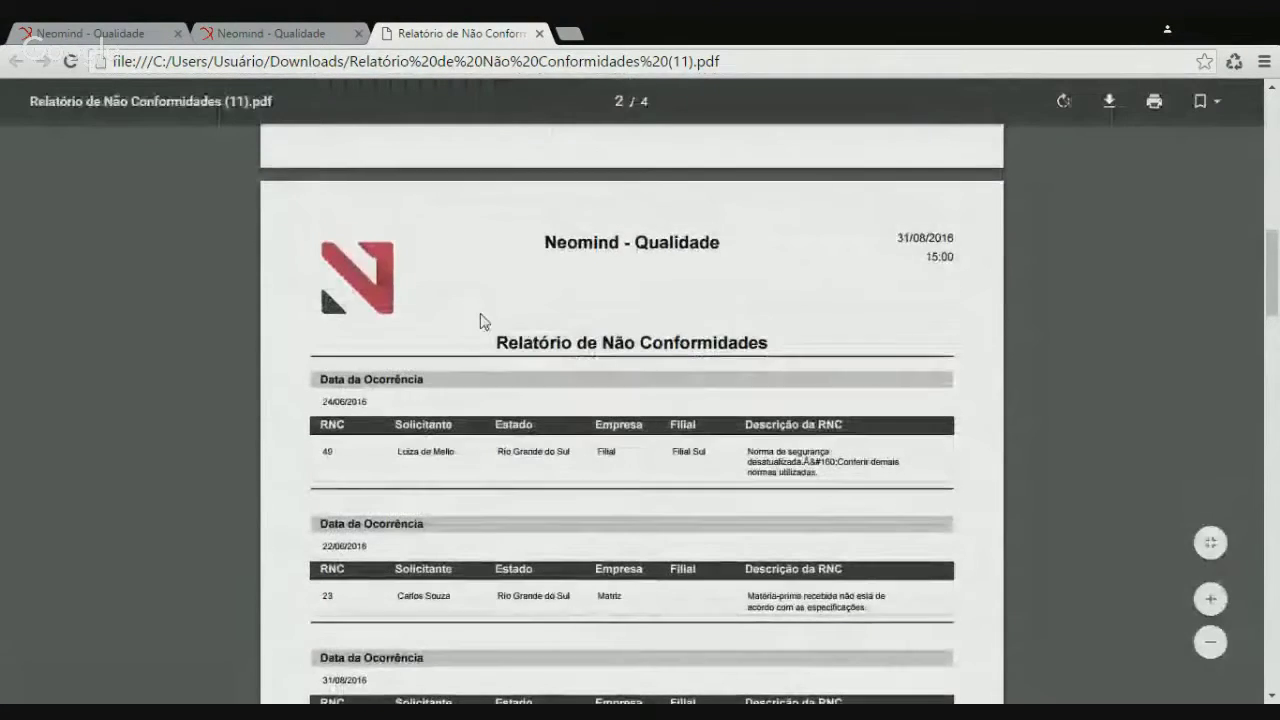
{"action": "scroll", "coordinate": [476, 430], "scroll_direction": "up", "scroll_amount": 2}
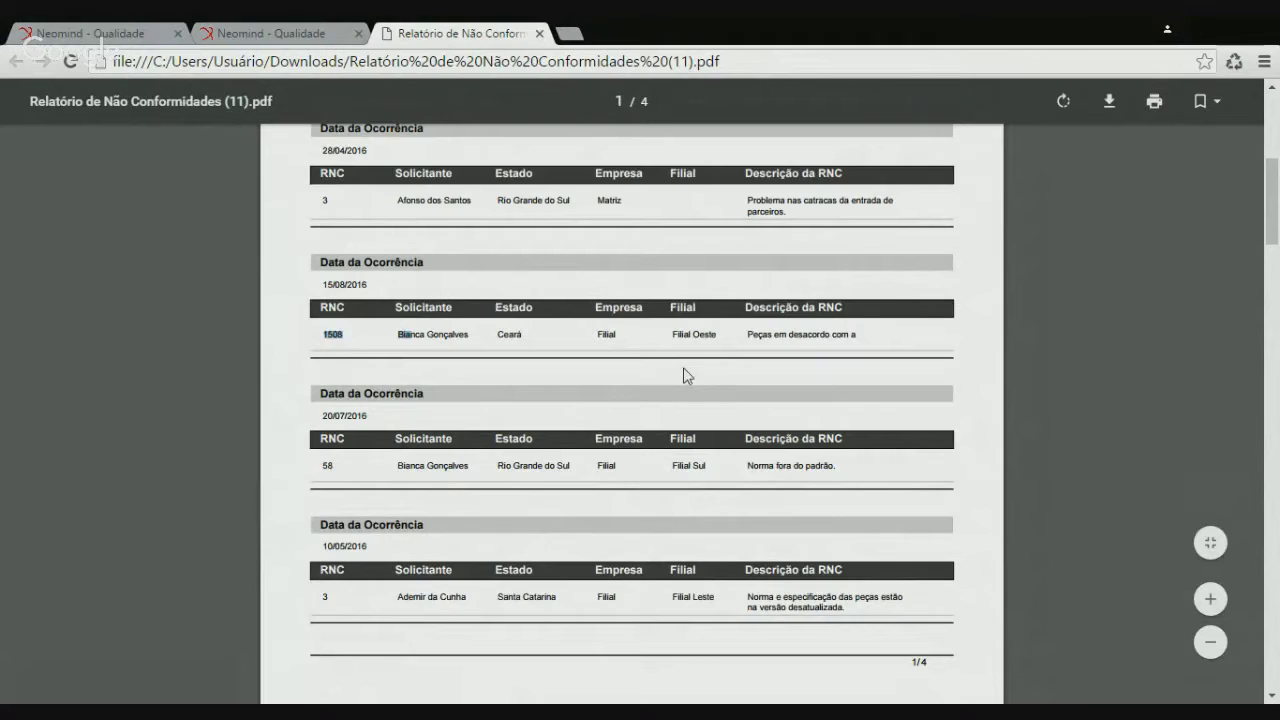
{"action": "scroll", "coordinate": [683, 375], "scroll_direction": "down", "scroll_amount": 1}
{"action": "scroll", "coordinate": [683, 375], "scroll_direction": "up", "scroll_amount": 5}
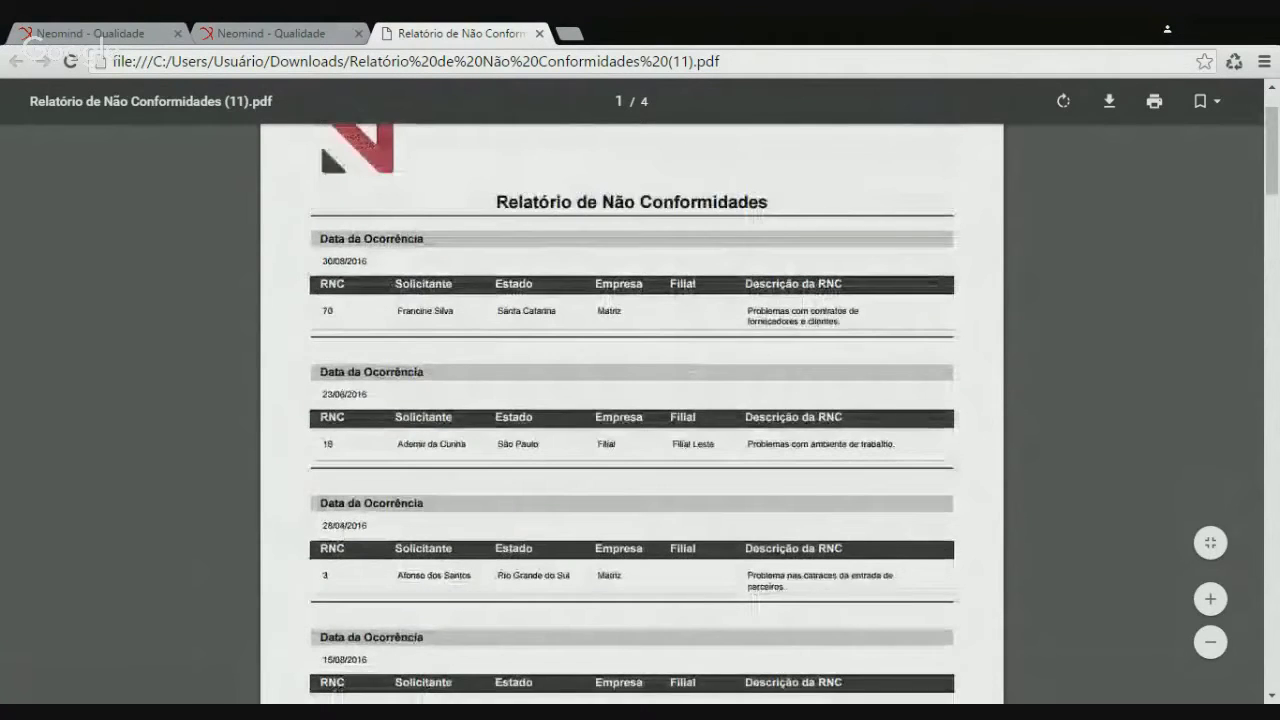
{"action": "scroll", "coordinate": [312, 306], "scroll_direction": "up", "scroll_amount": 1}
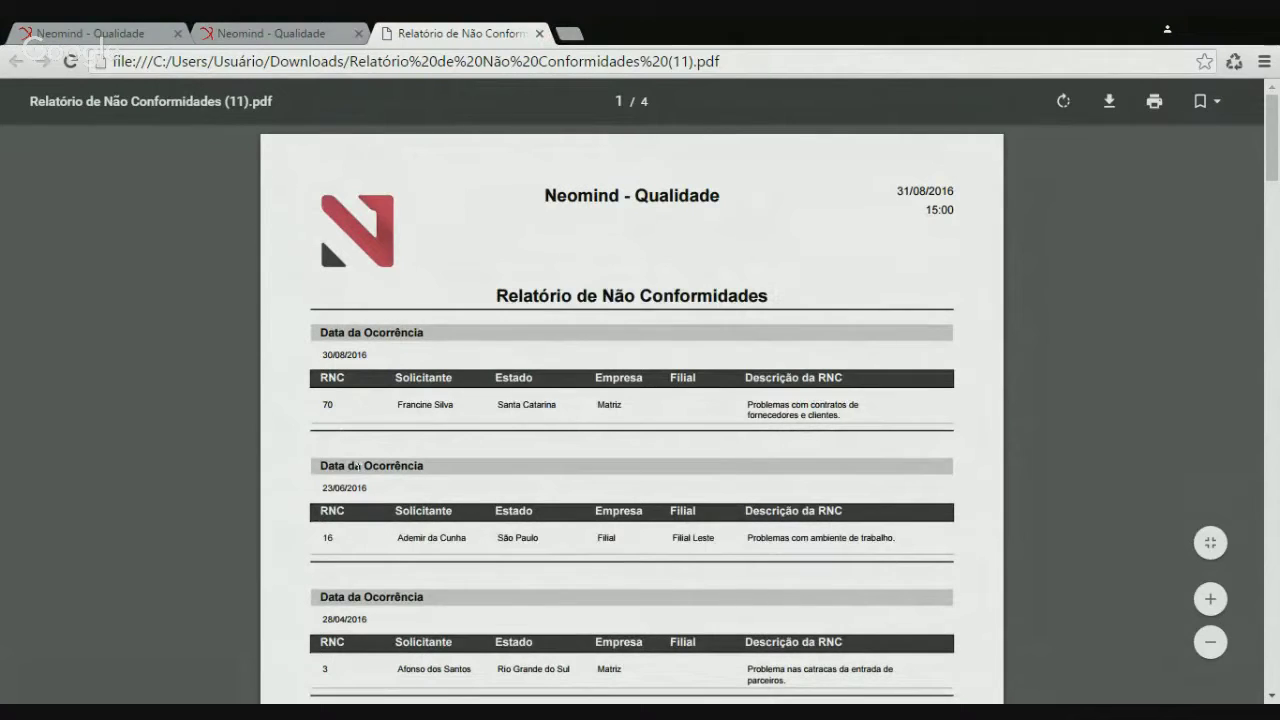
Highlight RNC 70 and the Data da Ocorrência heading, then close the PDF and filter dialog
{"action": "double_click", "coordinate": [327, 404]}
{"action": "left_click", "coordinate": [414, 430]}
{"action": "left_click_drag", "start_coordinate": [320, 332], "coordinate": [424, 334]}
{"action": "left_click", "coordinate": [444, 338]}
{"action": "left_click", "coordinate": [540, 35]}
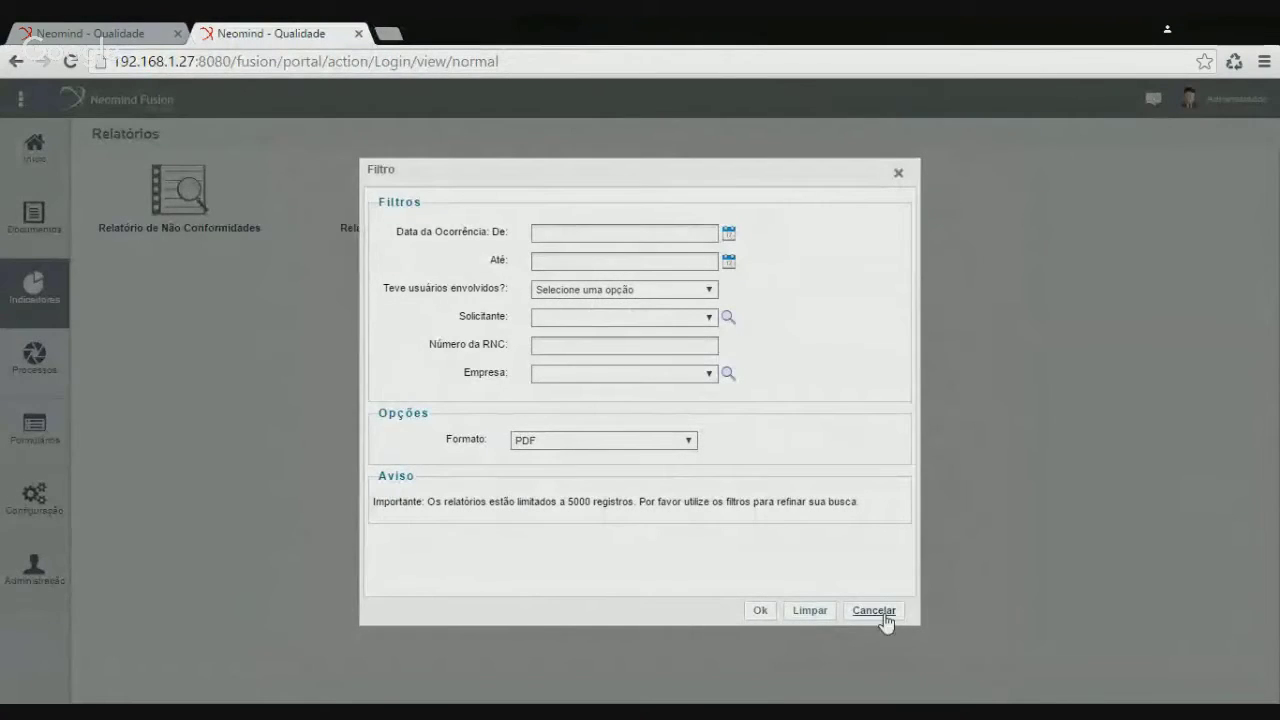
{"action": "left_click", "coordinate": [880, 613]}
{"action": "left_click", "coordinate": [131, 30]}
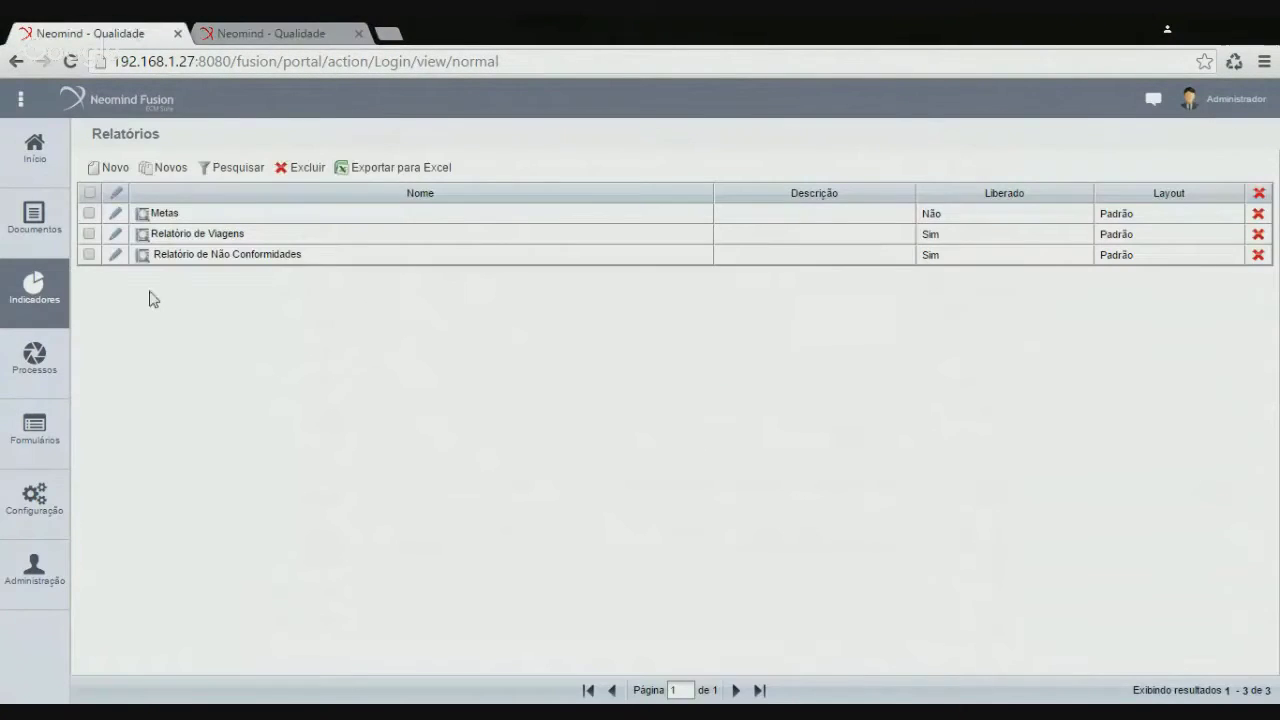
Swap the Agrupamento field from Data da Ocorrência to Solicitante and save the report
{"action": "left_click", "coordinate": [116, 254]}
{"action": "scroll", "coordinate": [580, 474], "scroll_direction": "down", "scroll_amount": 6}
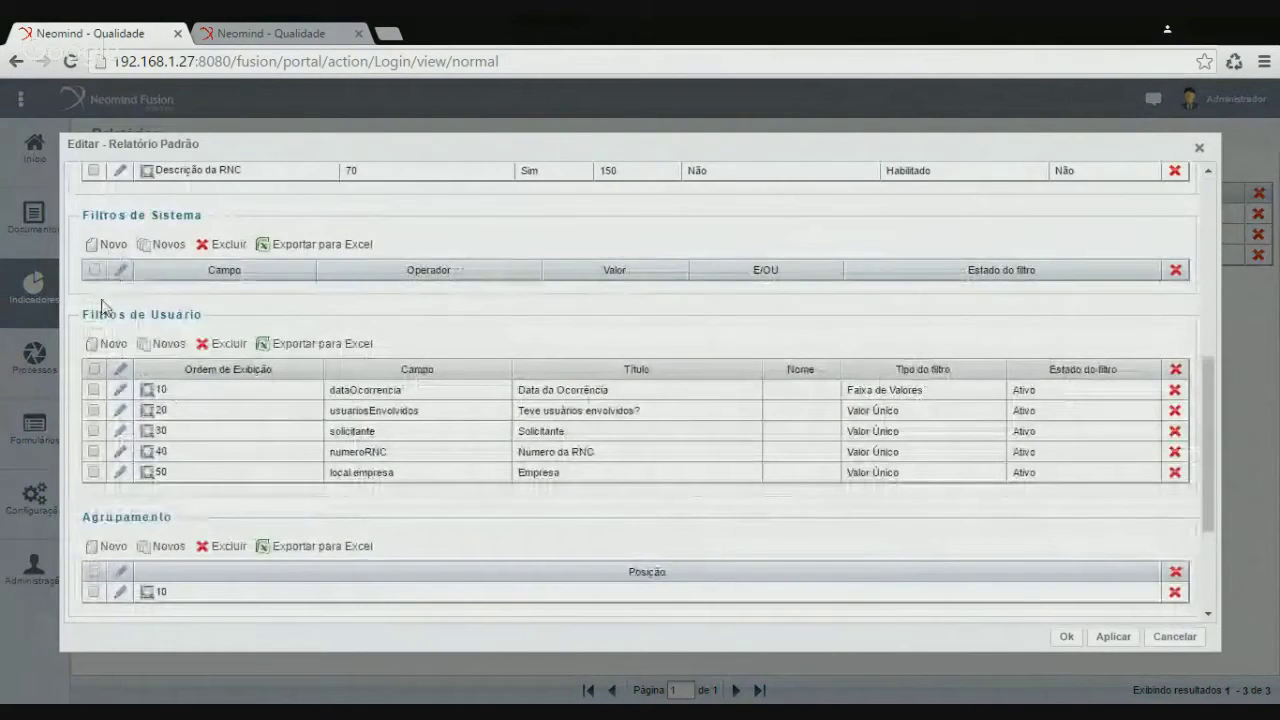
{"action": "scroll", "coordinate": [194, 531], "scroll_direction": "down", "scroll_amount": 2}
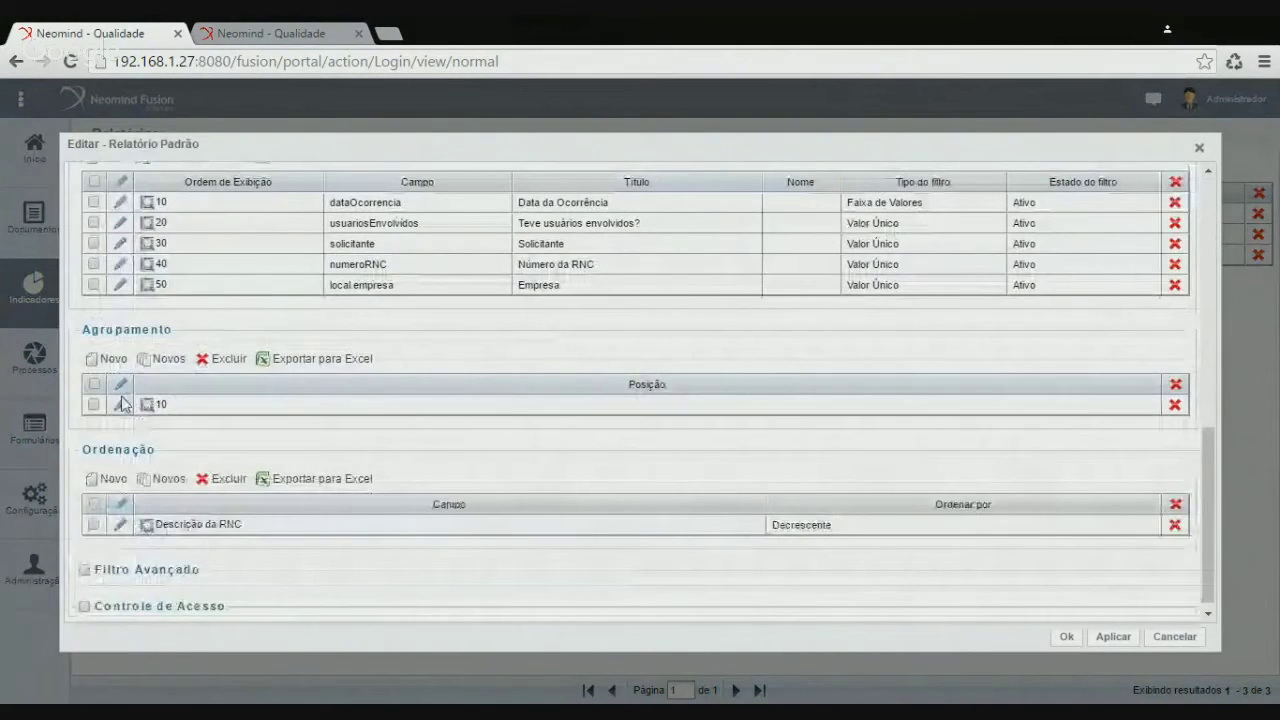
{"action": "left_click", "coordinate": [121, 404]}
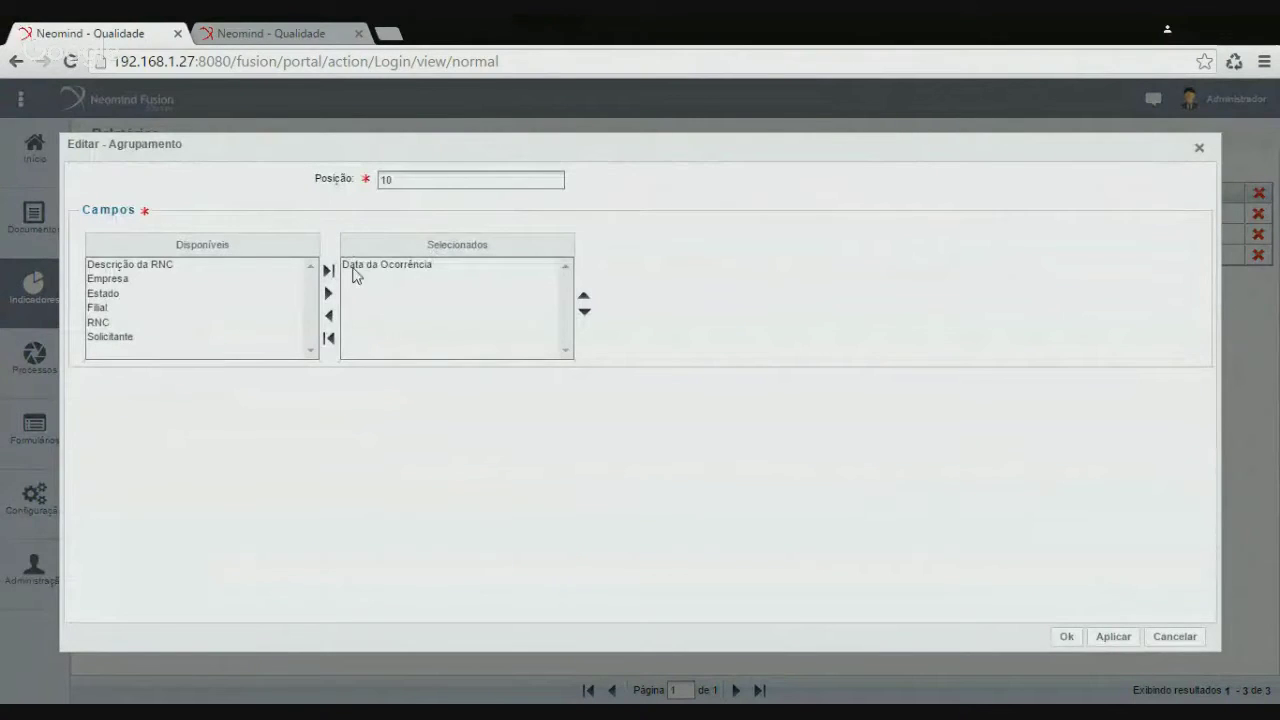
{"action": "left_click", "coordinate": [358, 266]}
{"action": "left_click", "coordinate": [329, 316]}
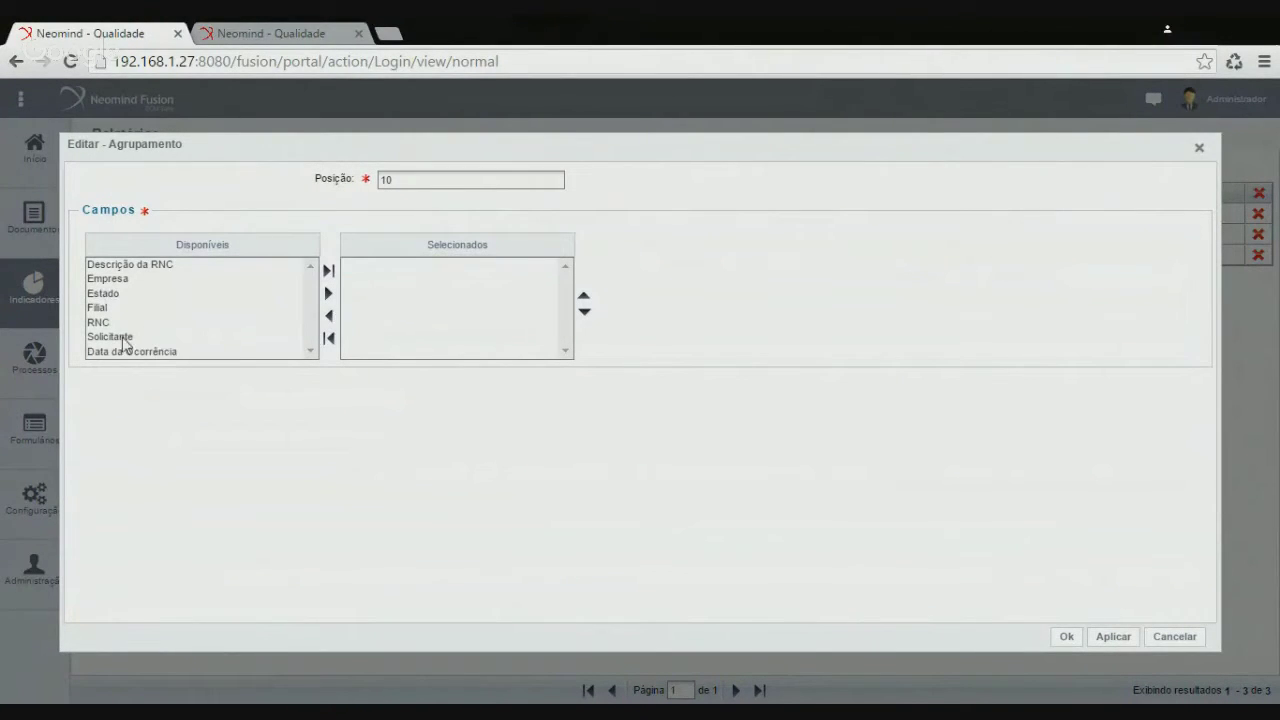
{"action": "left_click", "coordinate": [122, 337]}
{"action": "left_click", "coordinate": [330, 293]}
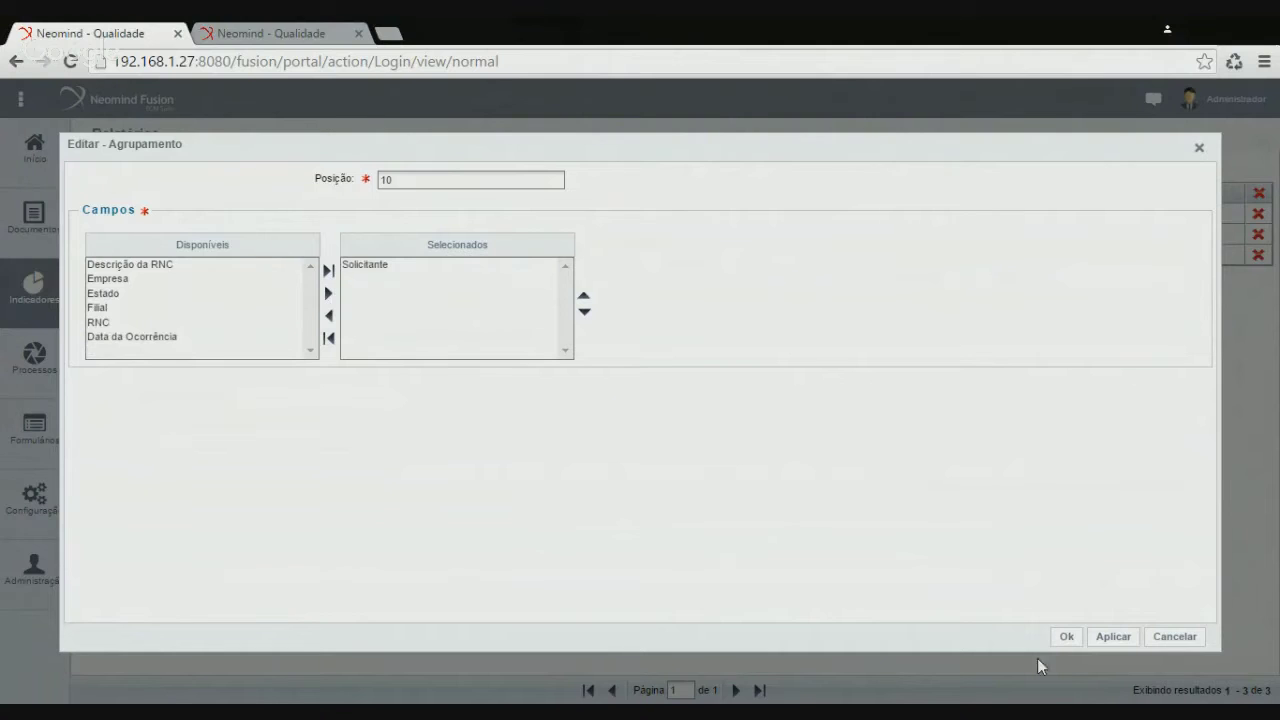
{"action": "left_click", "coordinate": [1064, 637]}
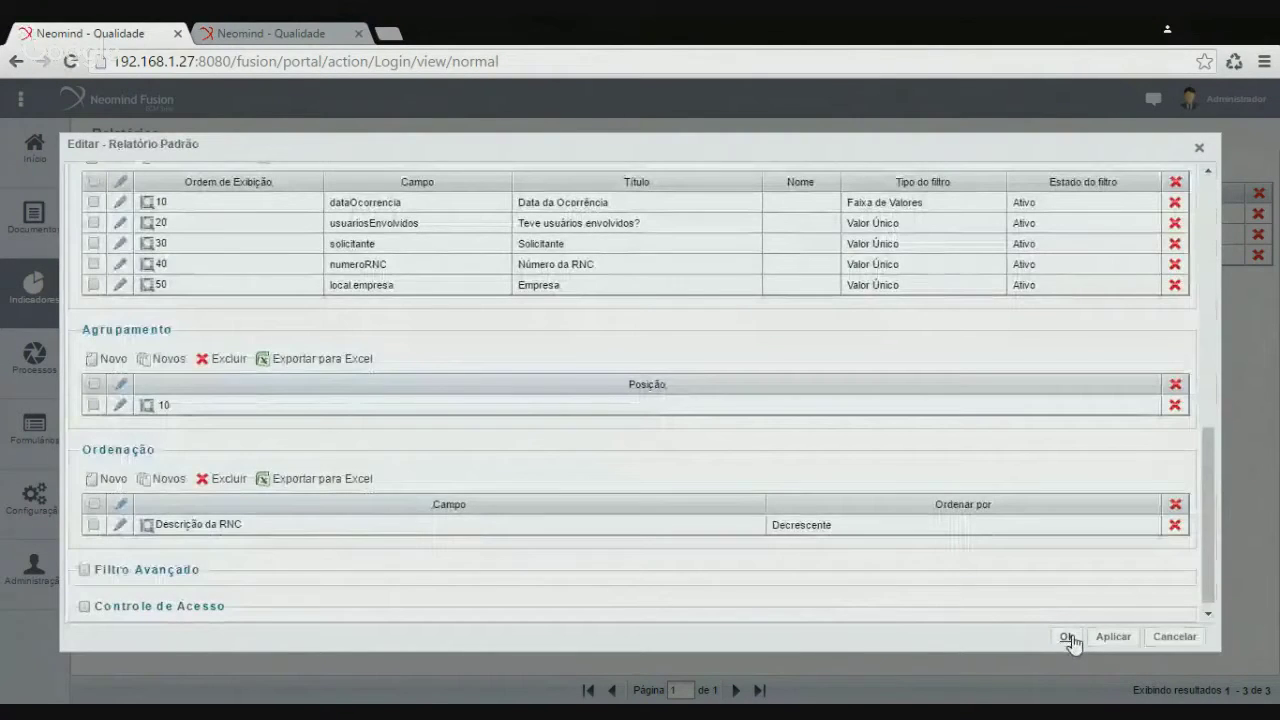
{"action": "left_click", "coordinate": [1066, 637]}
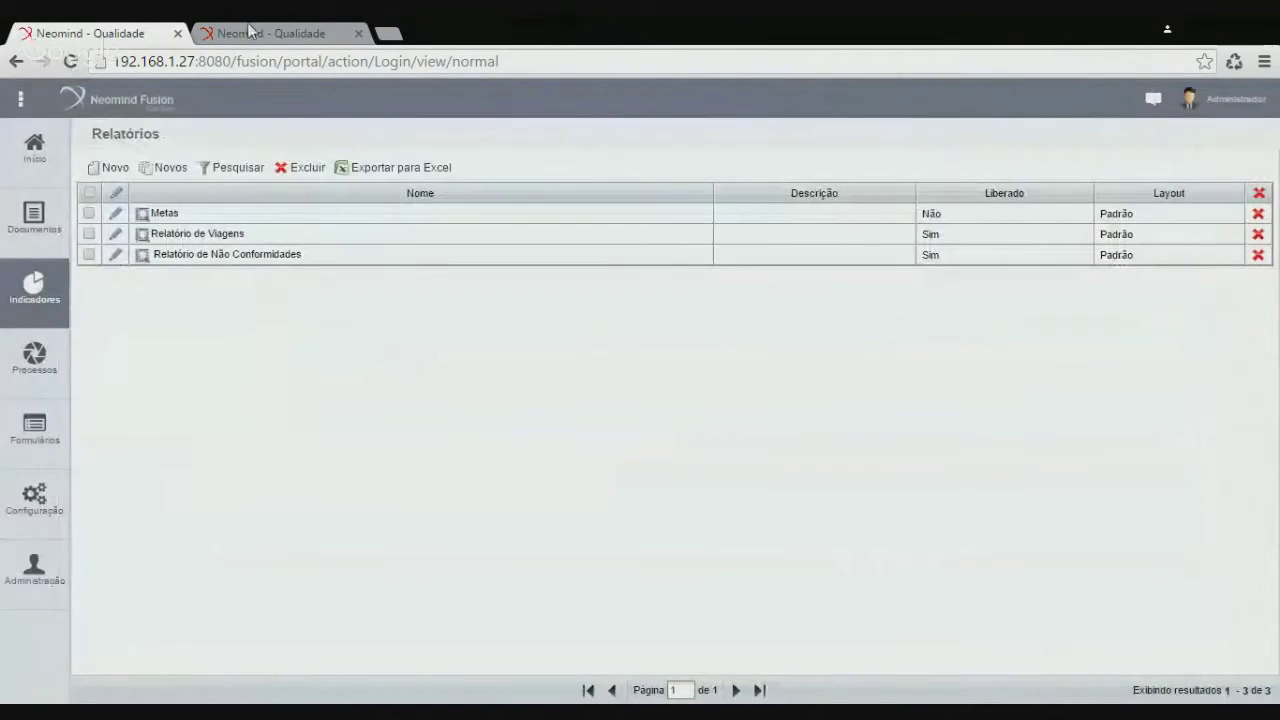
Generate the unfiltered Não Conformidades report as a PDF and open it
{"action": "left_click", "coordinate": [277, 34]}
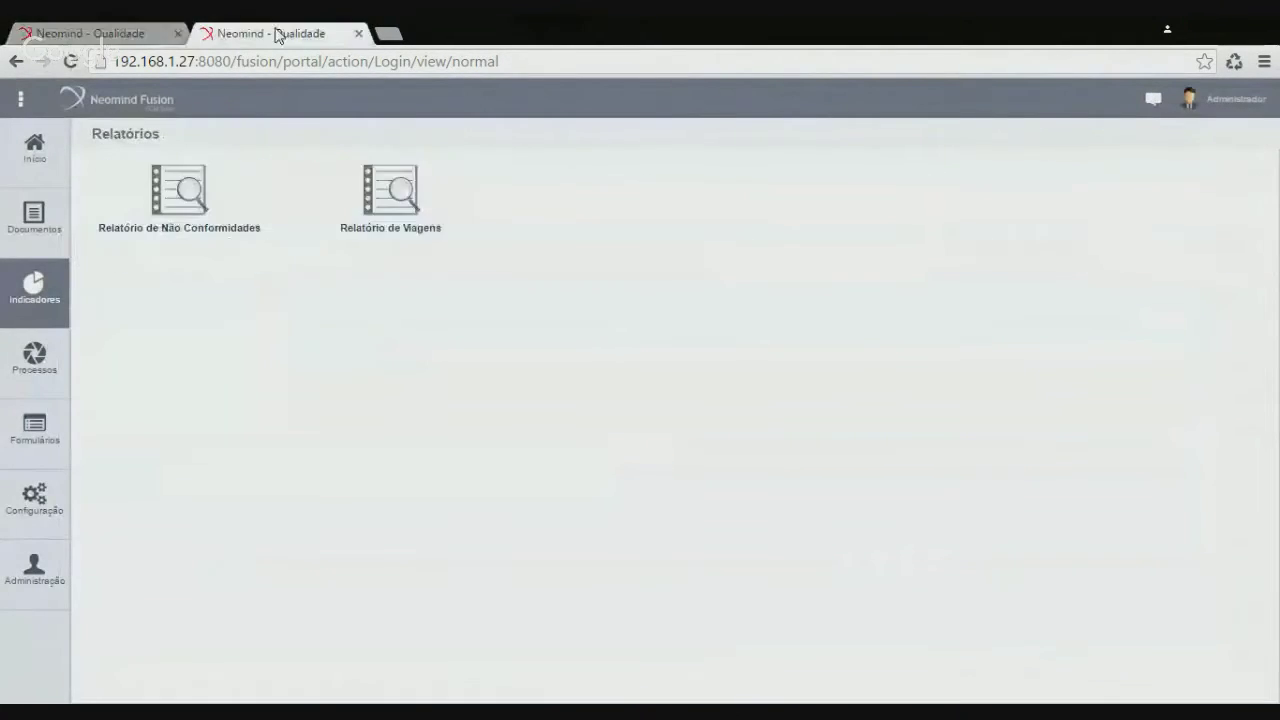
{"action": "left_click", "coordinate": [192, 220]}
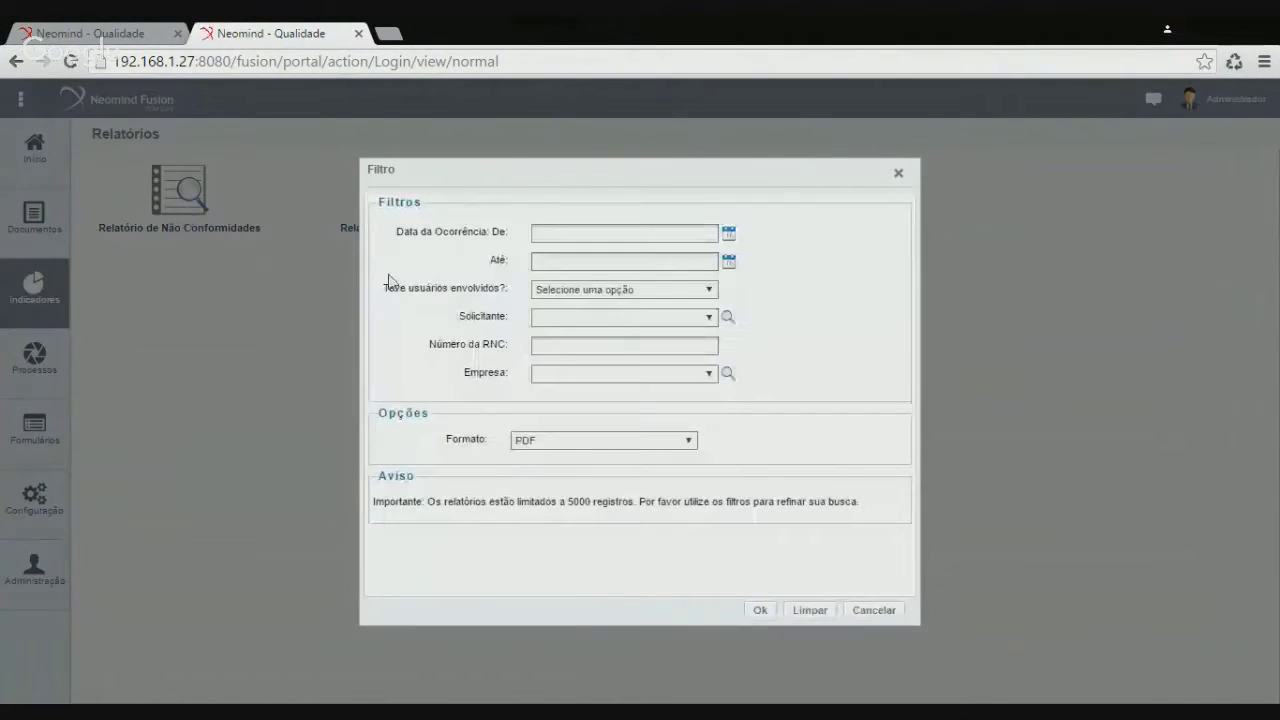
{"action": "left_click", "coordinate": [760, 611]}
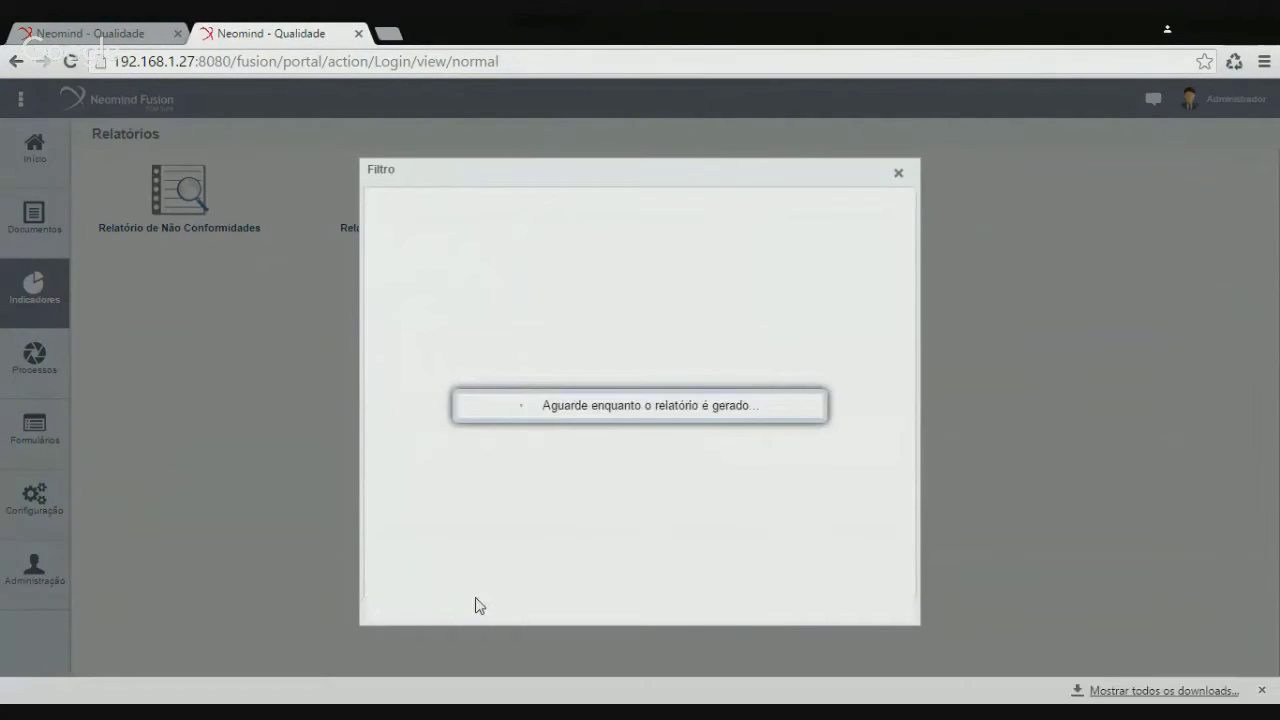
{"action": "left_click", "coordinate": [136, 690]}
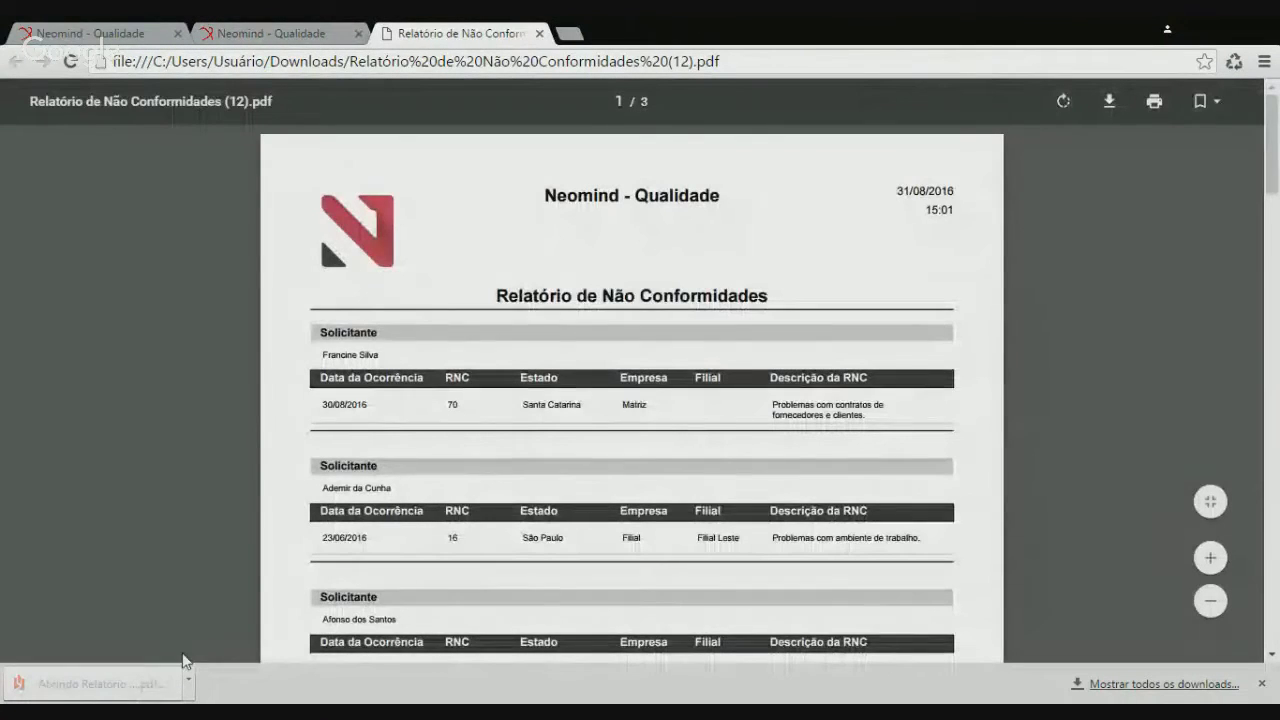
Review the 3-page PDF grouped by Solicitante, noting RNC 1508, then close it and cancel
{"action": "scroll", "coordinate": [632, 400], "scroll_direction": "down", "scroll_amount": 5}
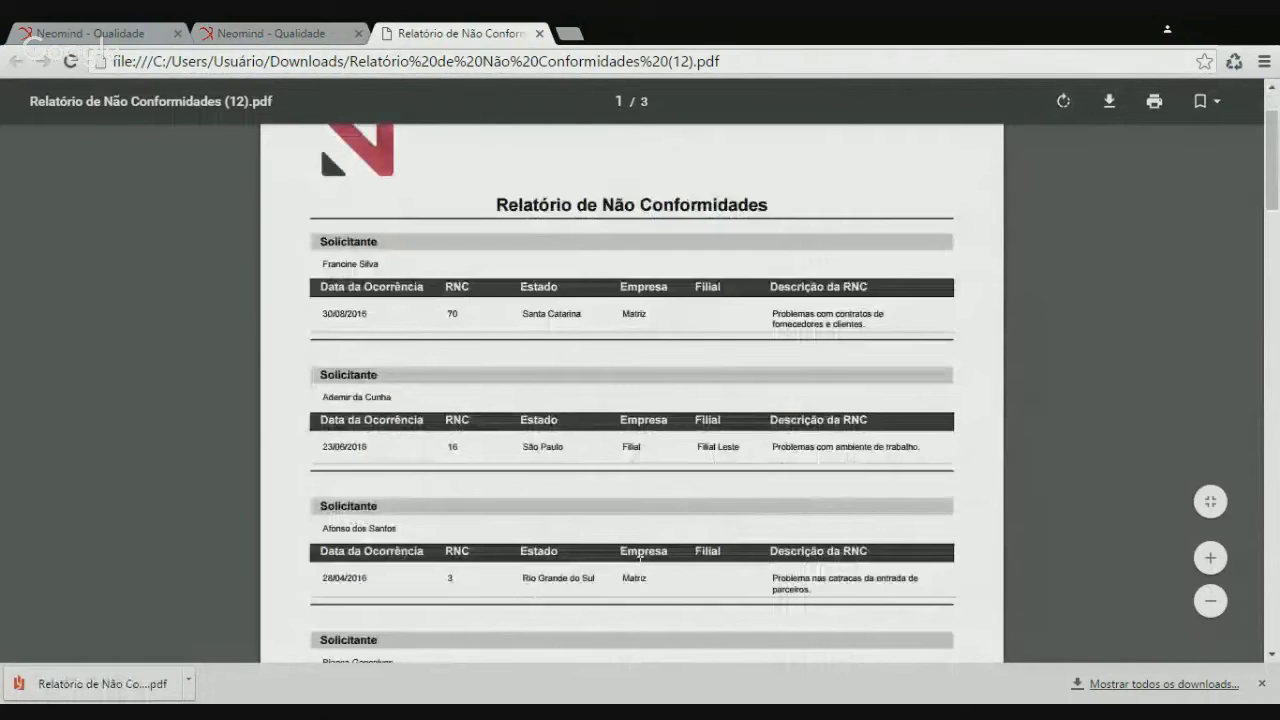
{"action": "scroll", "coordinate": [632, 400], "scroll_direction": "down", "scroll_amount": 2}
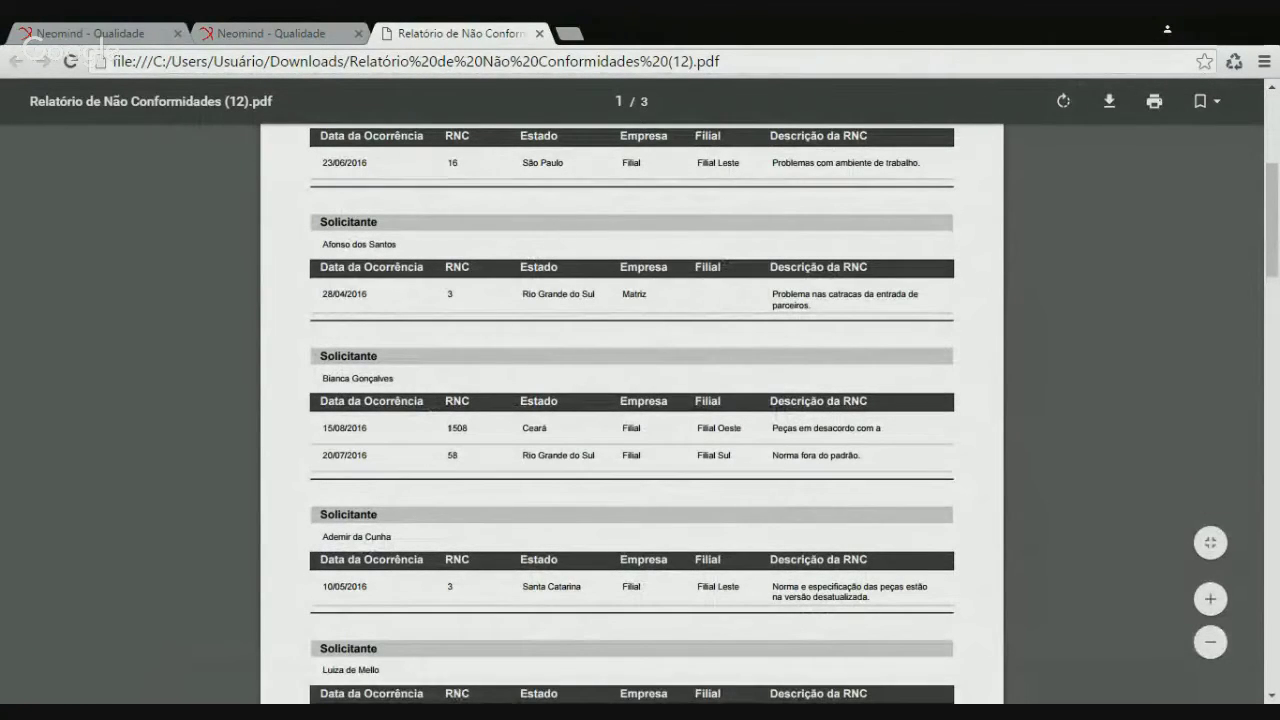
{"action": "triple_click", "coordinate": [362, 428]}
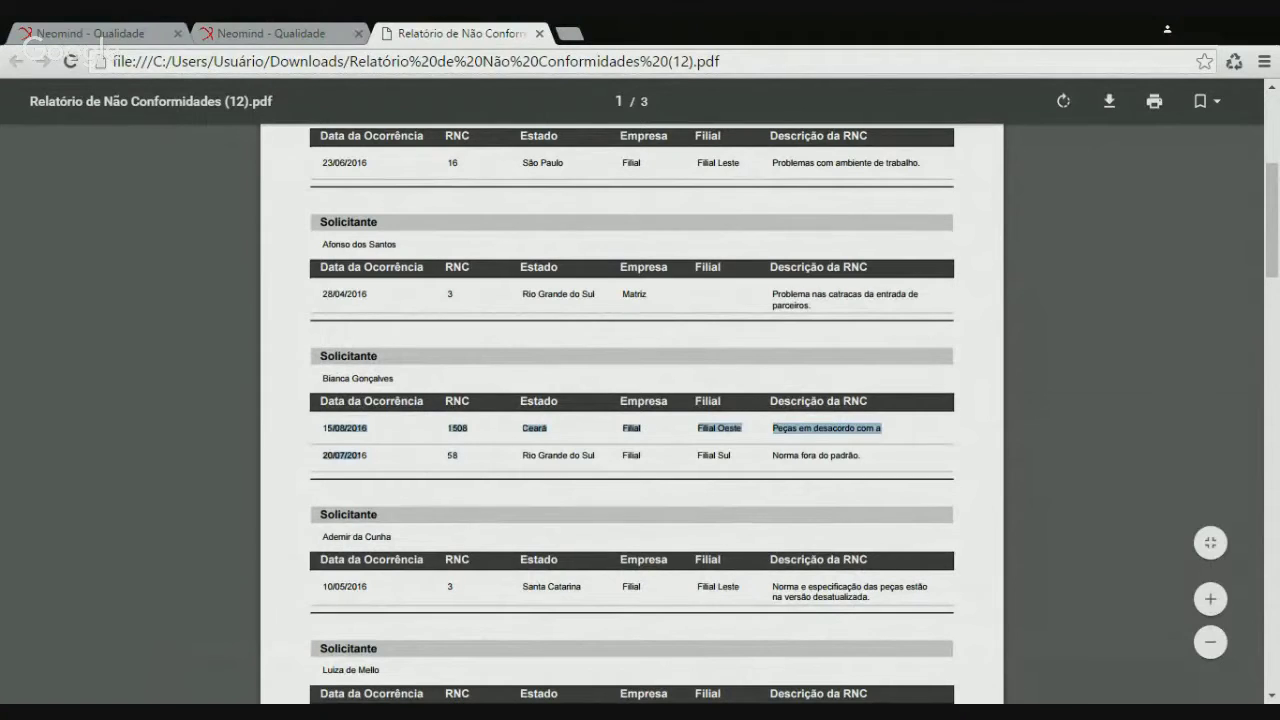
{"action": "left_click", "coordinate": [405, 455]}
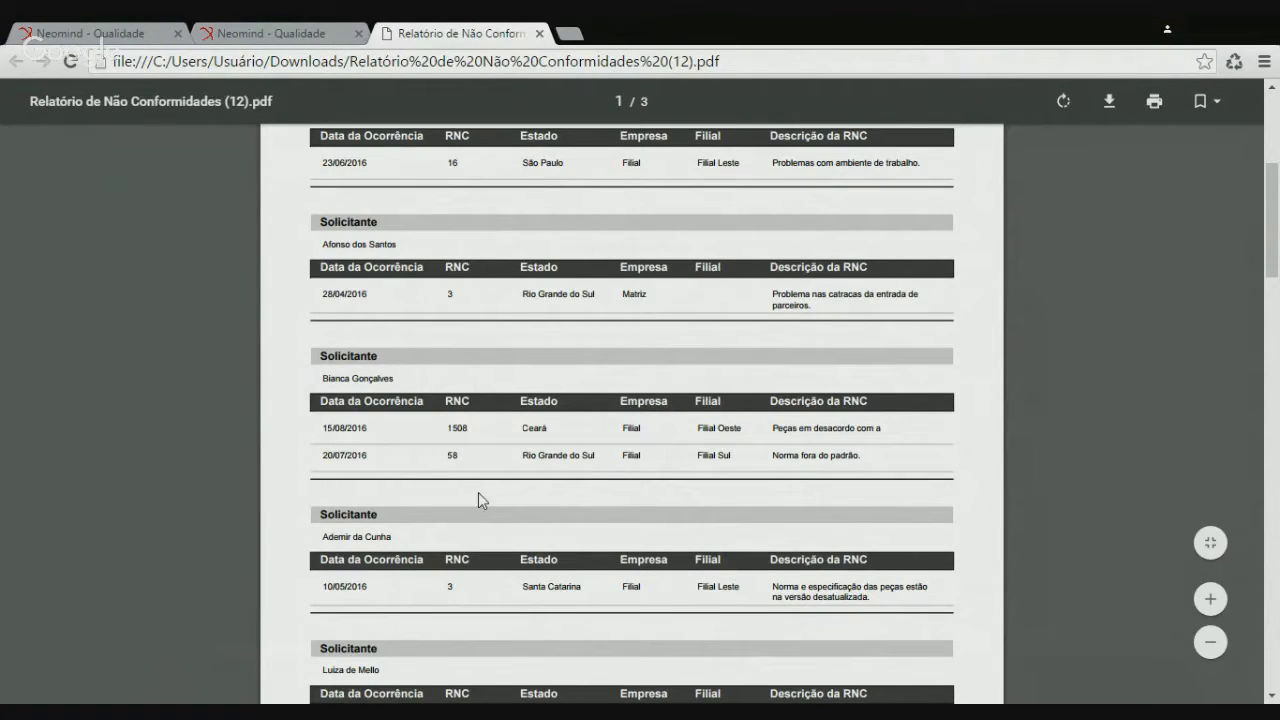
{"action": "scroll", "coordinate": [478, 492], "scroll_direction": "down", "scroll_amount": 5}
{"action": "scroll", "coordinate": [484, 502], "scroll_direction": "down", "scroll_amount": 5}
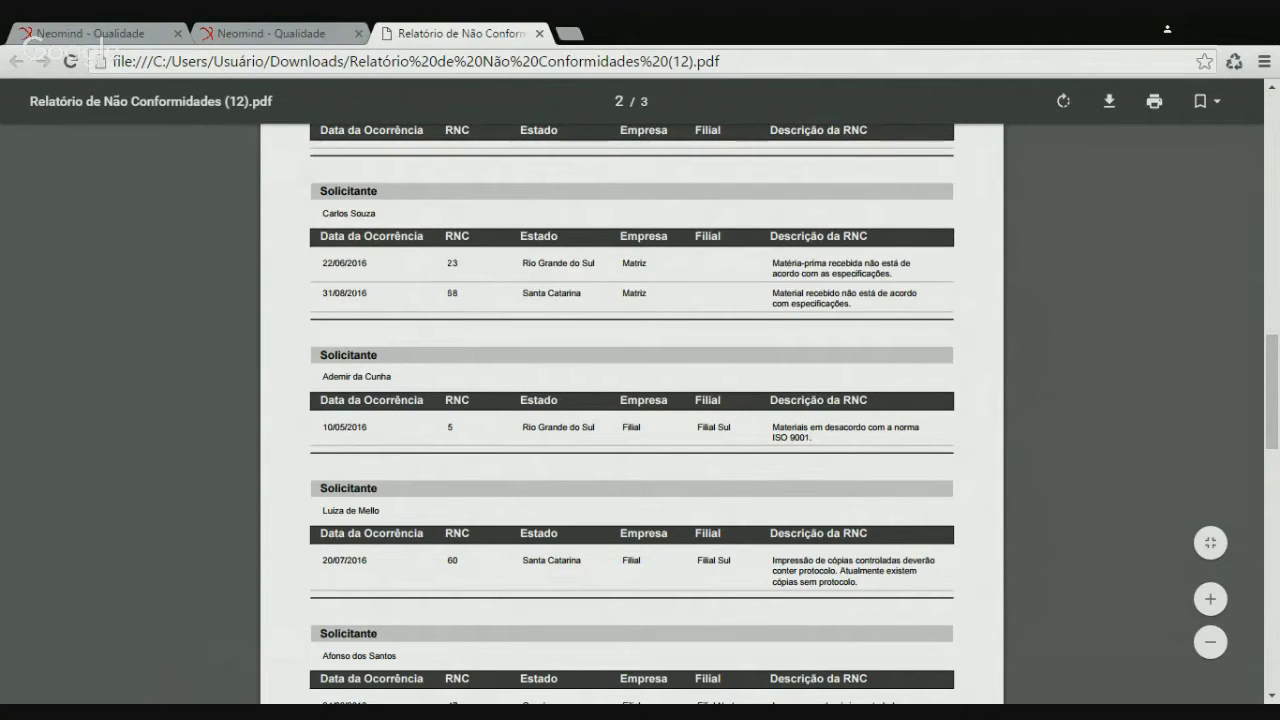
{"action": "scroll", "coordinate": [374, 319], "scroll_direction": "down", "scroll_amount": 1}
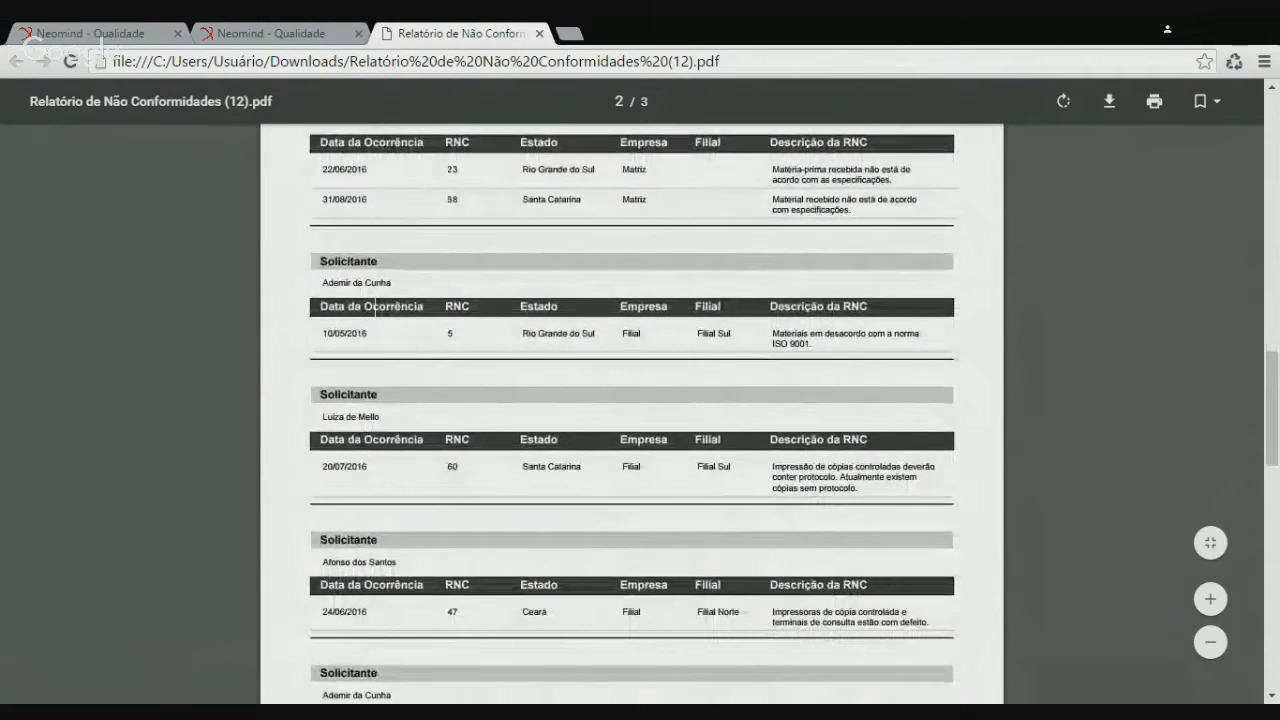
{"action": "scroll", "coordinate": [375, 310], "scroll_direction": "down", "scroll_amount": 4}
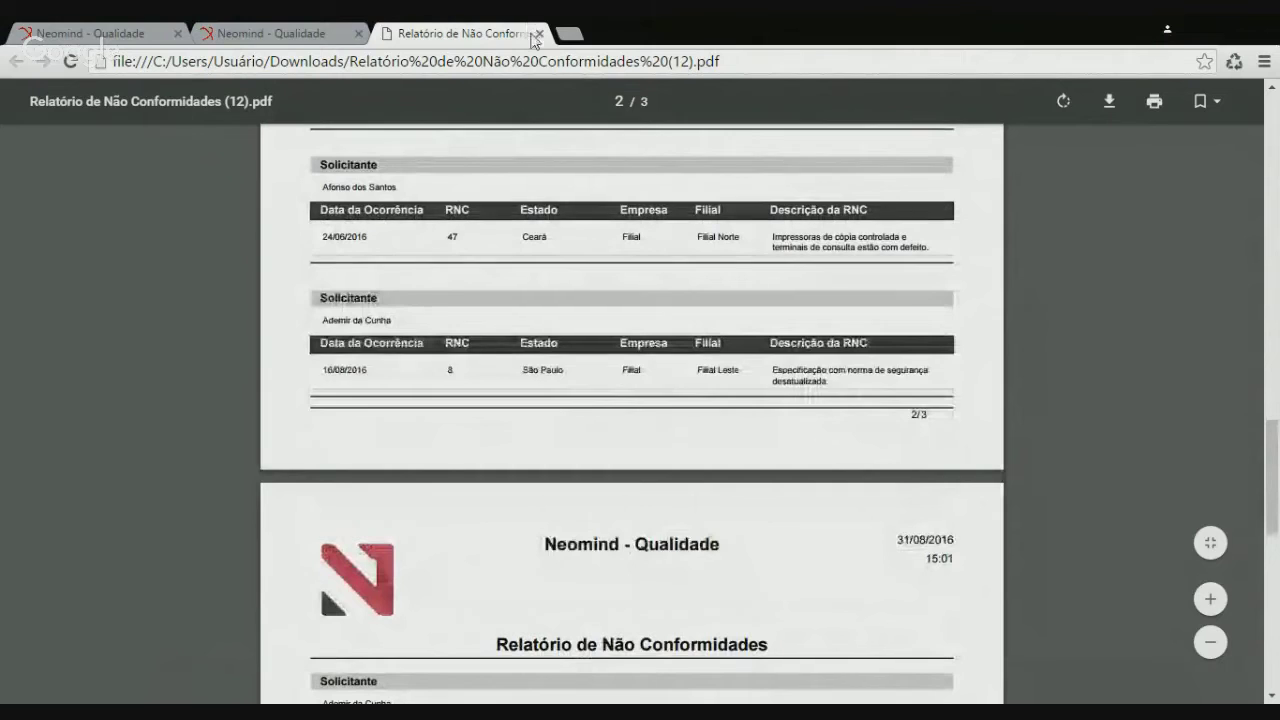
{"action": "left_click", "coordinate": [540, 33]}
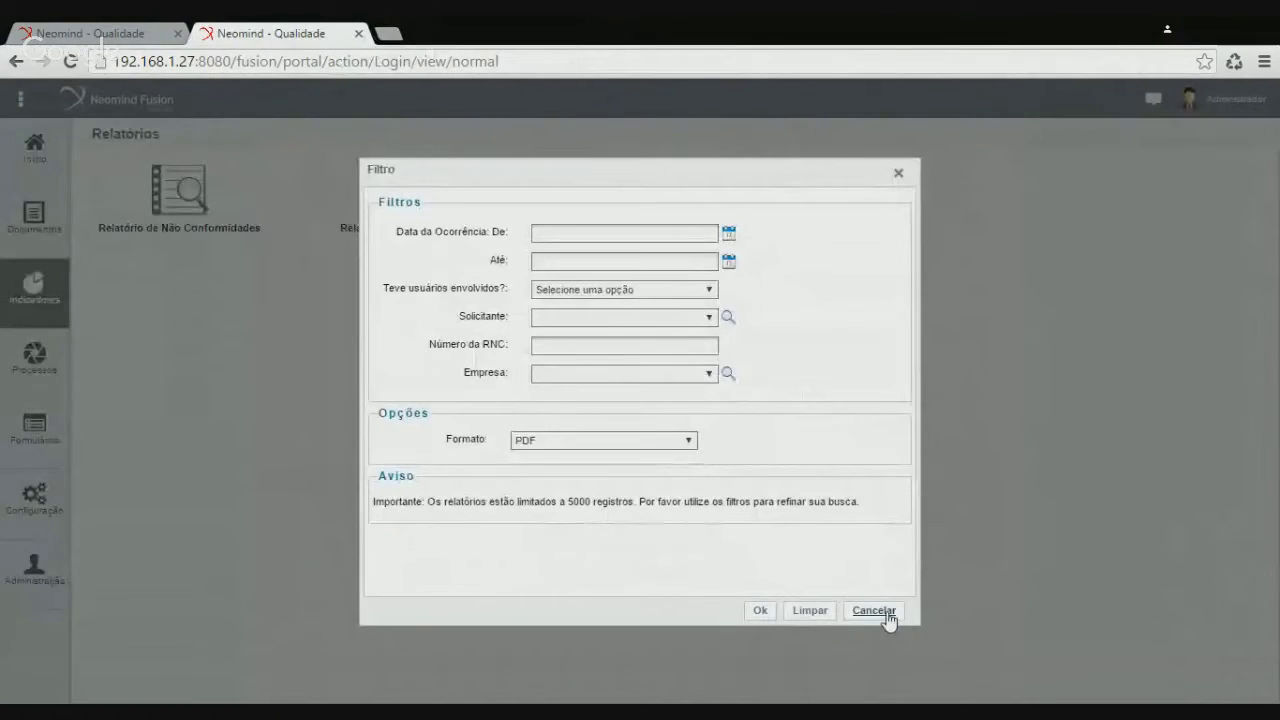
{"action": "left_click", "coordinate": [886, 612]}
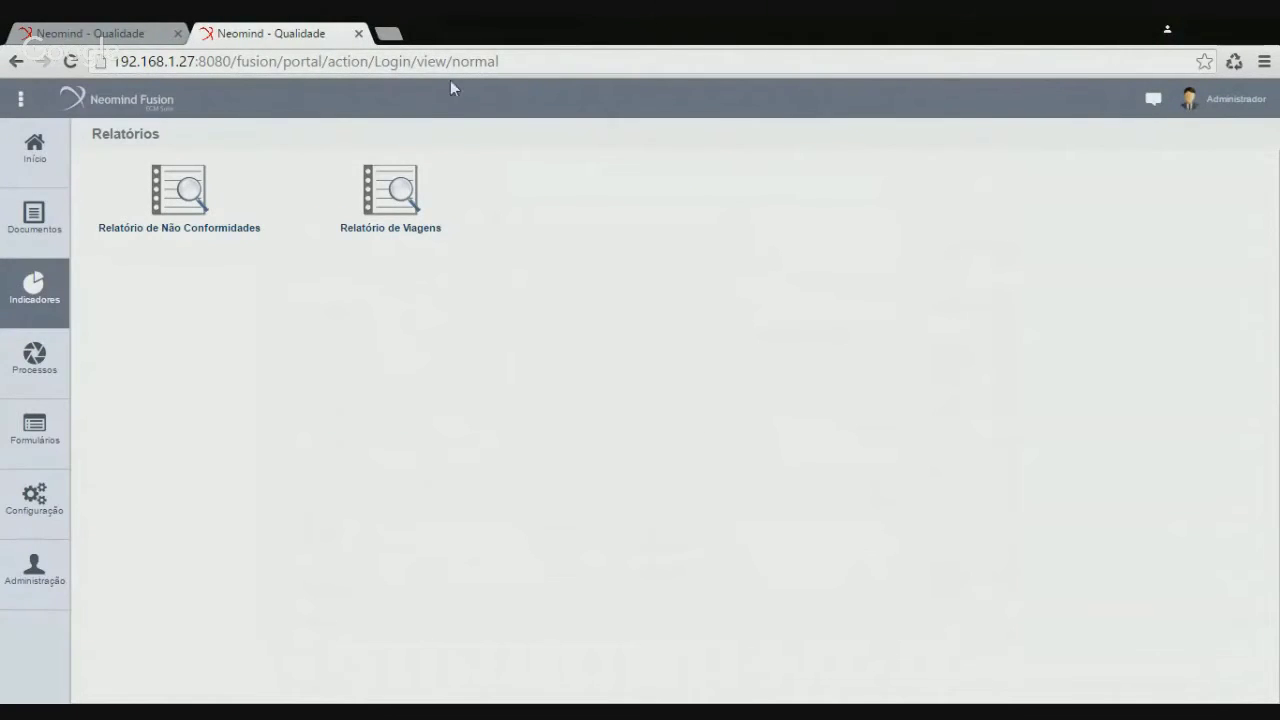
Edit Relatório de Não Conformidades and tick Filtro Avançado to reveal the empty Consulta NeoQL field
{"action": "left_click", "coordinate": [358, 34]}
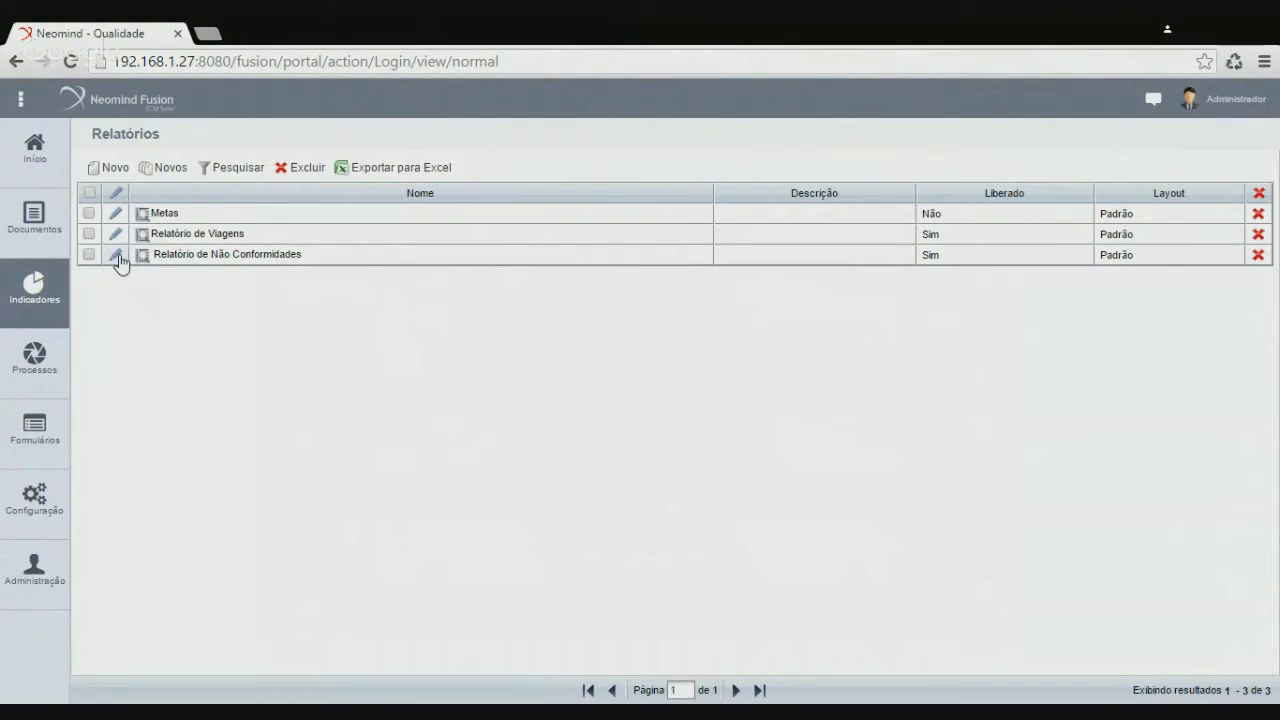
{"action": "left_click", "coordinate": [117, 256]}
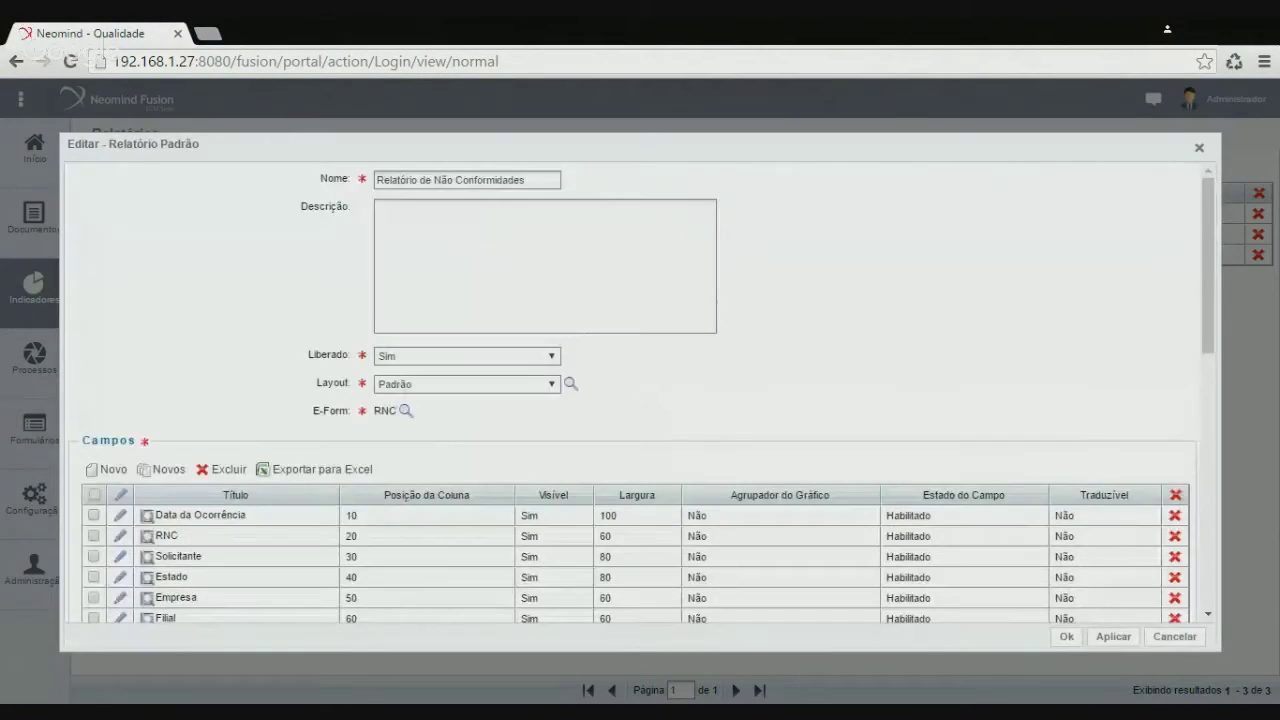
{"action": "scroll", "coordinate": [358, 406], "scroll_direction": "down", "scroll_amount": 2}
{"action": "scroll", "coordinate": [228, 447], "scroll_direction": "down", "scroll_amount": 2}
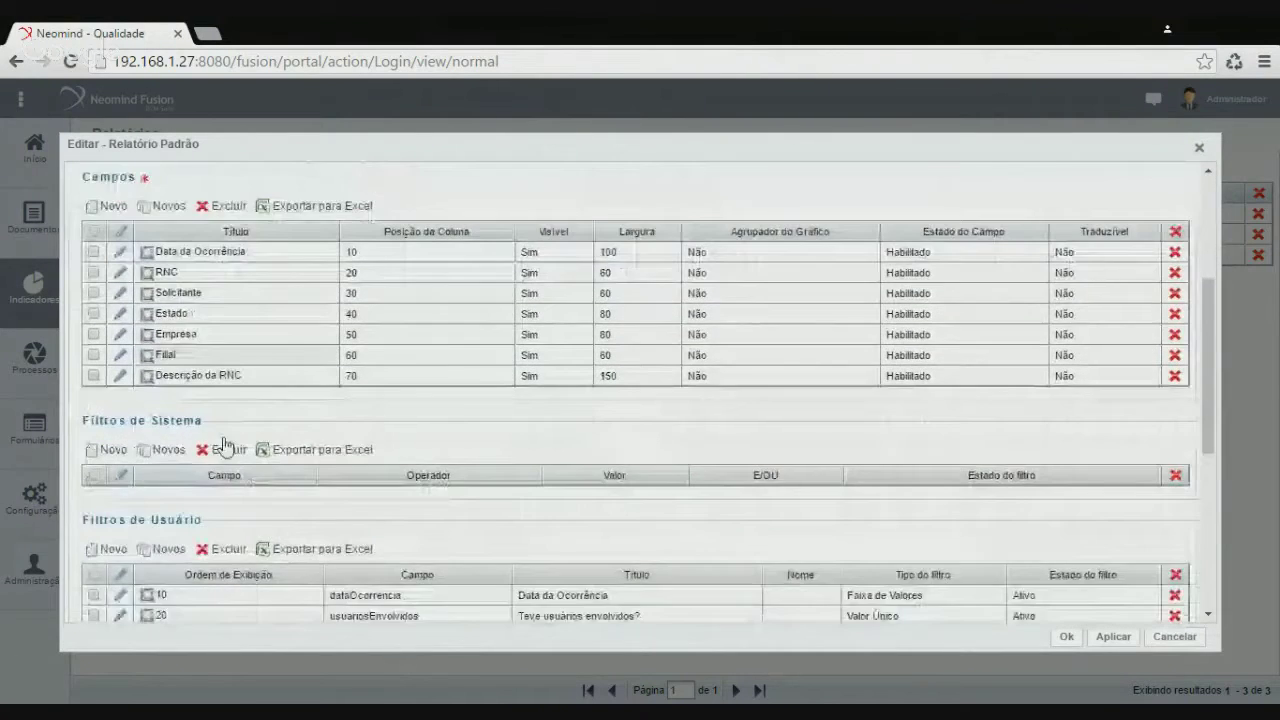
{"action": "scroll", "coordinate": [226, 447], "scroll_direction": "down", "scroll_amount": 3}
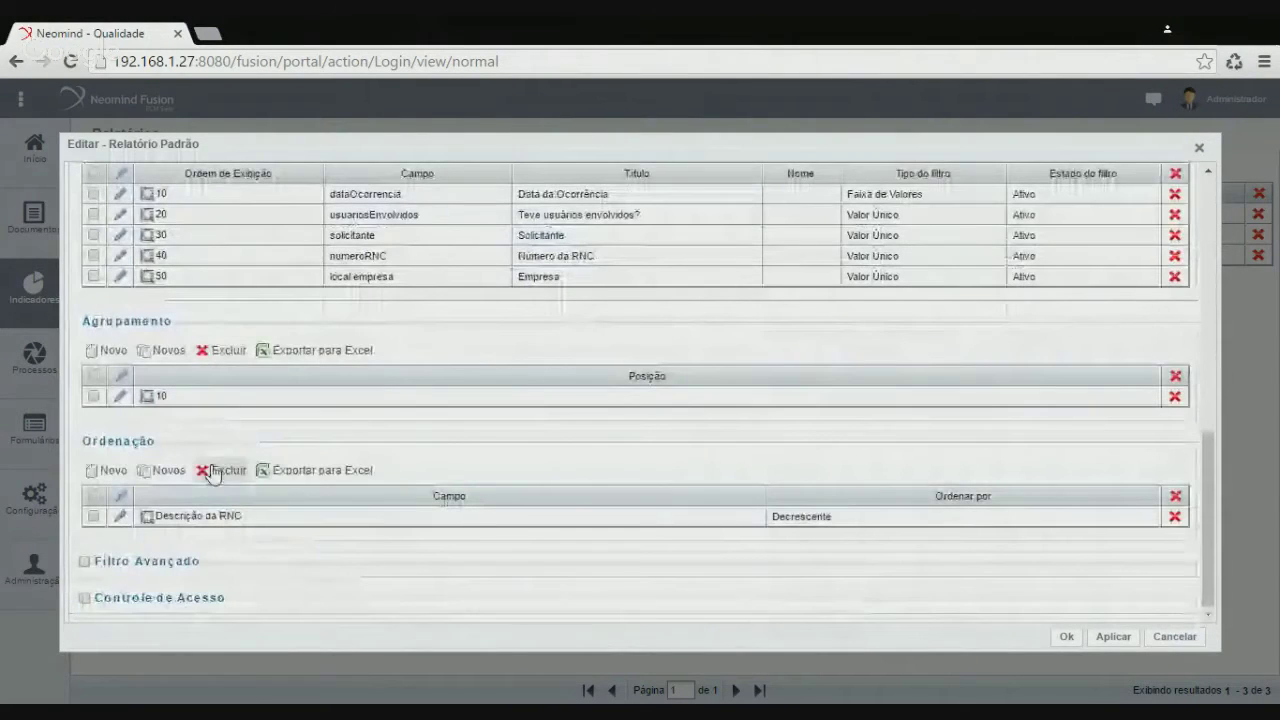
{"action": "left_click", "coordinate": [84, 561]}
{"action": "scroll", "coordinate": [486, 490], "scroll_direction": "down", "scroll_amount": 3}
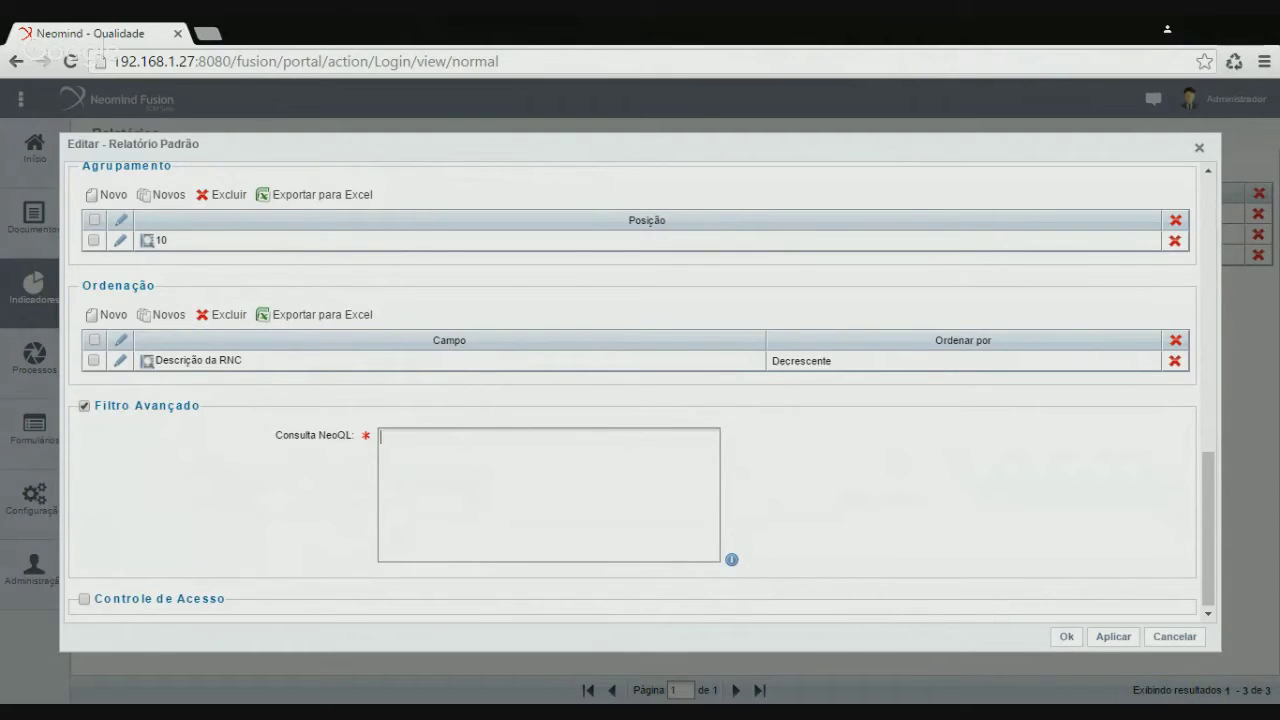
Enter the NeoQL query $solicitante.fullName = the requester's full name, drop the closing quote, and save
{"action": "type", "text": "$solicitante.fullName"}
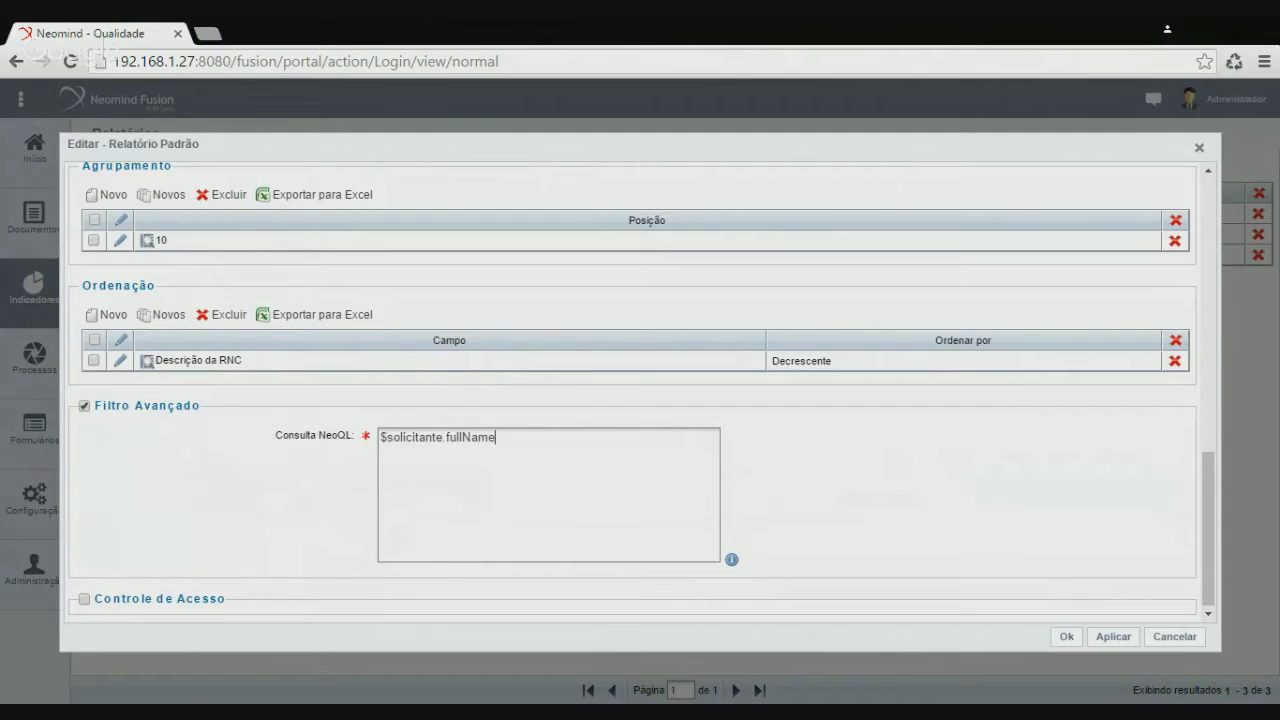
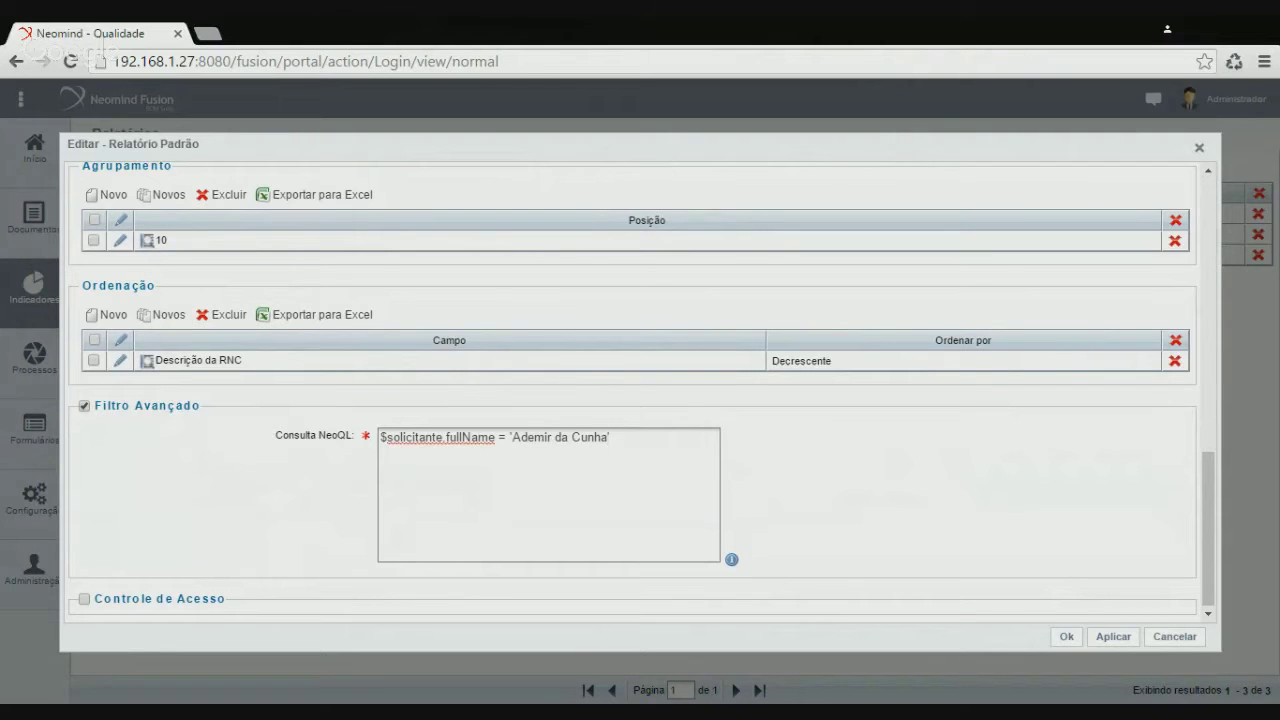
{"action": "scroll", "coordinate": [533, 323], "scroll_direction": "up", "scroll_amount": 10}
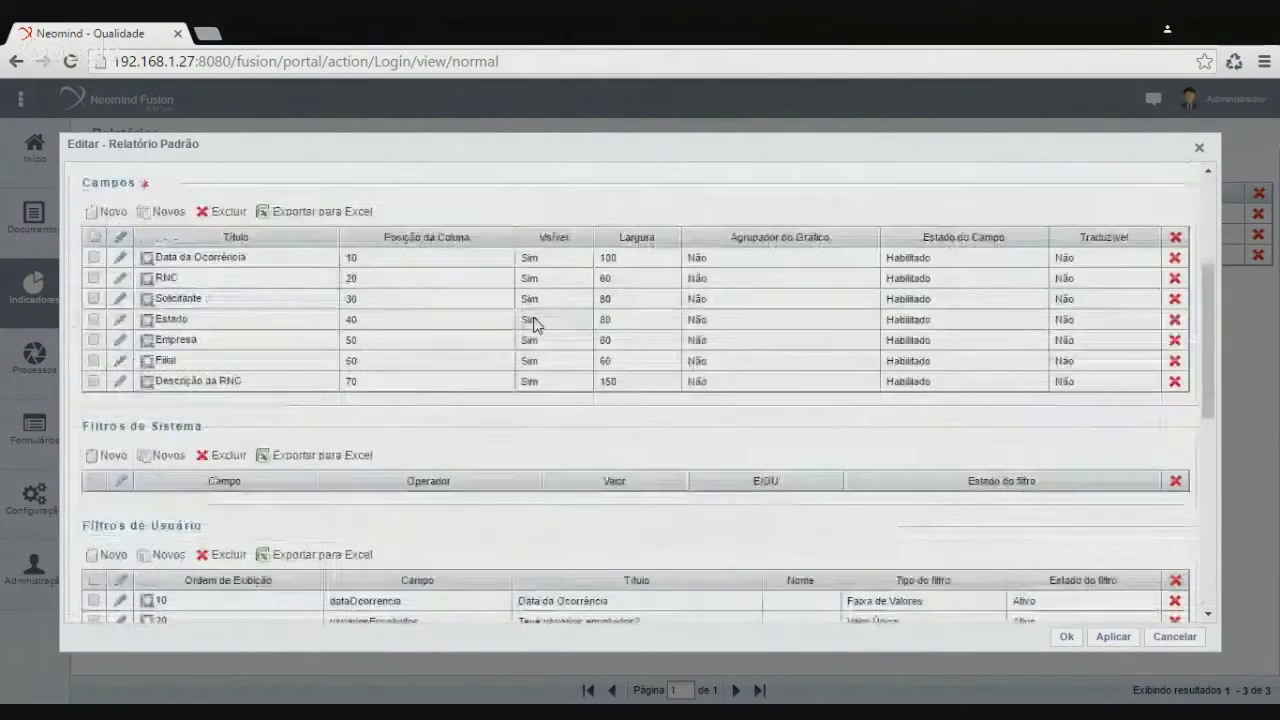
{"action": "scroll", "coordinate": [533, 323], "scroll_direction": "up", "scroll_amount": 2}
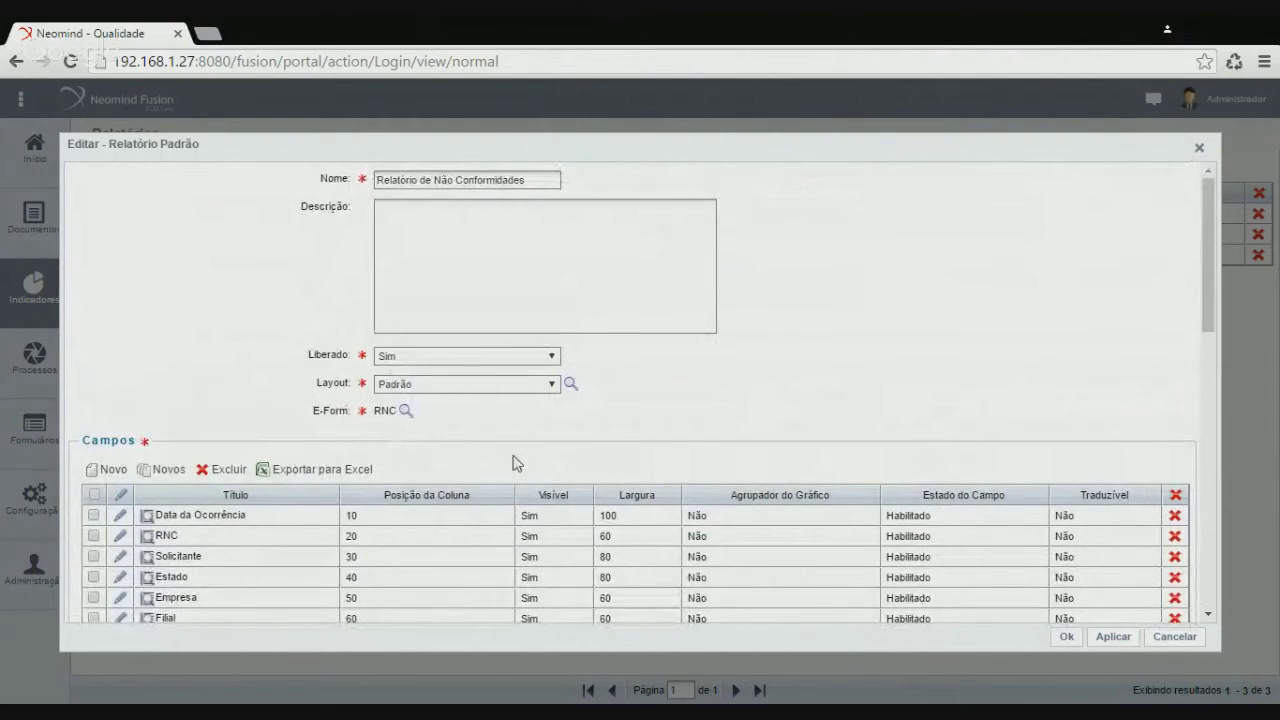
{"action": "scroll", "coordinate": [598, 402], "scroll_direction": "down", "scroll_amount": 4}
{"action": "scroll", "coordinate": [600, 418], "scroll_direction": "down", "scroll_amount": 10}
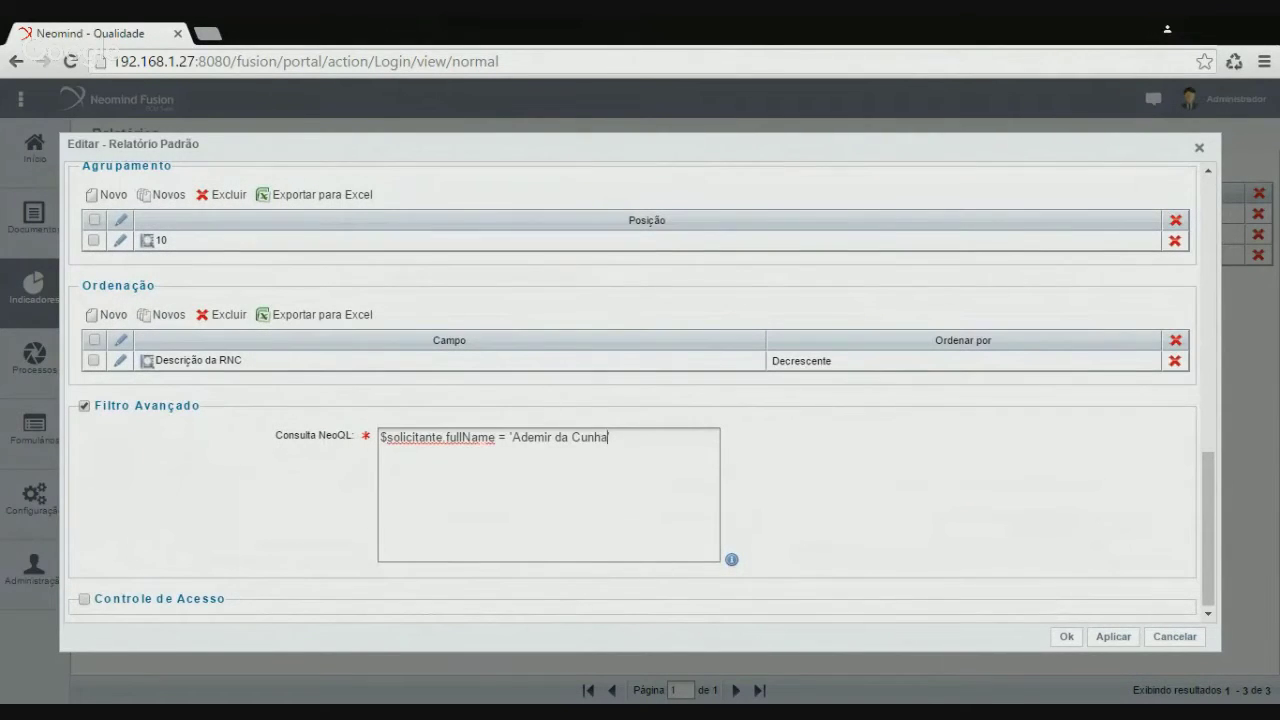
{"action": "key", "text": "BackSpace"}
{"action": "left_click", "coordinate": [1067, 638]}
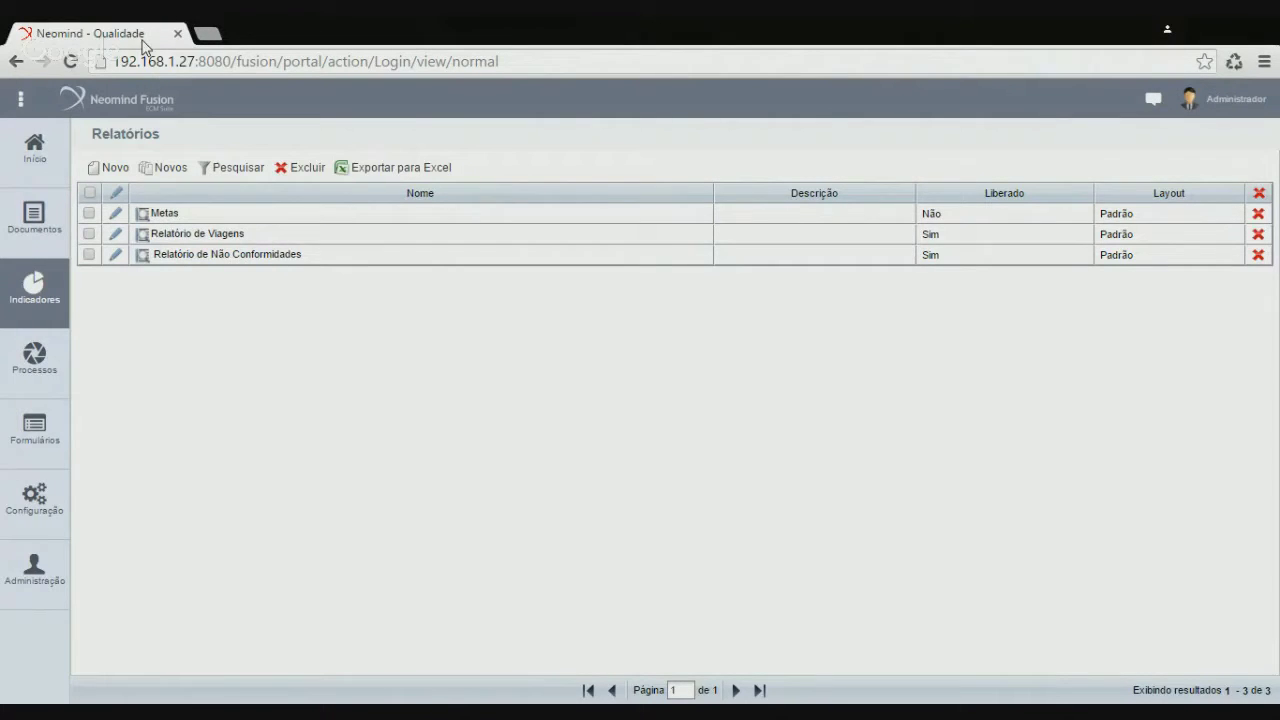
Open Relatórios in a duplicated tab and generate the Não Conformidades PDF
{"action": "left_click", "coordinate": [198, 114]}
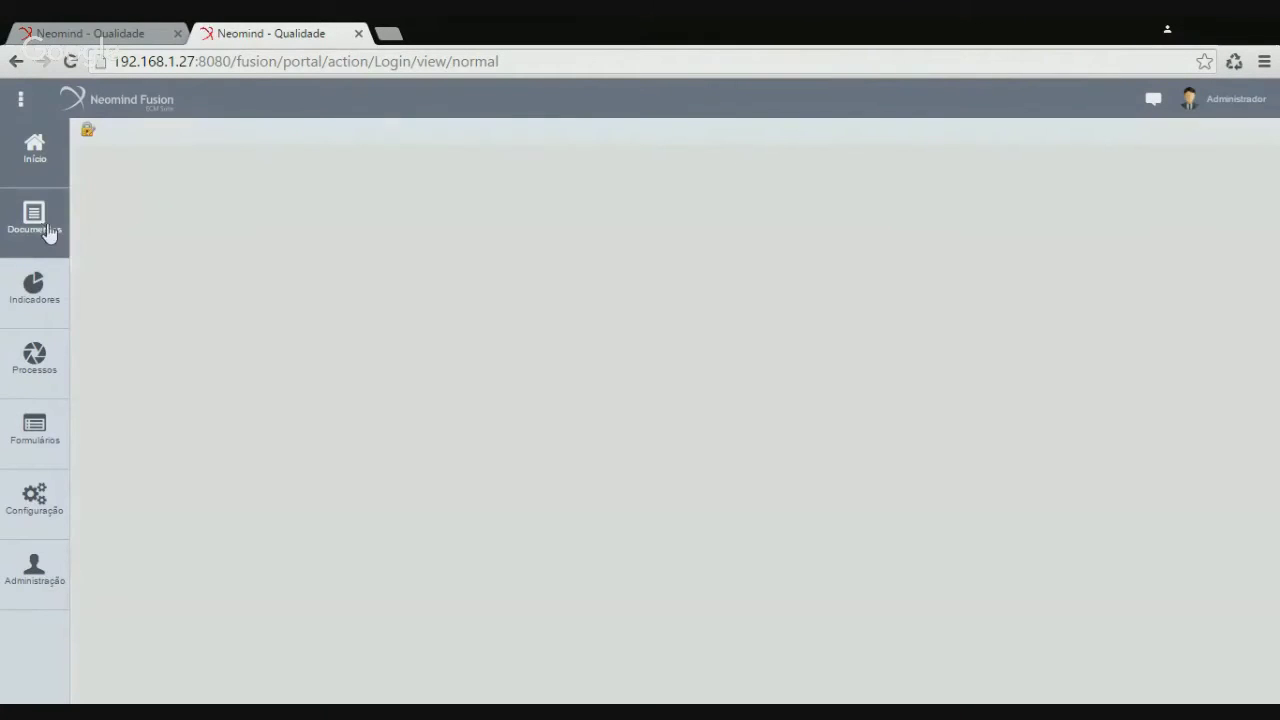
{"action": "left_click", "coordinate": [54, 302]}
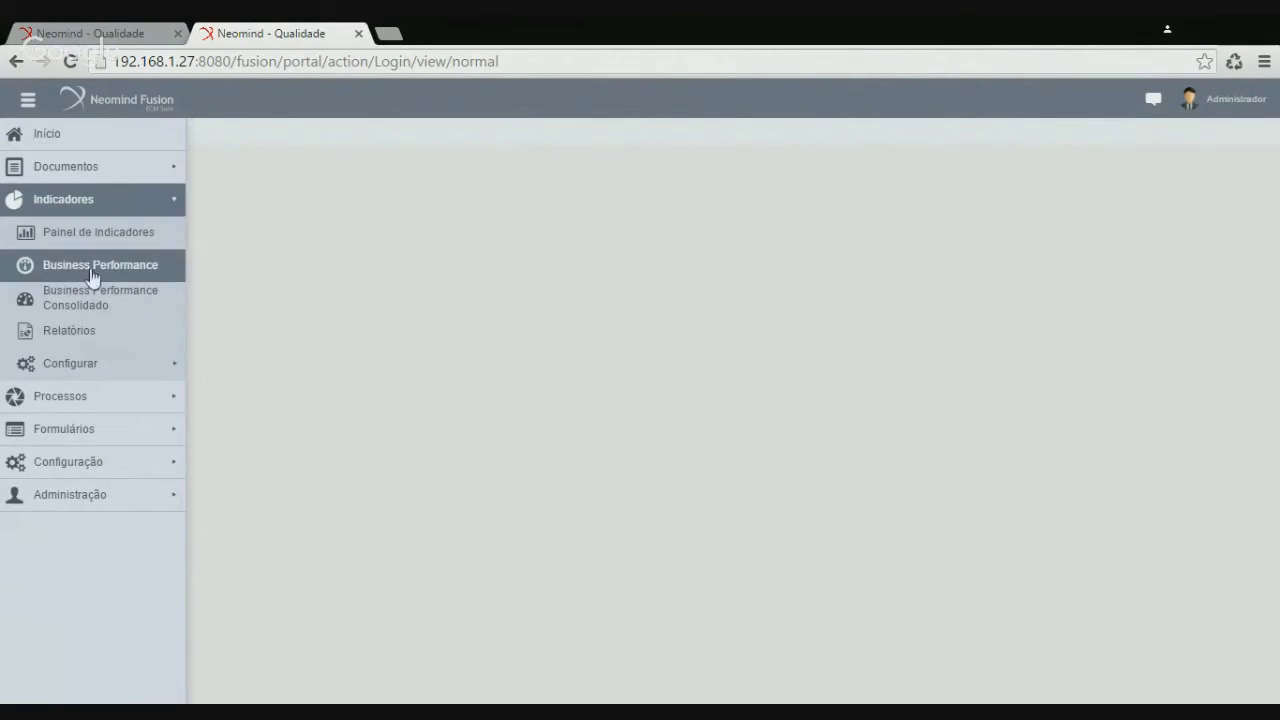
{"action": "left_click", "coordinate": [97, 337]}
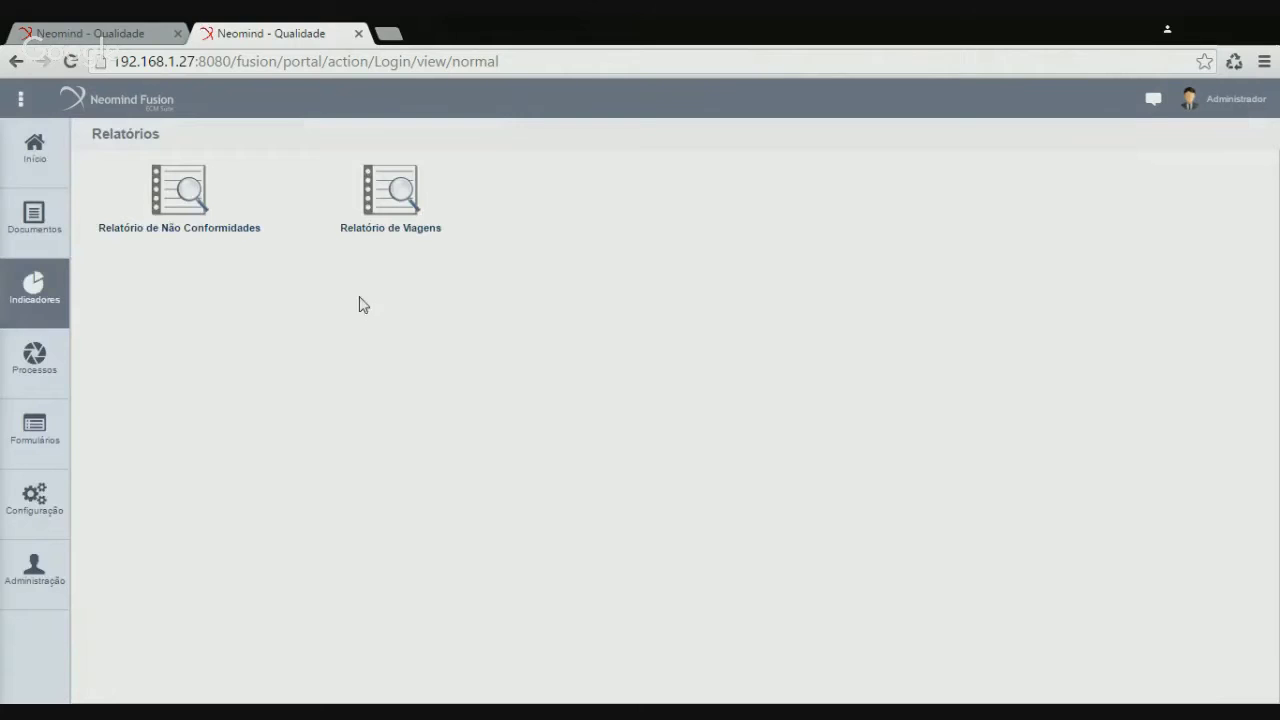
{"action": "left_click", "coordinate": [185, 203]}
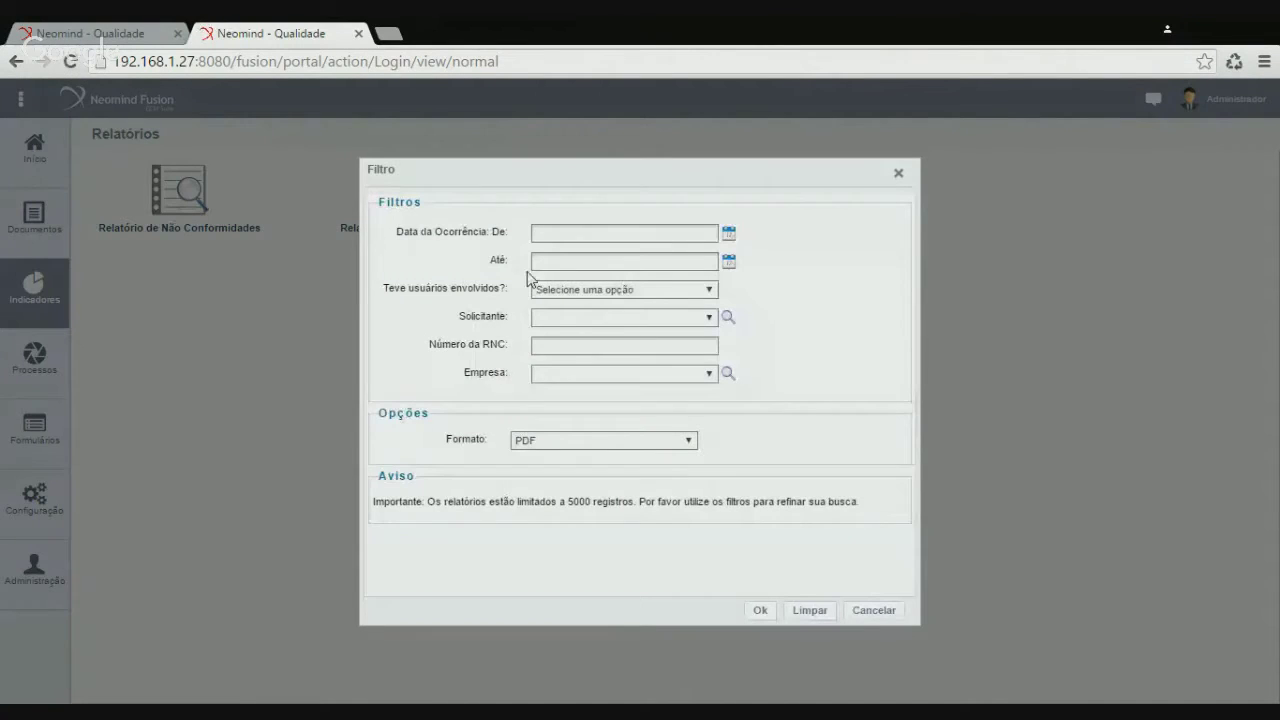
{"action": "left_click", "coordinate": [759, 611]}
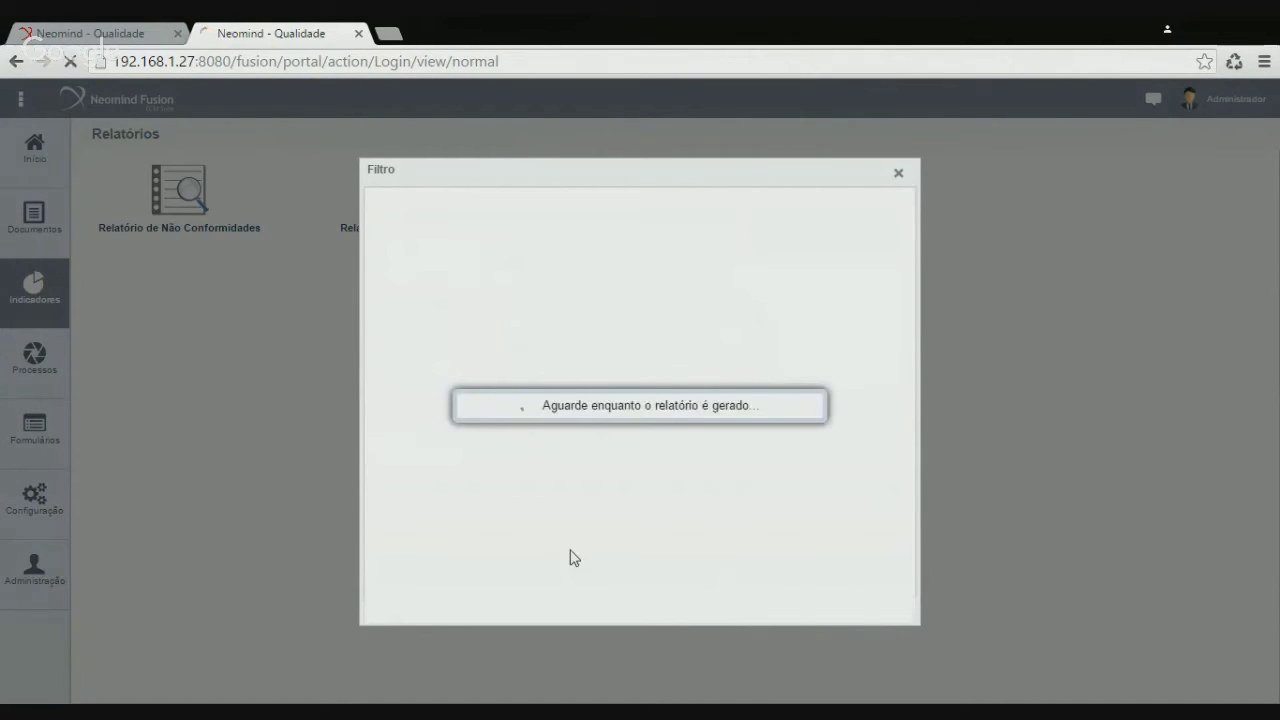
{"action": "left_click", "coordinate": [103, 690]}
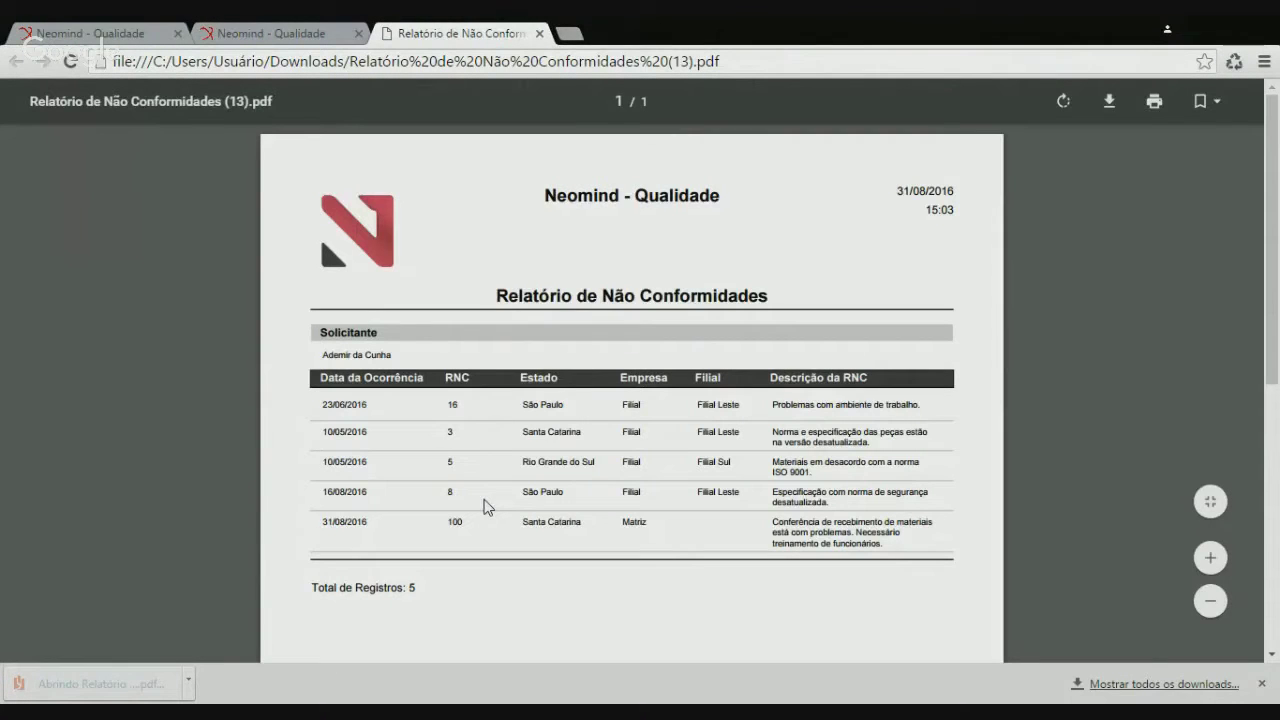
Check the requester grouping, then rerun filtered to another Solicitante, which returns an empty report
{"action": "left_click_drag", "start_coordinate": [322, 354], "coordinate": [383, 378]}
{"action": "left_click", "coordinate": [384, 380]}
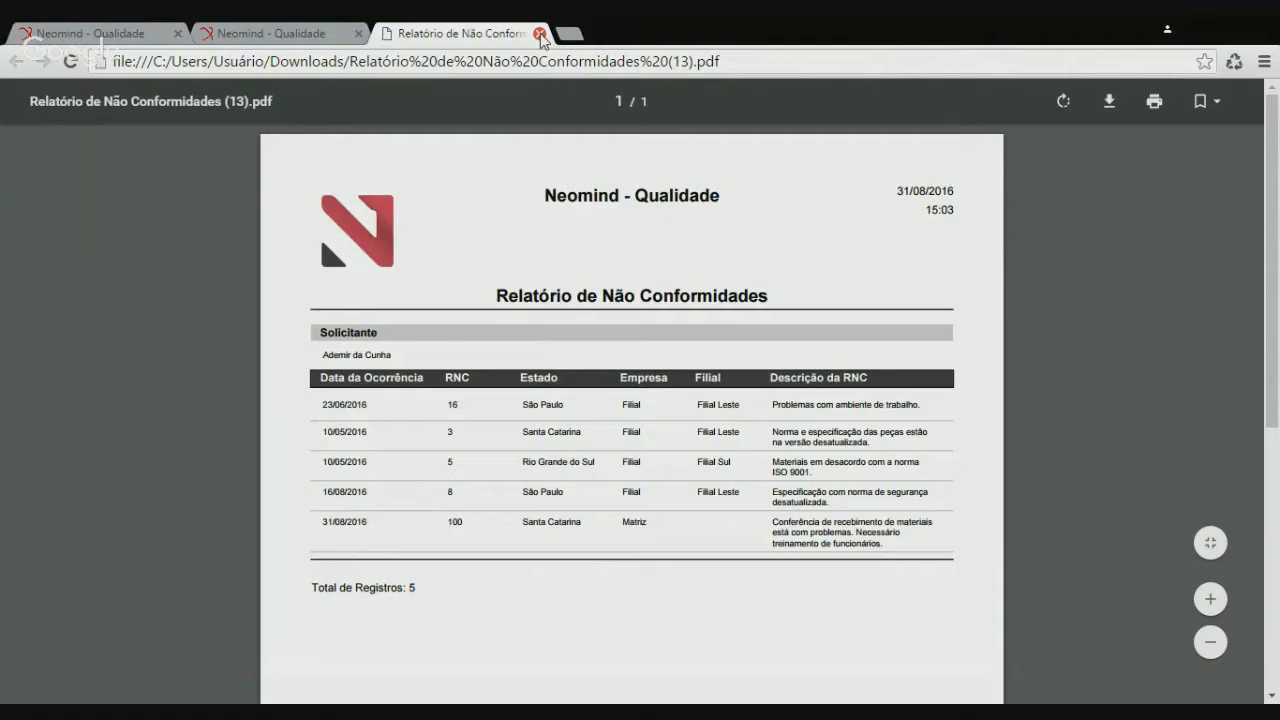
{"action": "left_click", "coordinate": [540, 34]}
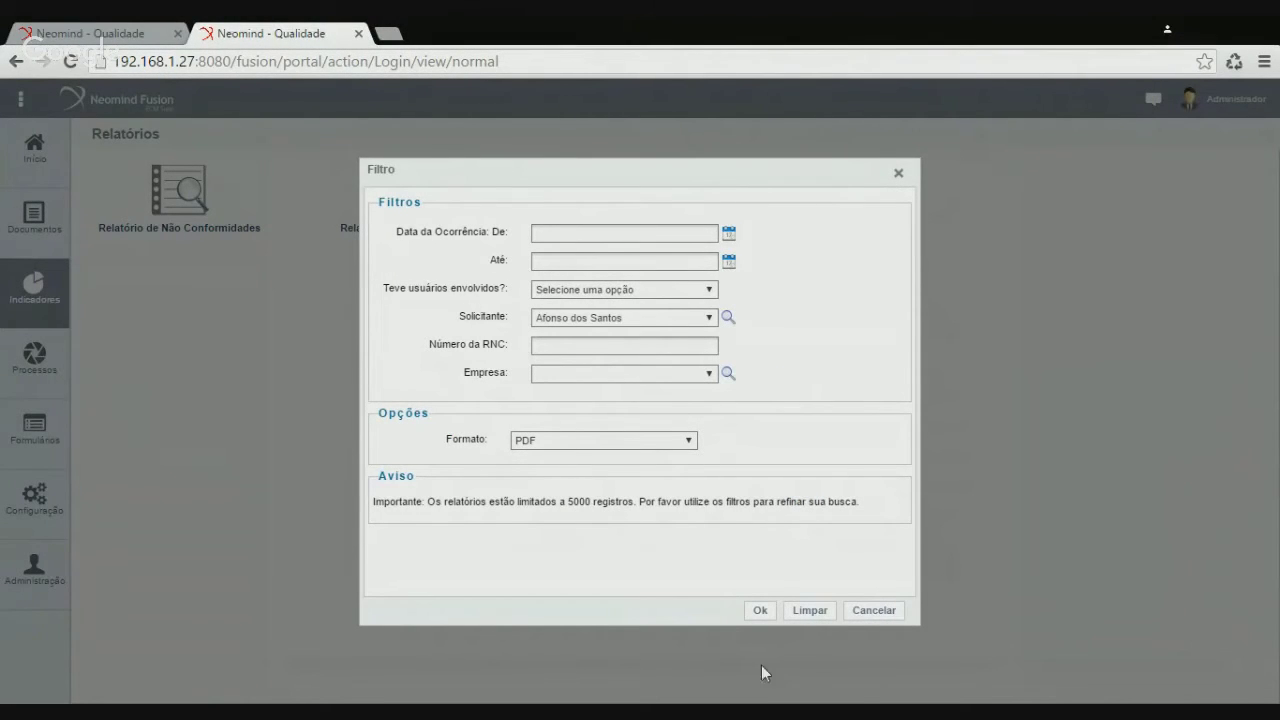
{"action": "left_click", "coordinate": [760, 610]}
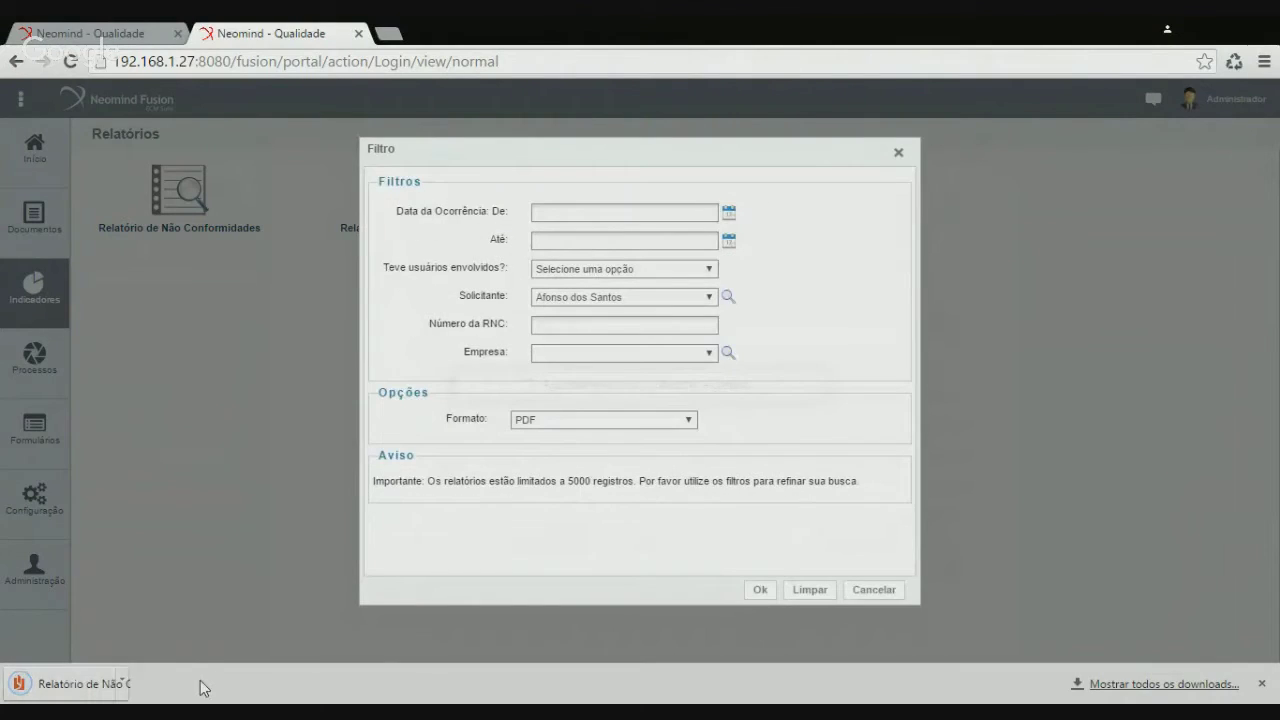
{"action": "left_click", "coordinate": [95, 684]}
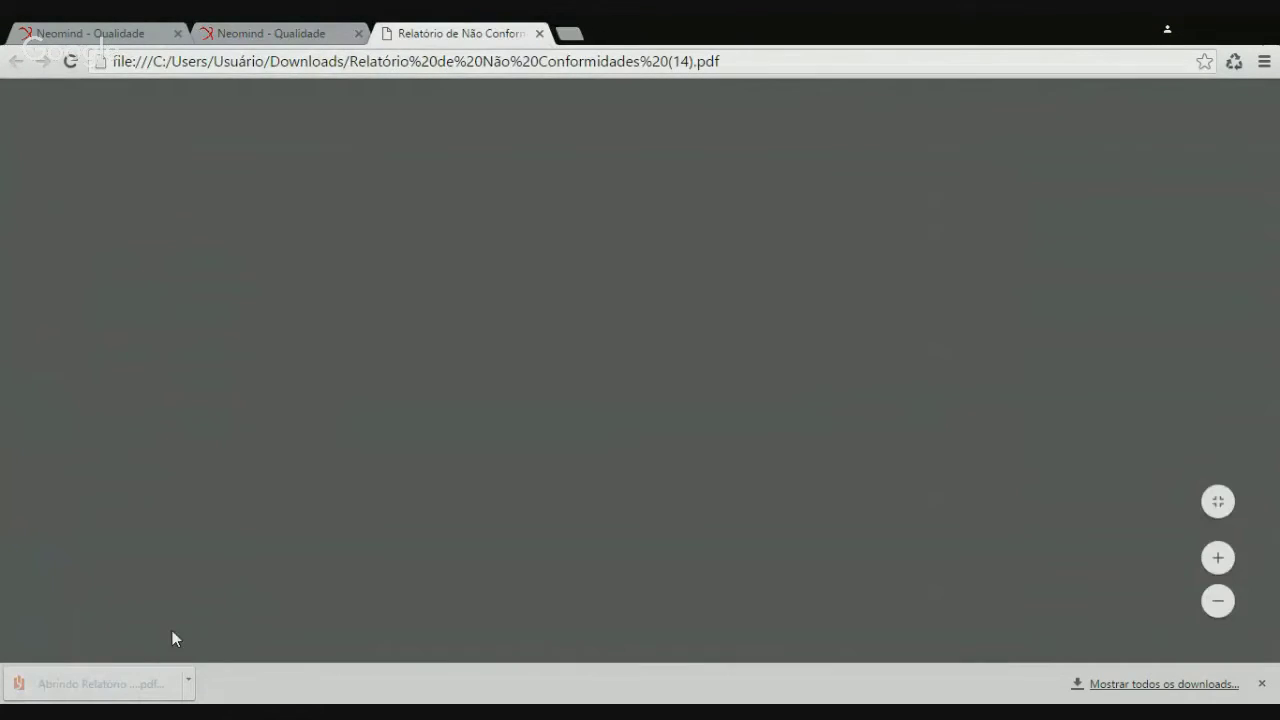
{"action": "left_click", "coordinate": [540, 34]}
Clear the filters, regenerate the 5-record report and mark the RNC 5 row
{"action": "left_click", "coordinate": [592, 318]}
{"action": "left_click", "coordinate": [593, 333]}
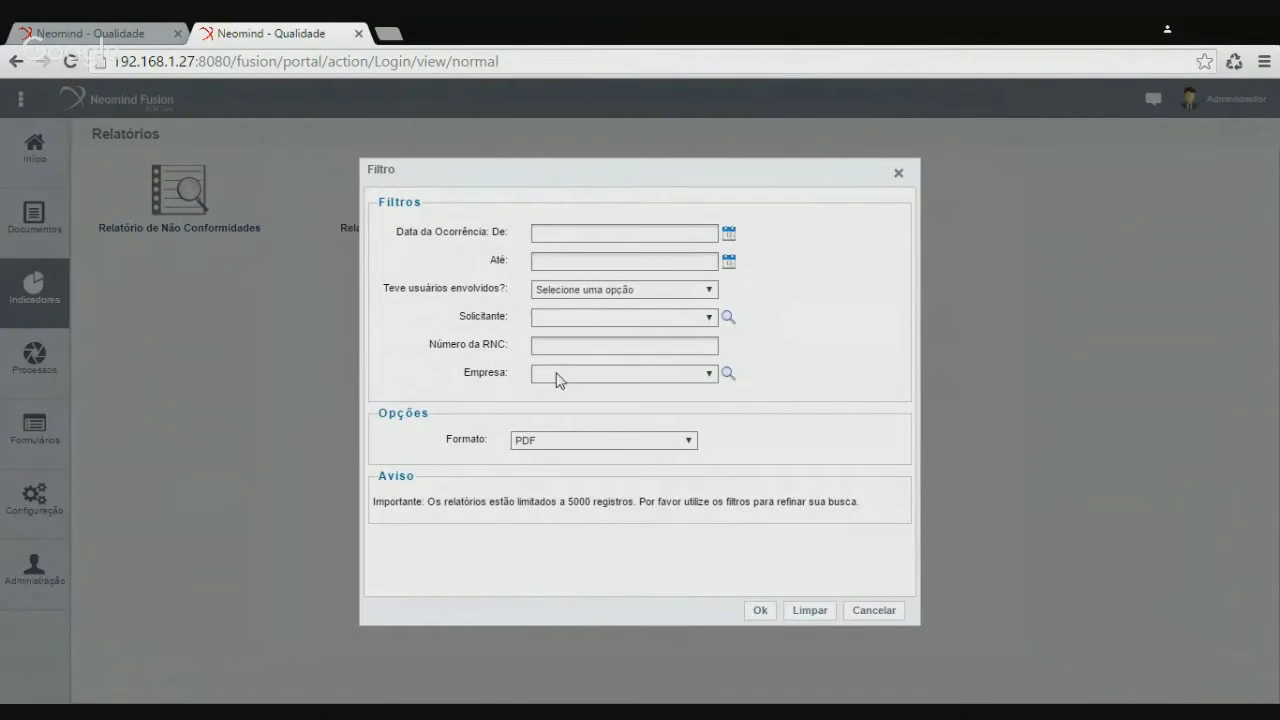
{"action": "left_click", "coordinate": [762, 611]}
{"action": "left_click", "coordinate": [84, 688]}
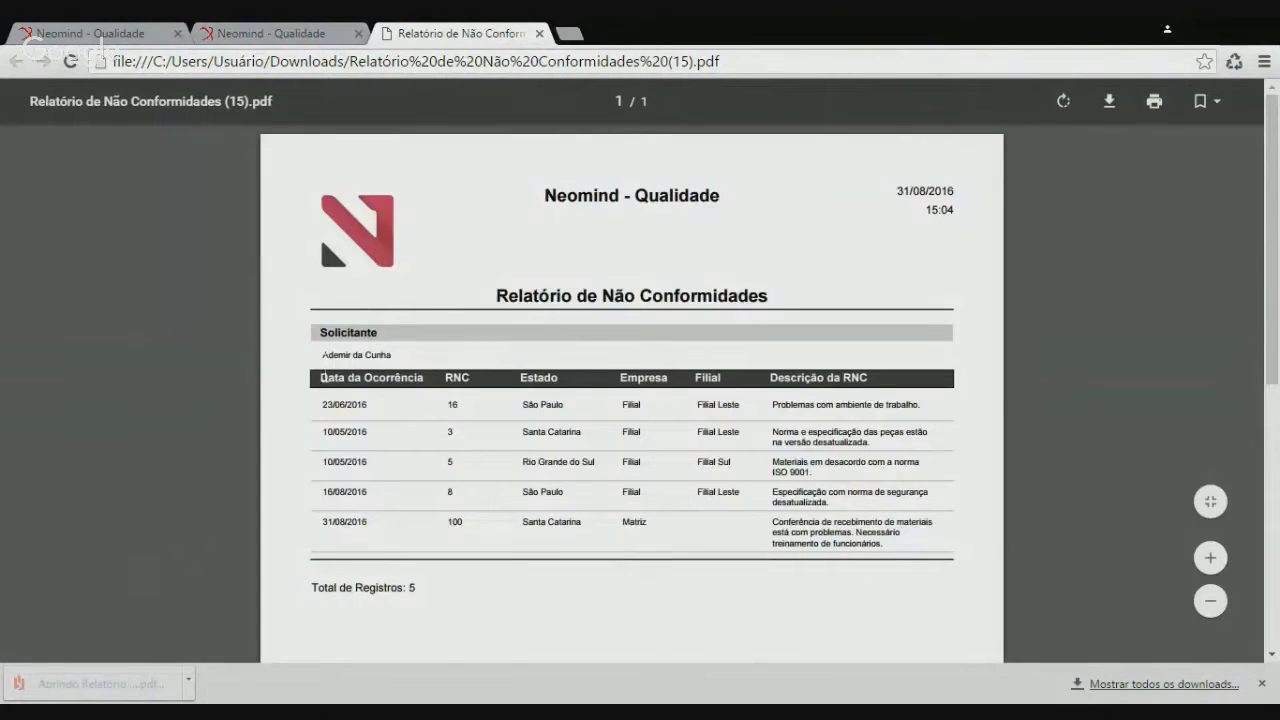
{"action": "left_click_drag", "start_coordinate": [481, 468], "coordinate": [563, 462]}
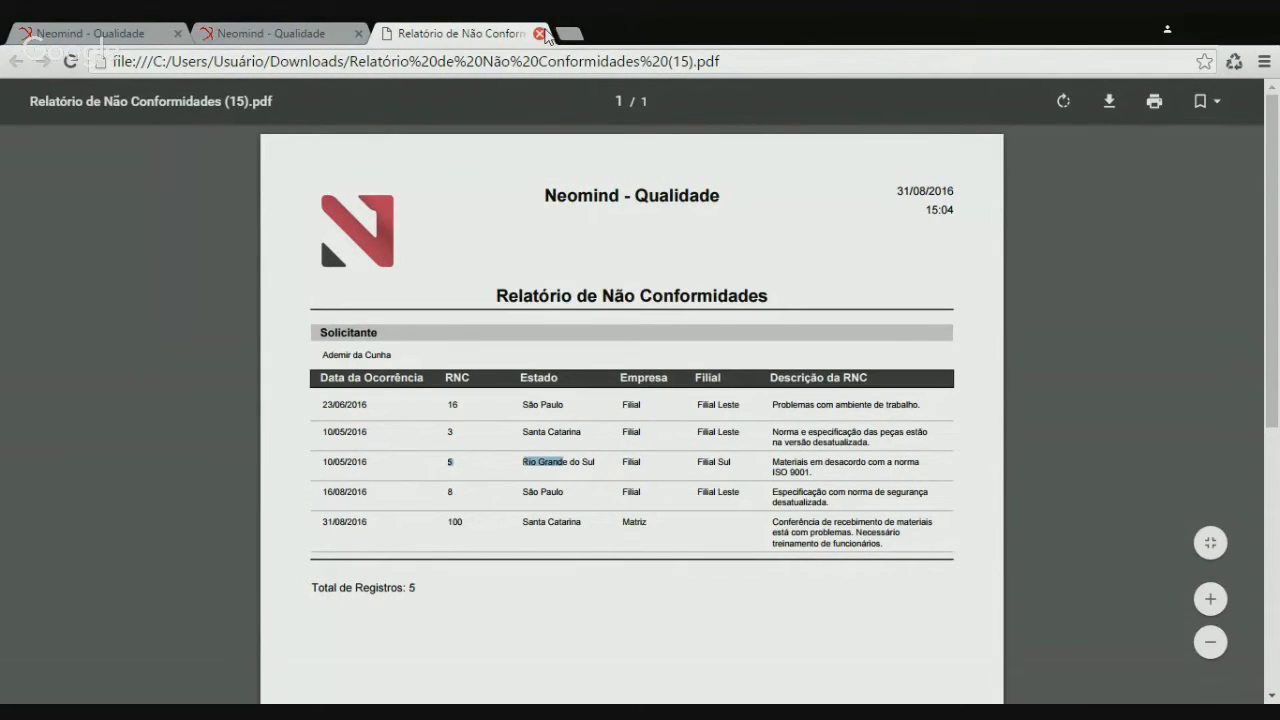
{"action": "left_click", "coordinate": [541, 34]}
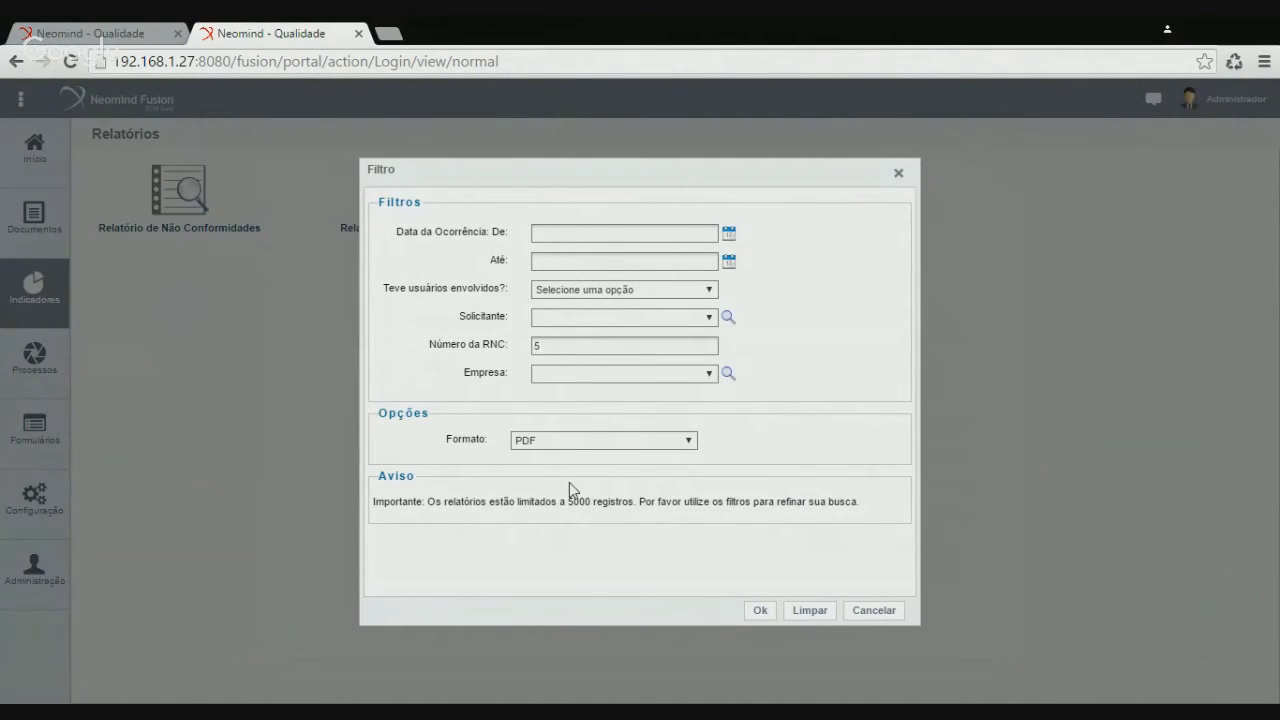
Generate the report for RNC number 5, check the single-record PDF, then close it
{"action": "left_click", "coordinate": [765, 617]}
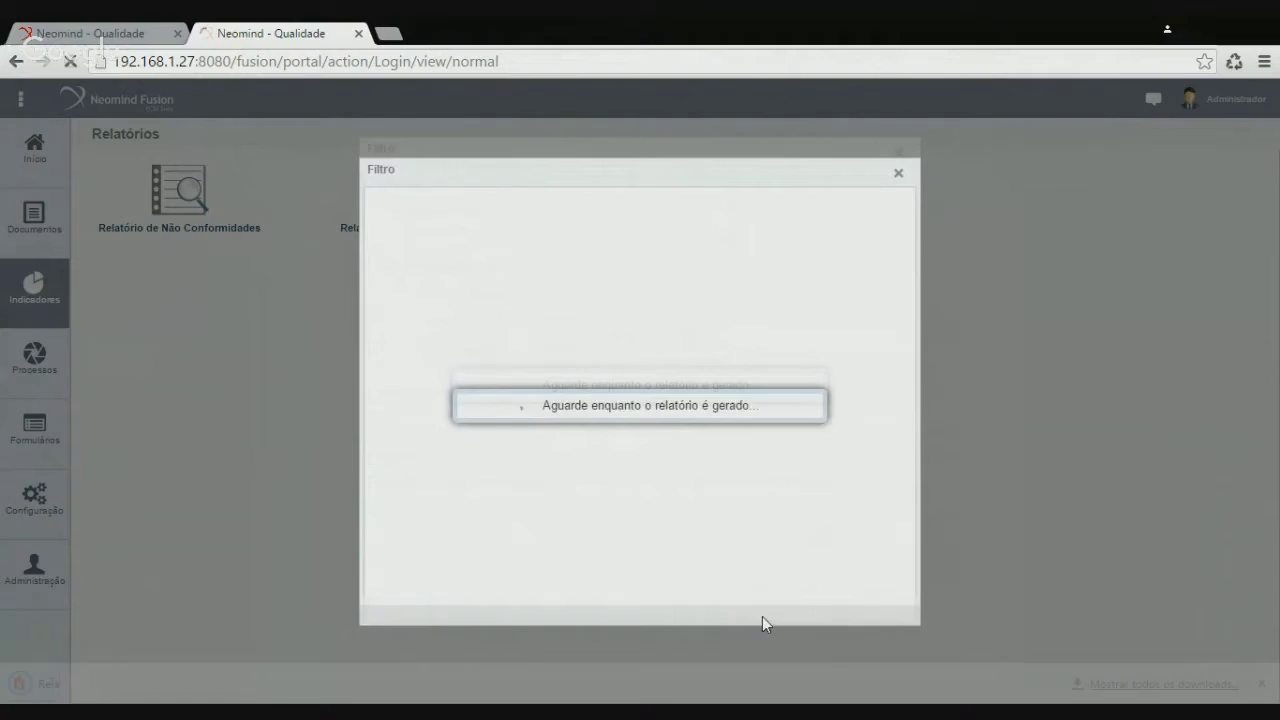
{"action": "left_click", "coordinate": [103, 687]}
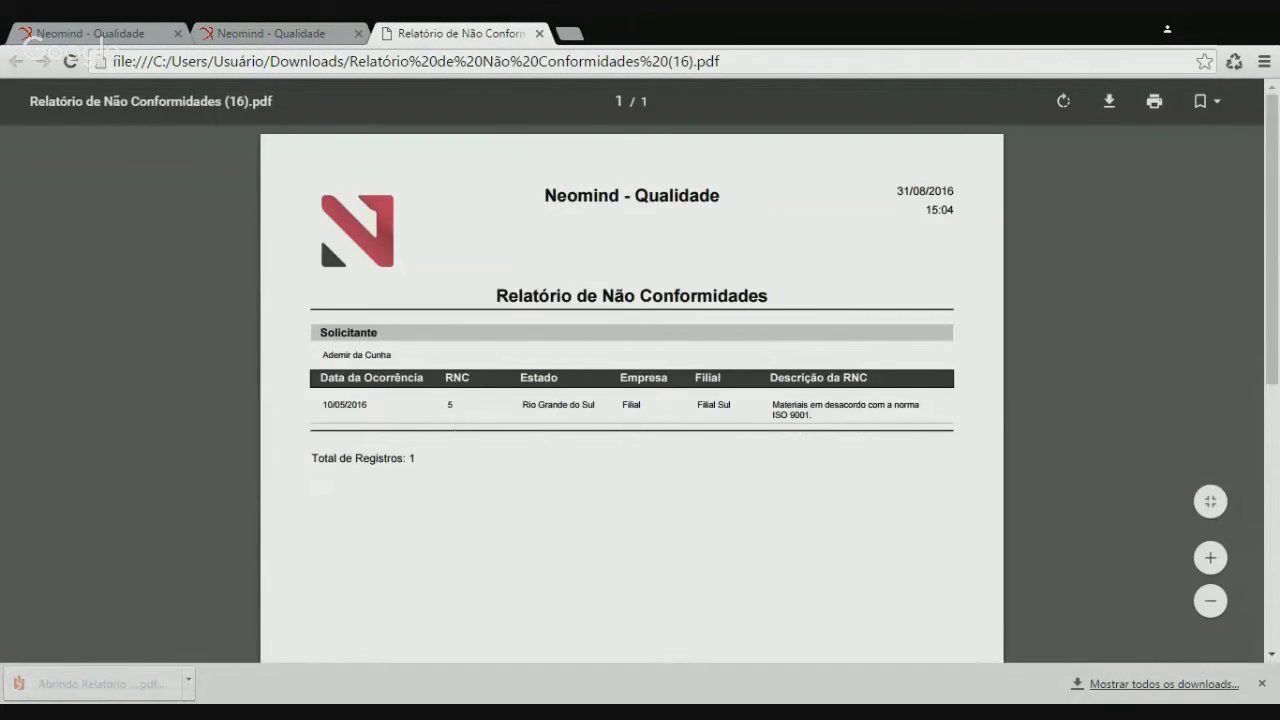
{"action": "left_click_drag", "start_coordinate": [333, 355], "coordinate": [382, 378]}
{"action": "left_click", "coordinate": [411, 378]}
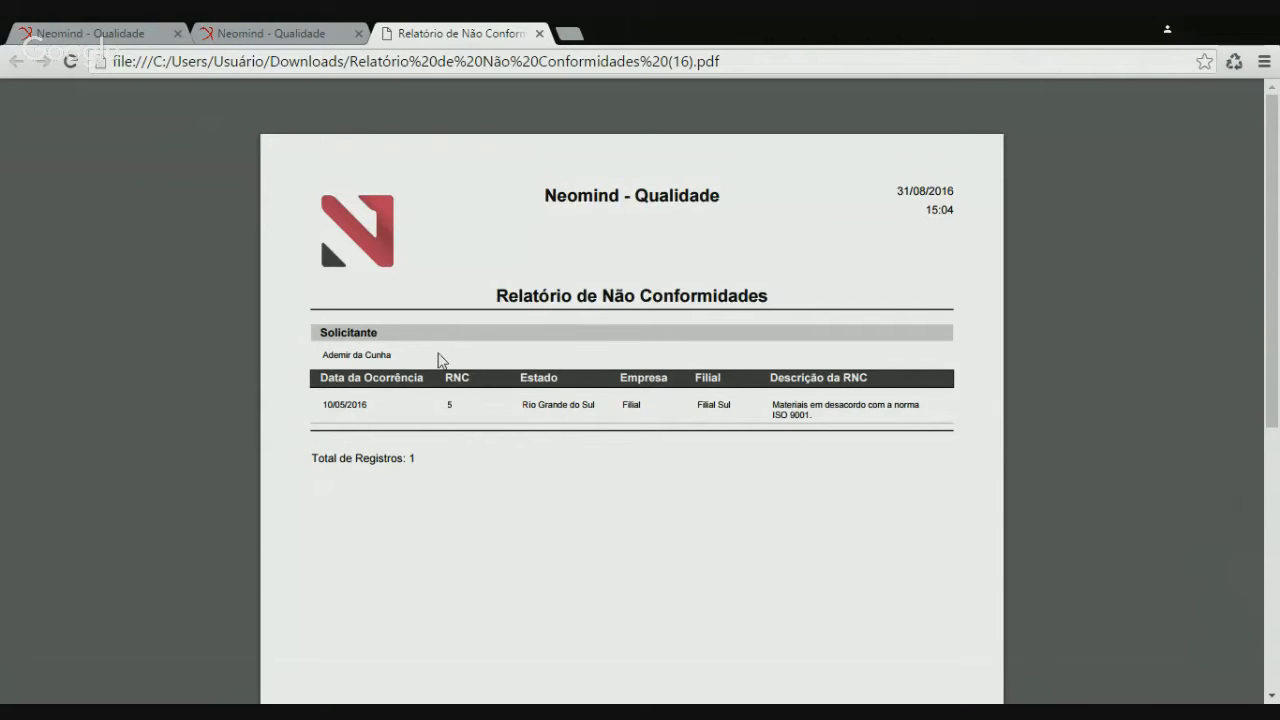
{"action": "left_click", "coordinate": [539, 34]}
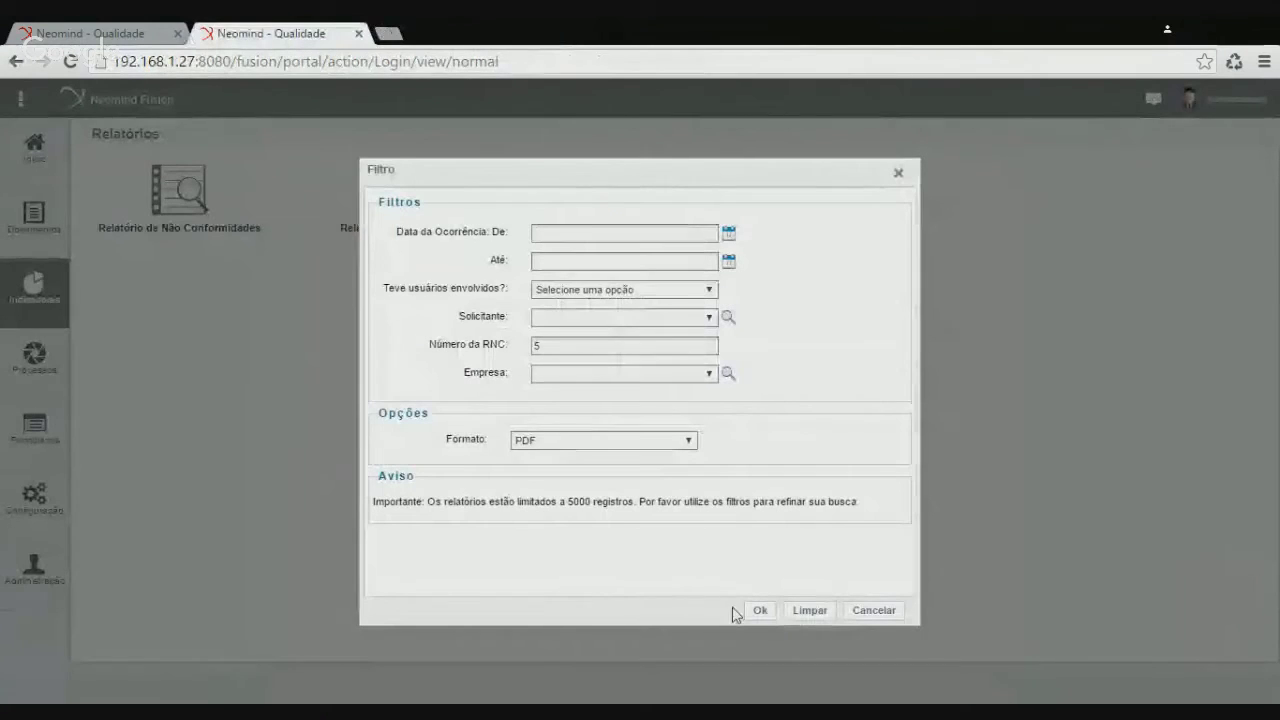
Regenerate the RNC 5 report in XLS format instead of PDF
{"action": "left_click", "coordinate": [571, 478]}
{"action": "left_click", "coordinate": [758, 611]}
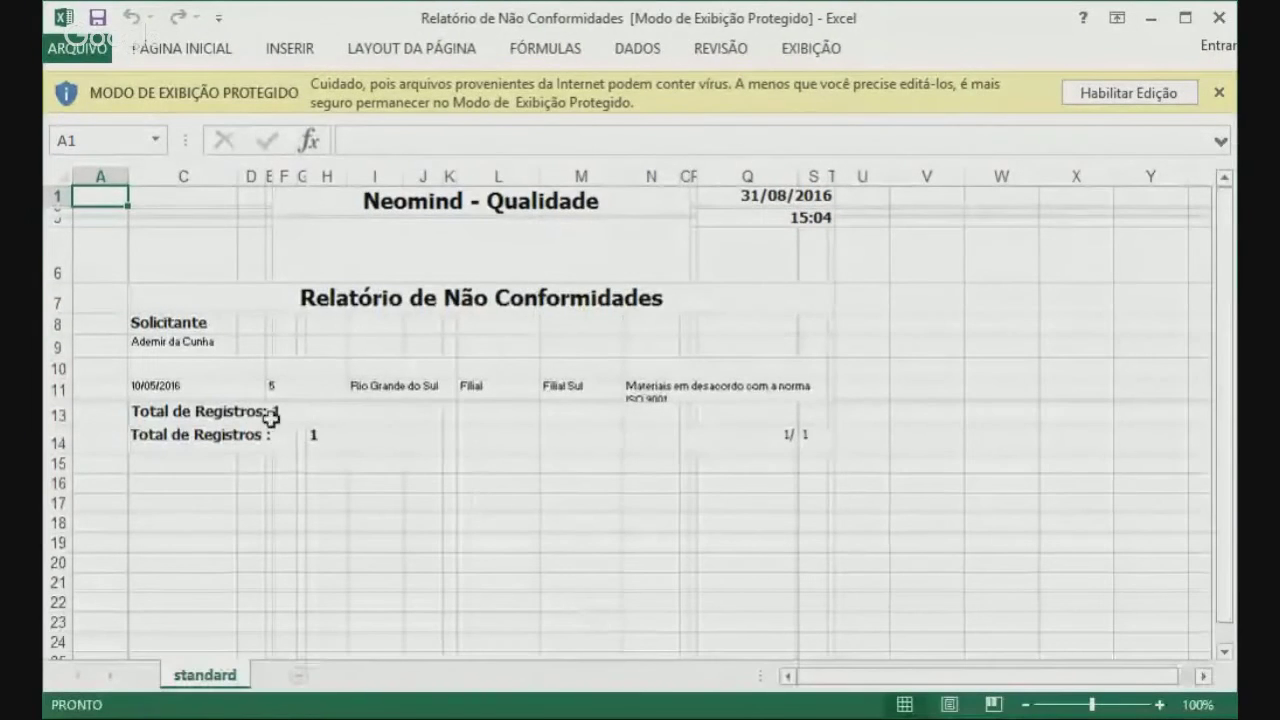
Check the row 11 values, widen column R to fit the ISO 9001 description, then close Excel
{"action": "left_click", "coordinate": [195, 340]}
{"action": "left_click", "coordinate": [246, 389]}
{"action": "left_click", "coordinate": [307, 393]}
{"action": "left_click", "coordinate": [425, 390]}
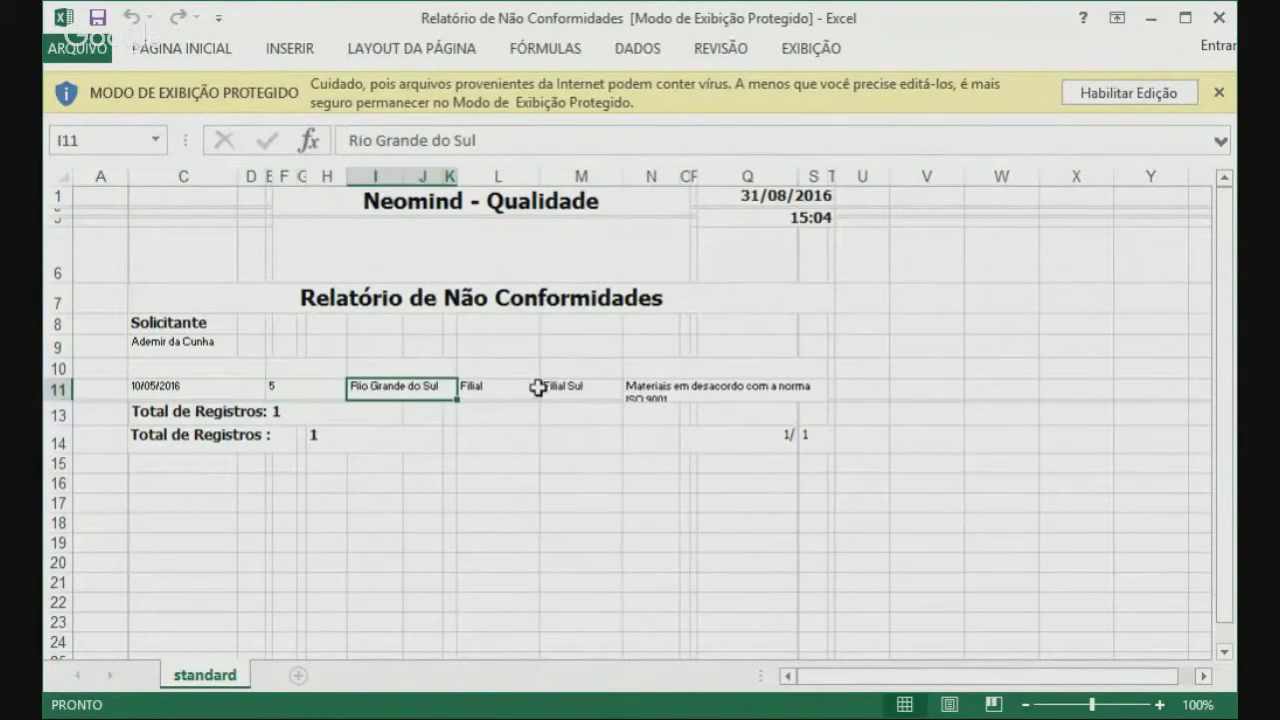
{"action": "left_click", "coordinate": [666, 393]}
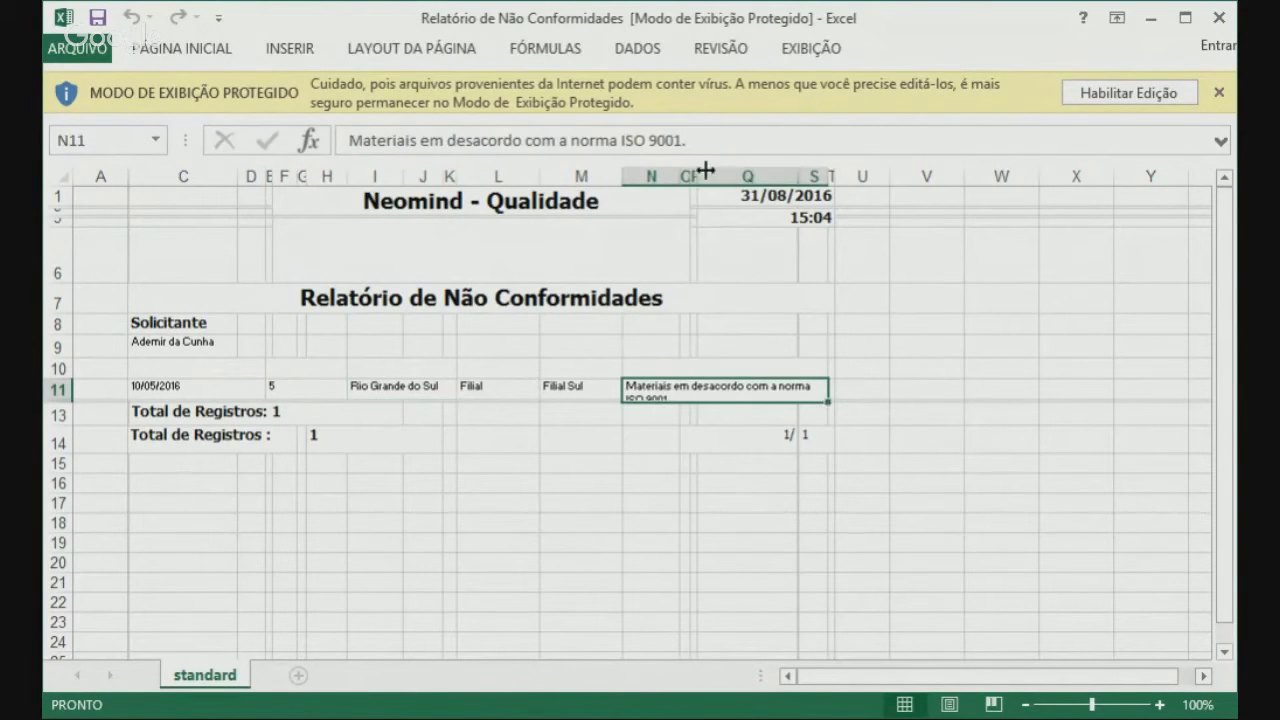
{"action": "left_click_drag", "start_coordinate": [812, 178], "coordinate": [862, 178]}
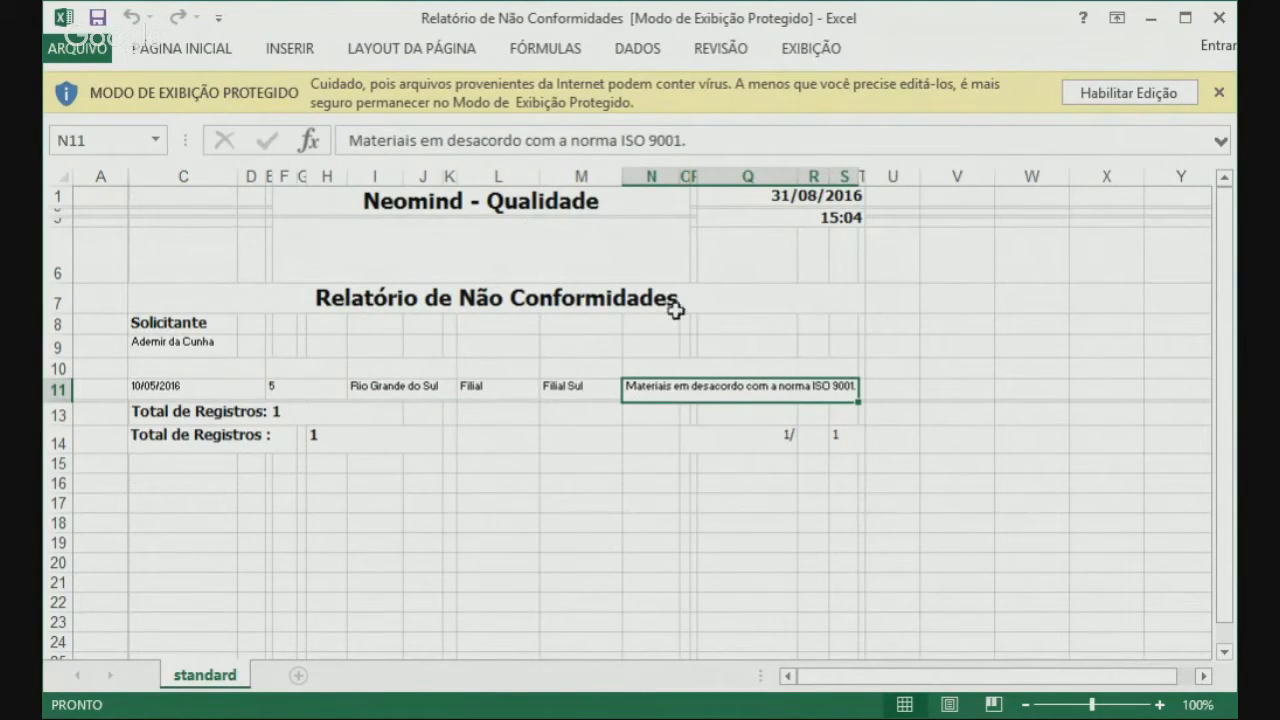
{"action": "left_click", "coordinate": [1222, 19]}
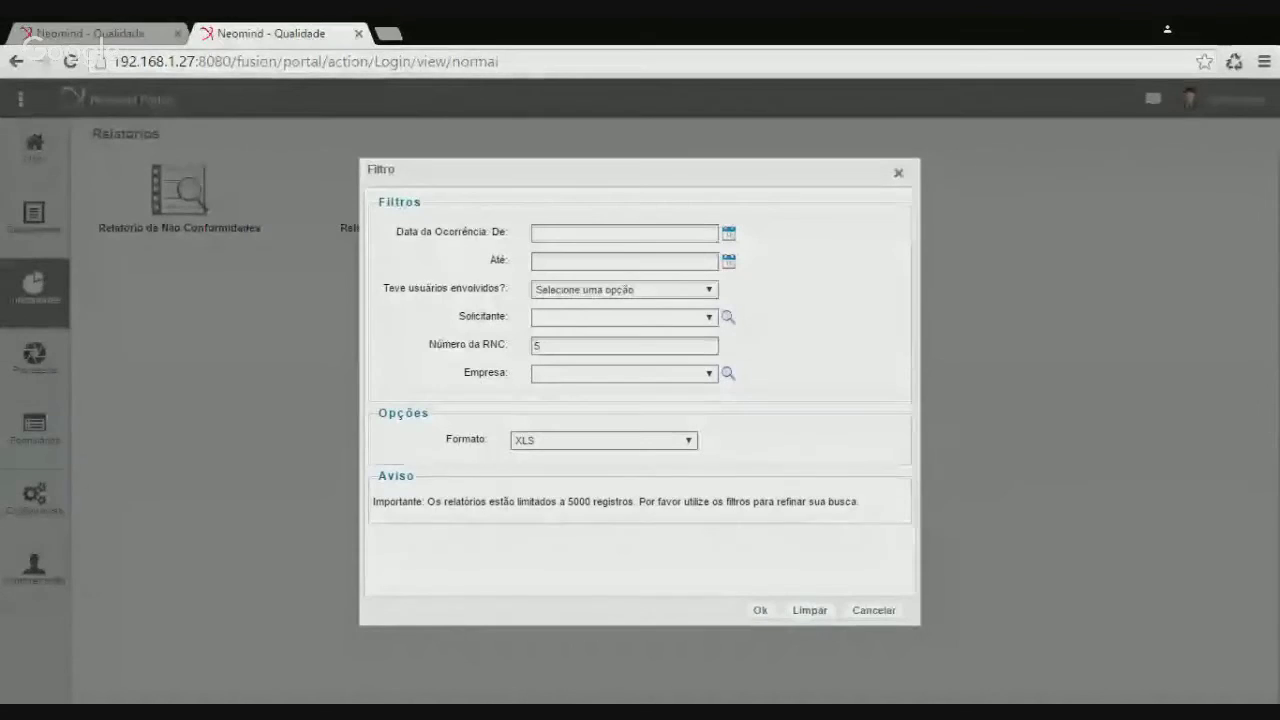
Cancel the filter and open the Relatório de Não Conformidades definition for editing
{"action": "left_click", "coordinate": [897, 615]}
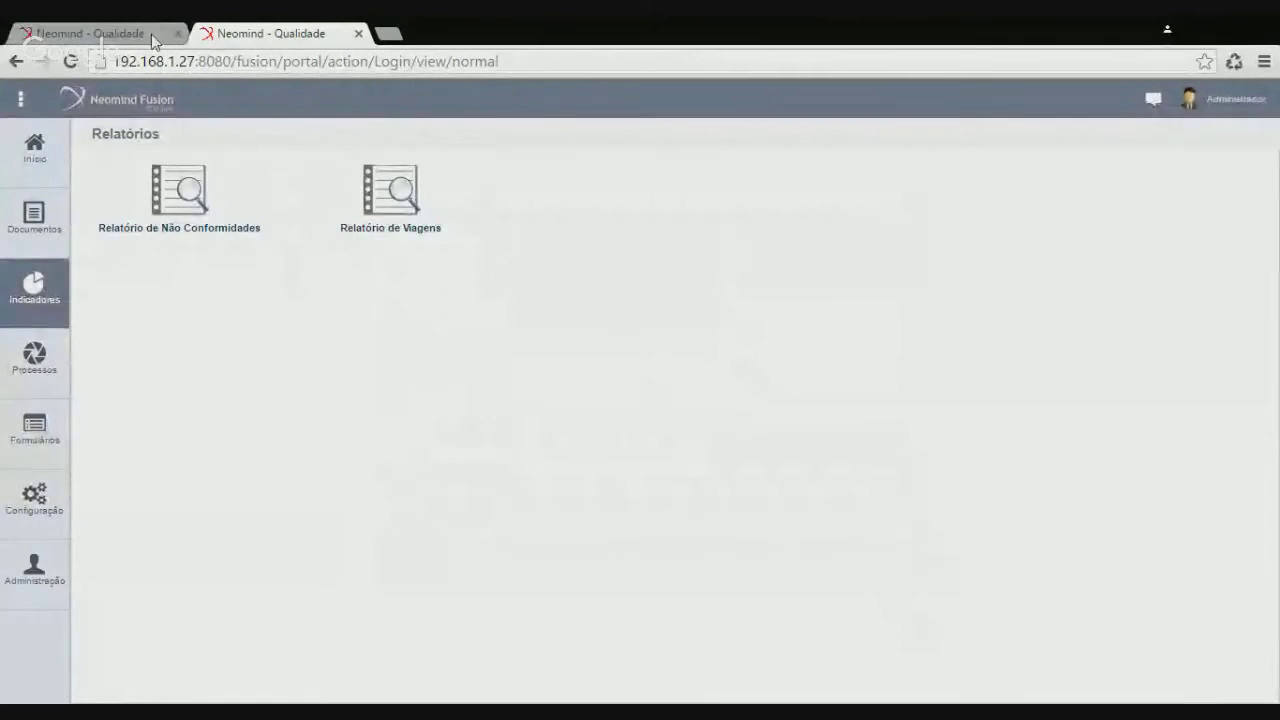
{"action": "left_click", "coordinate": [150, 33]}
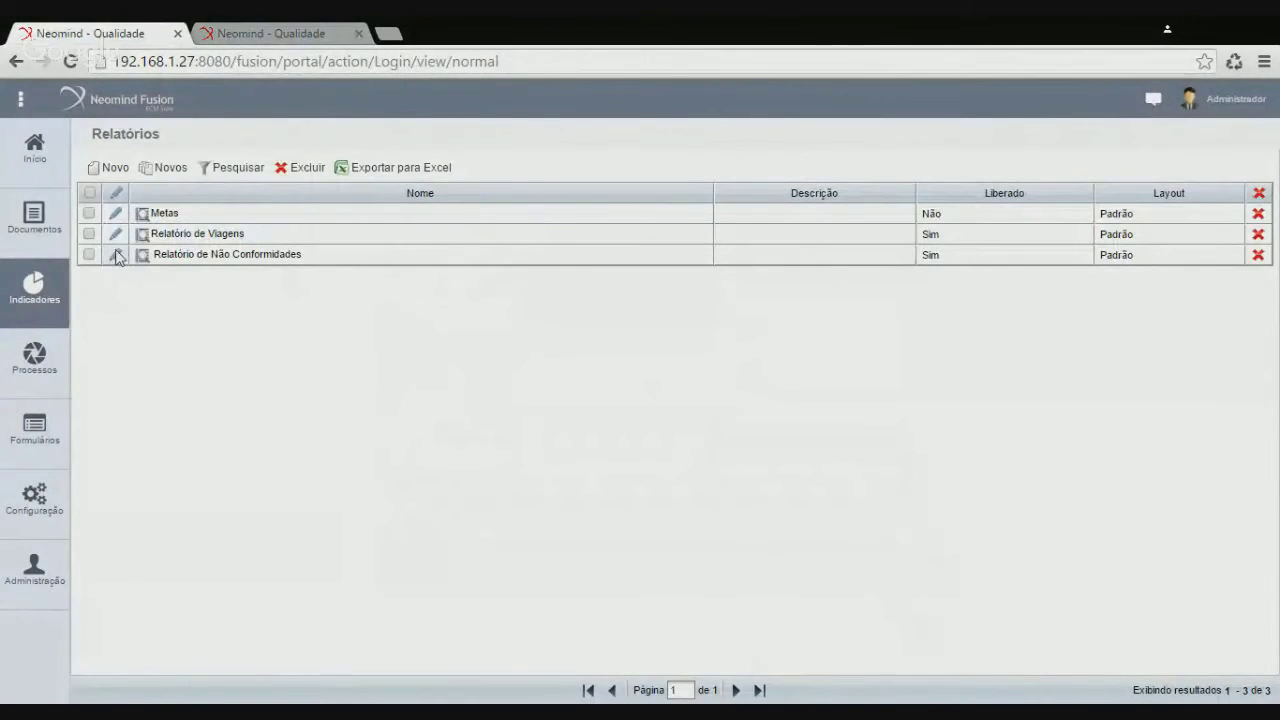
{"action": "left_click", "coordinate": [116, 256]}
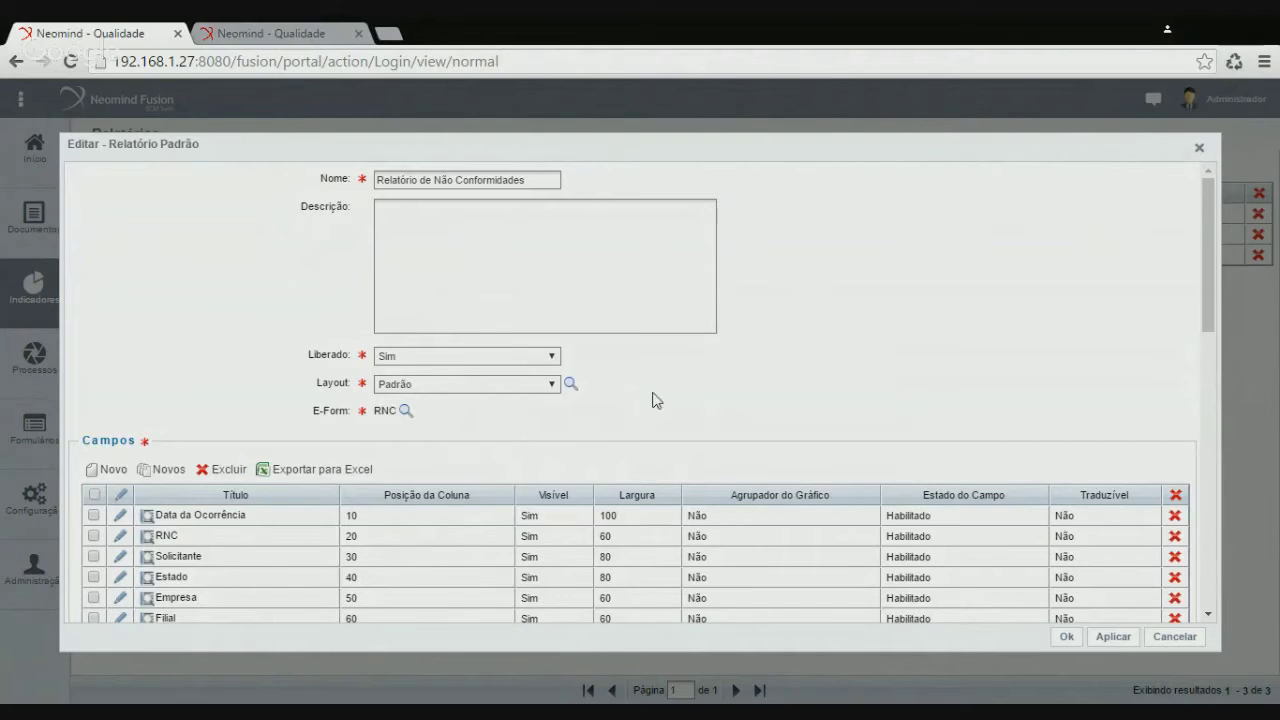
Set the report layout to Padrão Paisagem
{"action": "left_click", "coordinate": [476, 439]}
{"action": "scroll", "coordinate": [430, 433], "scroll_direction": "down", "scroll_amount": 2}
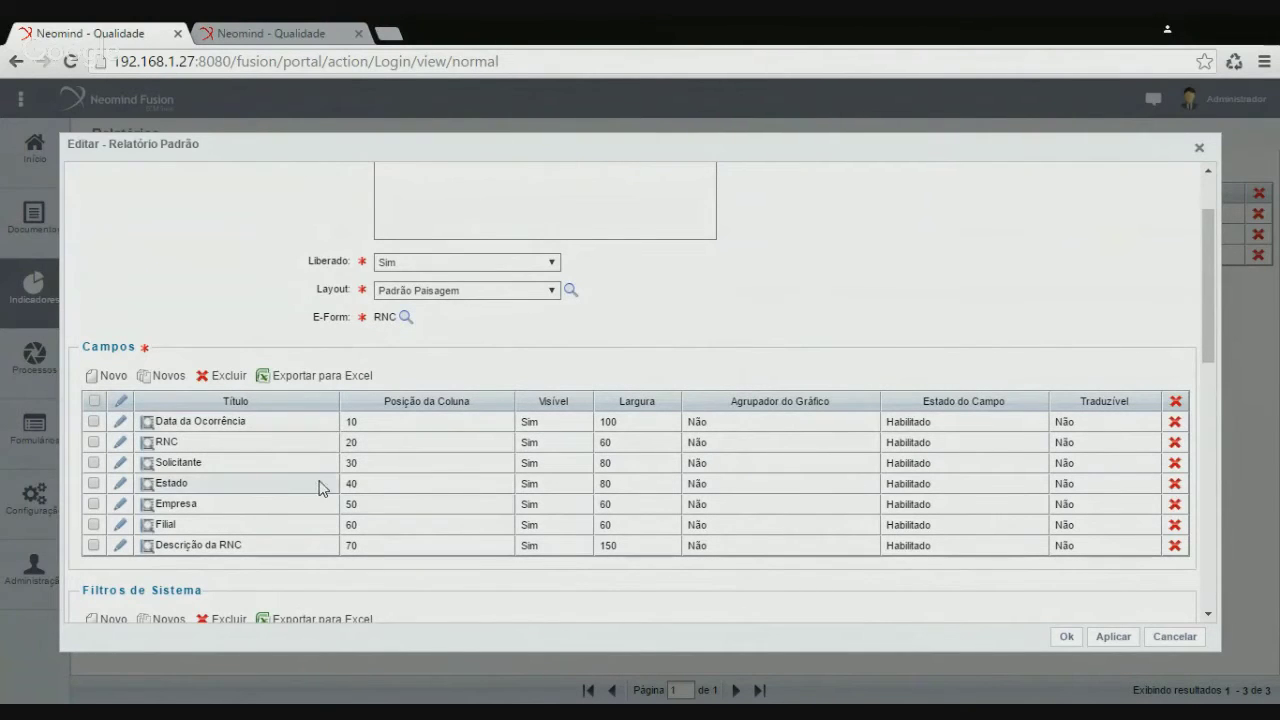
{"action": "scroll", "coordinate": [309, 491], "scroll_direction": "down", "scroll_amount": 3}
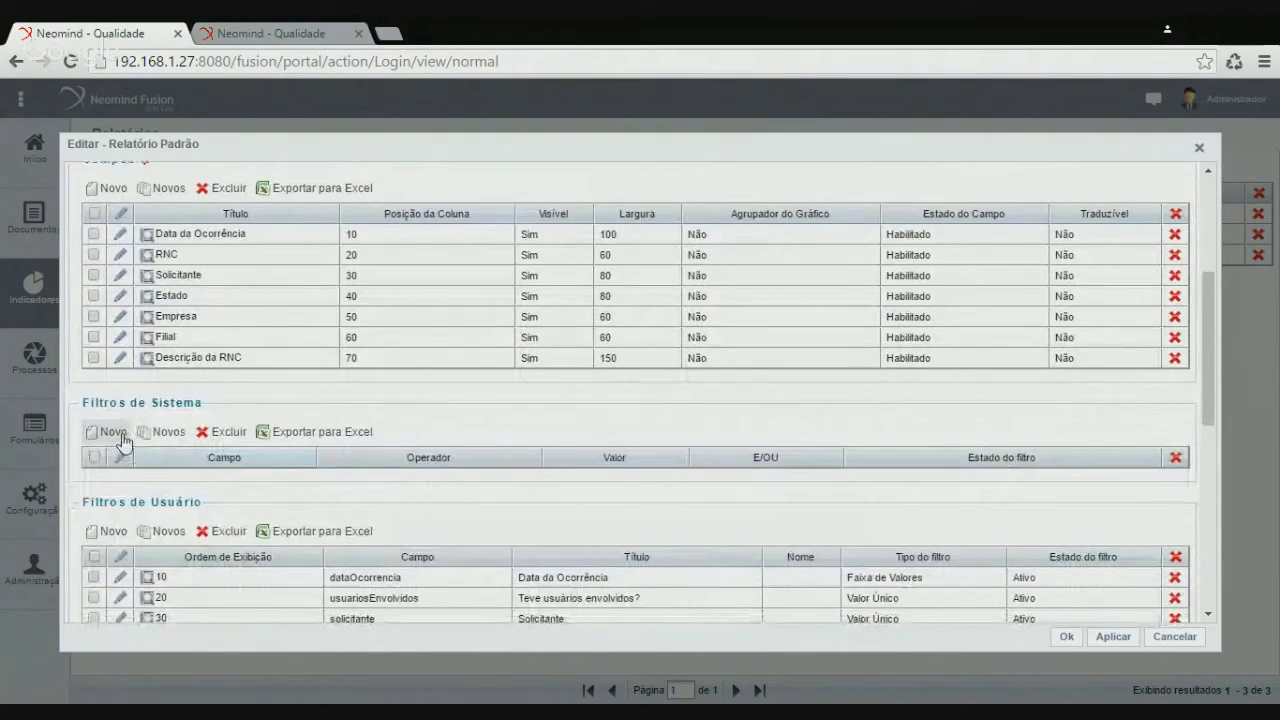
Add a system filter on the 'RNC Aprovada?' field with value true
{"action": "left_click", "coordinate": [113, 432]}
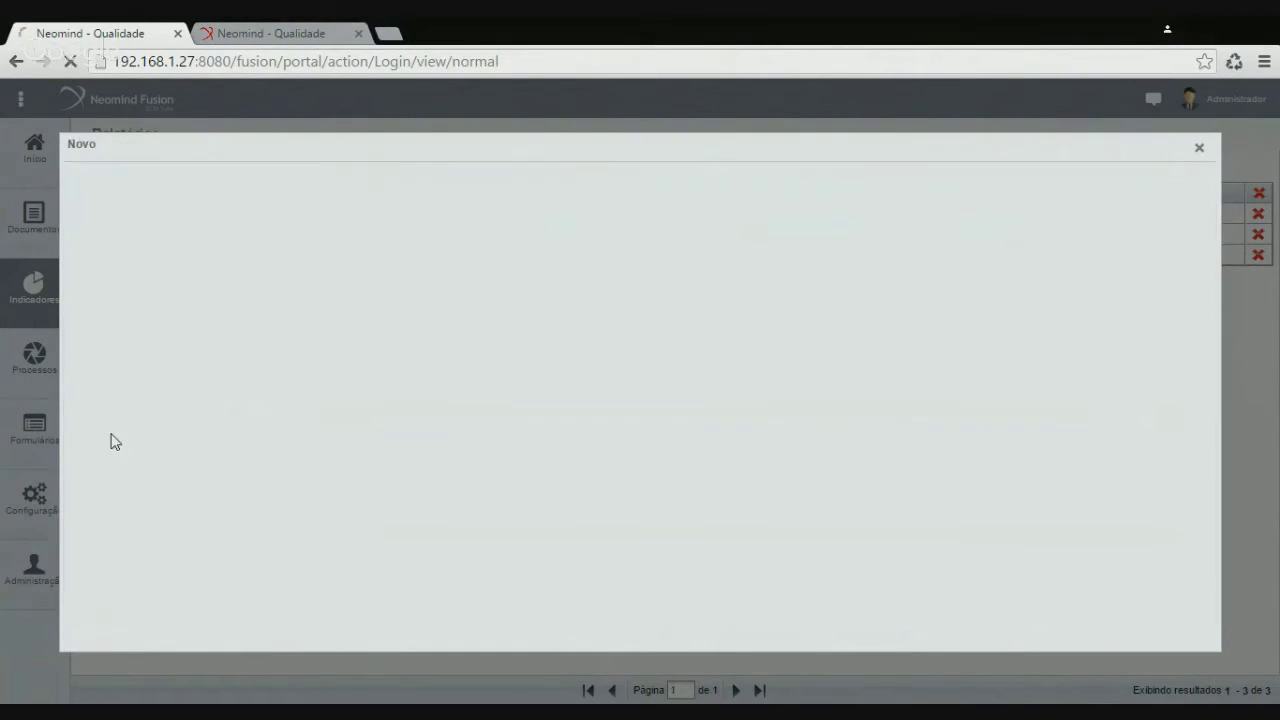
{"action": "left_click", "coordinate": [578, 180]}
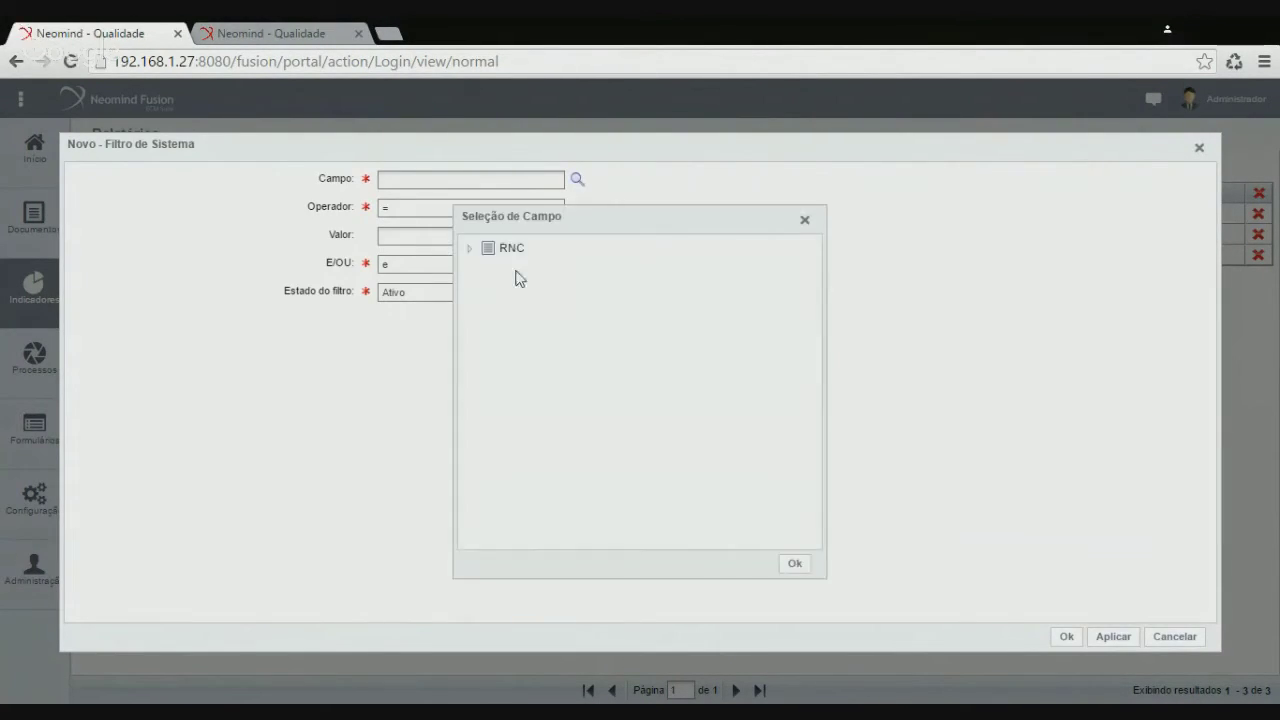
{"action": "left_click", "coordinate": [470, 248]}
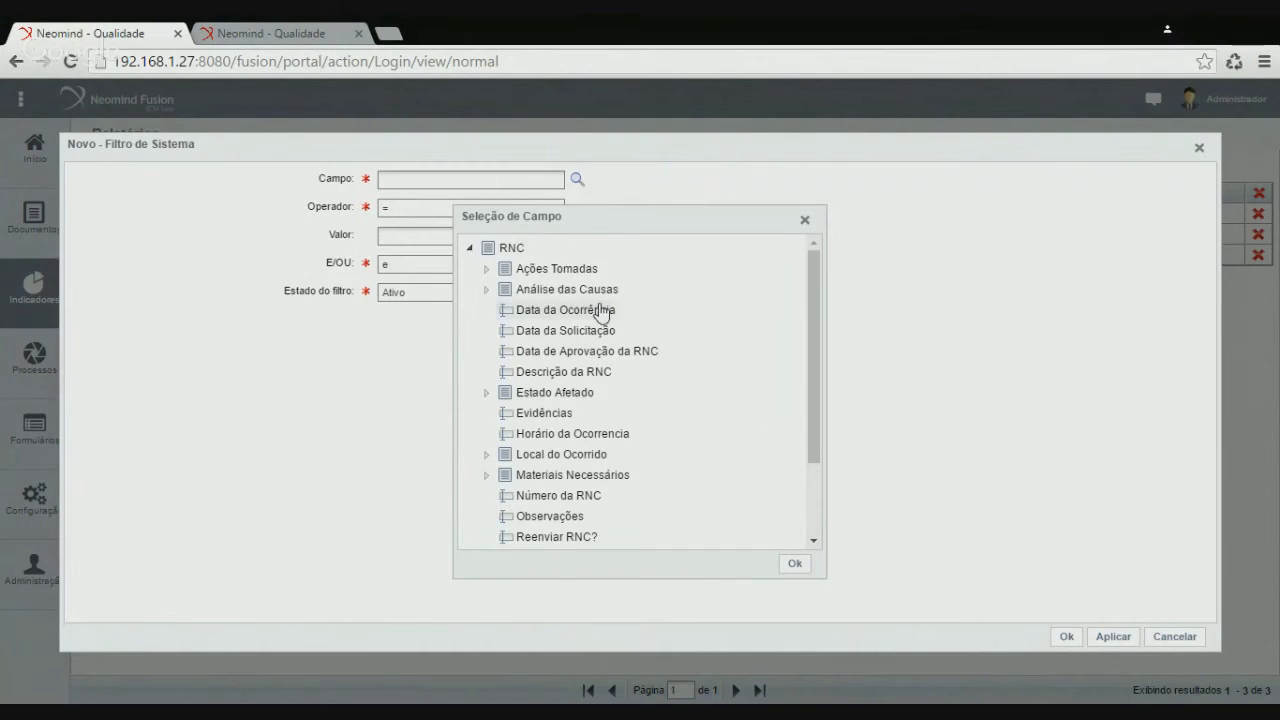
{"action": "scroll", "coordinate": [586, 440], "scroll_direction": "down", "scroll_amount": 5}
{"action": "left_click", "coordinate": [586, 453]}
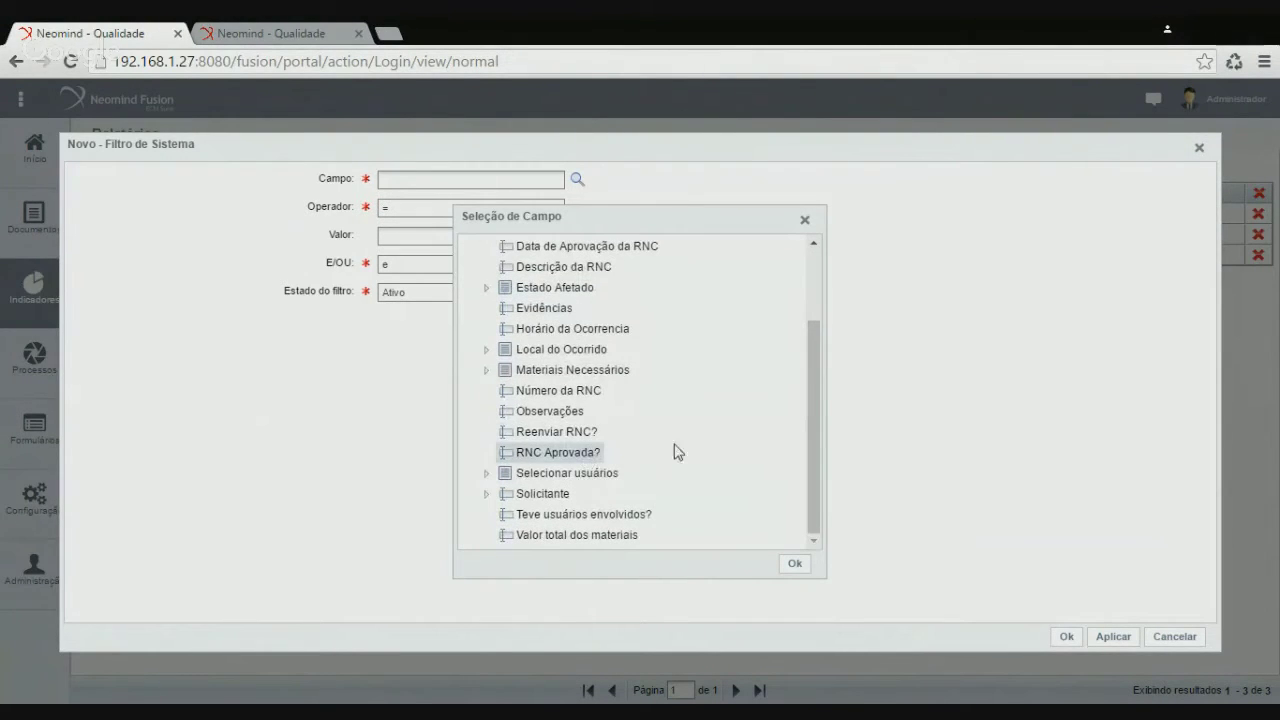
{"action": "left_click", "coordinate": [800, 566]}
{"action": "left_click", "coordinate": [466, 237]}
{"action": "type", "text": "true"}
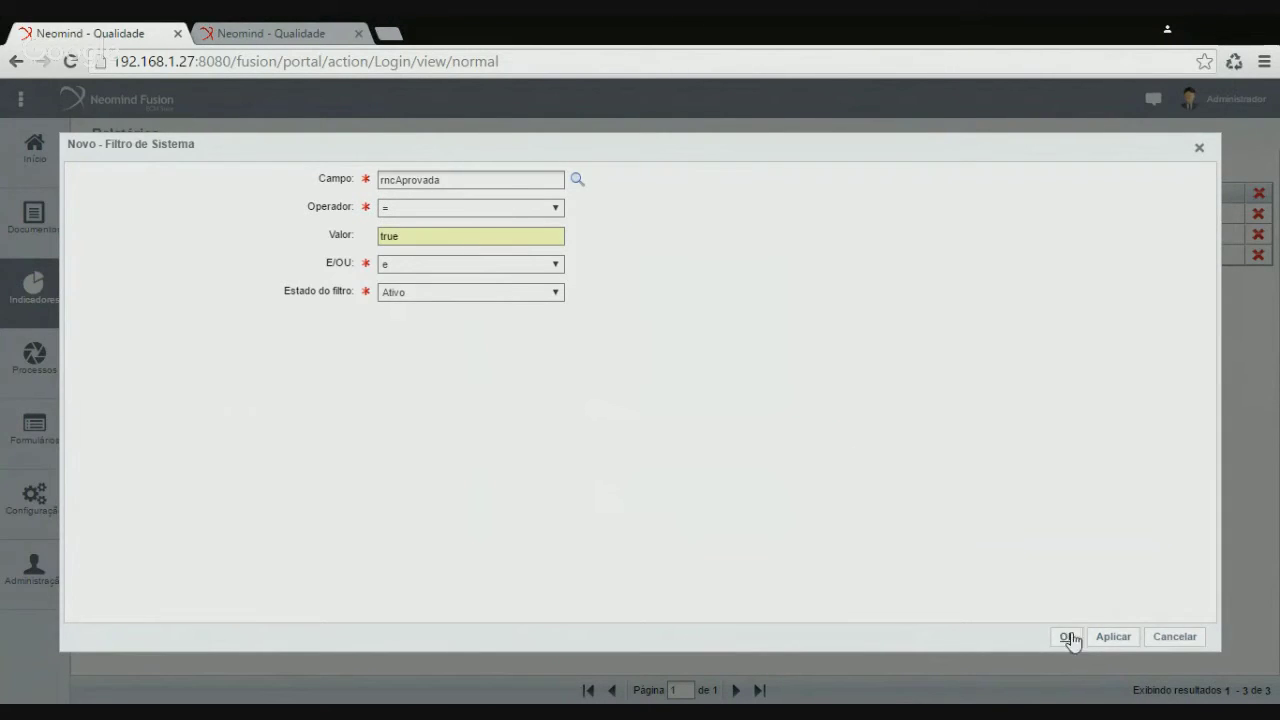
{"action": "left_click", "coordinate": [1067, 637]}
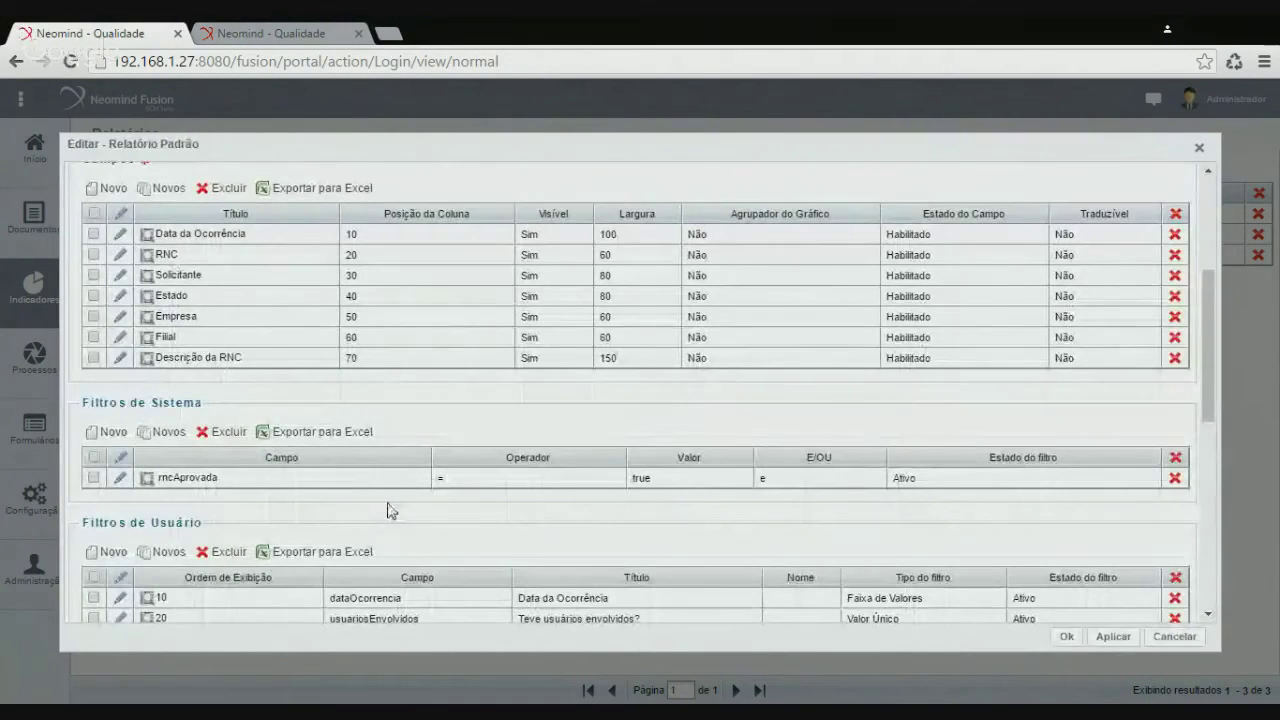
{"action": "scroll", "coordinate": [206, 434], "scroll_direction": "down", "scroll_amount": 1}
{"action": "scroll", "coordinate": [520, 550], "scroll_direction": "down", "scroll_amount": 1}
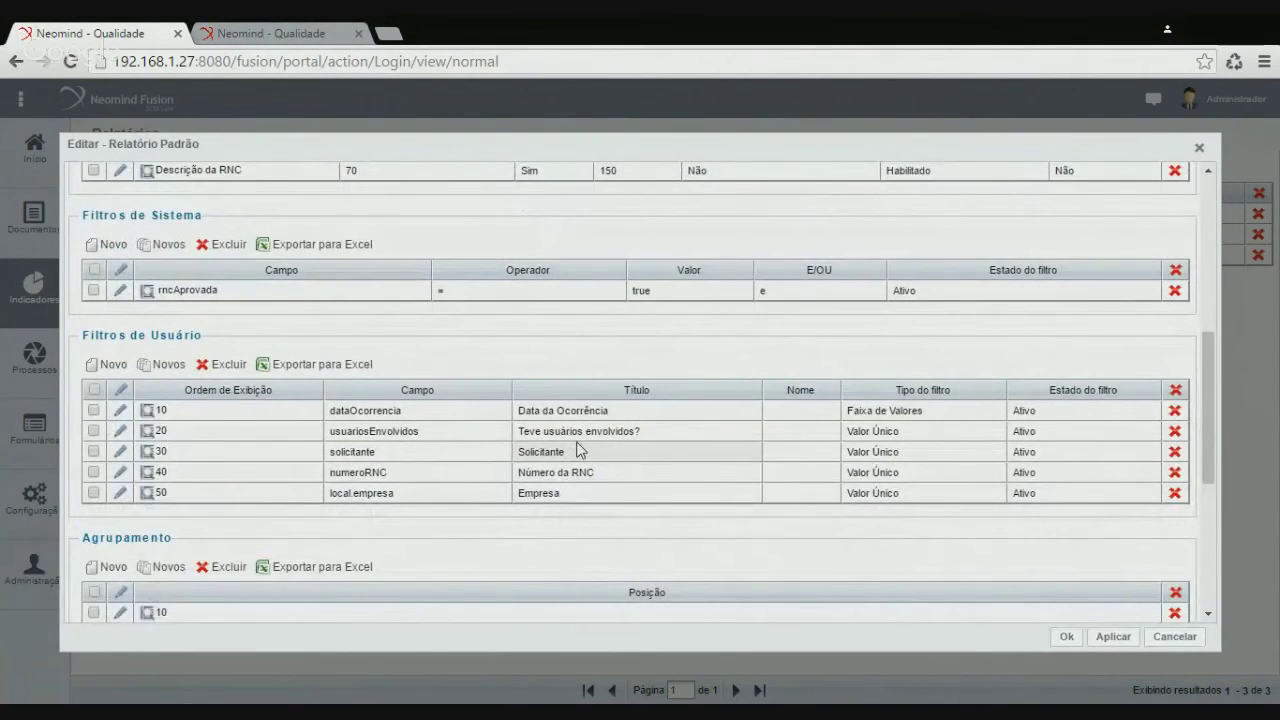
{"action": "scroll", "coordinate": [577, 450], "scroll_direction": "down", "scroll_amount": 1}
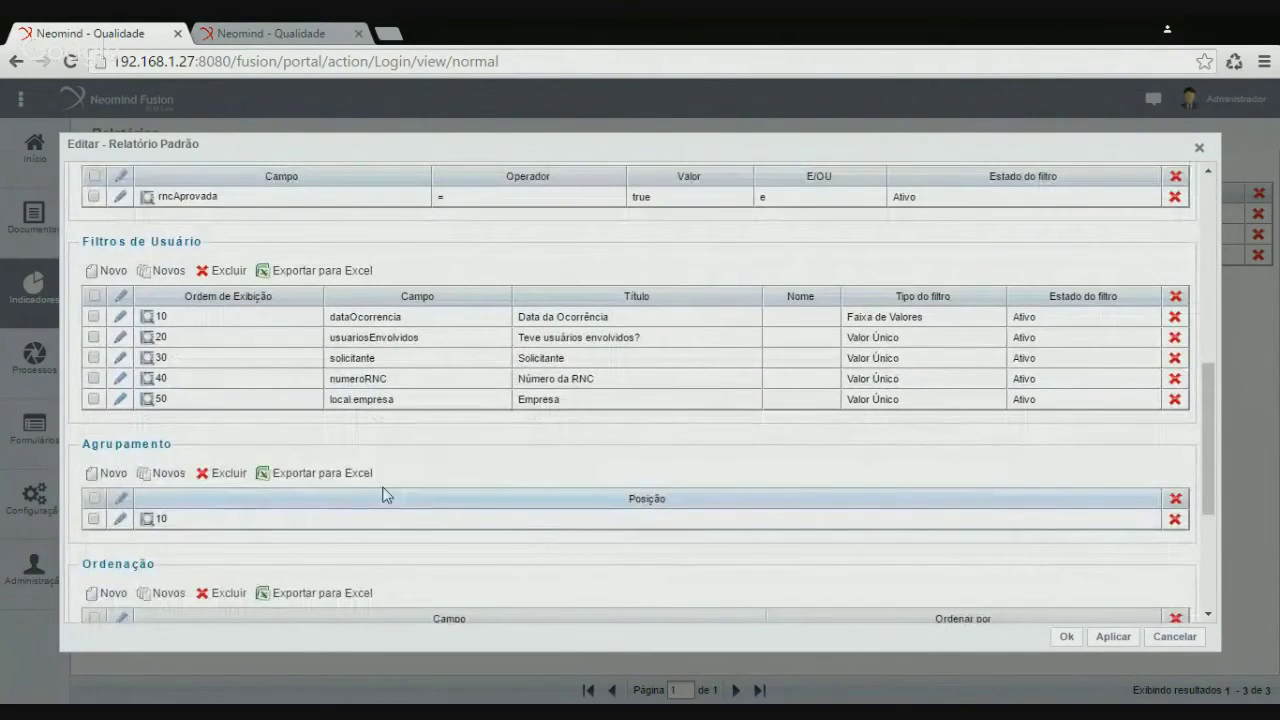
Keep the grouping, change sorting from Descrição da RNC to RNC, and save the report definition
{"action": "left_click", "coordinate": [120, 522]}
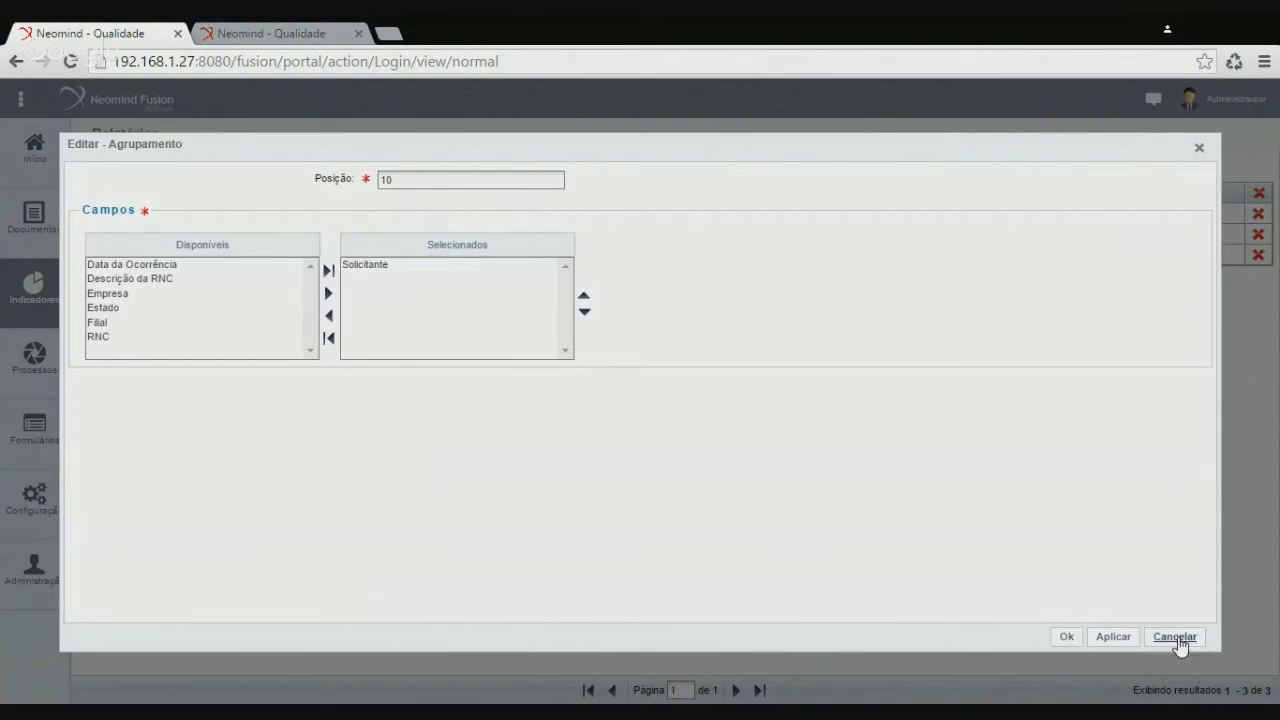
{"action": "left_click", "coordinate": [1175, 637]}
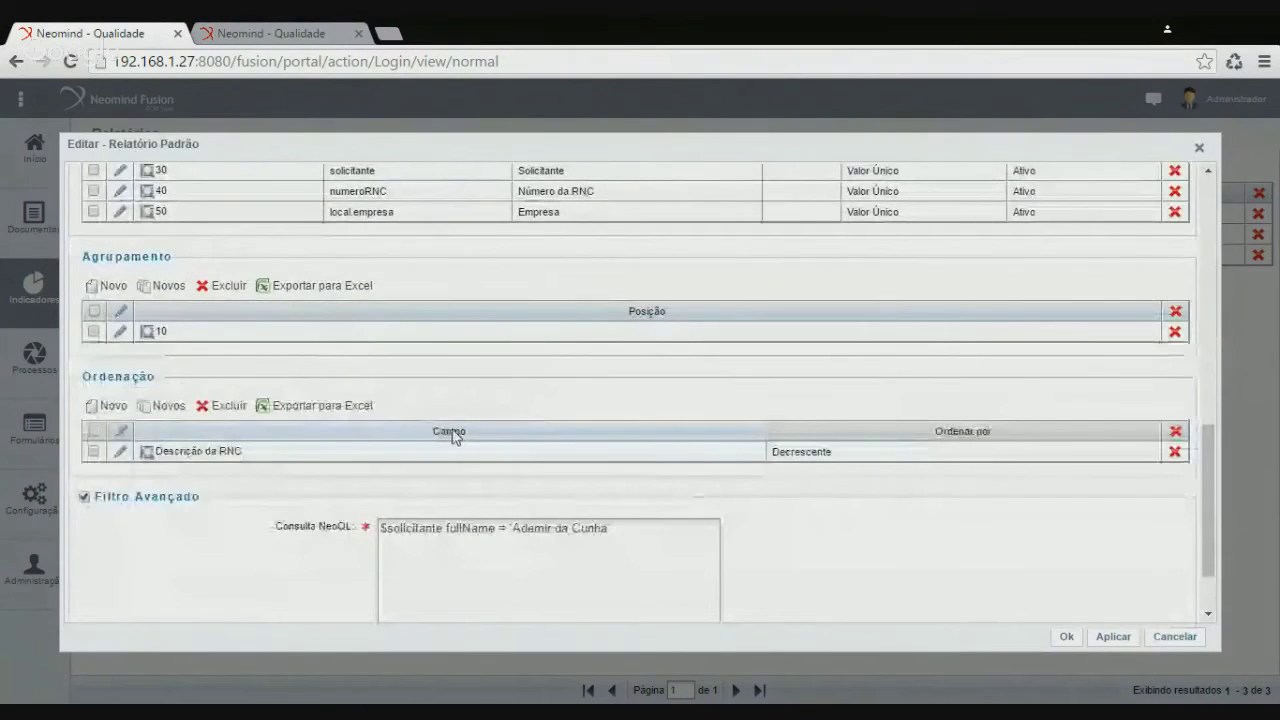
{"action": "left_click", "coordinate": [120, 452]}
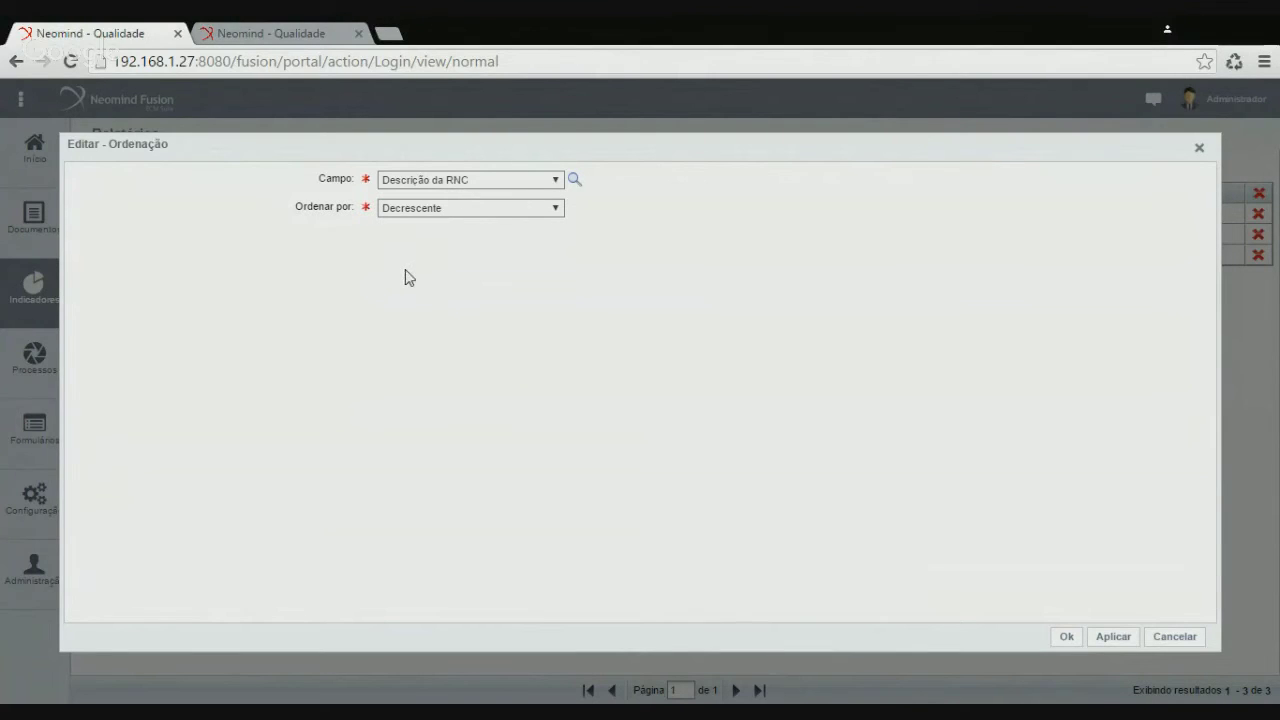
{"action": "left_click", "coordinate": [1068, 637]}
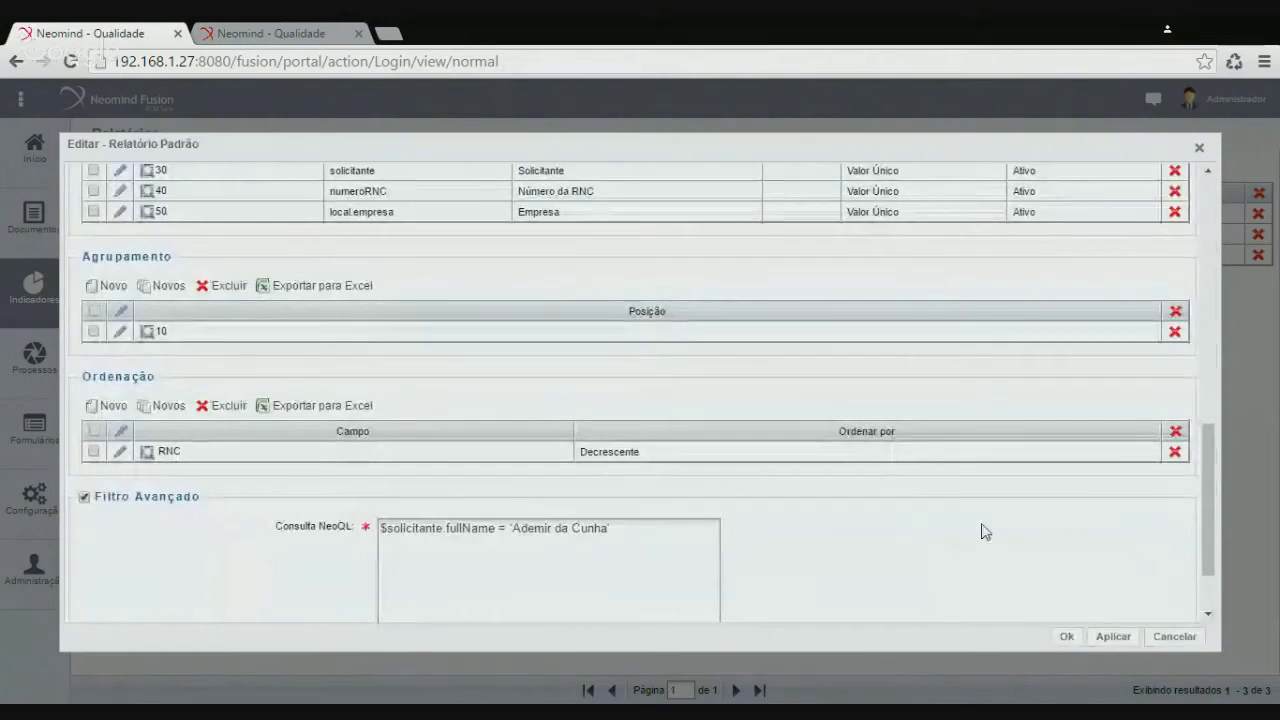
{"action": "left_click", "coordinate": [1068, 637]}
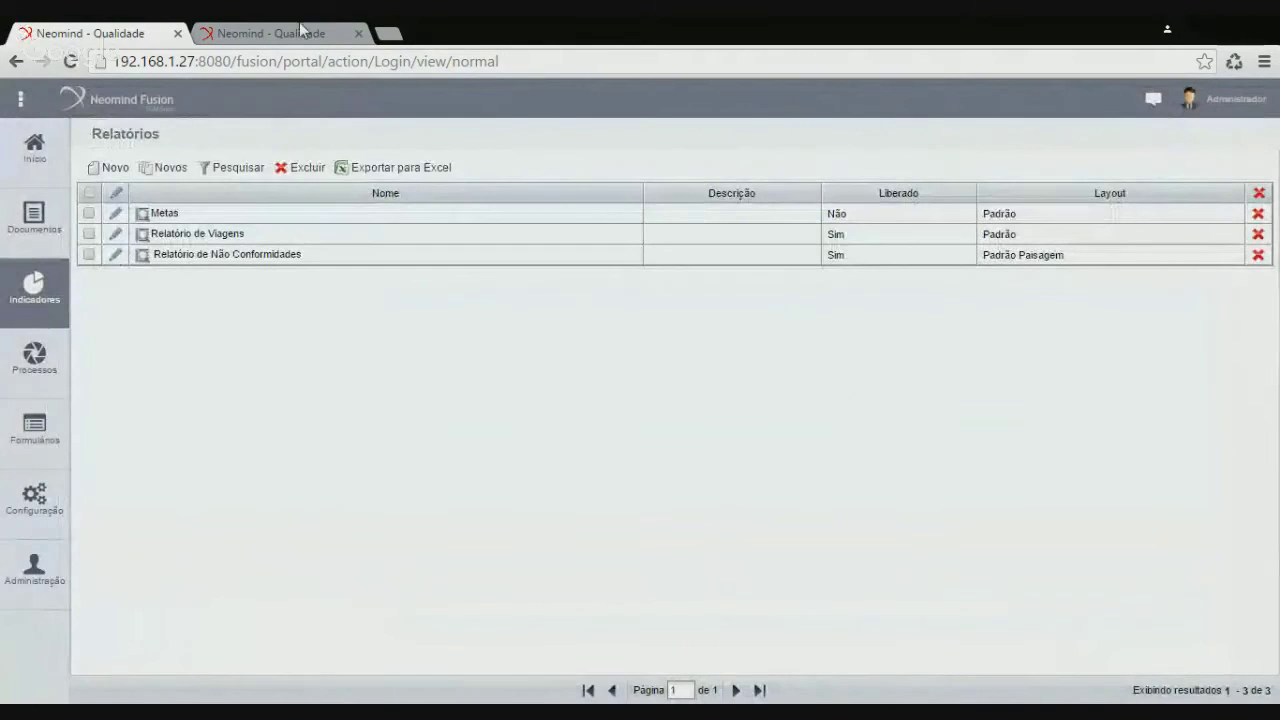
{"action": "left_click", "coordinate": [300, 30]}
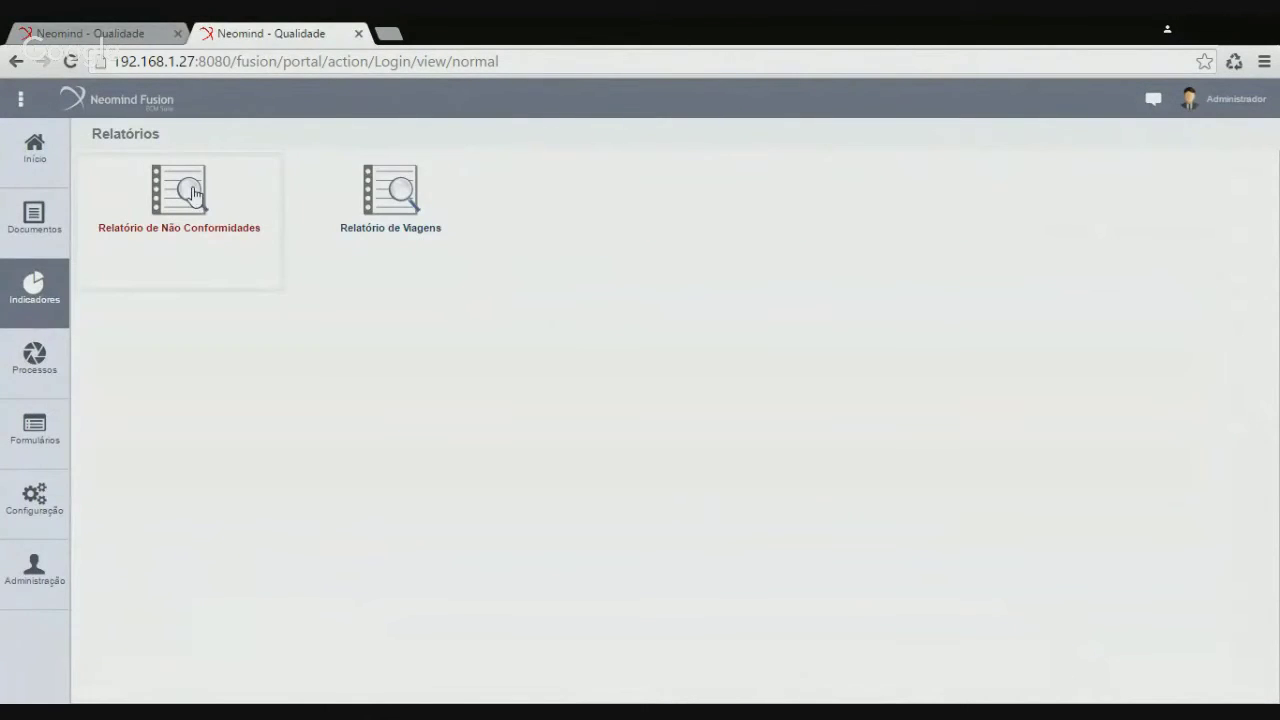
Generate the Relatório de Não Conformidades PDF without extra filters and open it
{"action": "left_click", "coordinate": [193, 192]}
{"action": "left_click", "coordinate": [761, 612]}
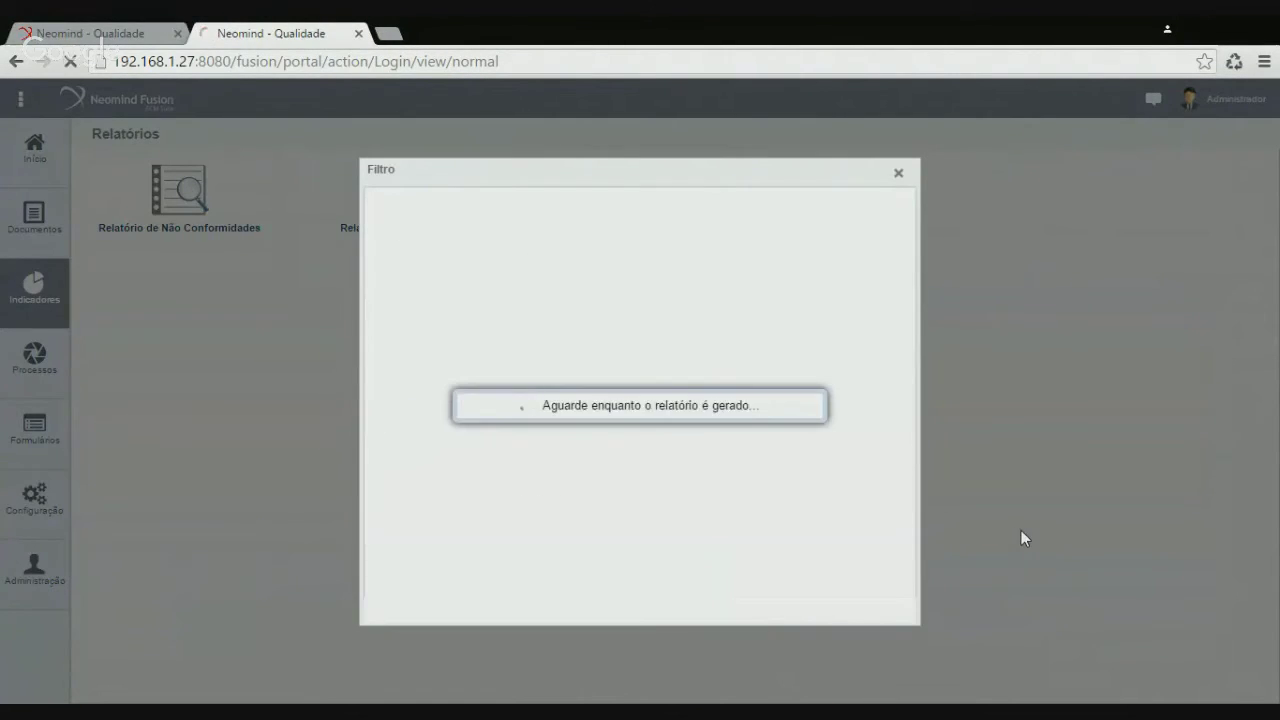
{"action": "left_click", "coordinate": [100, 685]}
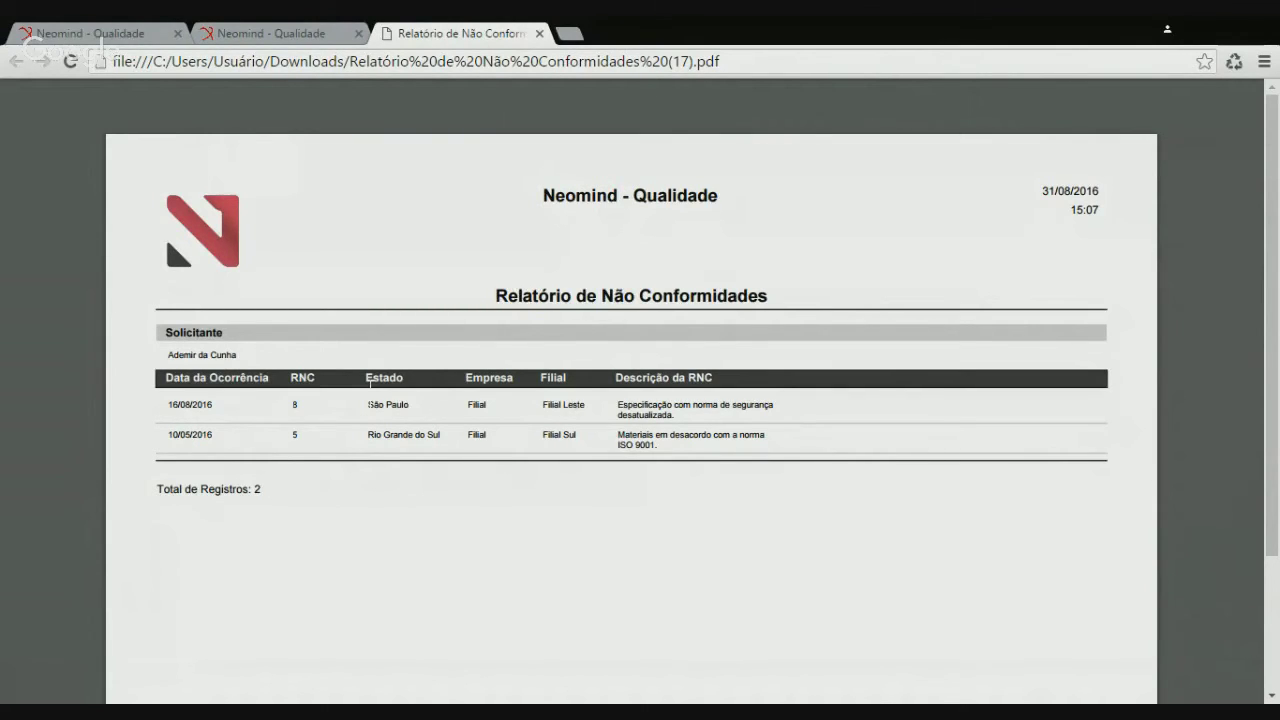
Confirm the PDF shows one requester with RNCs 8 and 5, then close it
{"action": "left_click_drag", "start_coordinate": [174, 355], "coordinate": [258, 356]}
{"action": "left_click", "coordinate": [257, 354]}
{"action": "left_click_drag", "start_coordinate": [291, 405], "coordinate": [325, 436]}
{"action": "left_click", "coordinate": [326, 437]}
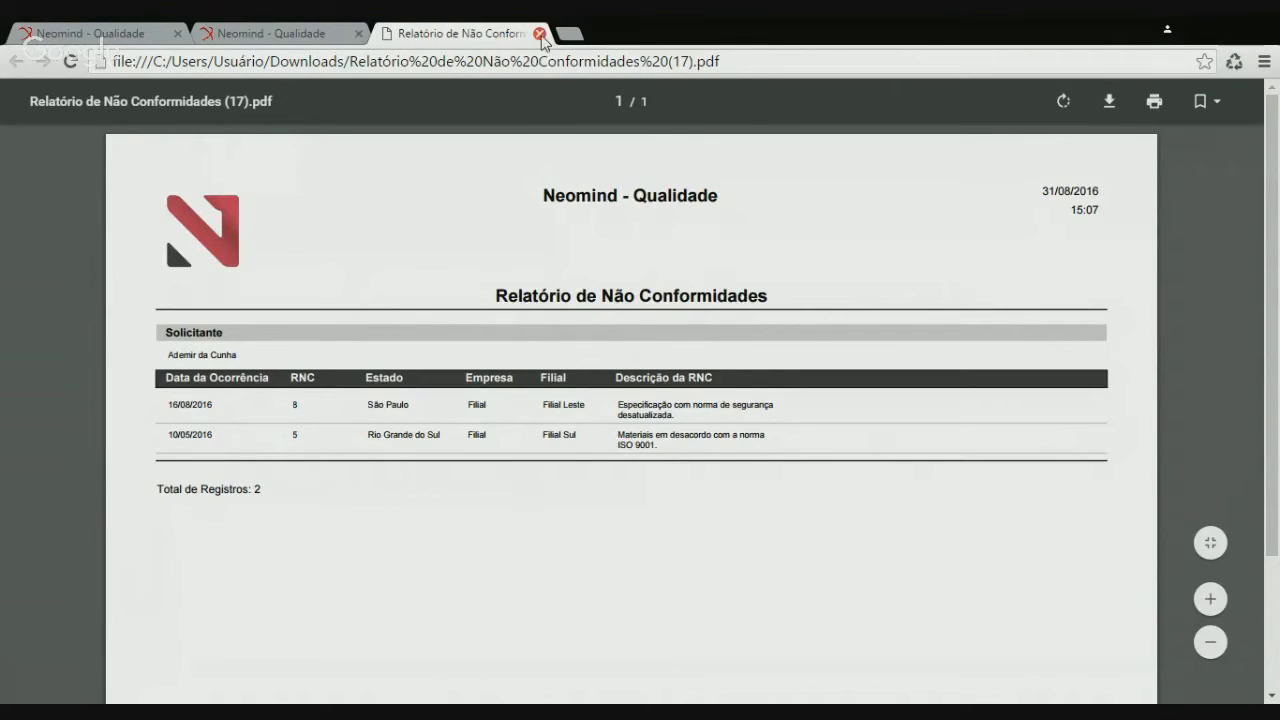
{"action": "left_click", "coordinate": [540, 34]}
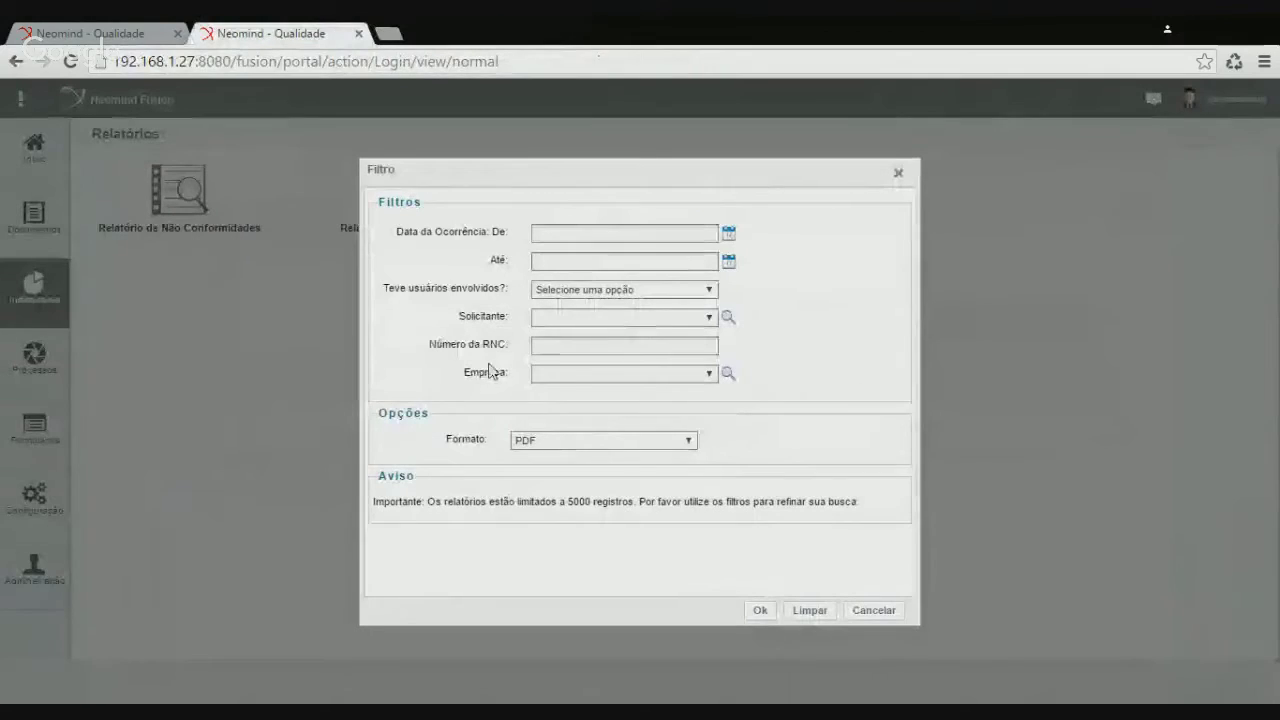
Cancel the filter and reopen the Relatório de Não Conformidades definition to review its settings
{"action": "left_click", "coordinate": [874, 611]}
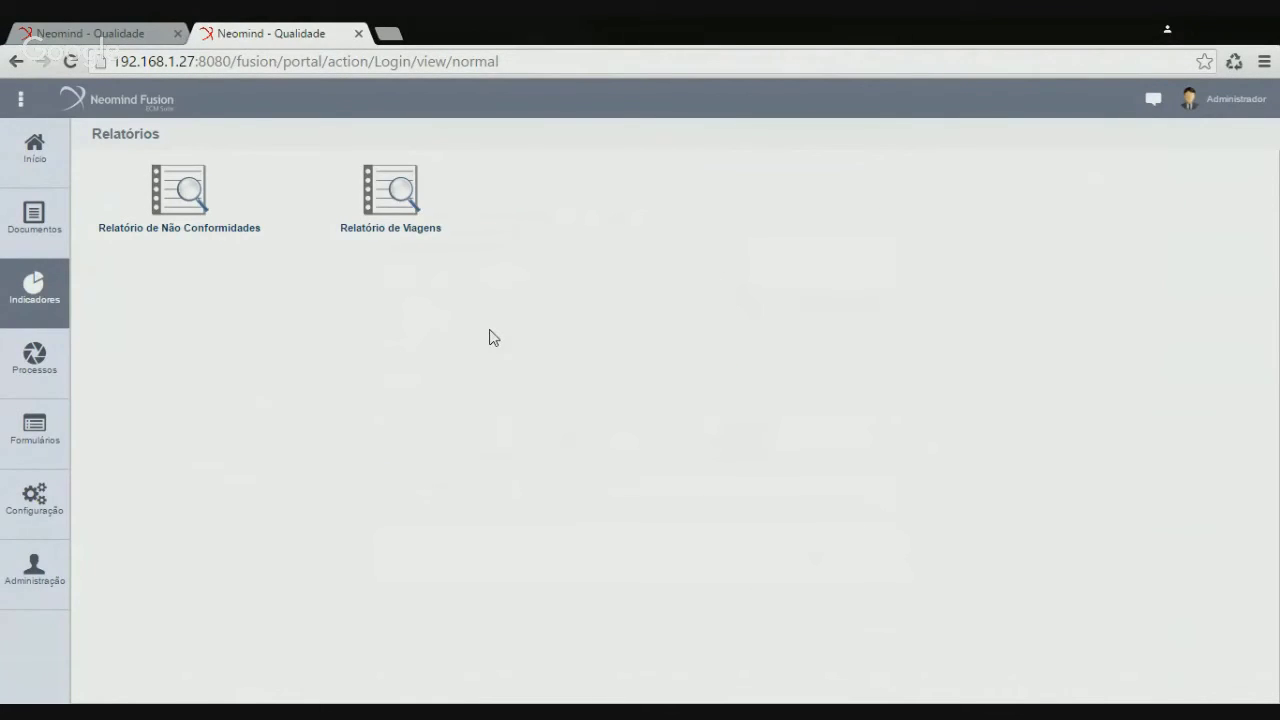
{"action": "left_click", "coordinate": [98, 38]}
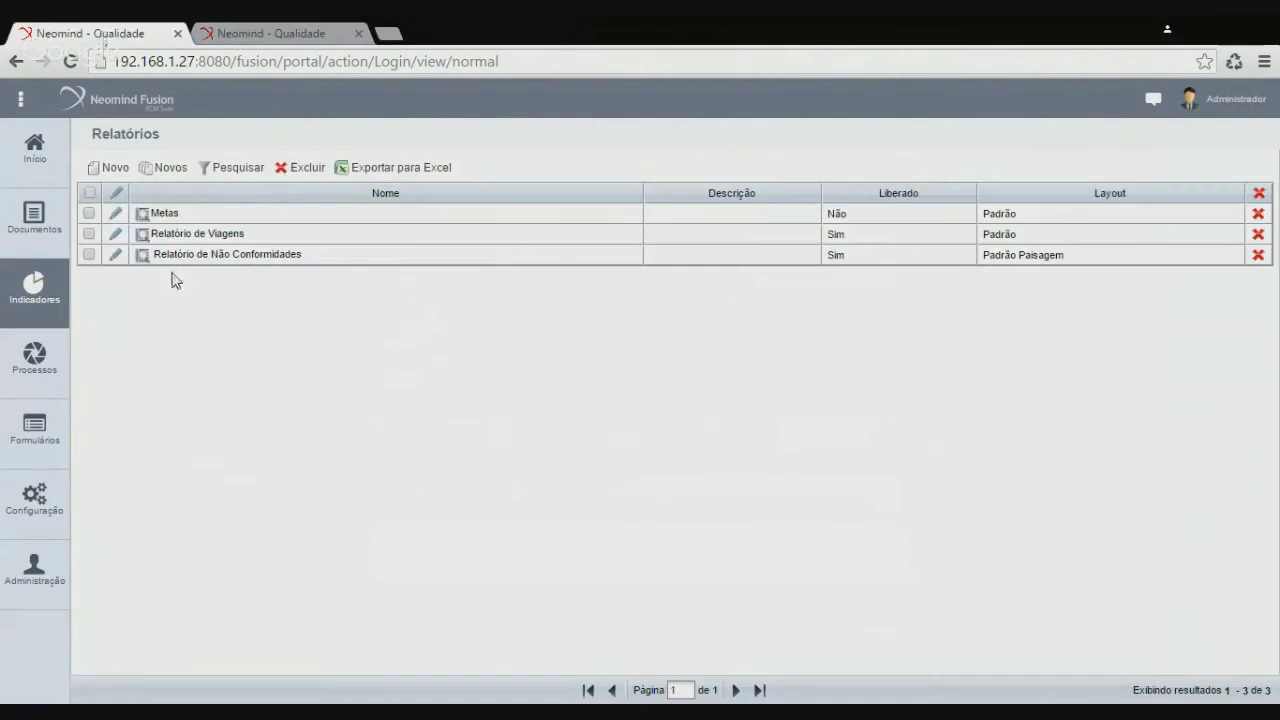
{"action": "left_click", "coordinate": [115, 257]}
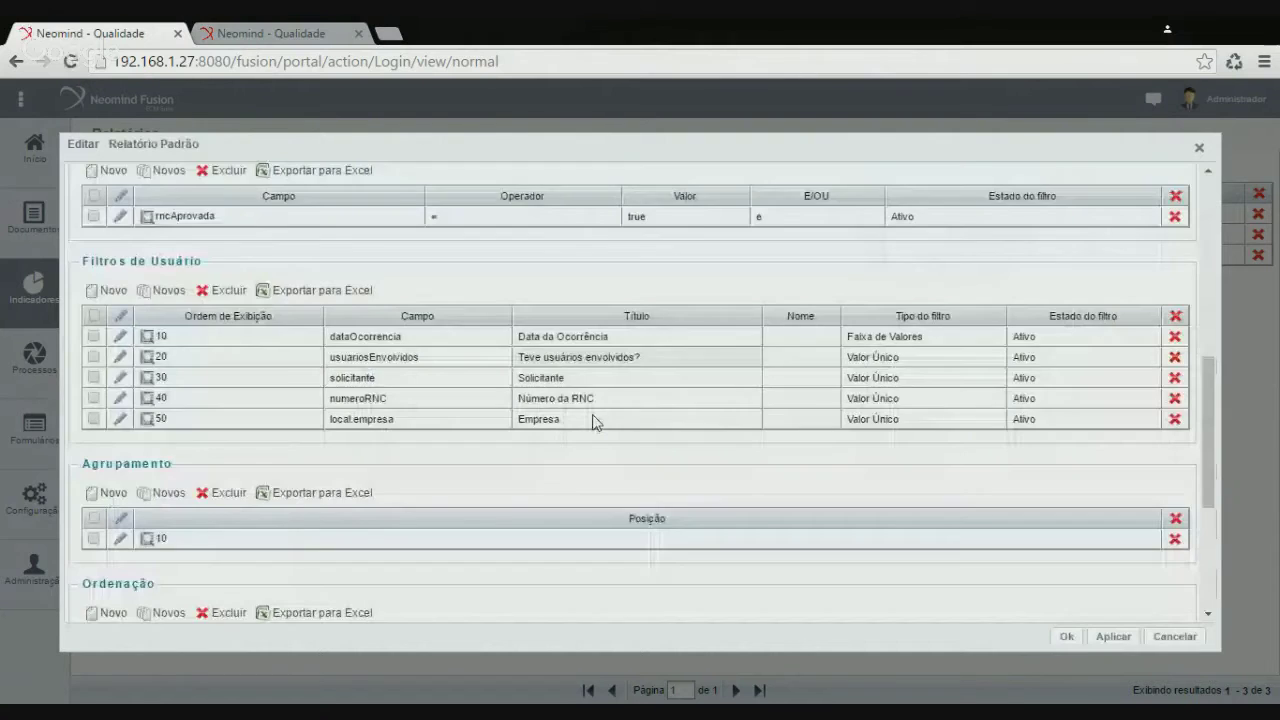
{"action": "scroll", "coordinate": [307, 413], "scroll_direction": "down", "scroll_amount": 5}
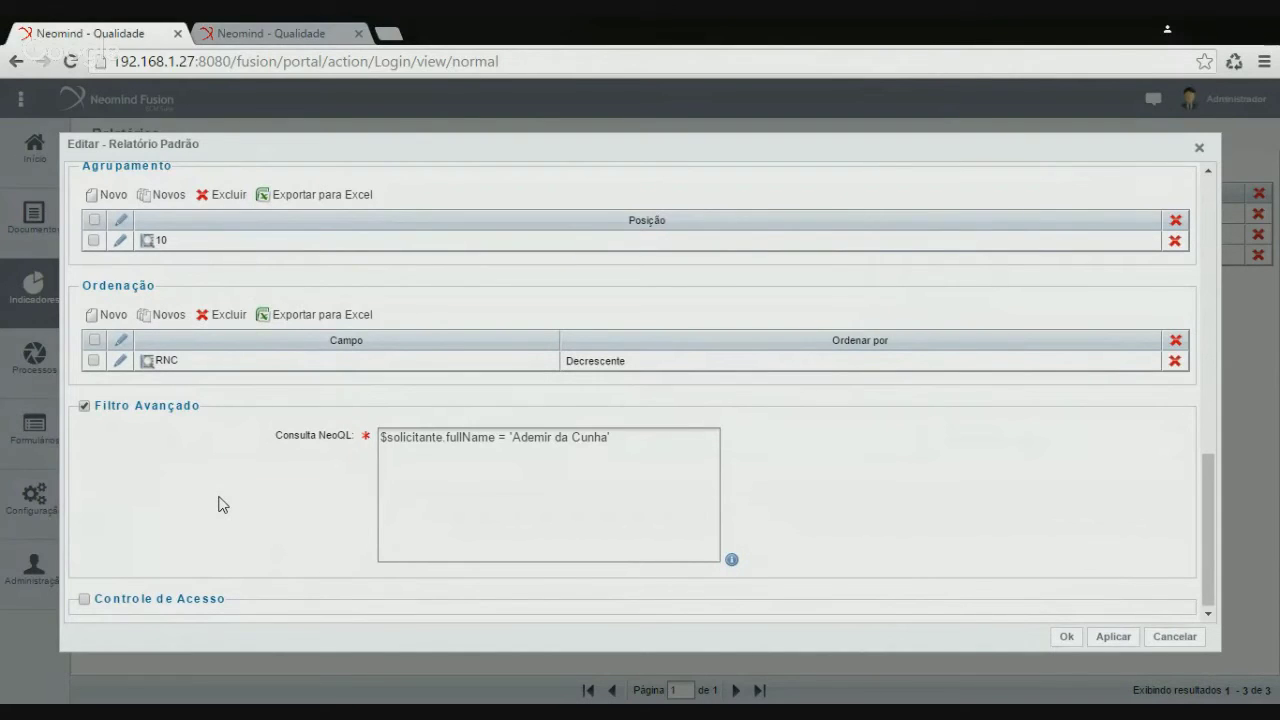
{"action": "scroll", "coordinate": [868, 479], "scroll_direction": "up", "scroll_amount": 1}
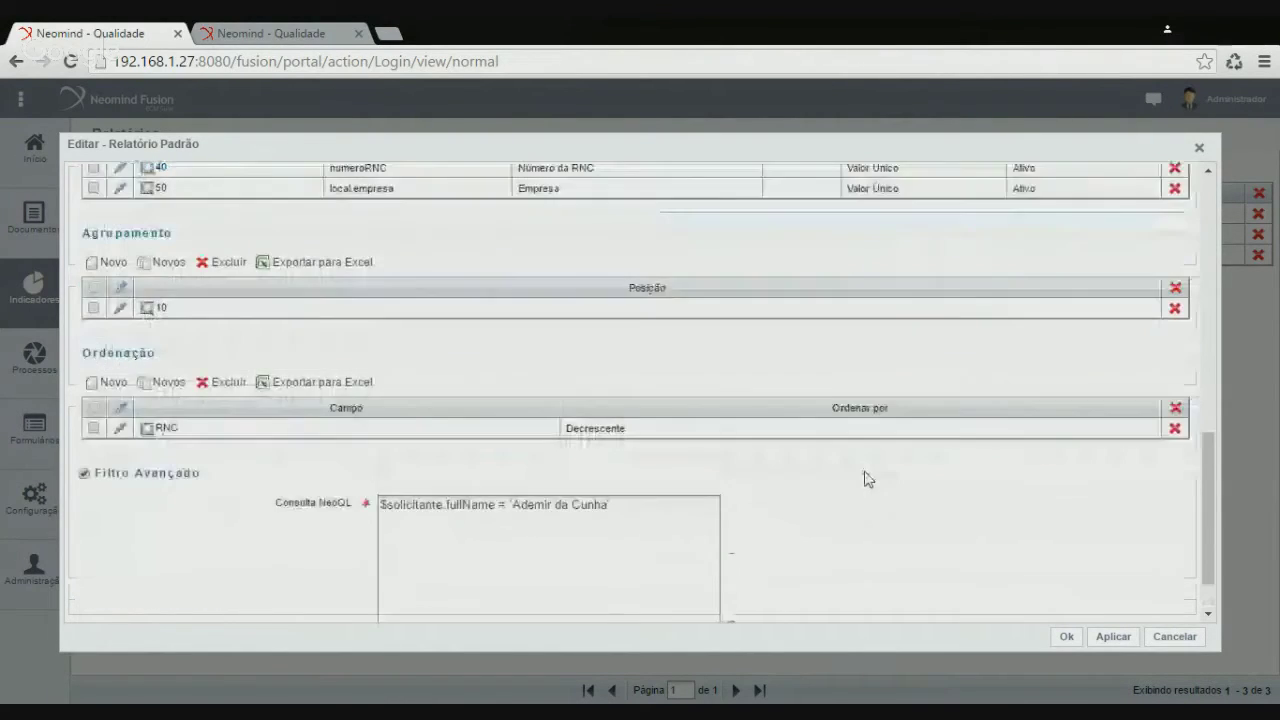
{"action": "scroll", "coordinate": [868, 479], "scroll_direction": "up", "scroll_amount": 3}
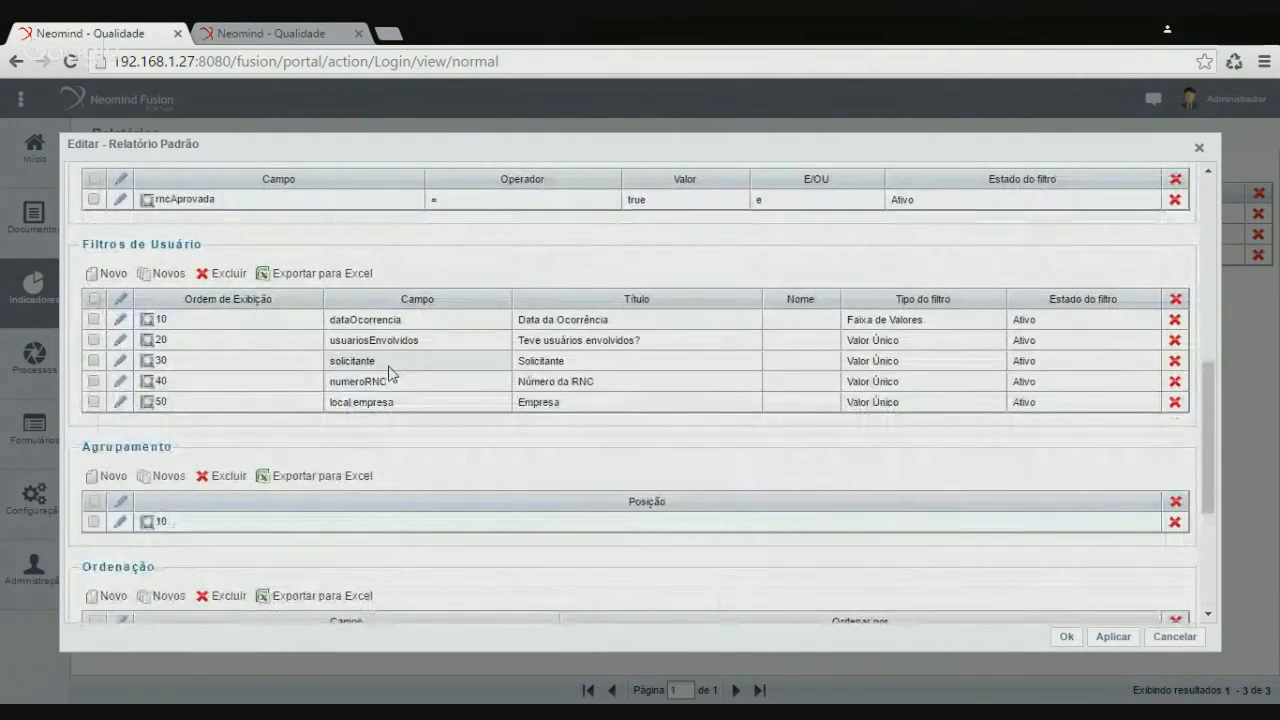
{"action": "scroll", "coordinate": [443, 380], "scroll_direction": "up", "scroll_amount": 5}
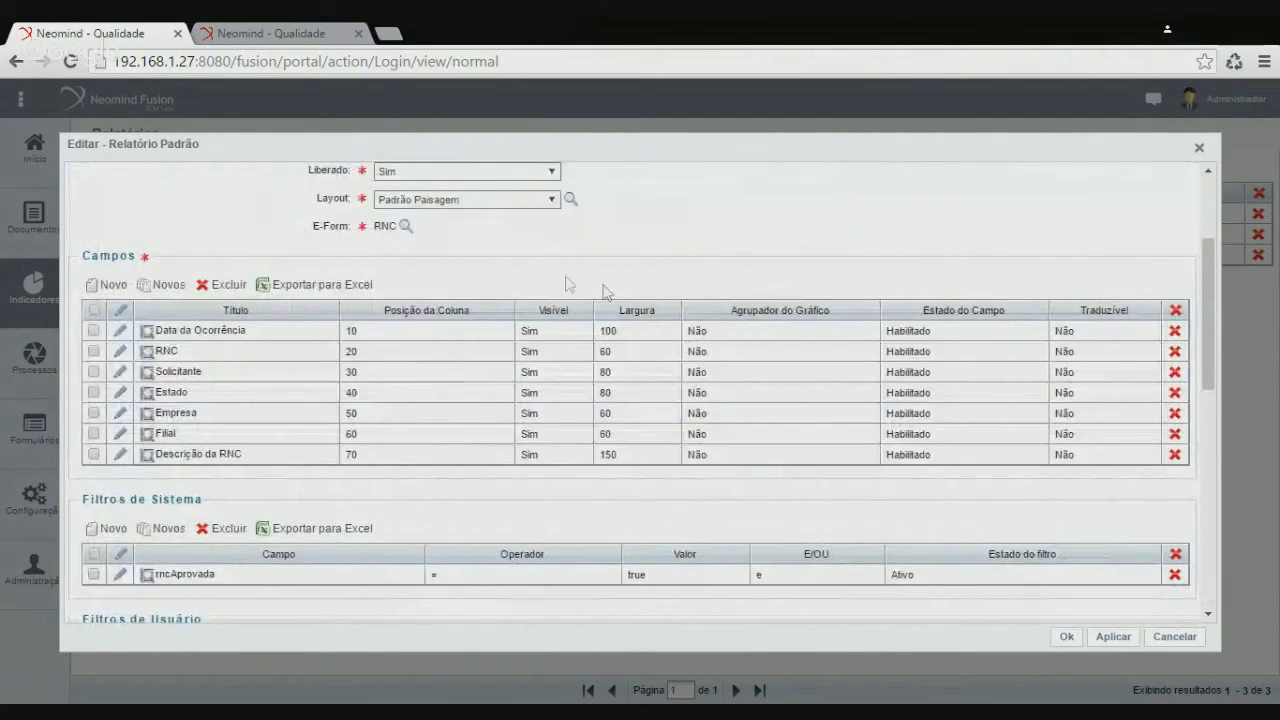